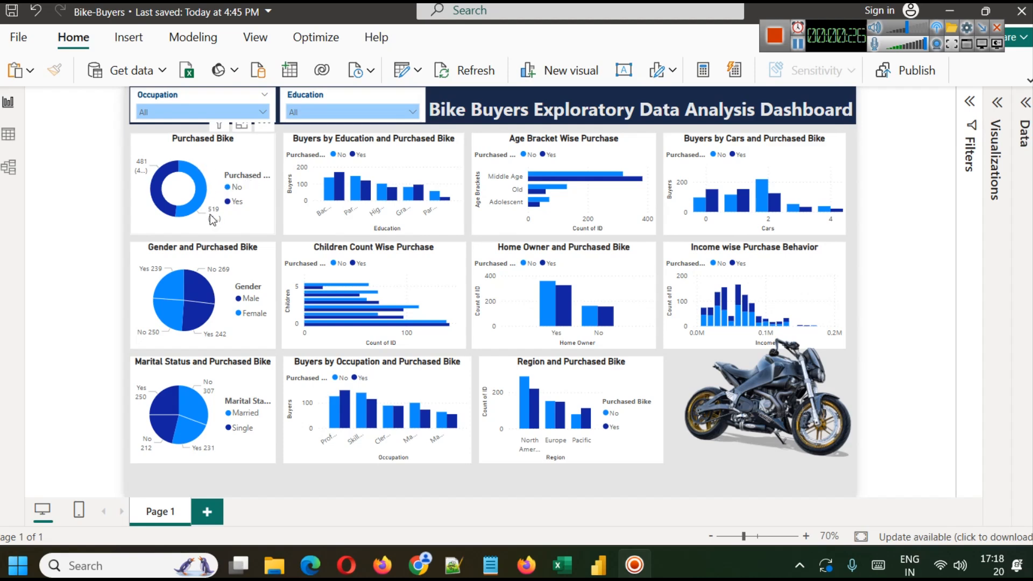
mouse_move(213, 214)
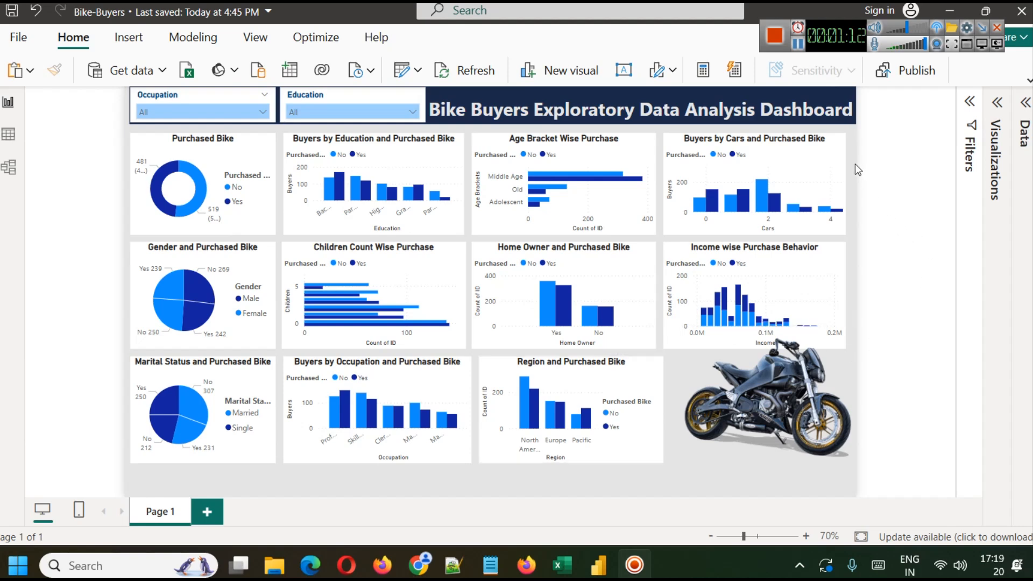
click(340, 114)
click(341, 114)
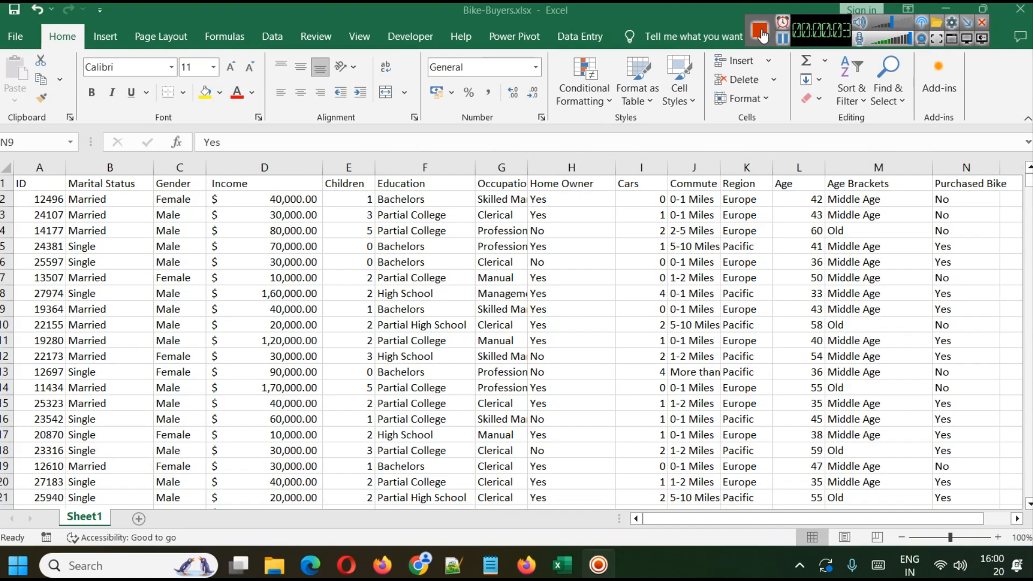
Step: Switch to Chrome and read the Bike Buyers dataset descriptions and column lists on the Kaggle and Colorstech.net pages
click(409, 572)
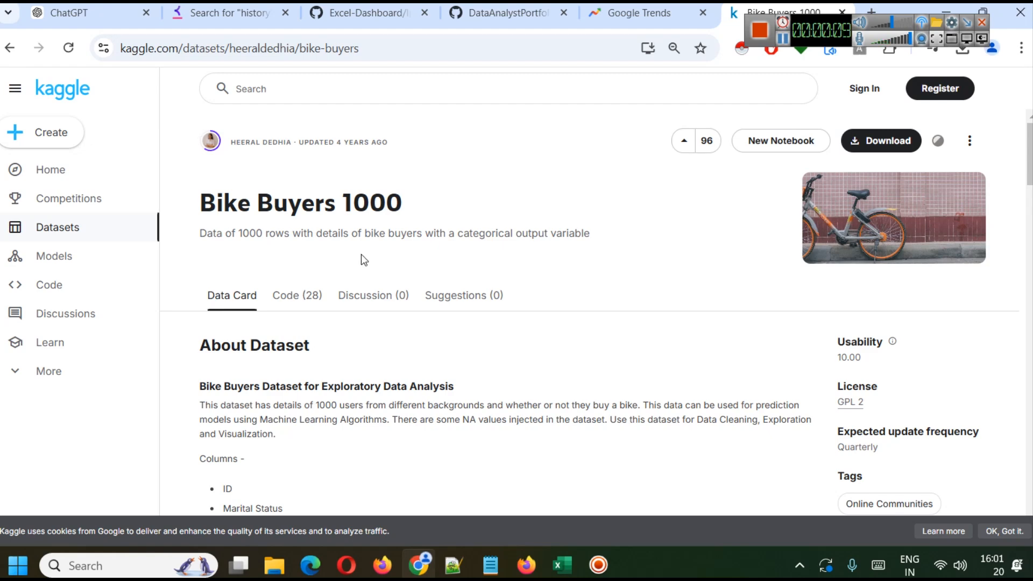
scroll(525, 273, down, 2)
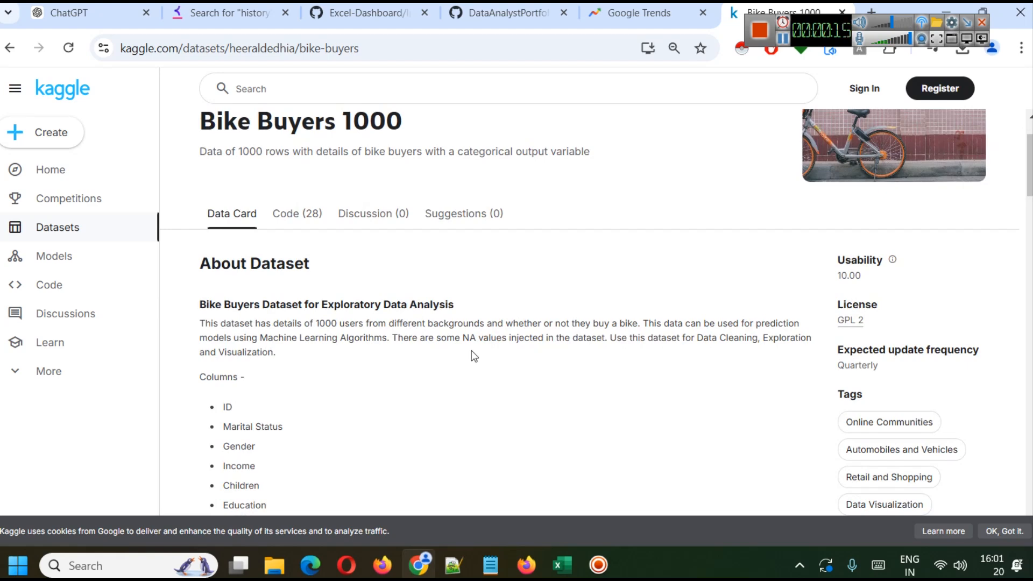
click(782, 39)
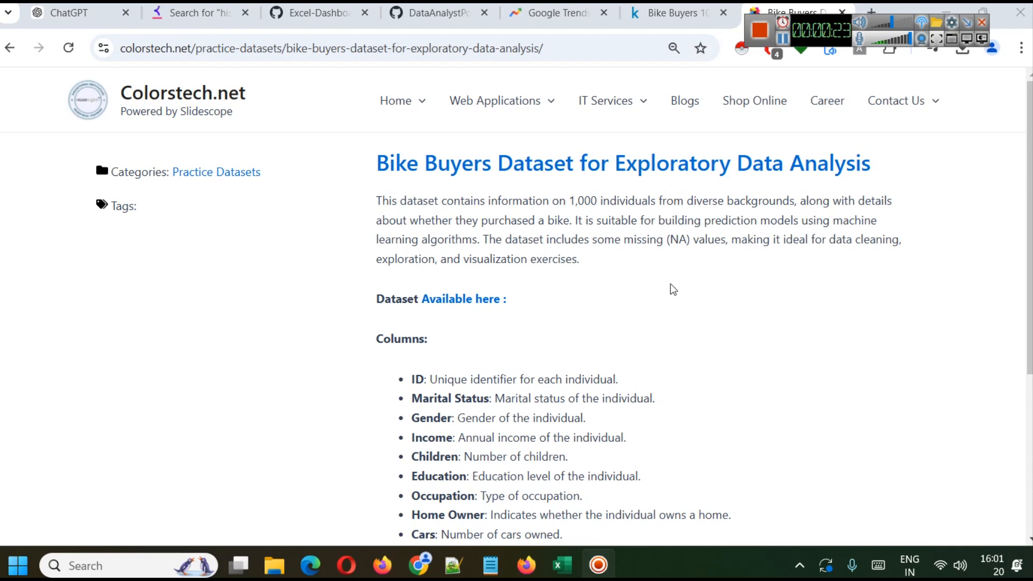
scroll(671, 289, down, 3)
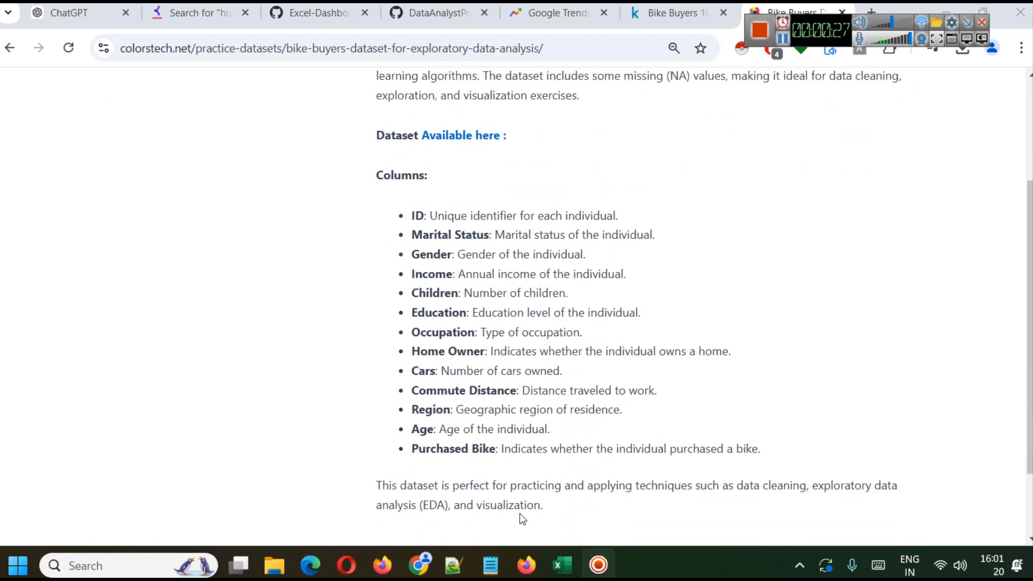
Step: Switch to the Bike-Buyers.xlsx workbook in Excel and examine the values in the Marital Status column
click(589, 563)
mouse_move(562, 563)
click(640, 476)
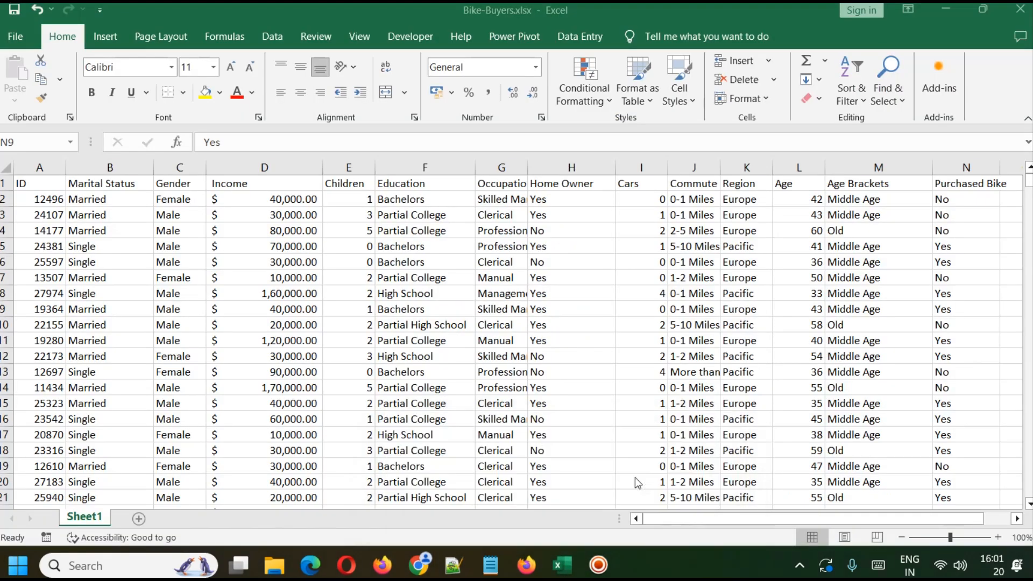
click(102, 170)
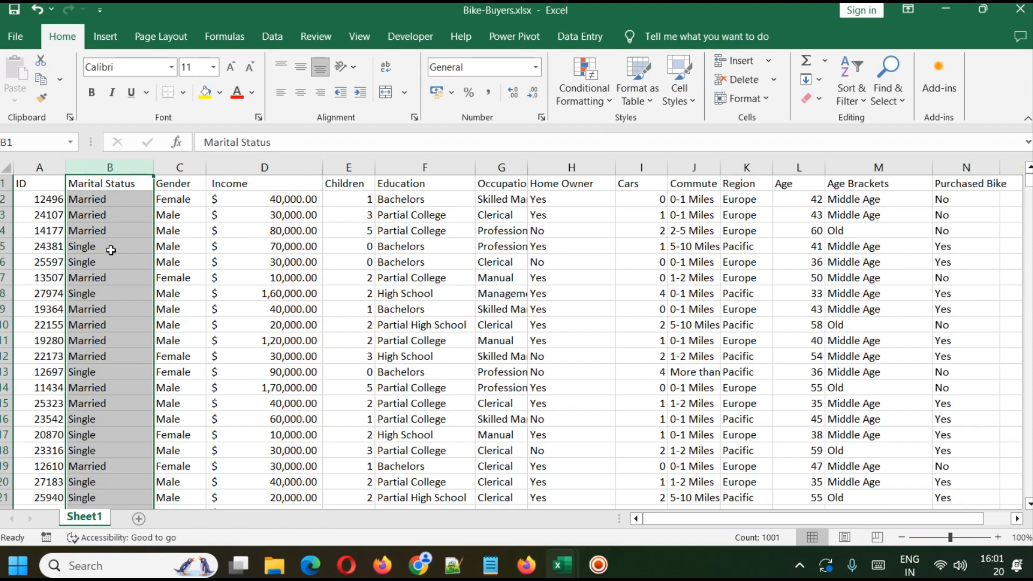
click(111, 200)
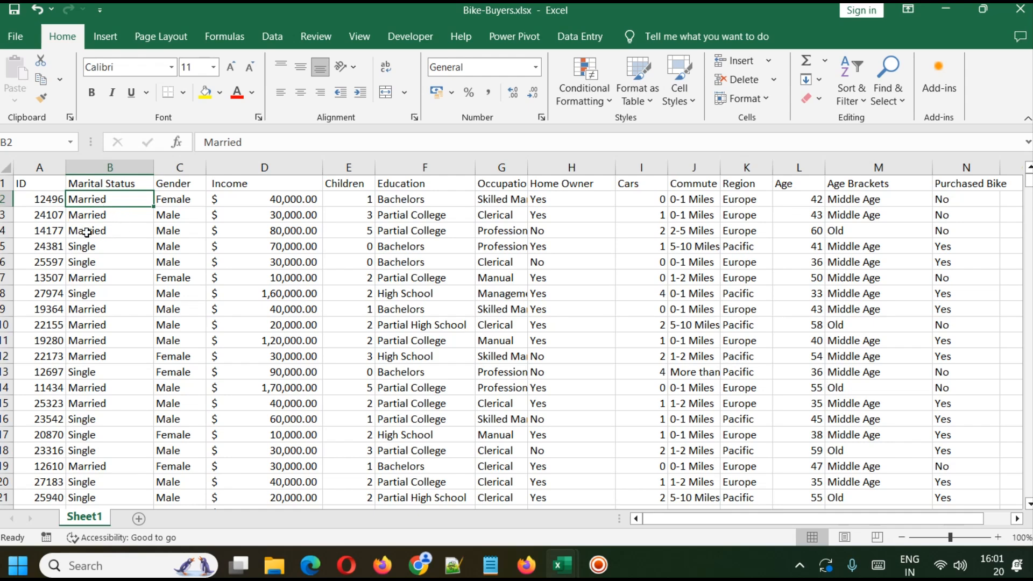
Step: Set up a replacement of M with Married for the Marital Status column, and close the dialog without running it
click(97, 167)
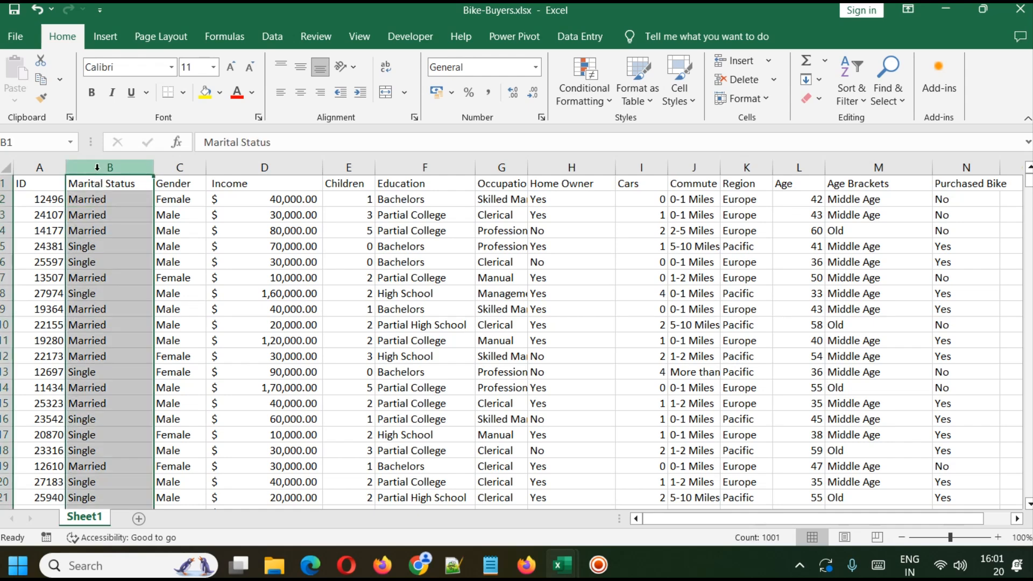
key(ctrl+f)
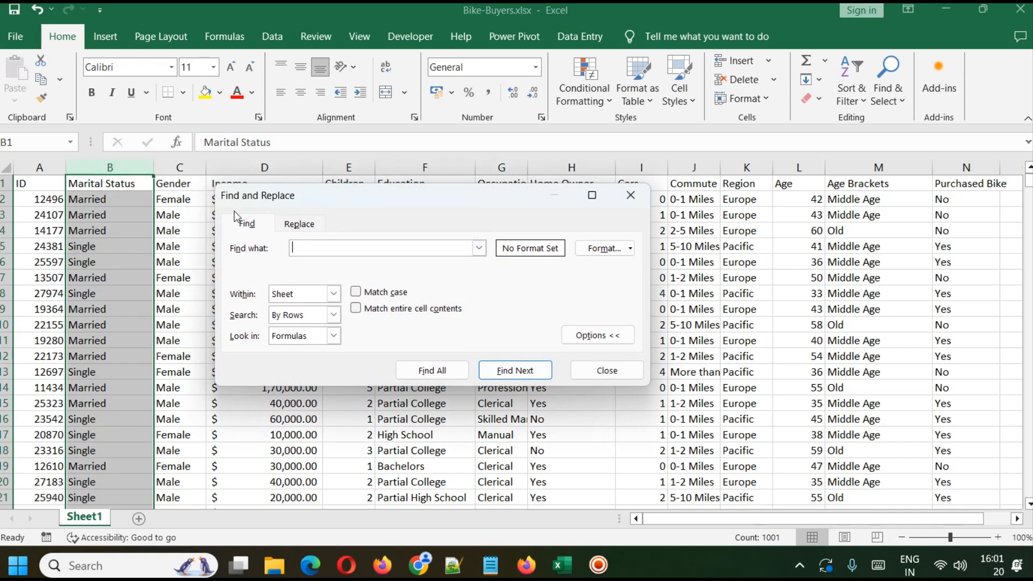
click(291, 223)
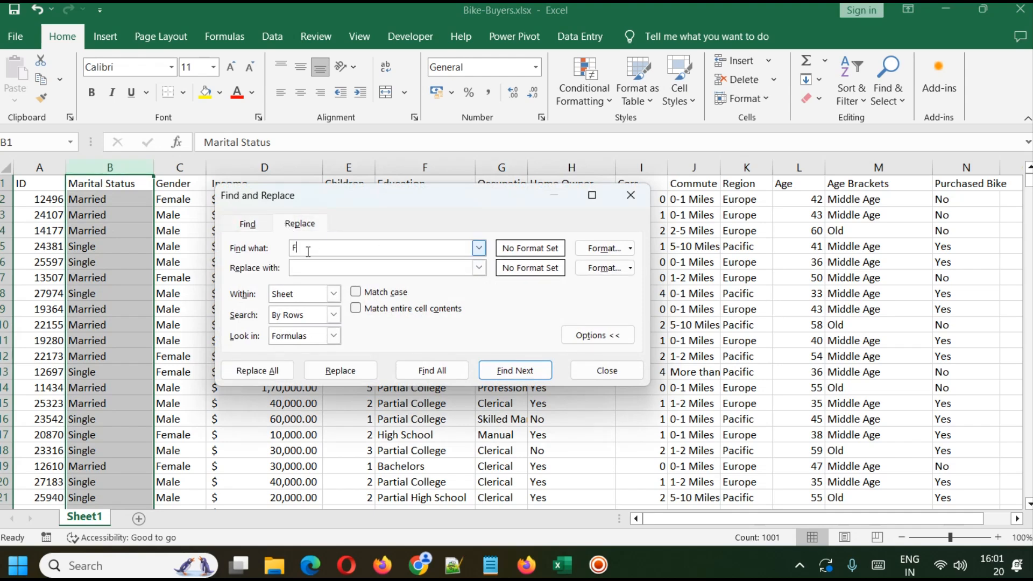
text(MMarried)
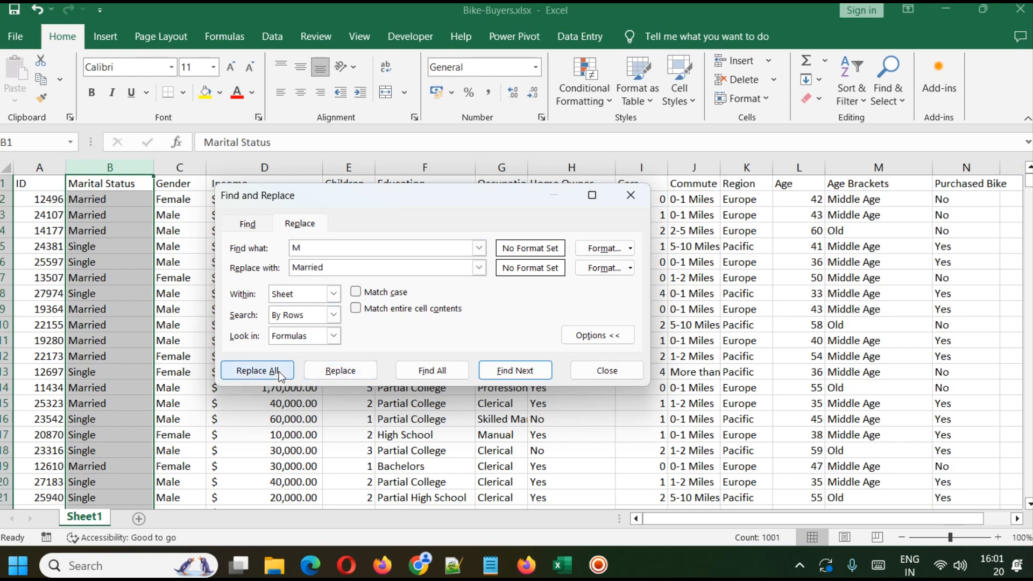
click(607, 370)
click(188, 221)
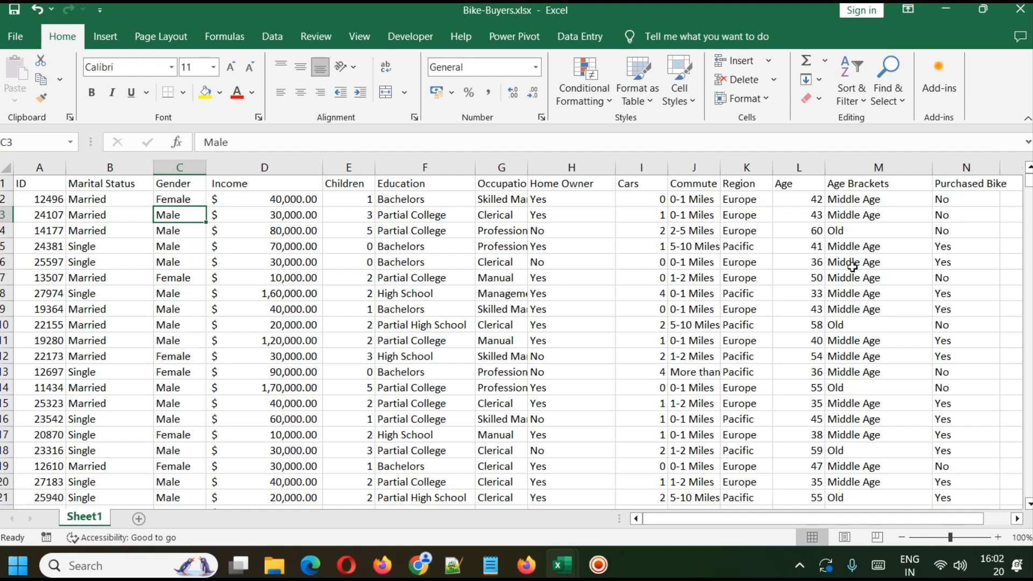
Step: Examine the Age column and the nested IF formula in M2 that assigns the age brackets
click(803, 171)
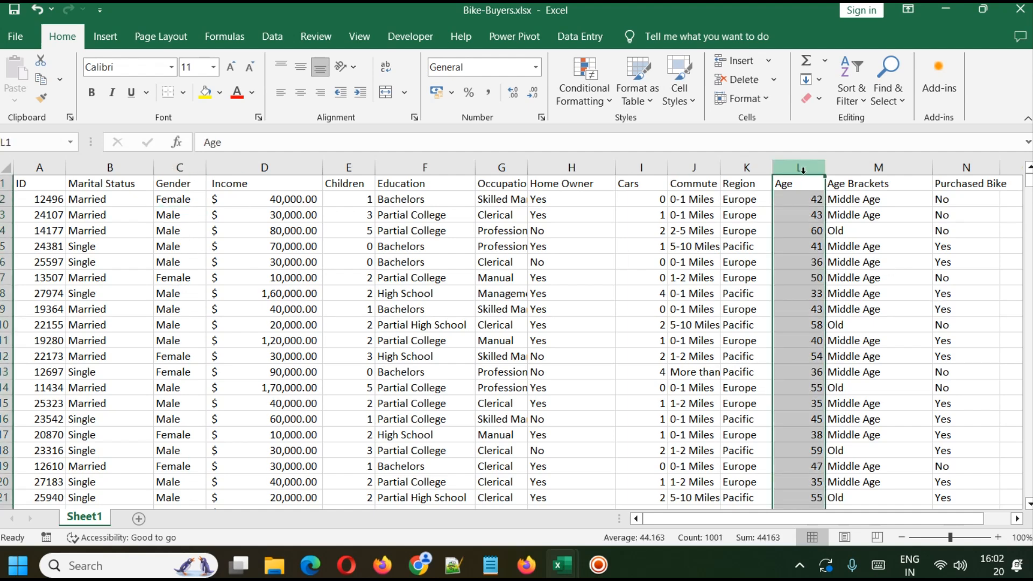
click(864, 167)
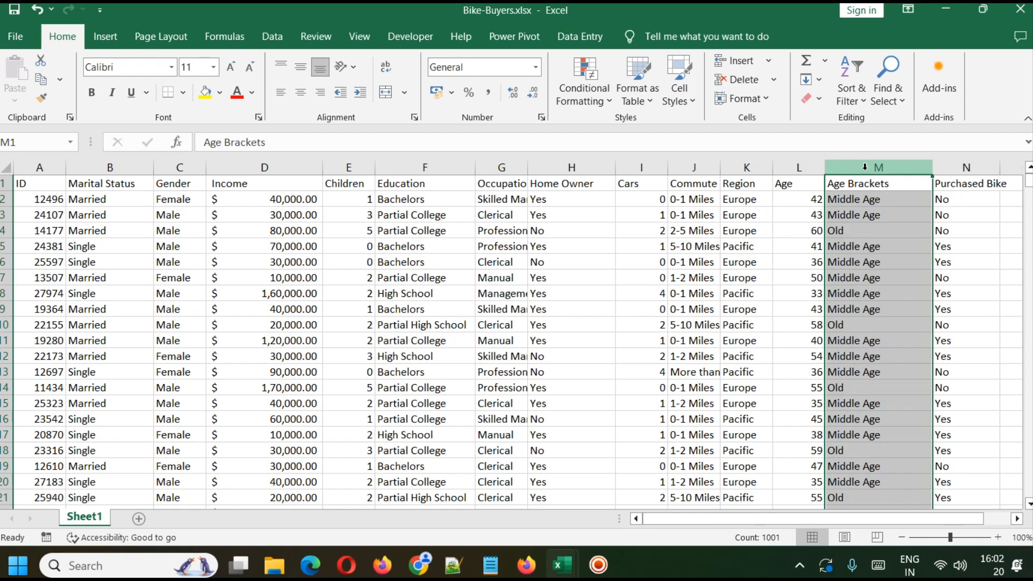
click(877, 201)
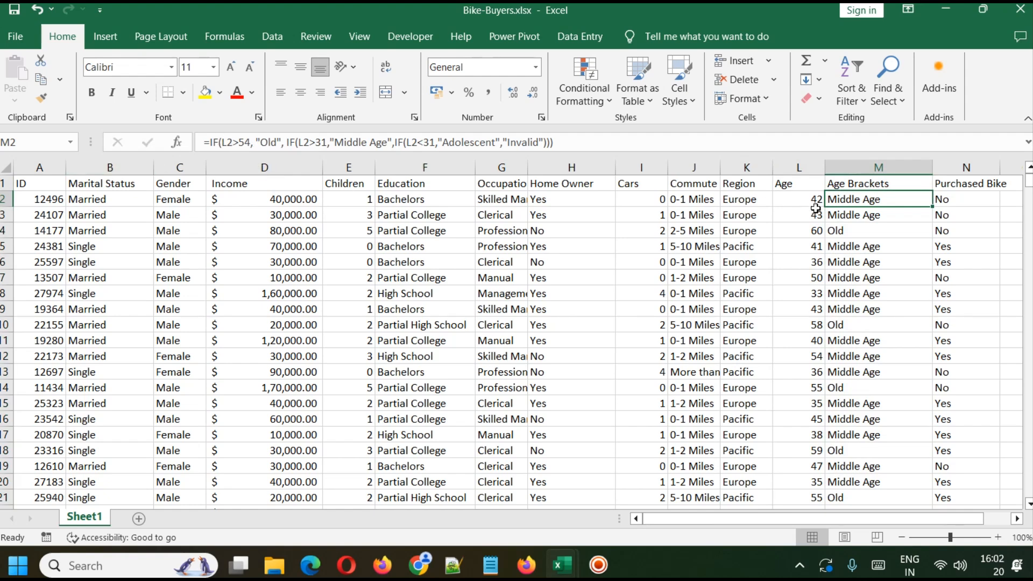
double_click(243, 142)
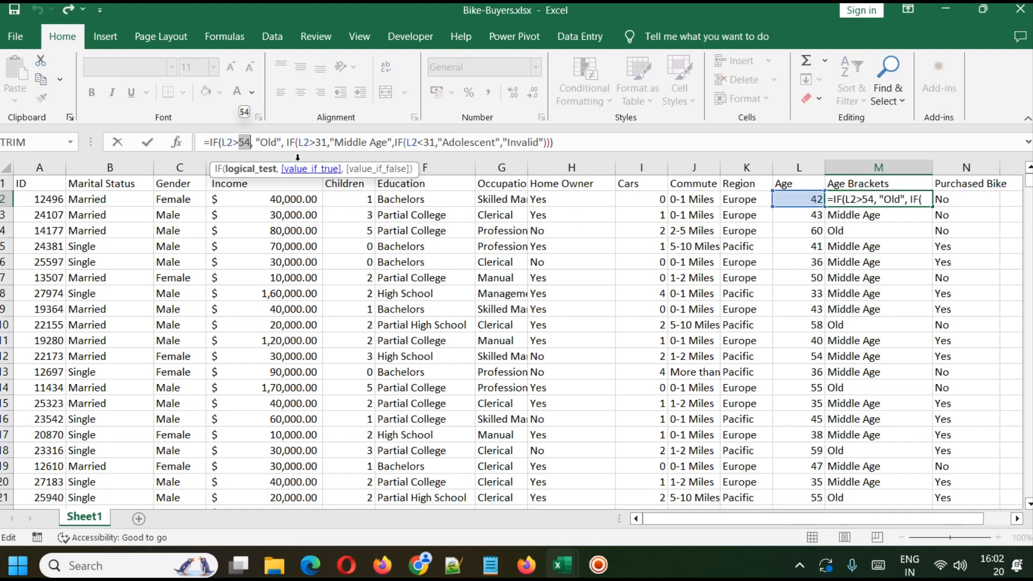
click(264, 143)
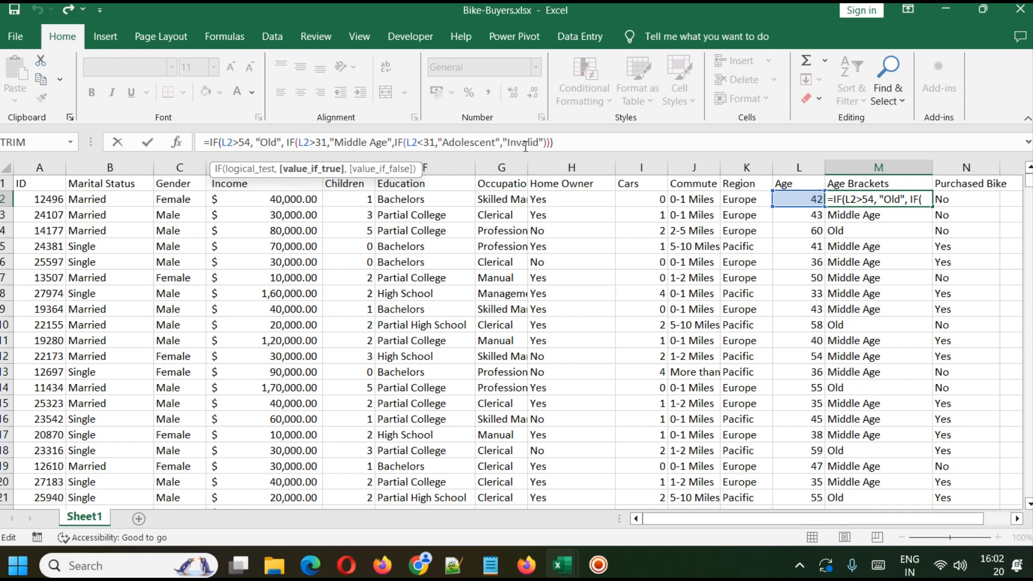
click(935, 327)
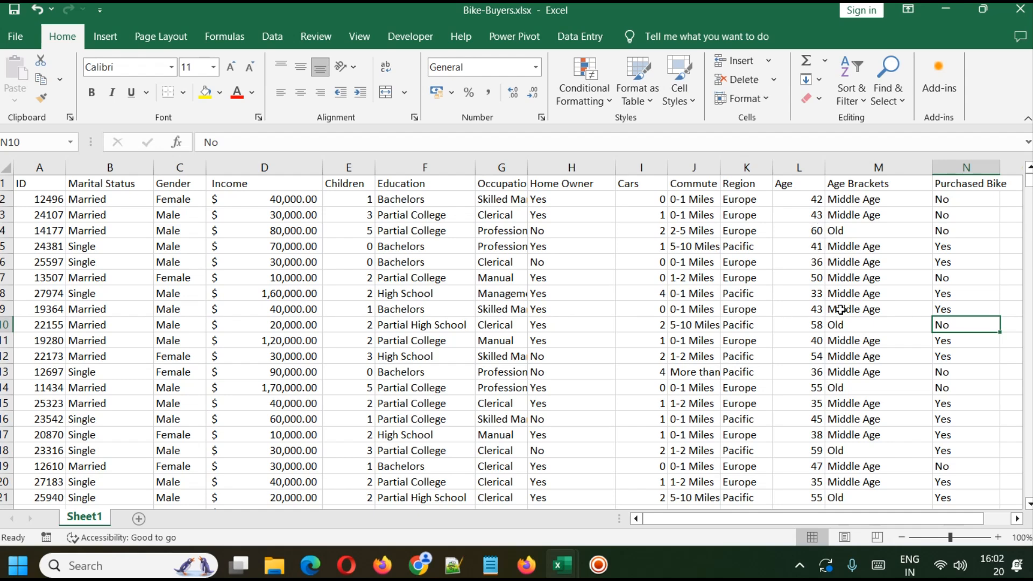
Step: Compare the Age Brackets values with the ages further down the sheet and inspect the formula in M10
click(848, 202)
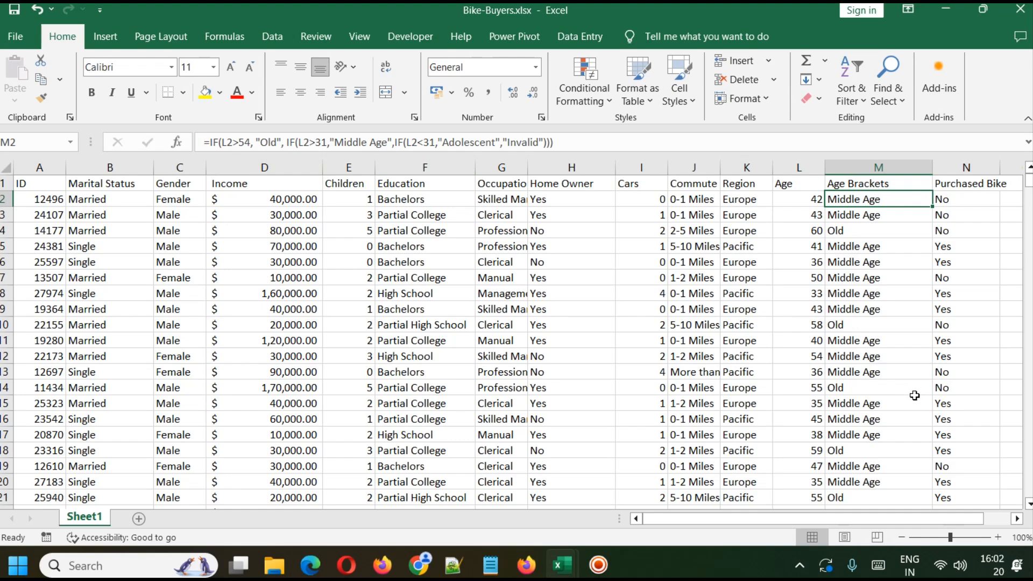
scroll(913, 394, down, 6)
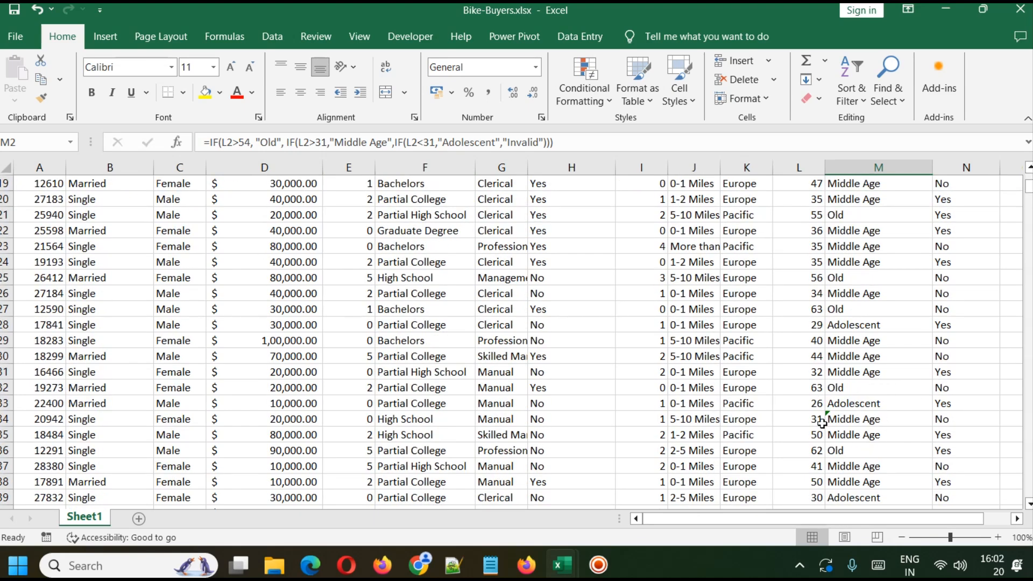
scroll(817, 409, up, 6)
click(859, 322)
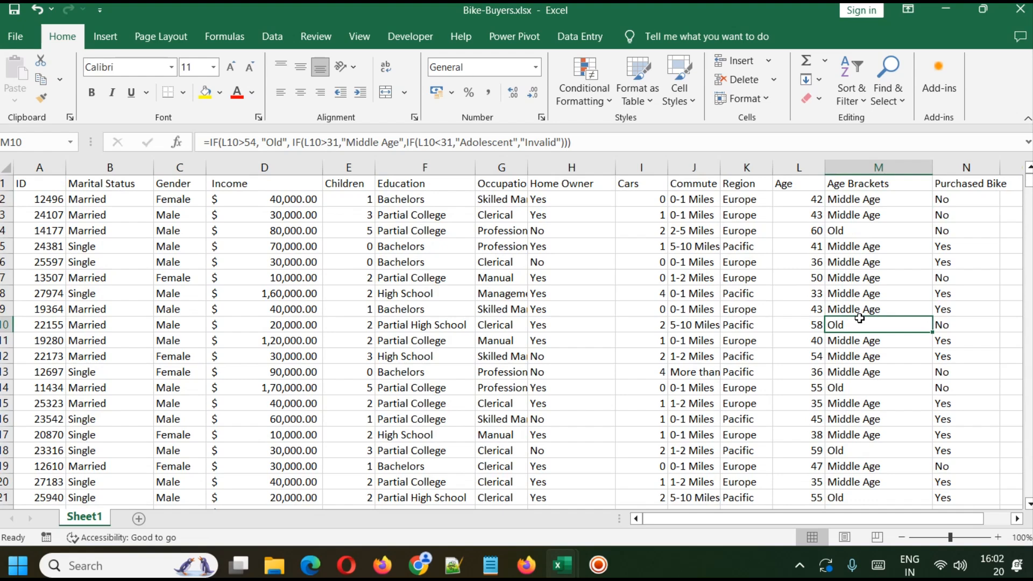
click(598, 565)
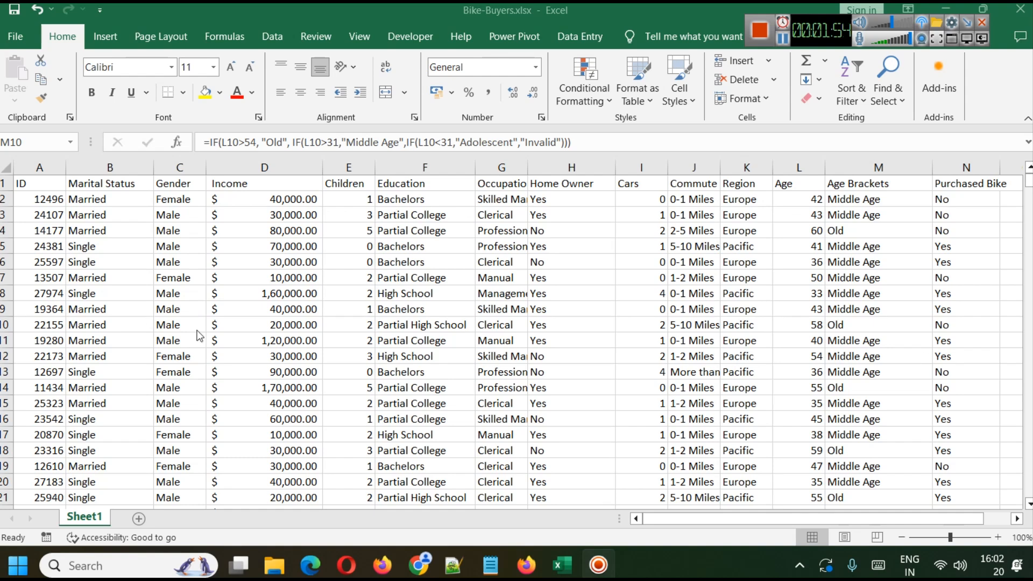
Step: Review the dataset fields column by column, from Marital Status through Purchased Bike
click(102, 167)
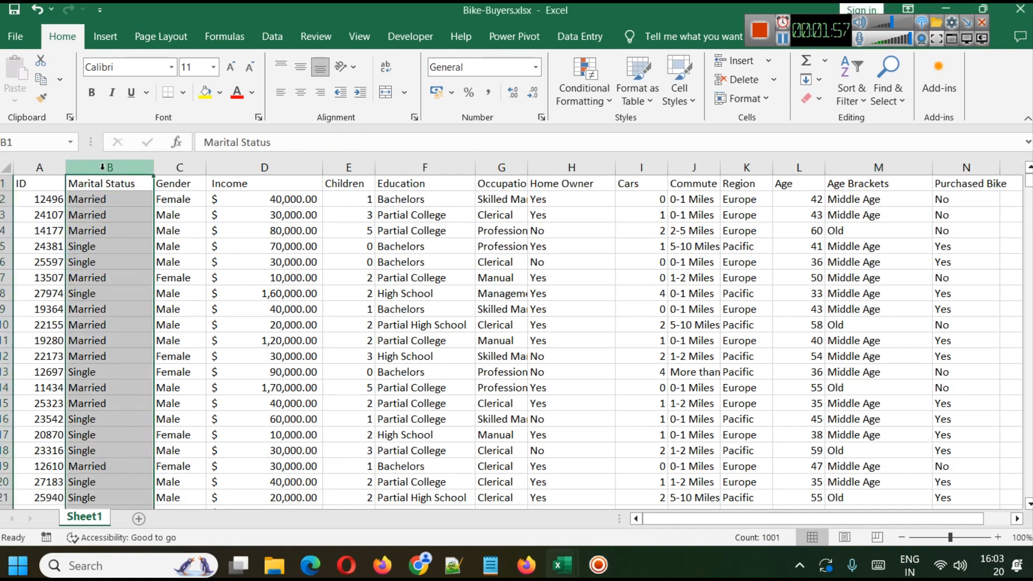
click(173, 163)
click(249, 164)
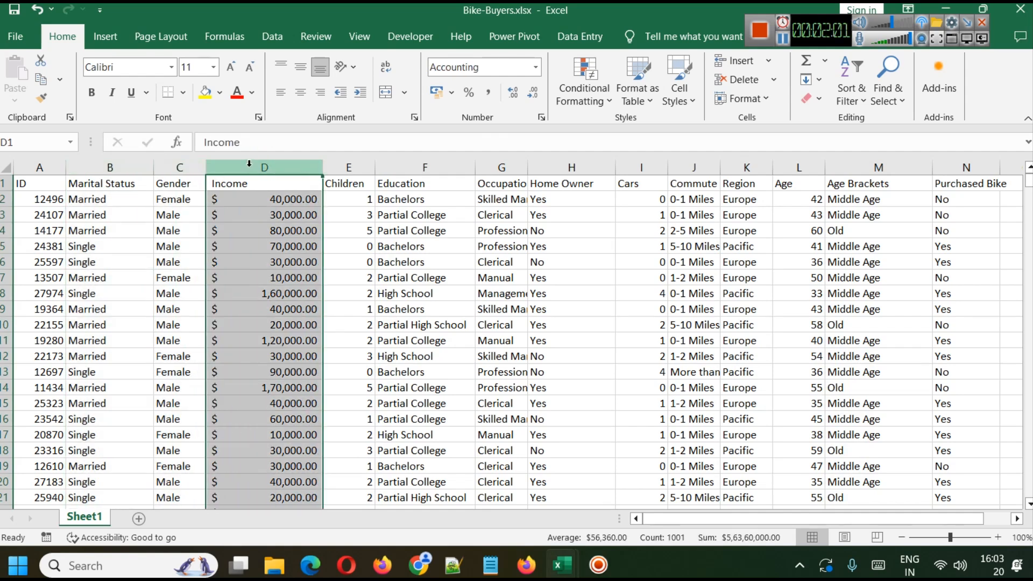
click(331, 167)
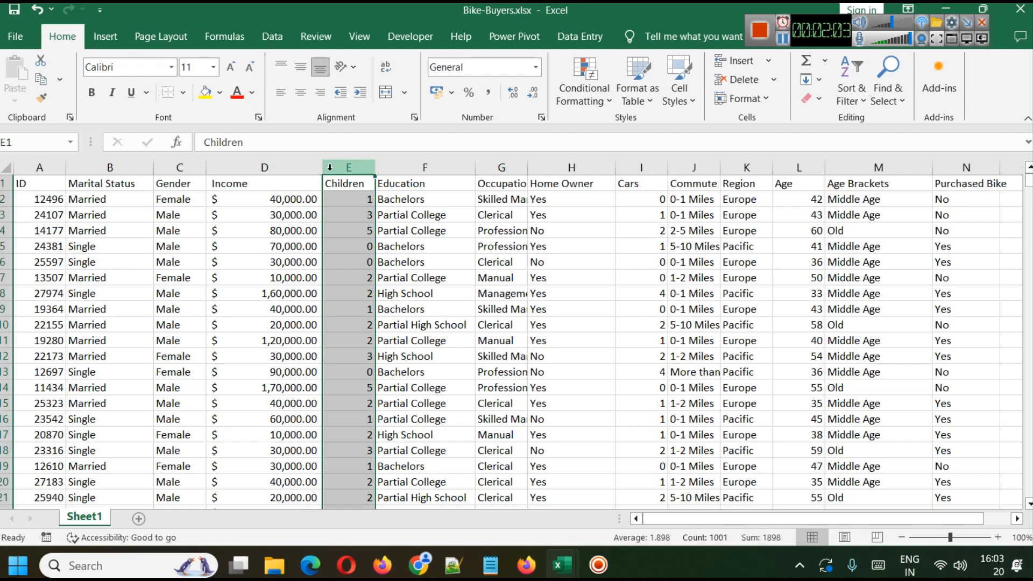
click(438, 165)
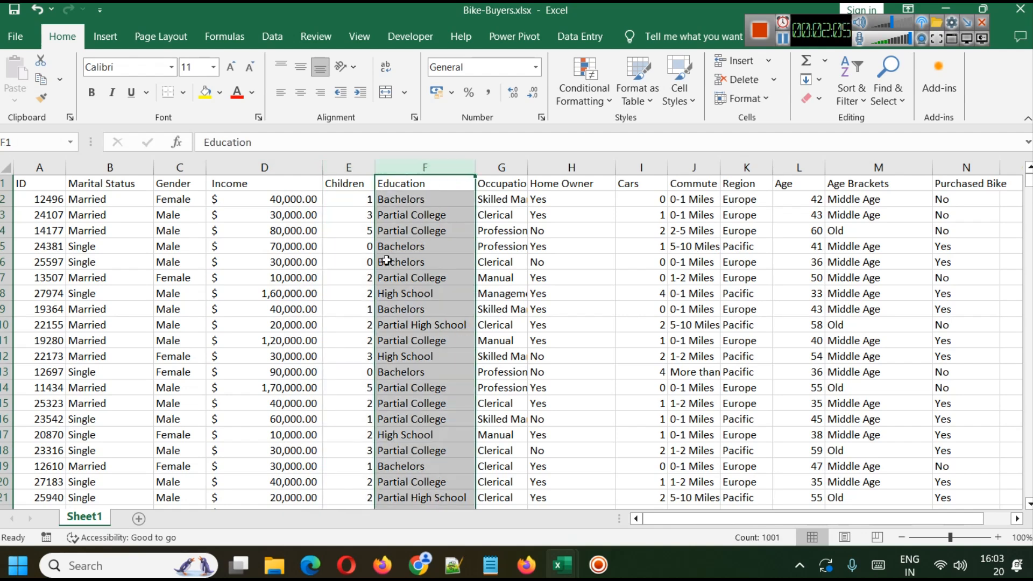
click(501, 168)
click(564, 168)
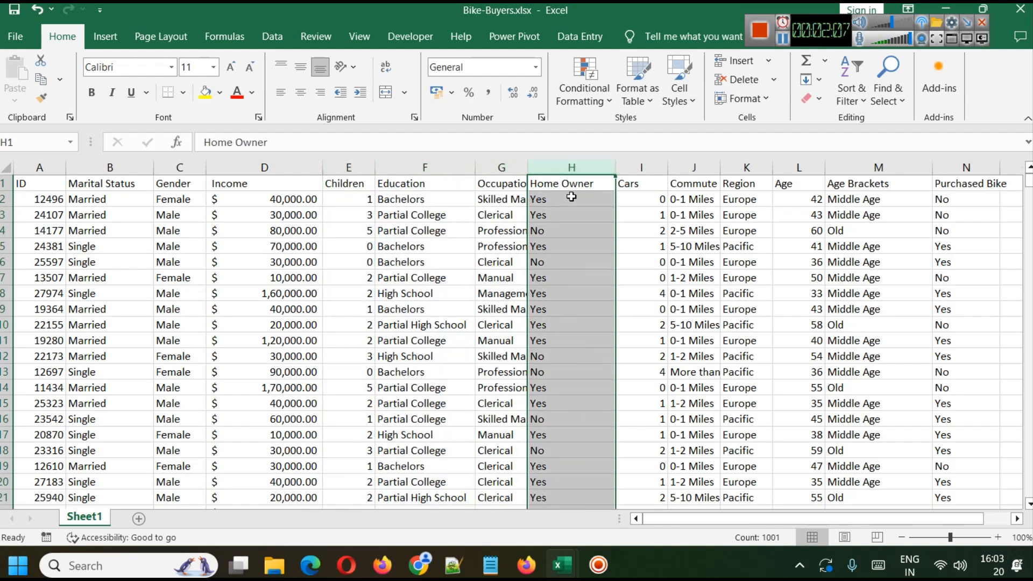
click(644, 166)
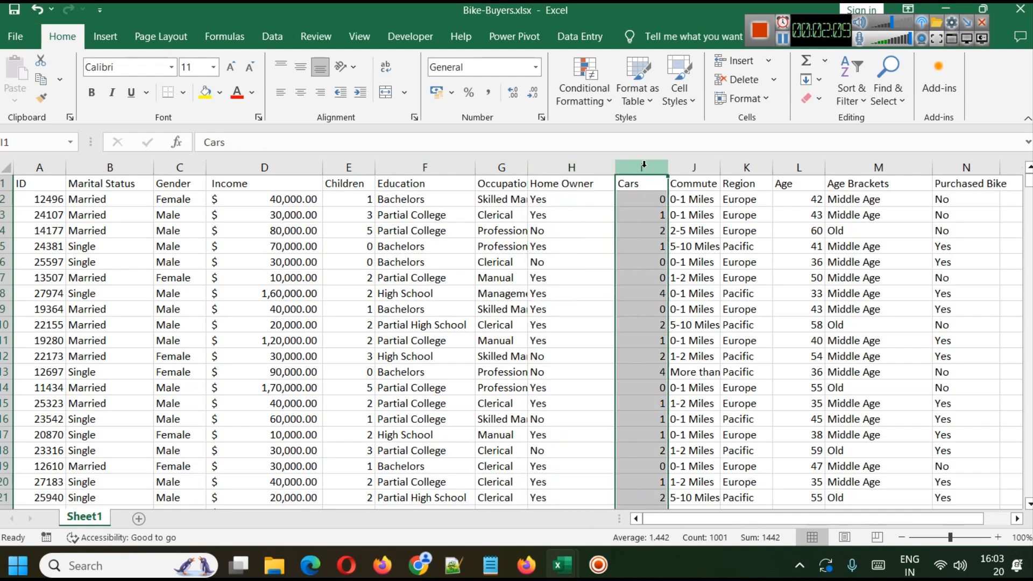
click(704, 168)
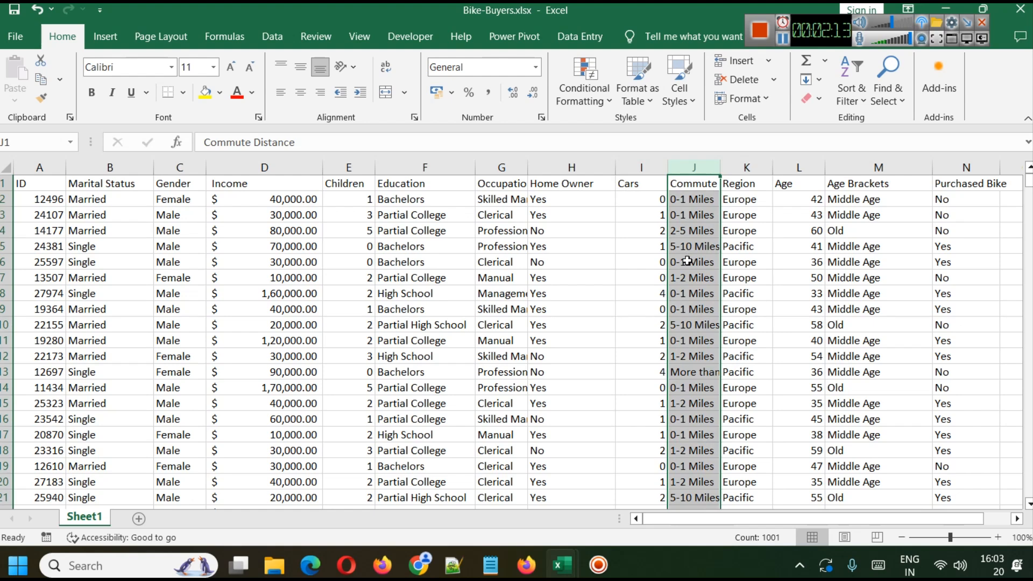
click(738, 167)
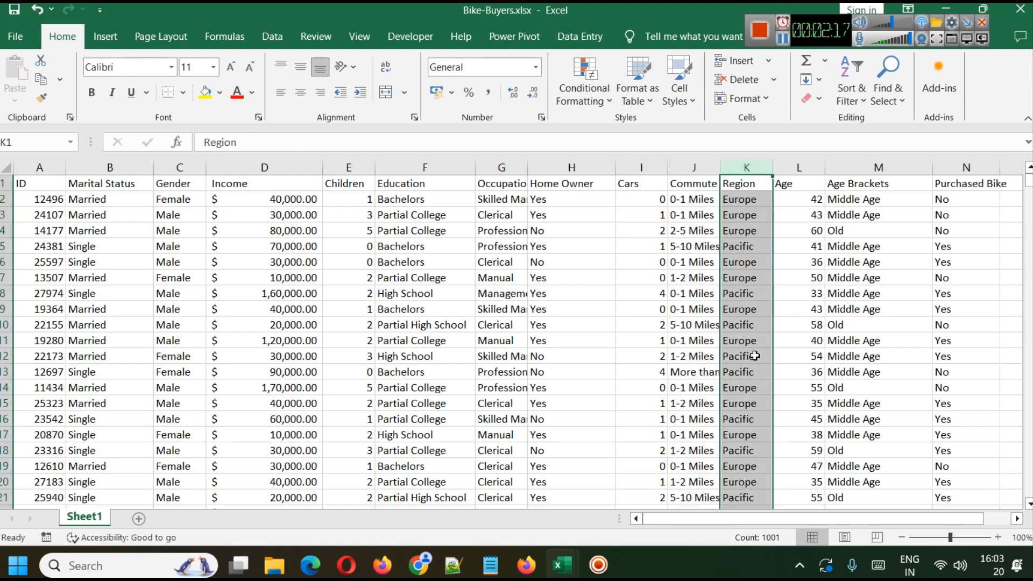
click(806, 170)
click(968, 169)
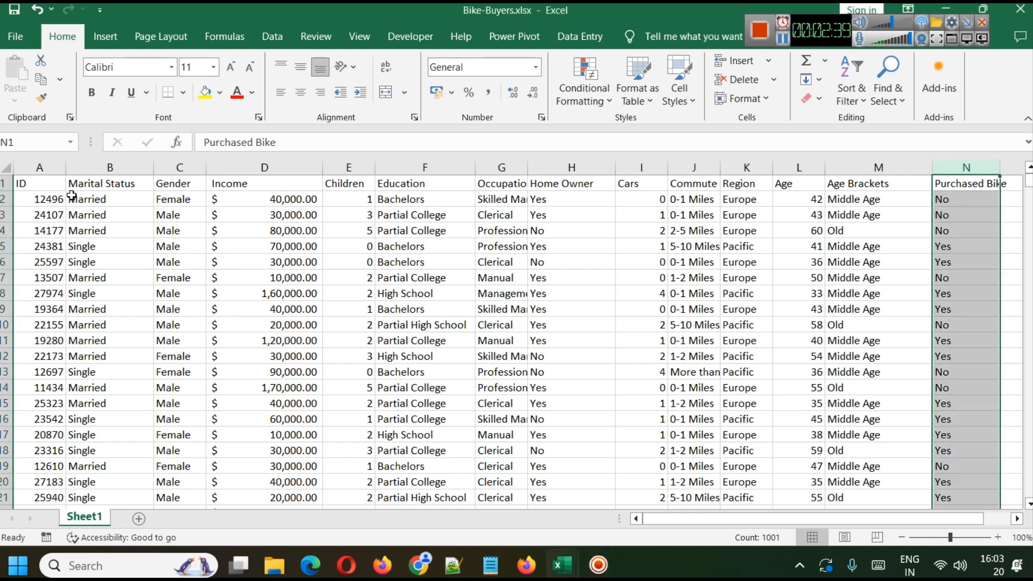
click(889, 182)
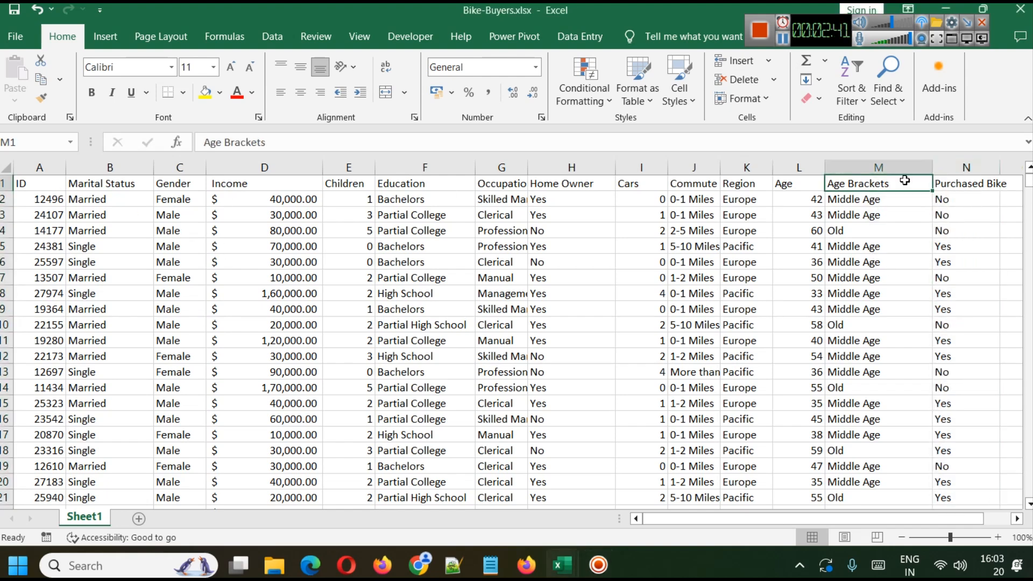
click(959, 182)
click(966, 164)
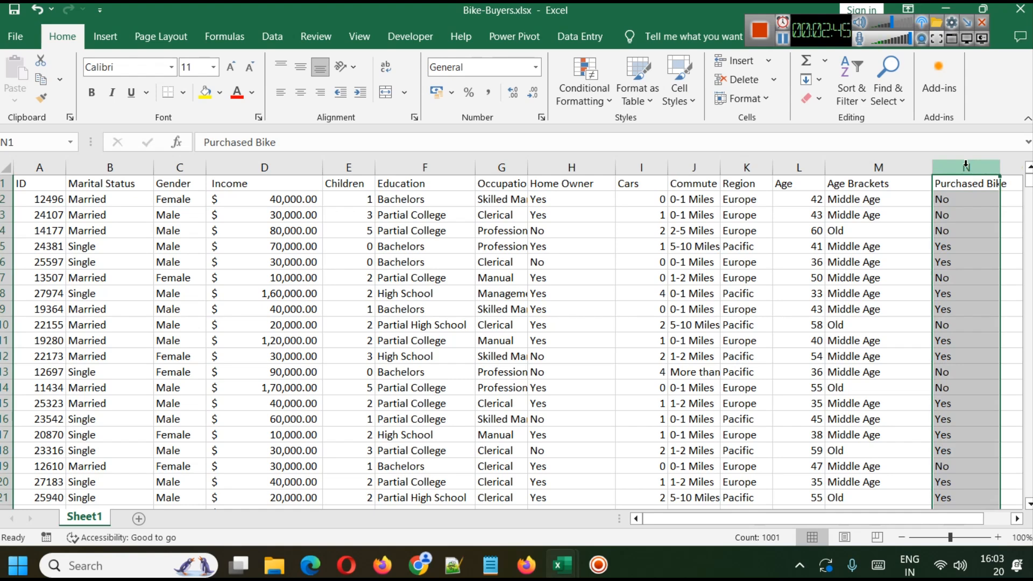
Step: Switch to Power BI Desktop, dismiss the start screen, and load Sheet1 from Bike-Buyers.xlsx in the Bike Buyers Project folder
click(783, 39)
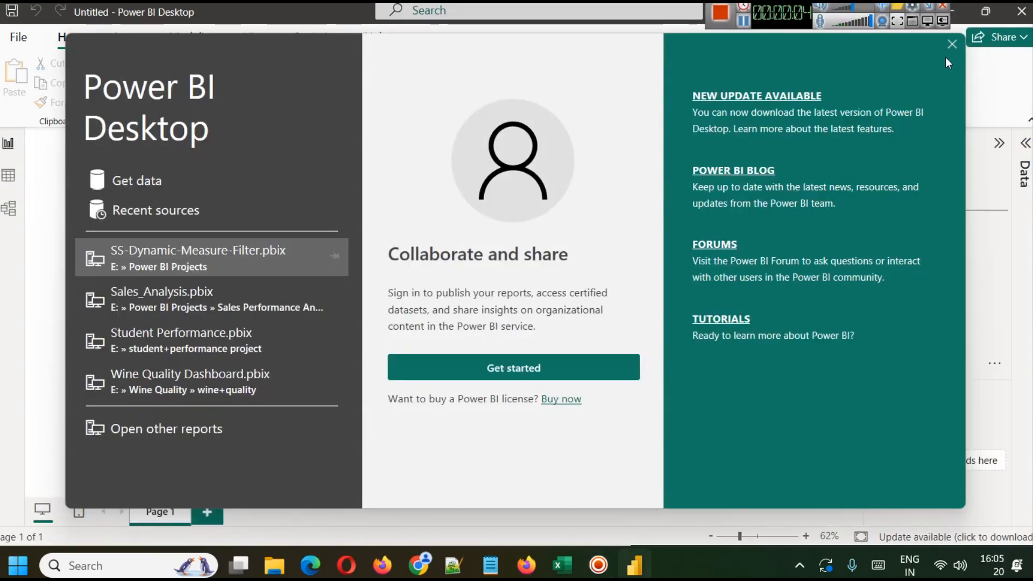
click(950, 43)
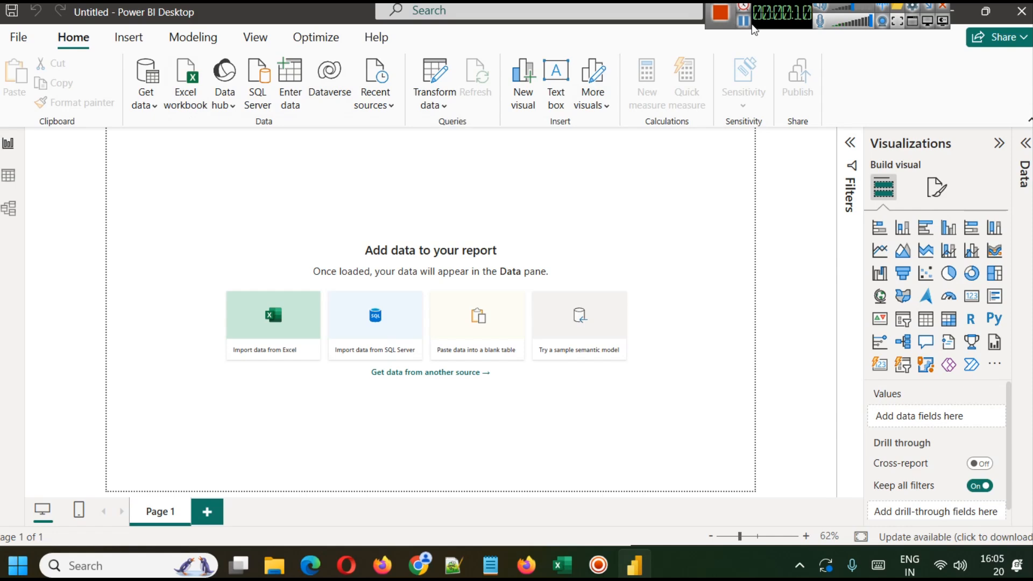
click(125, 125)
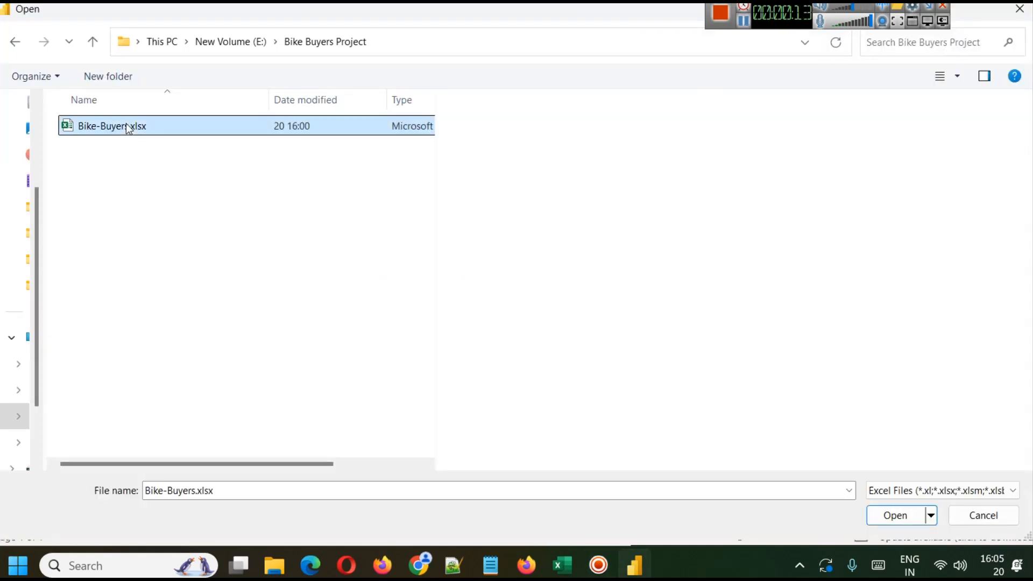
click(895, 514)
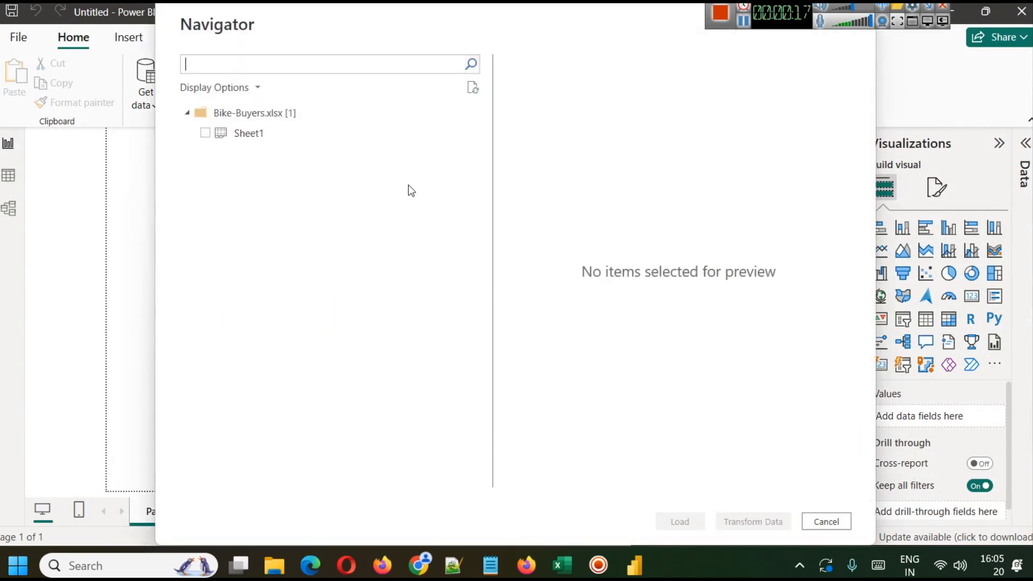
click(205, 134)
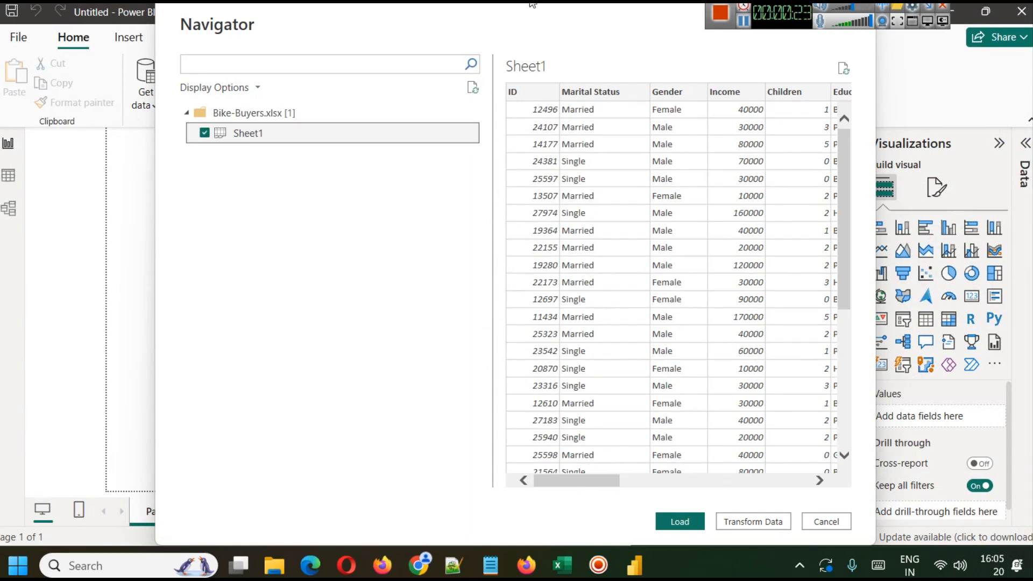
drag(591, 480, 523, 486)
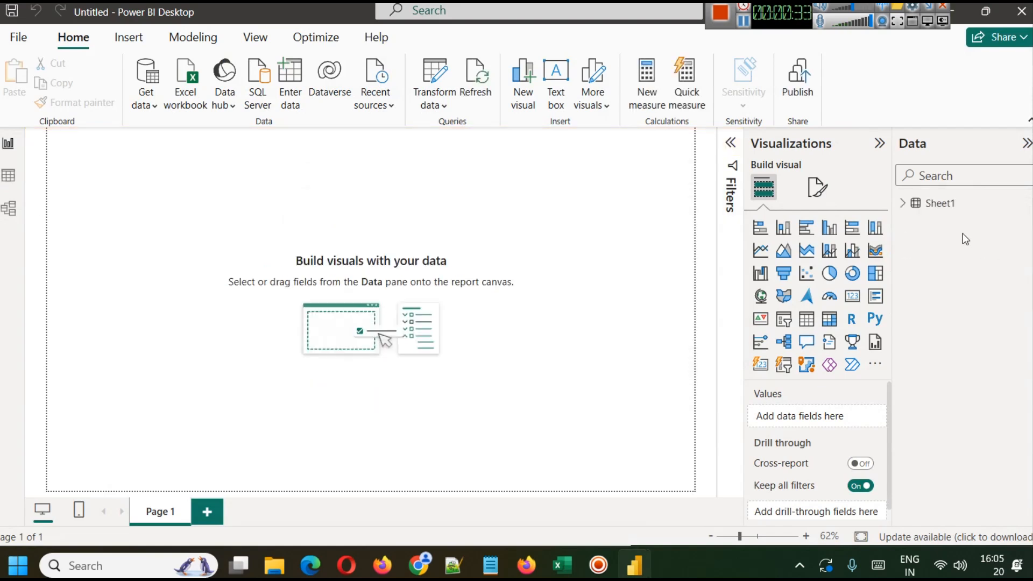
Step: Rename the imported Sheet1 table as bikebuyers
click(902, 204)
right_click(923, 206)
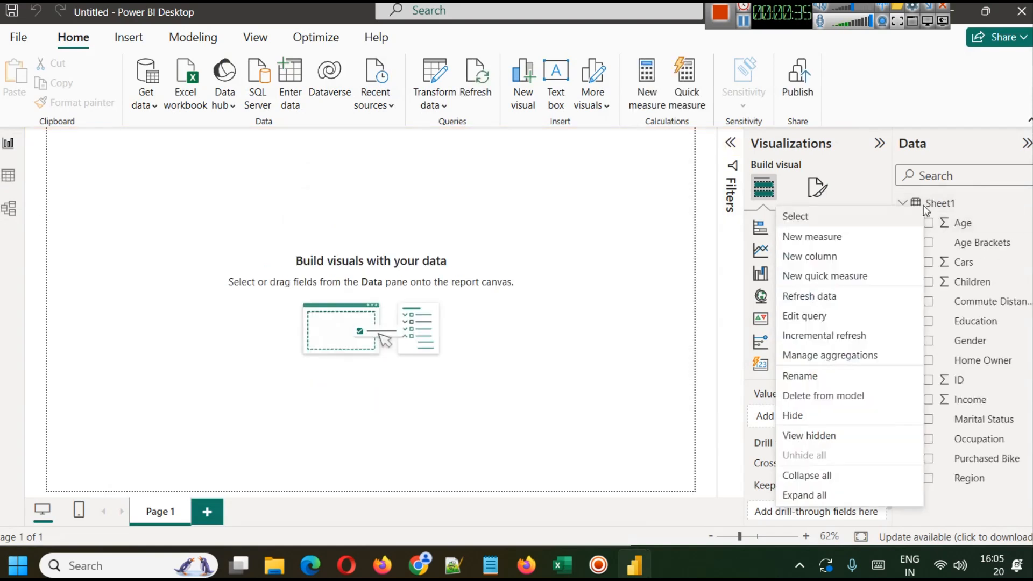
click(785, 375)
text(bikebuyer)
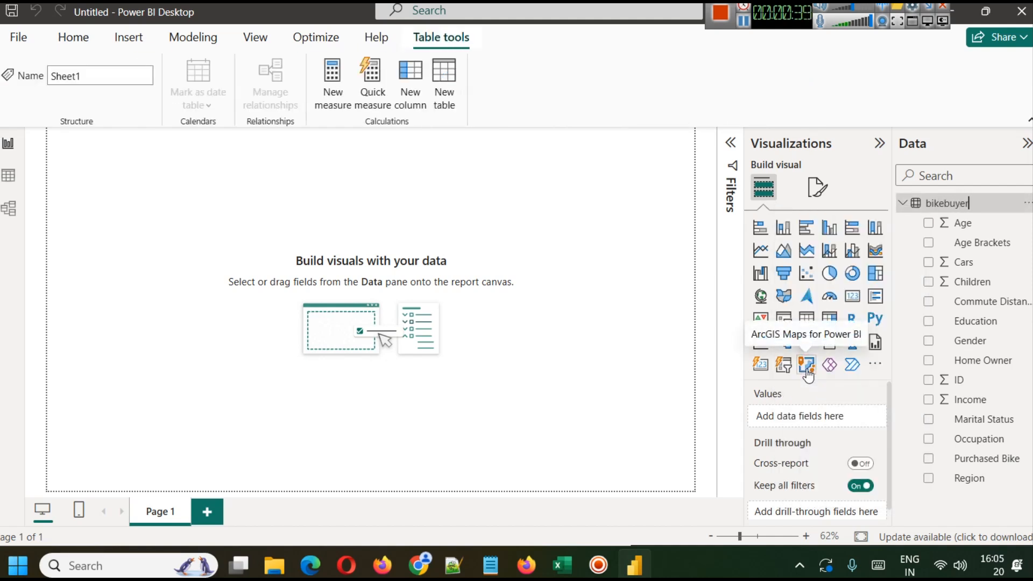
text(s)
key(Return)
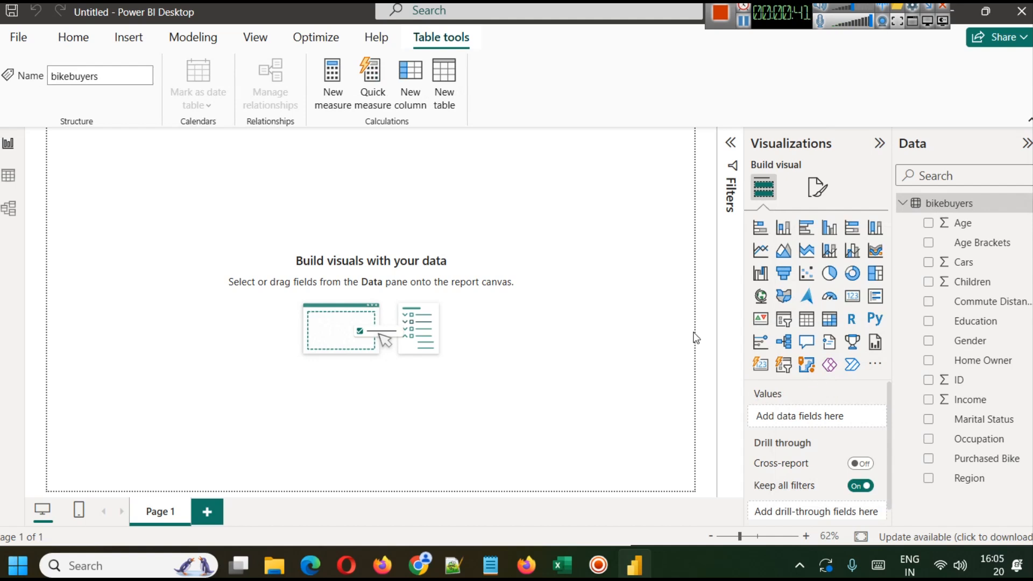
click(439, 206)
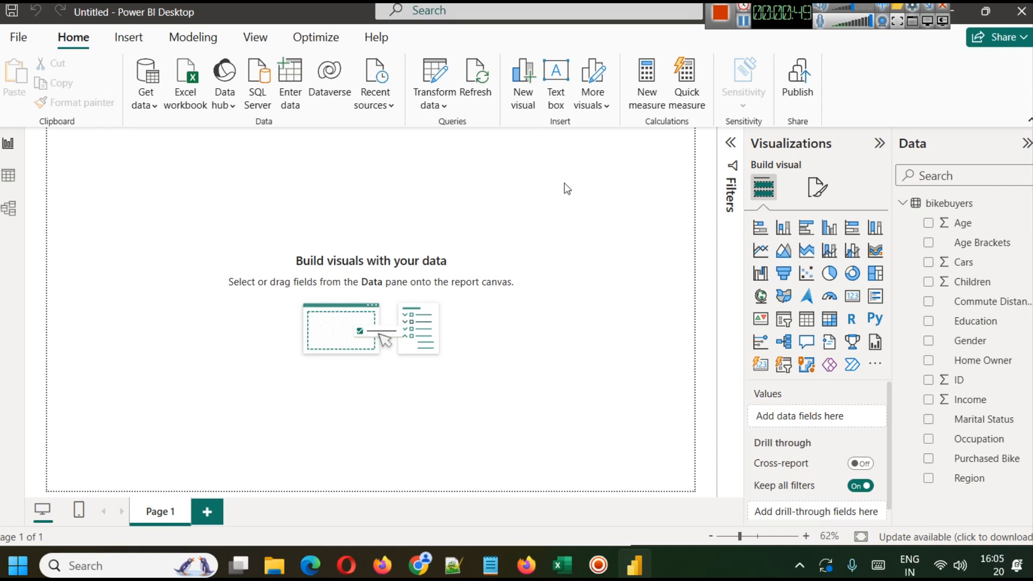
Step: Add a shallow text box spanning the page's upper edge, containing the title Bike Buyers Exploratory Data Analysis Dashboard
click(551, 85)
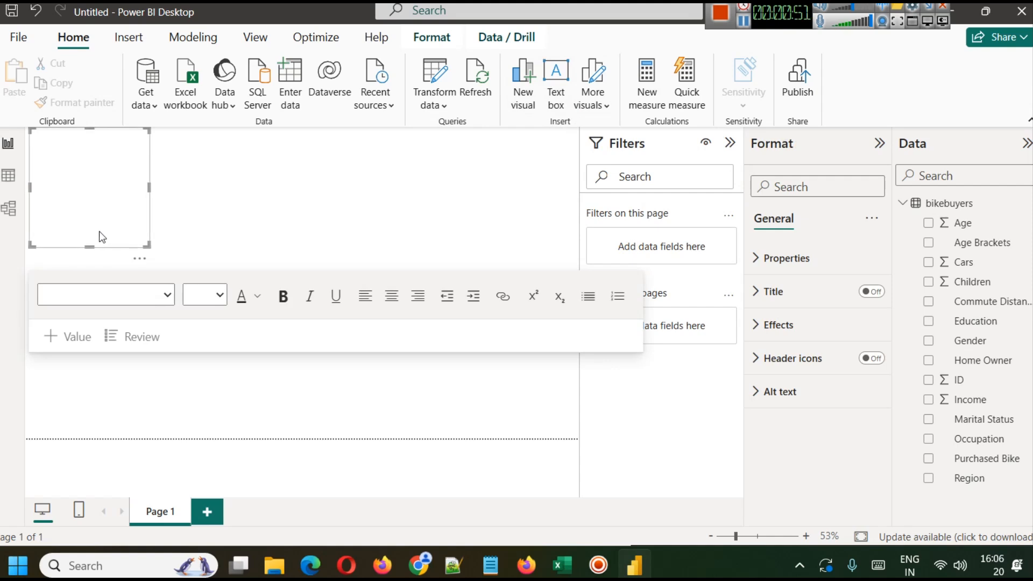
drag(88, 245, 88, 153)
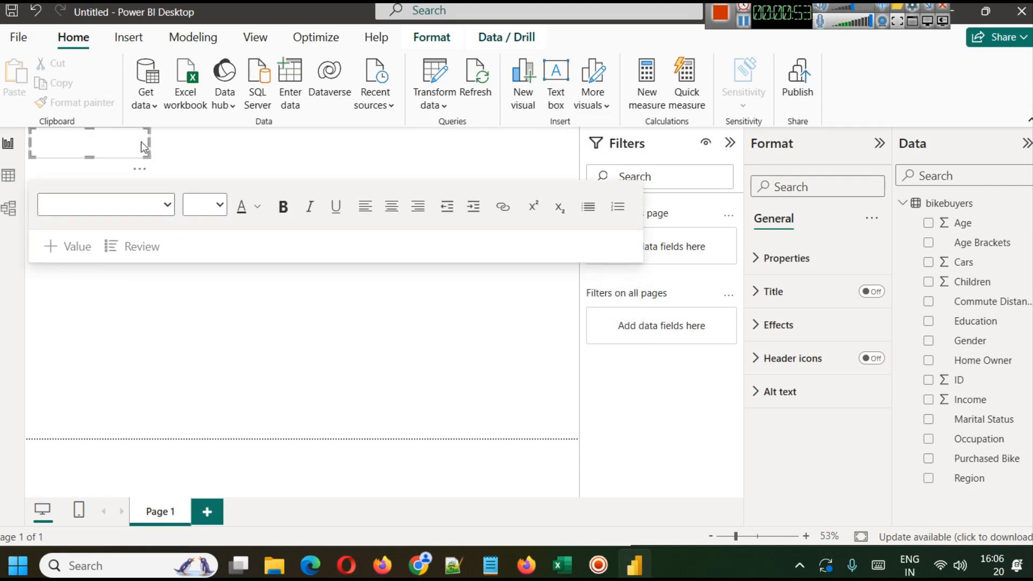
drag(151, 142, 579, 146)
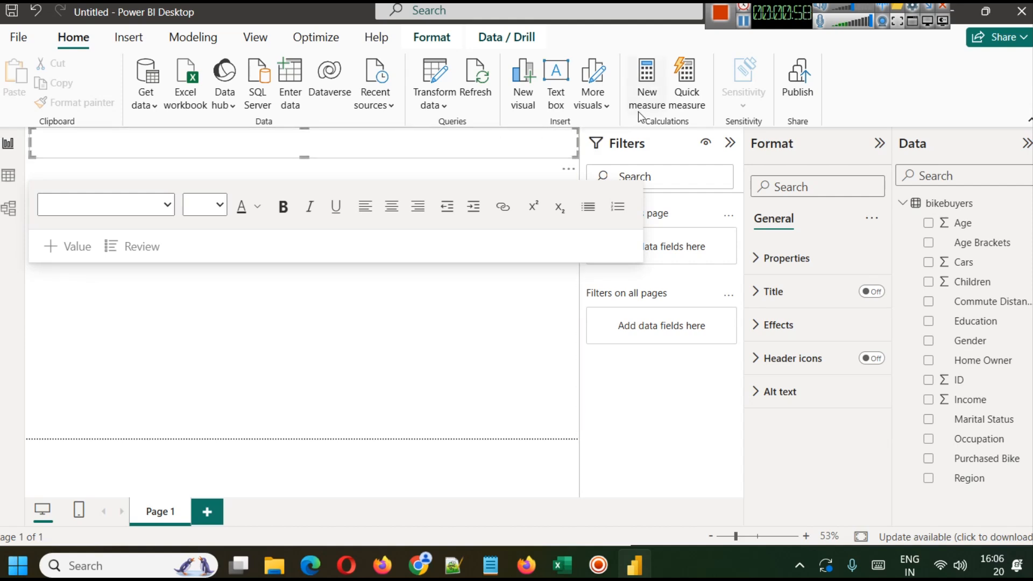
click(350, 147)
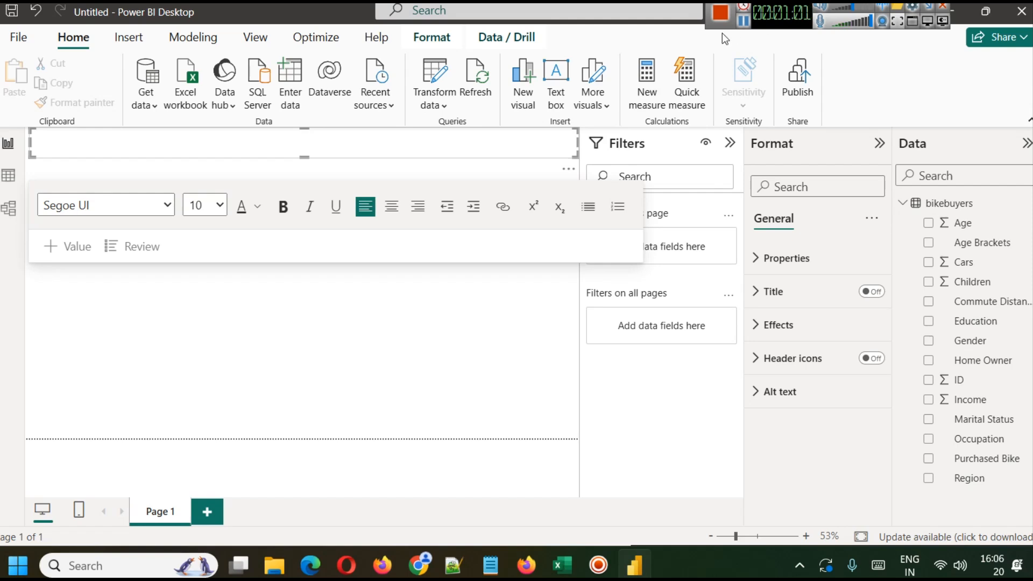
click(743, 22)
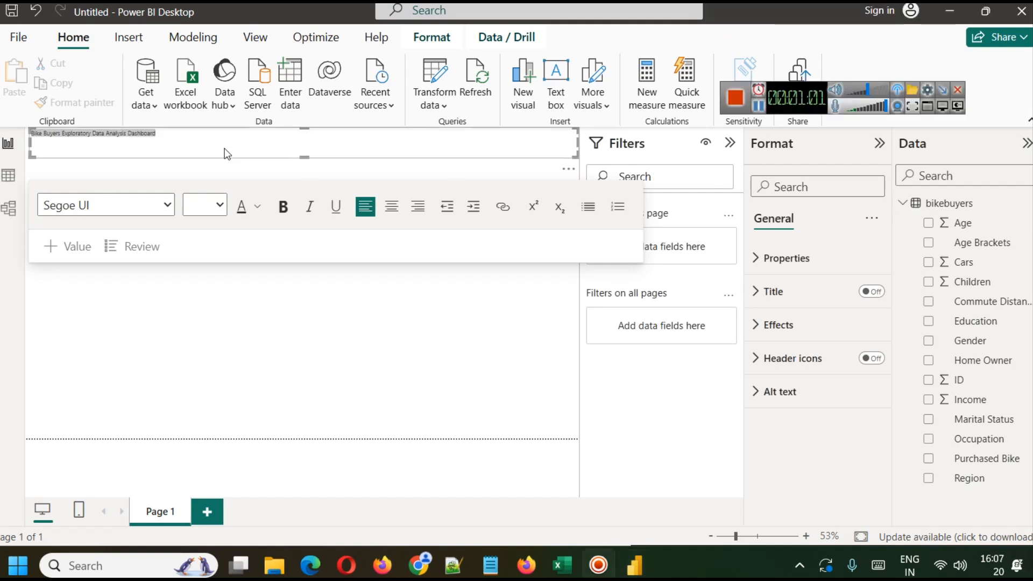
Step: Format the dashboard title as bold, centred text with font size 32
click(283, 206)
click(393, 207)
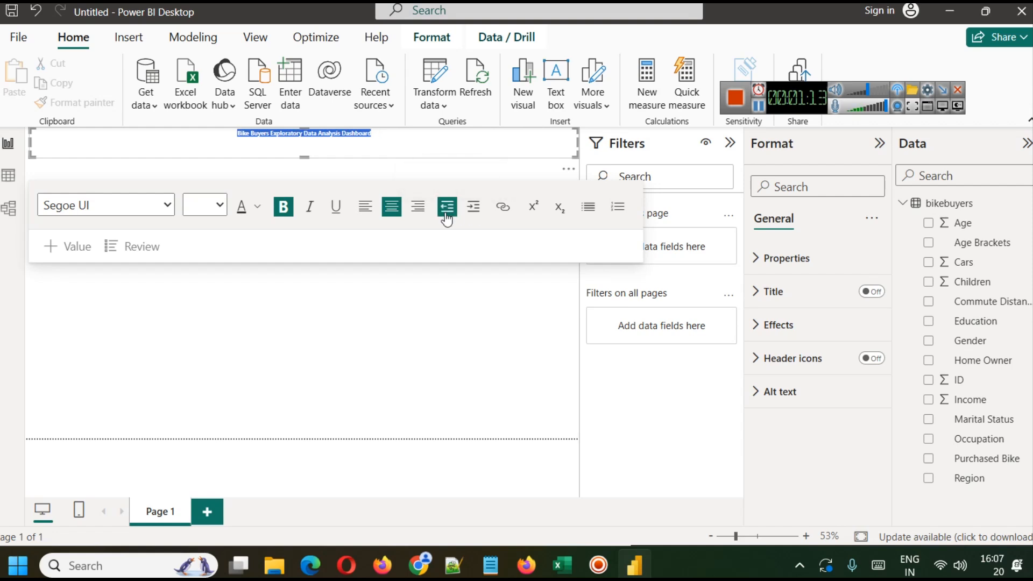
click(224, 139)
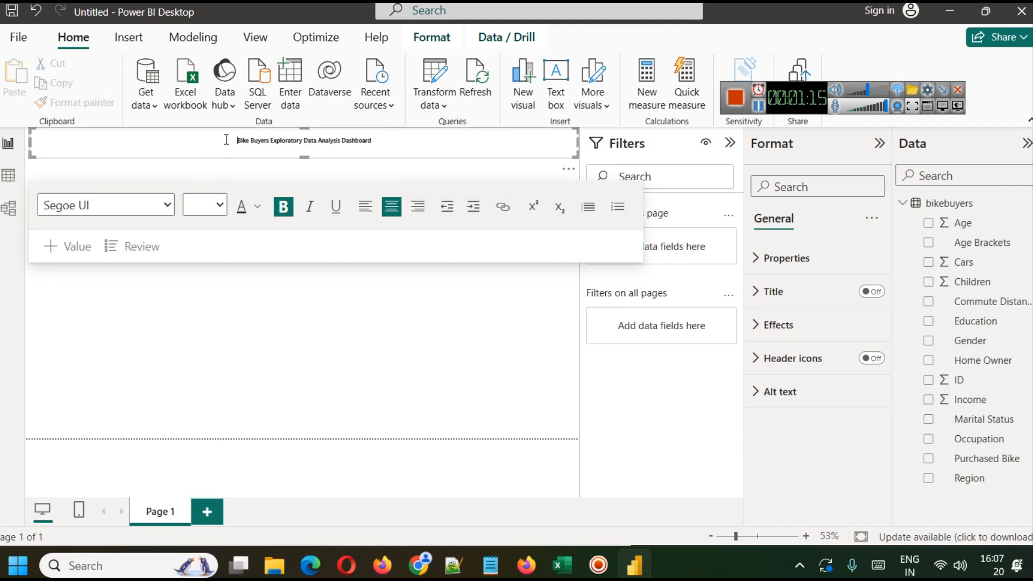
key(ctrl+a)
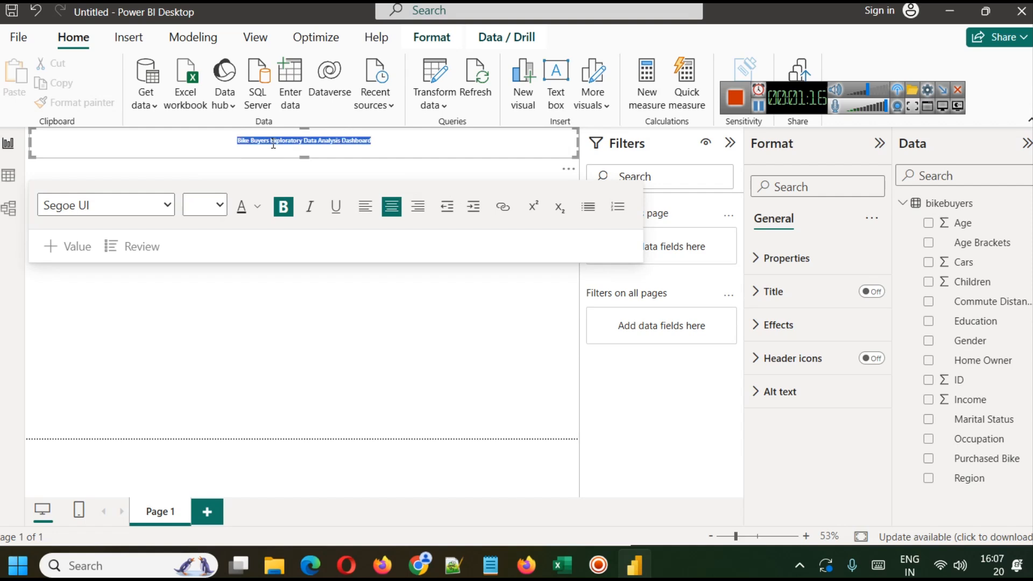
click(222, 213)
click(202, 491)
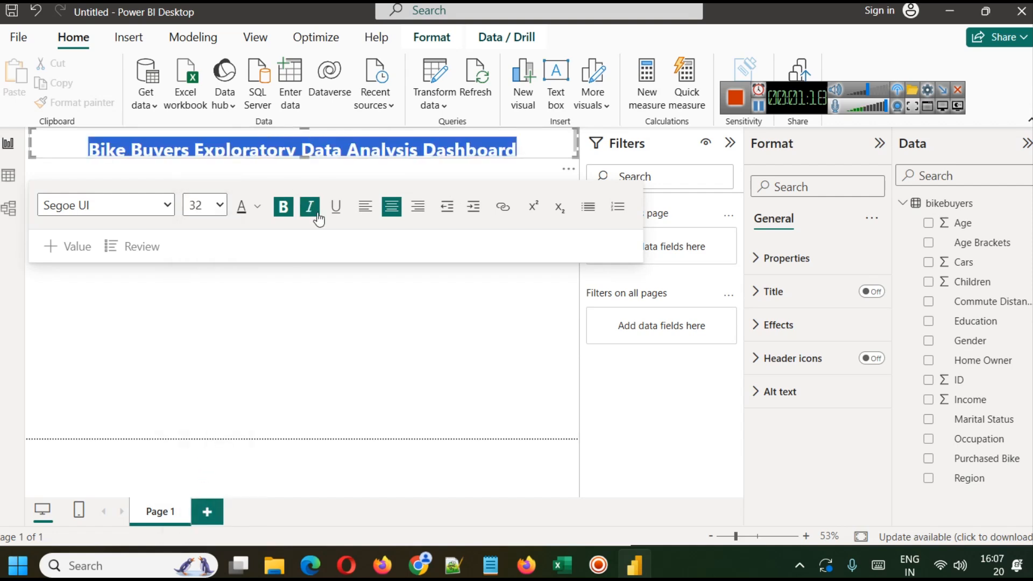
click(397, 150)
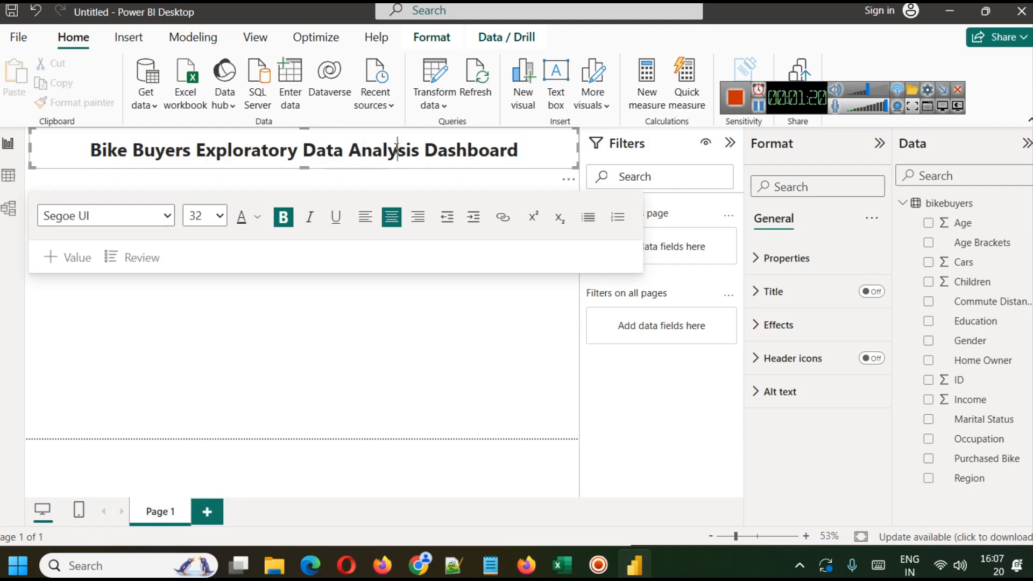
Step: Set the dashboard title's font colour to the lightest grey shade of the white theme colour
triple_click(421, 148)
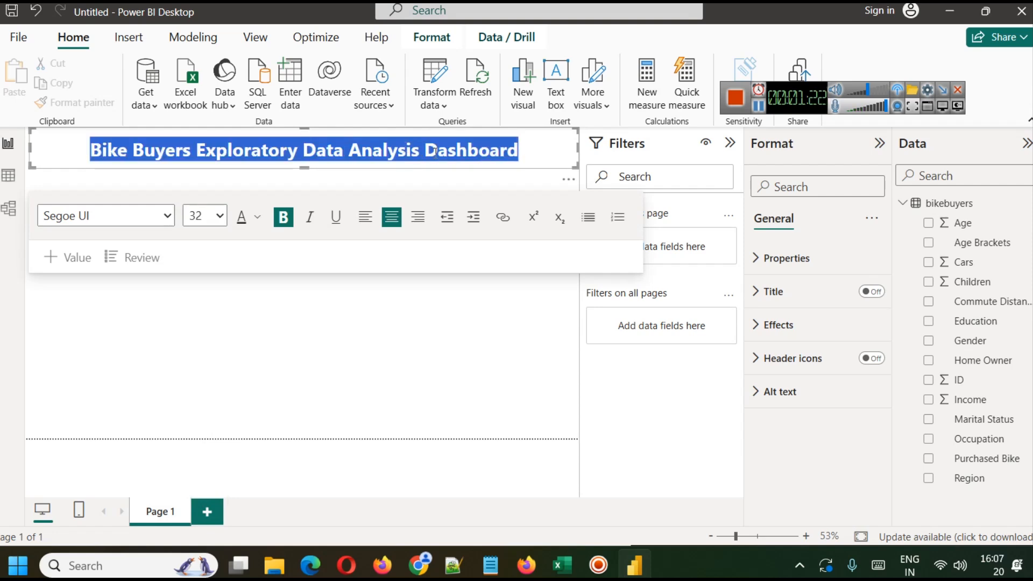
click(258, 216)
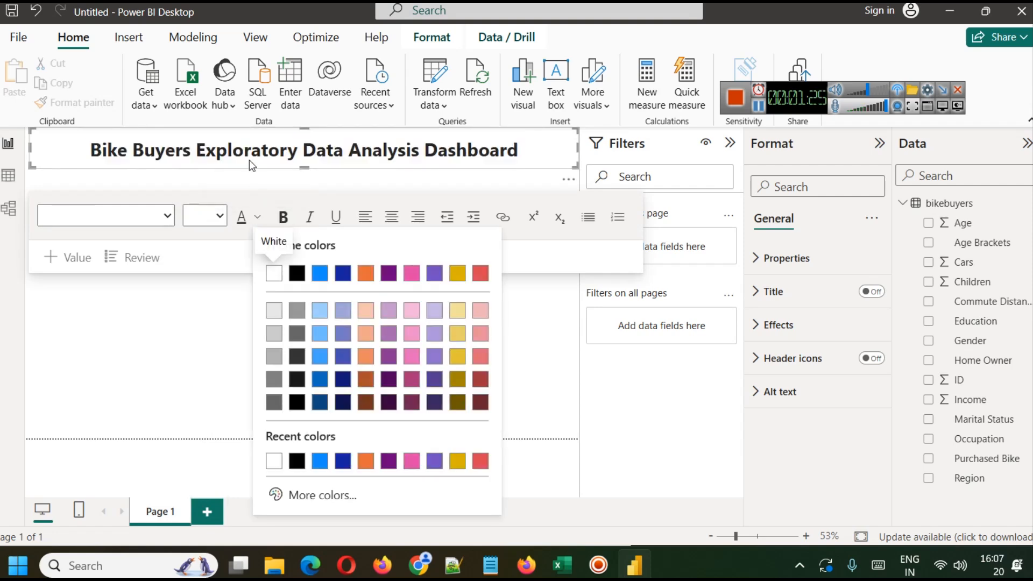
triple_click(249, 159)
click(258, 218)
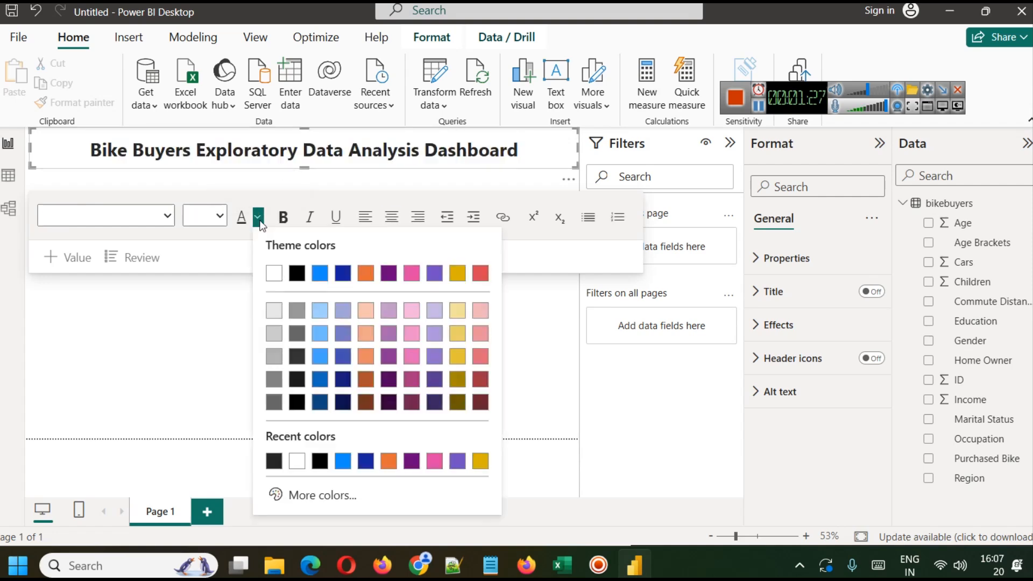
click(272, 309)
click(199, 310)
click(311, 154)
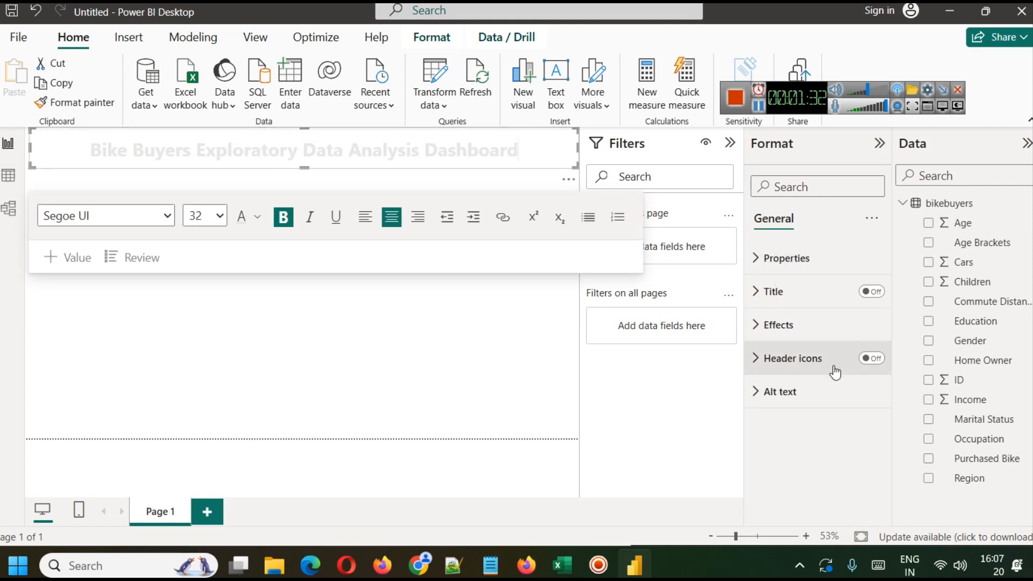
Step: Fill the title text box's background with the custom colour #1A2A49, and collapse the filters area to widen the canvas
click(778, 325)
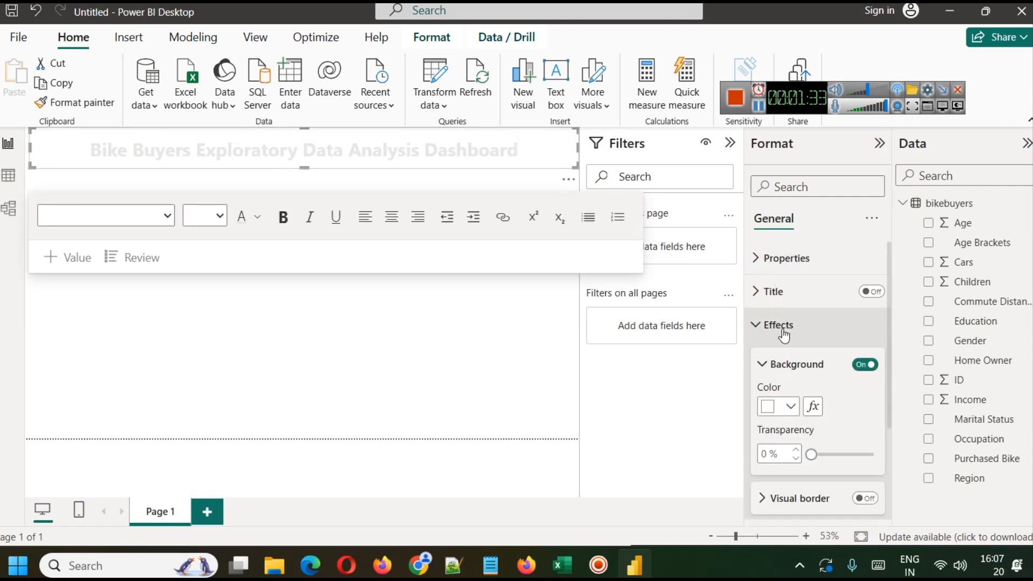
click(790, 407)
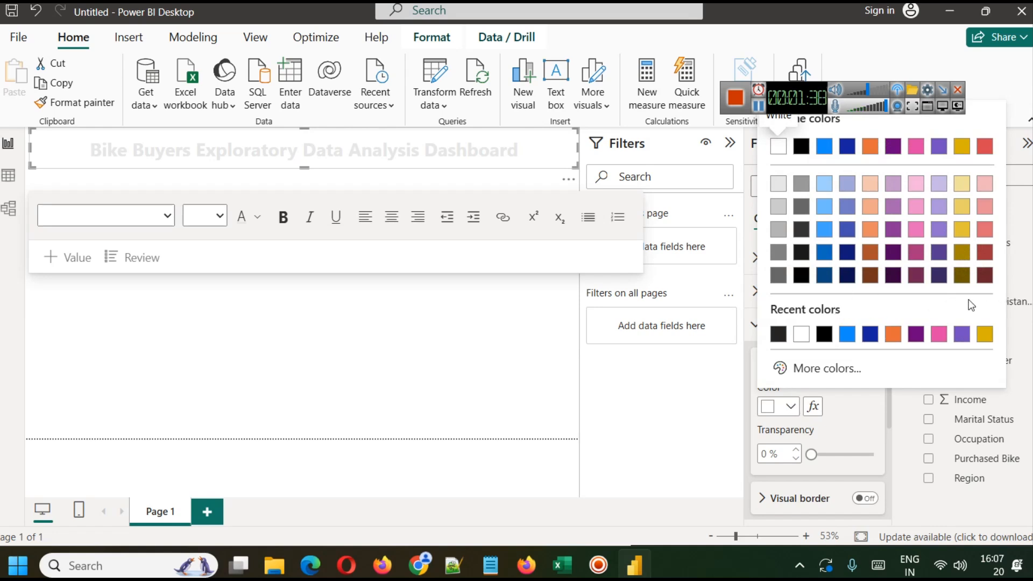
click(799, 368)
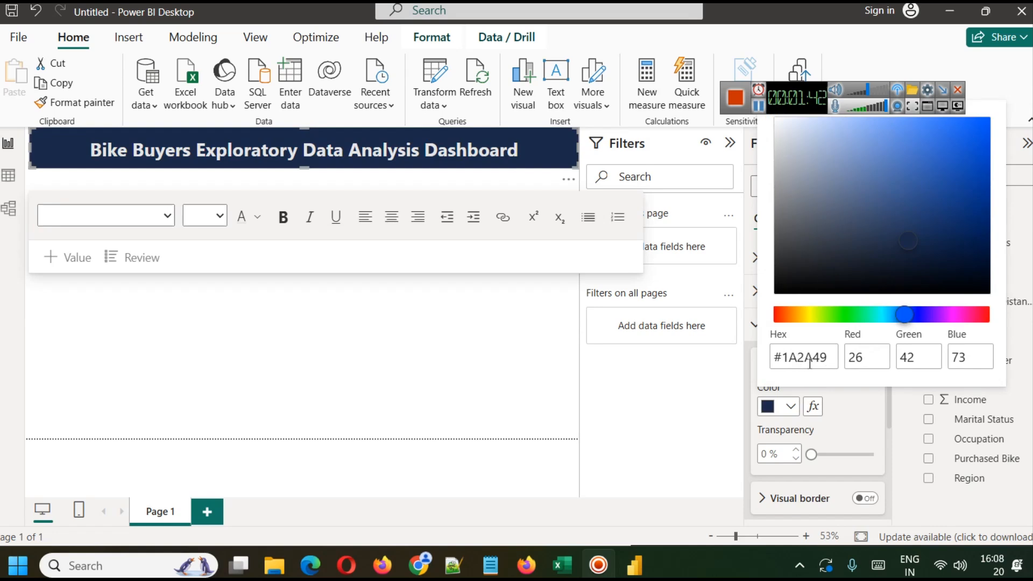
click(810, 362)
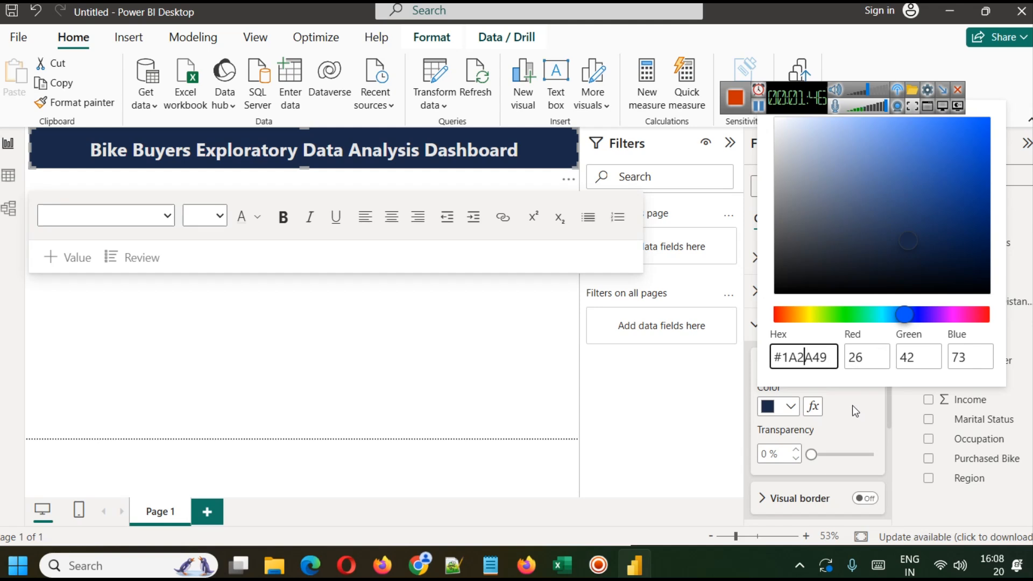
key(ctrl+a)
click(586, 251)
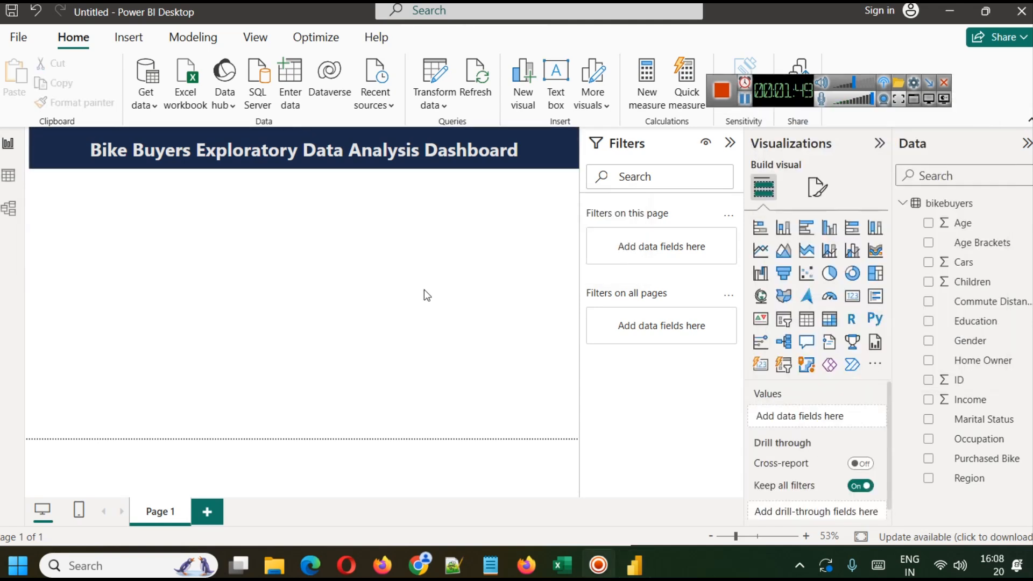
click(729, 143)
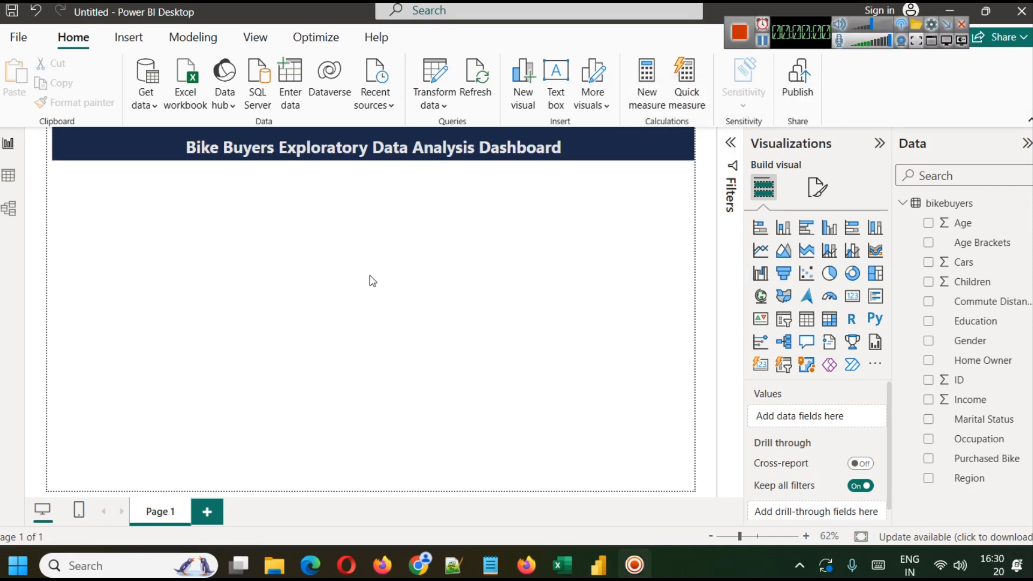
Step: Review the rows of the bikebuyers table across all columns, from ID through Purchased Bike
click(8, 176)
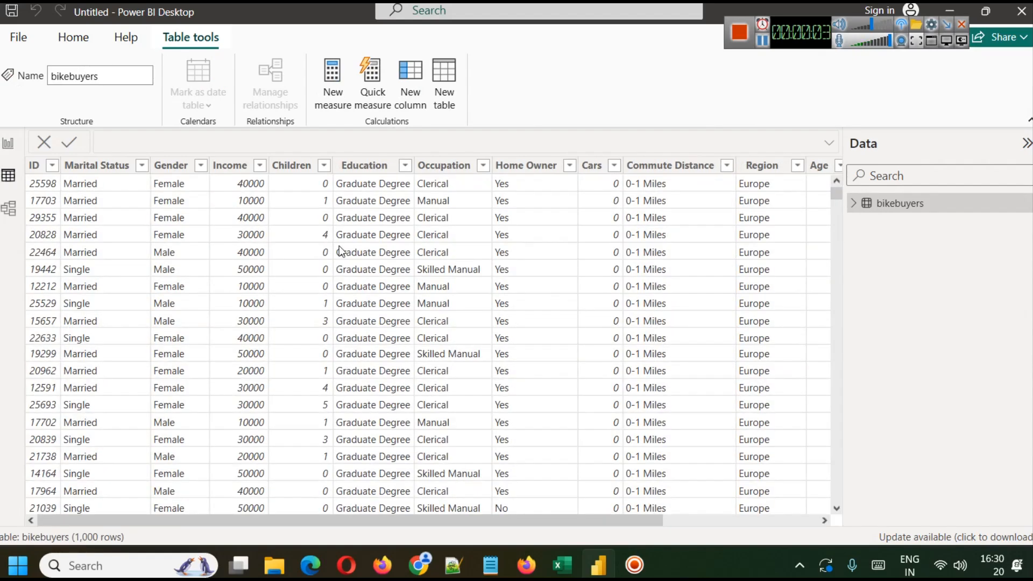
drag(644, 516, 815, 516)
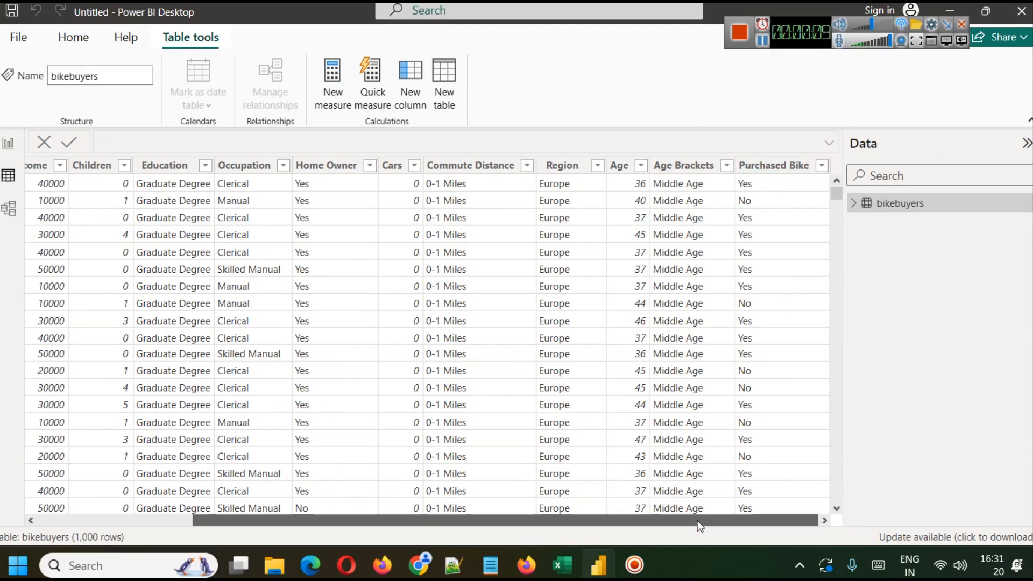
drag(699, 520, 544, 521)
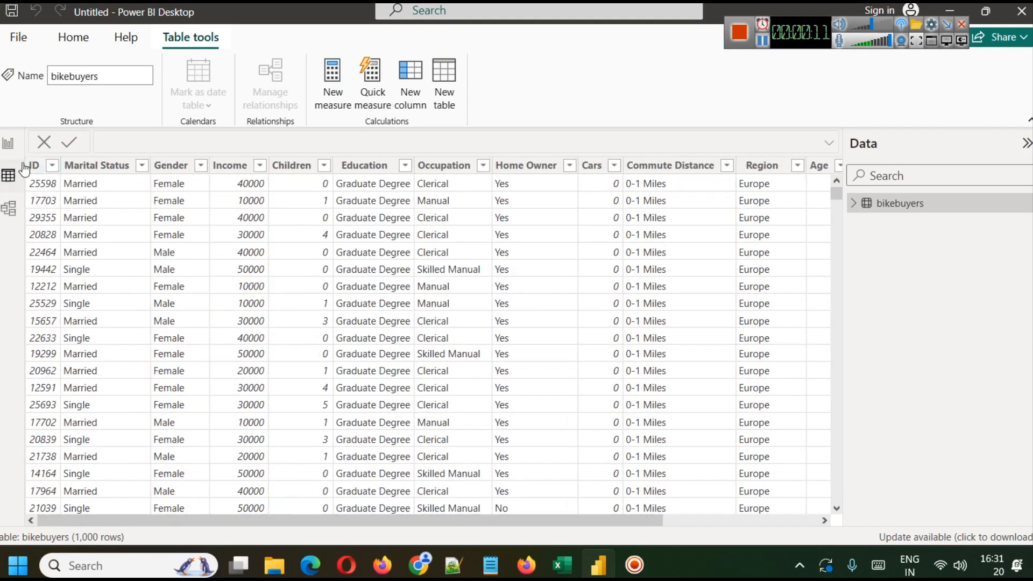
Step: Return to the report page, insert a donut chart, and place it narrowed just below the dashboard title on its starting side
click(9, 142)
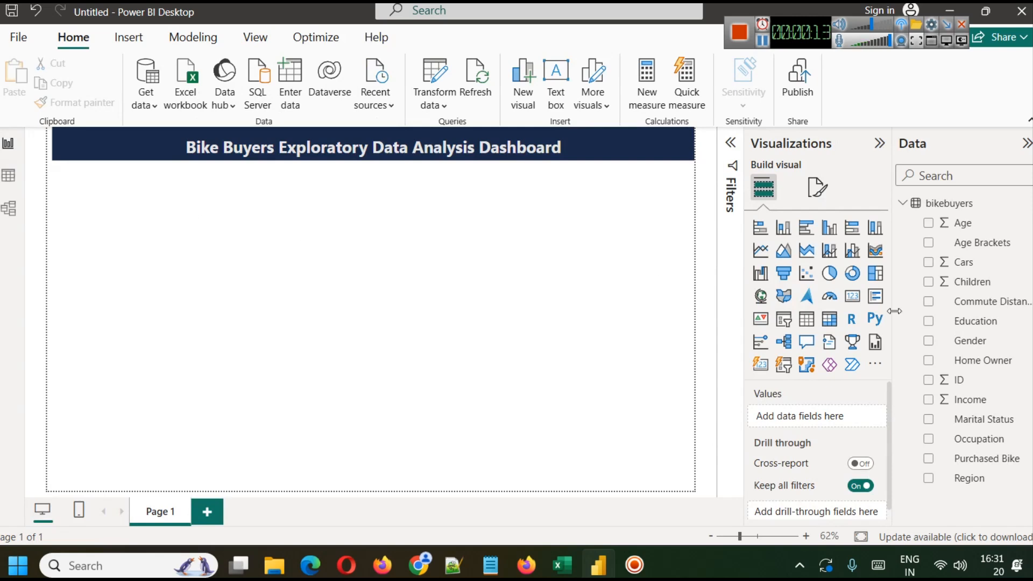
click(854, 273)
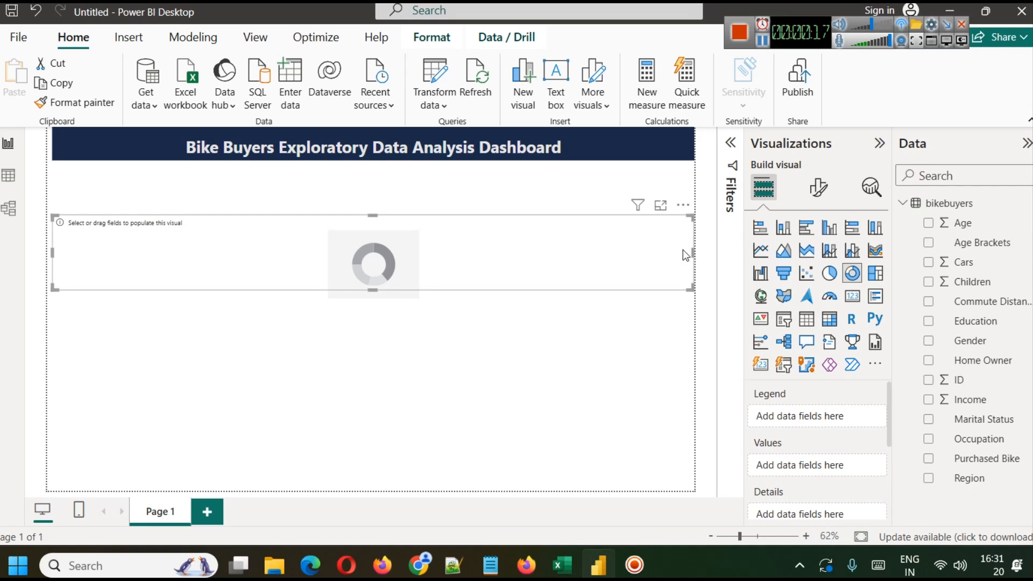
drag(692, 253, 163, 226)
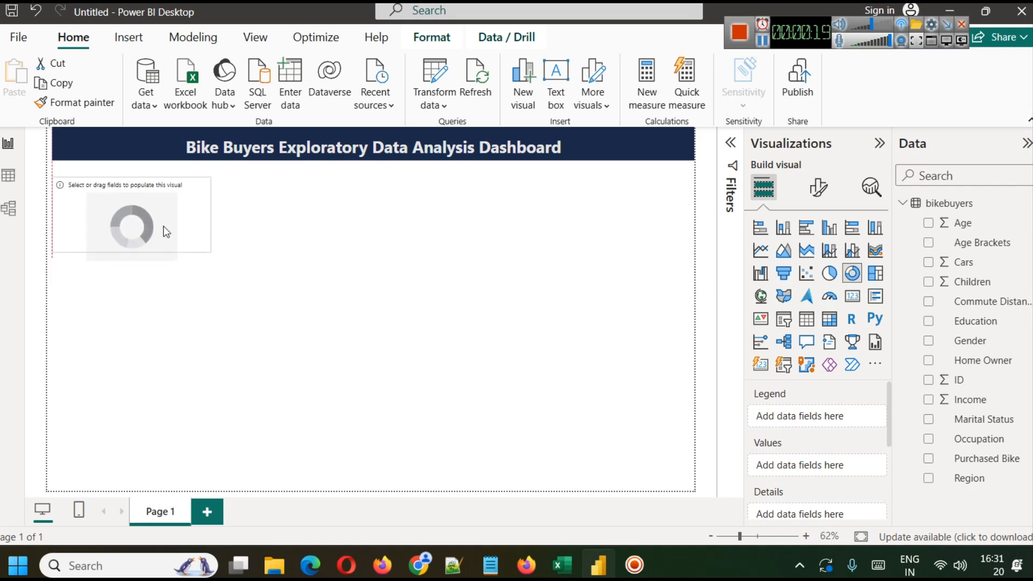
click(301, 240)
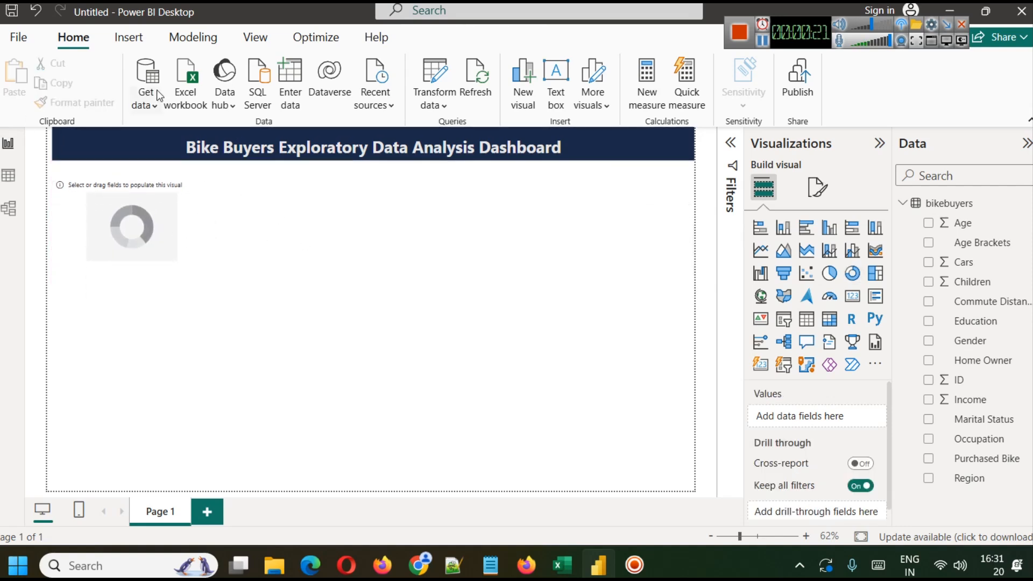
Step: Customize the current theme's page background with colour #EBEAEA at 4% transparency and apply it
click(263, 39)
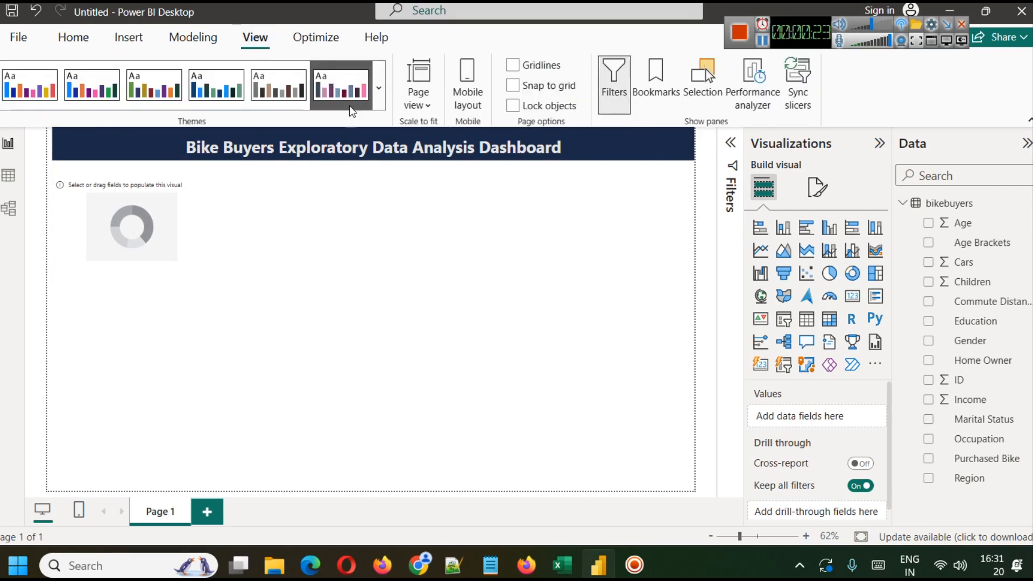
click(378, 87)
scroll(161, 322, down, 5)
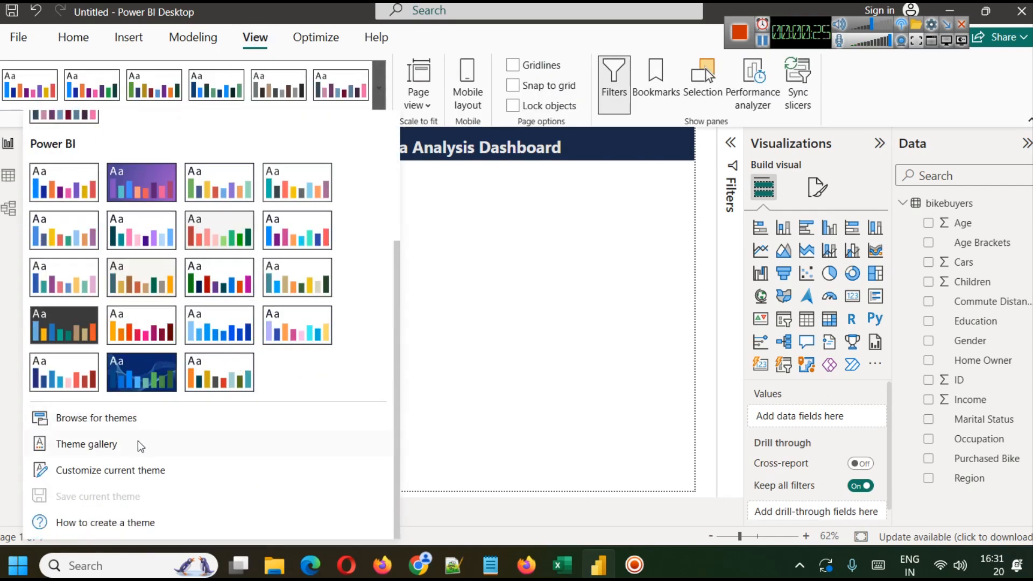
click(108, 472)
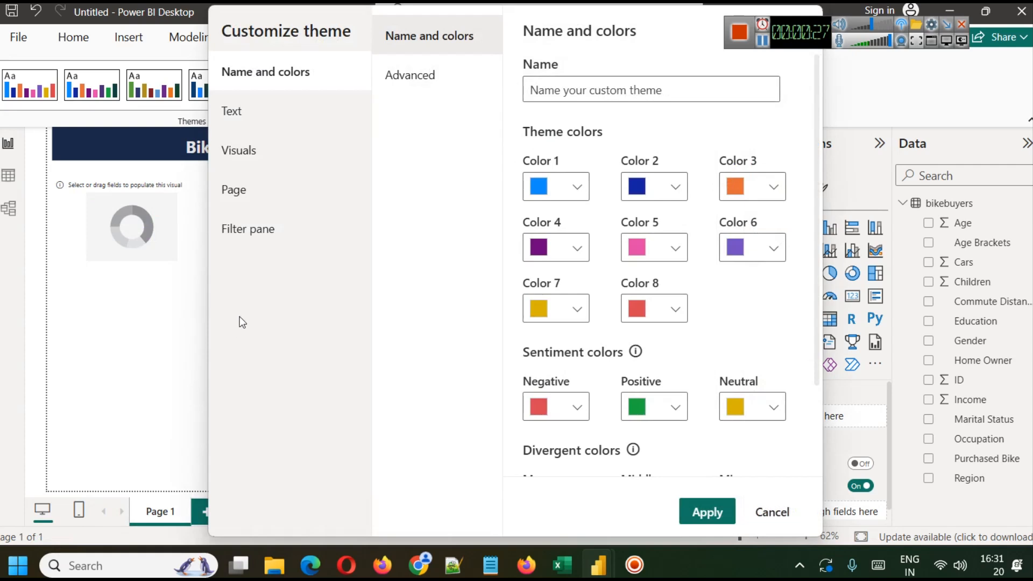
click(261, 202)
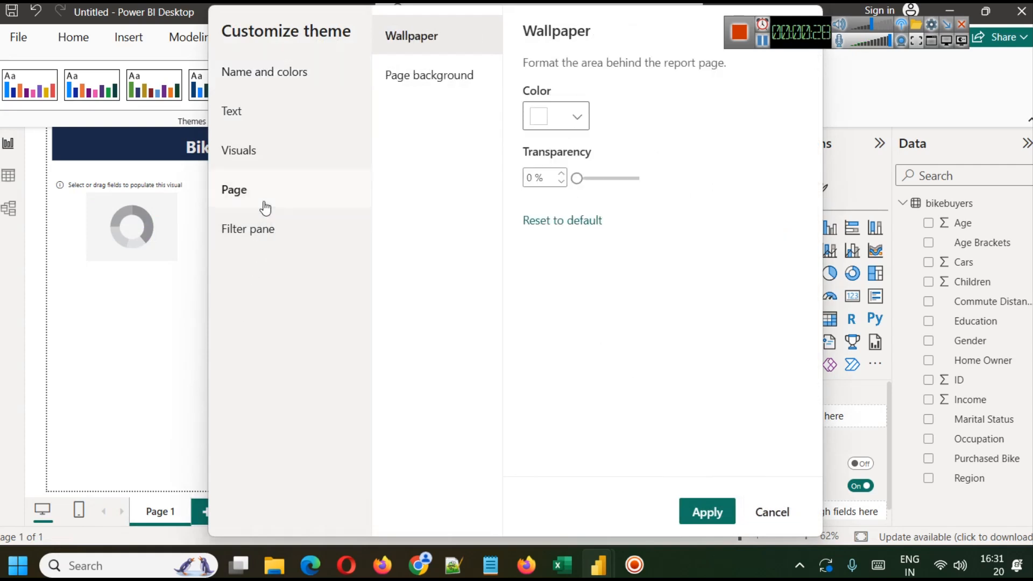
click(399, 76)
click(558, 125)
drag(534, 144, 535, 159)
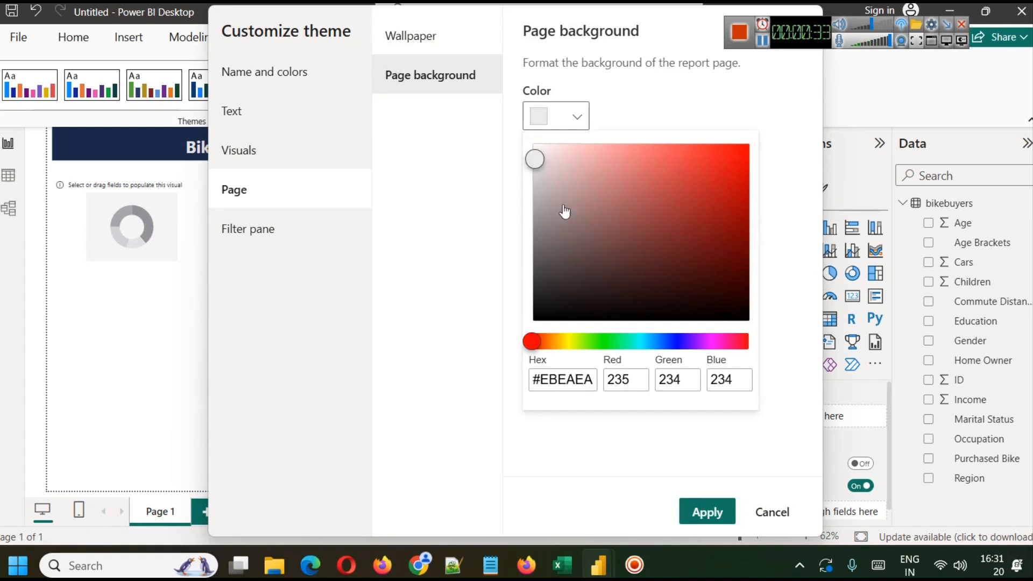
click(518, 275)
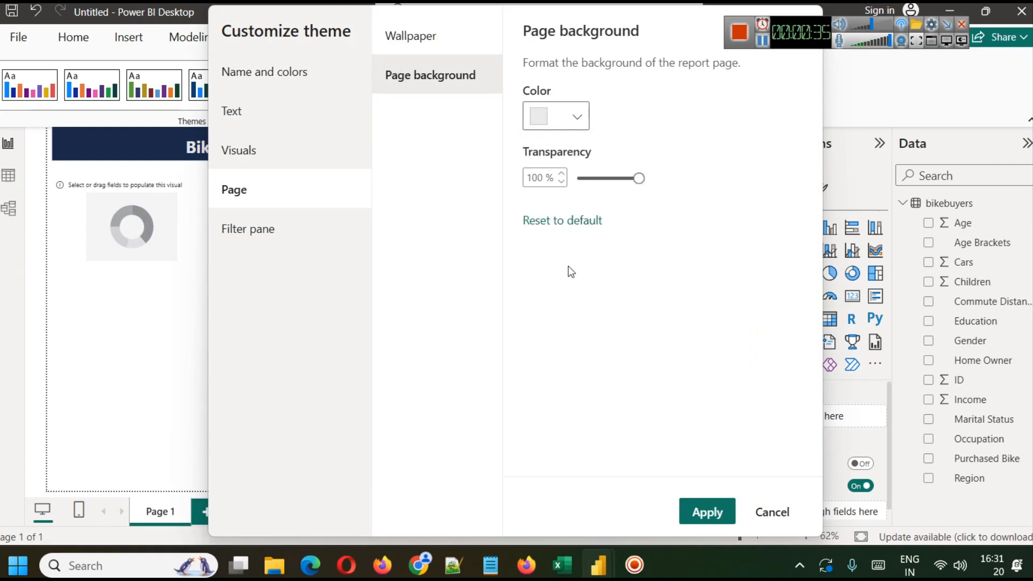
drag(638, 178, 580, 178)
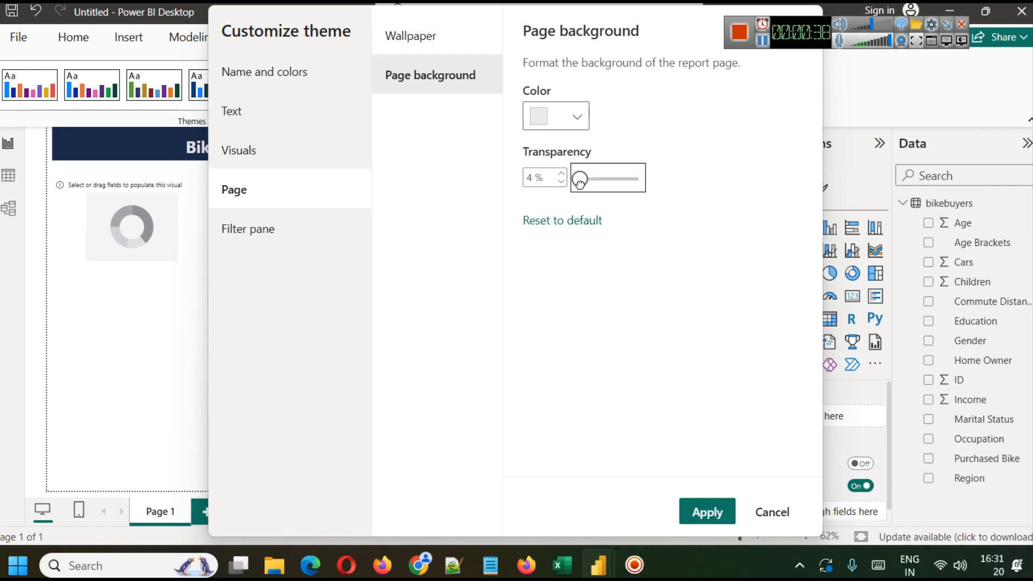
click(707, 513)
Step: Resize the empty donut chart into a small, nearly square card directly beneath the start of the title banner
click(130, 248)
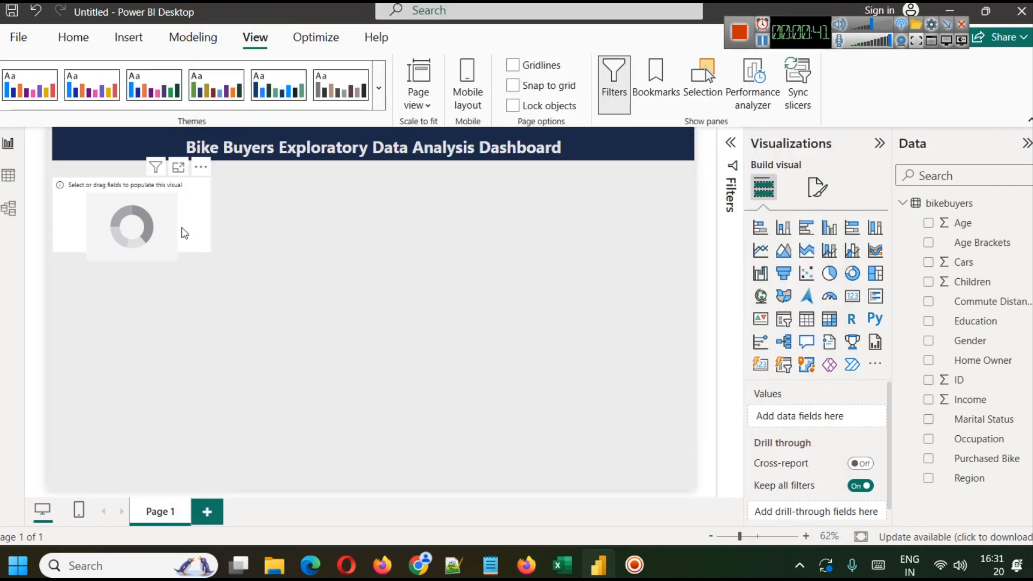
drag(129, 256, 131, 265)
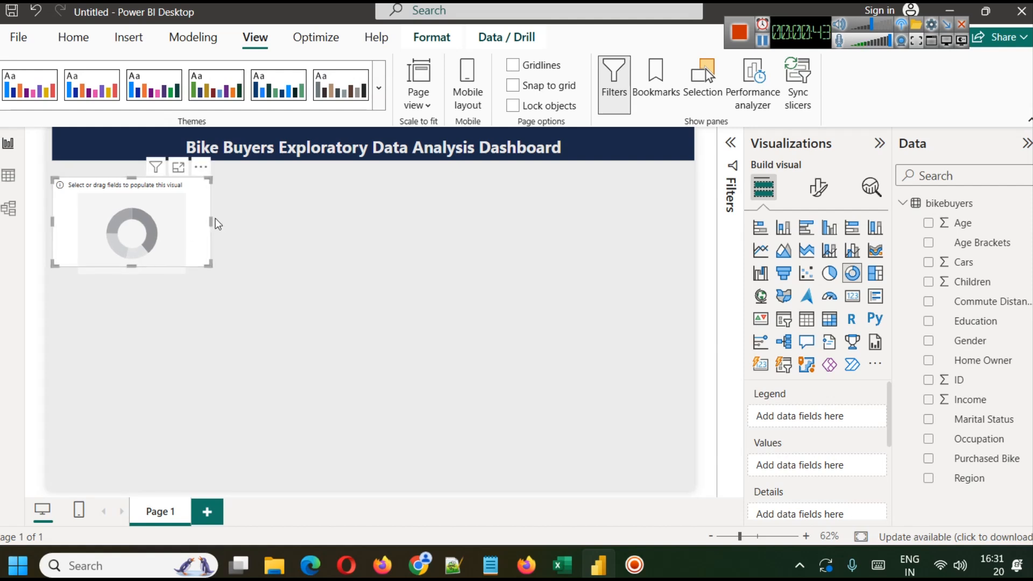
drag(210, 221, 101, 216)
click(250, 286)
click(131, 227)
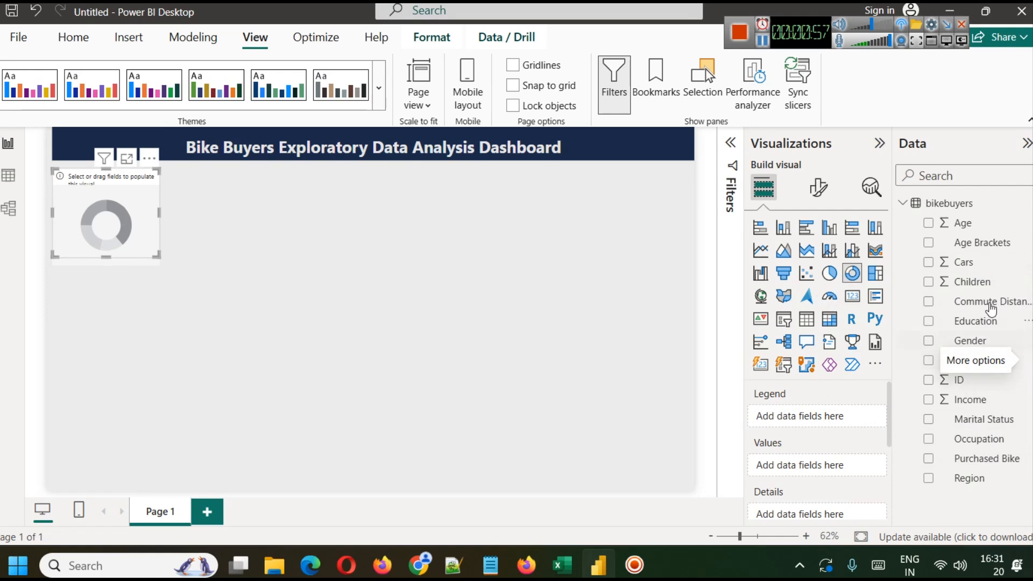
Step: Assign Purchased Bike as the donut chart's legend and ID as its values with Count (Distinct), and inspect the chart in focus mode
drag(989, 459, 789, 426)
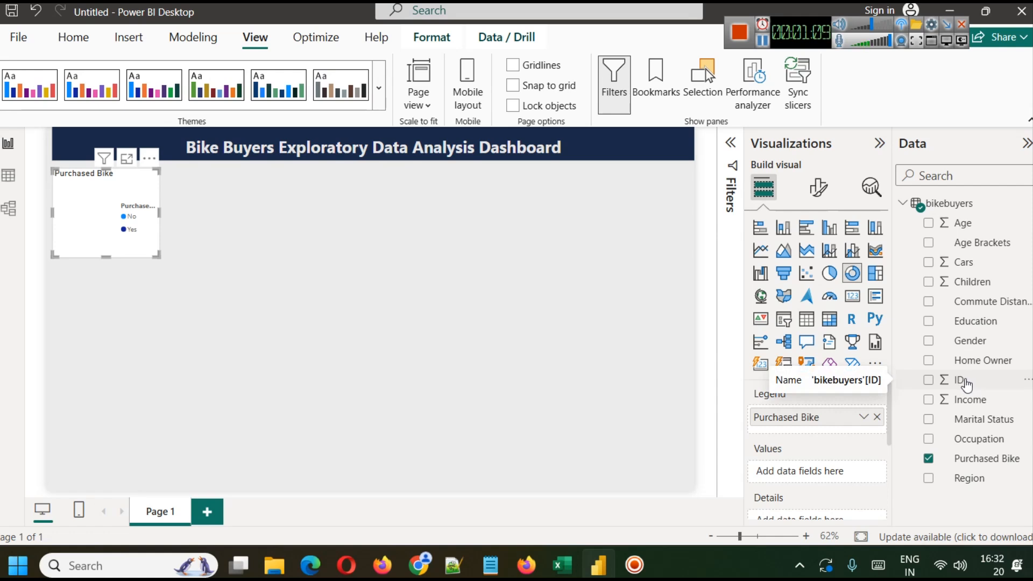
drag(965, 382, 837, 473)
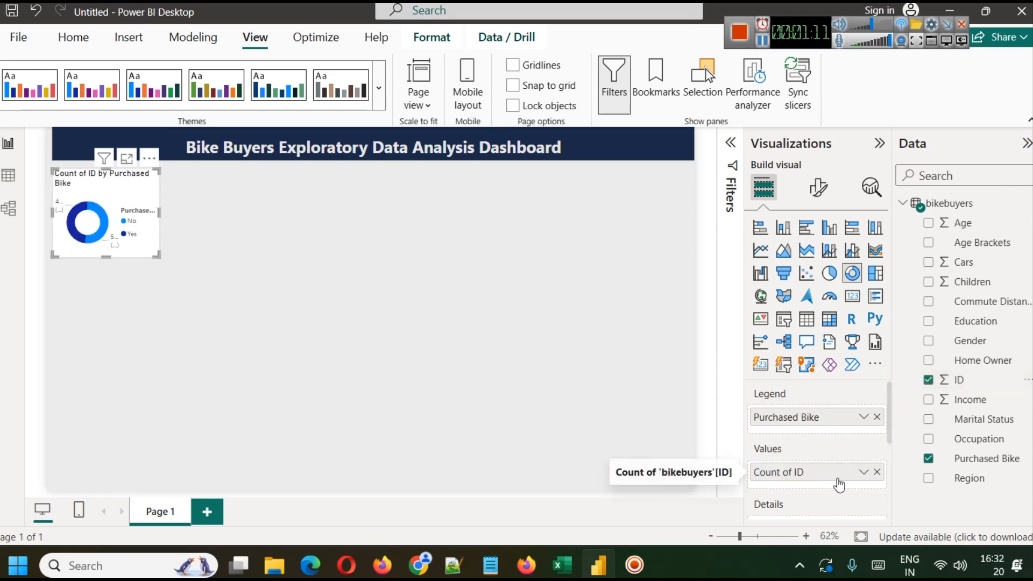
click(864, 473)
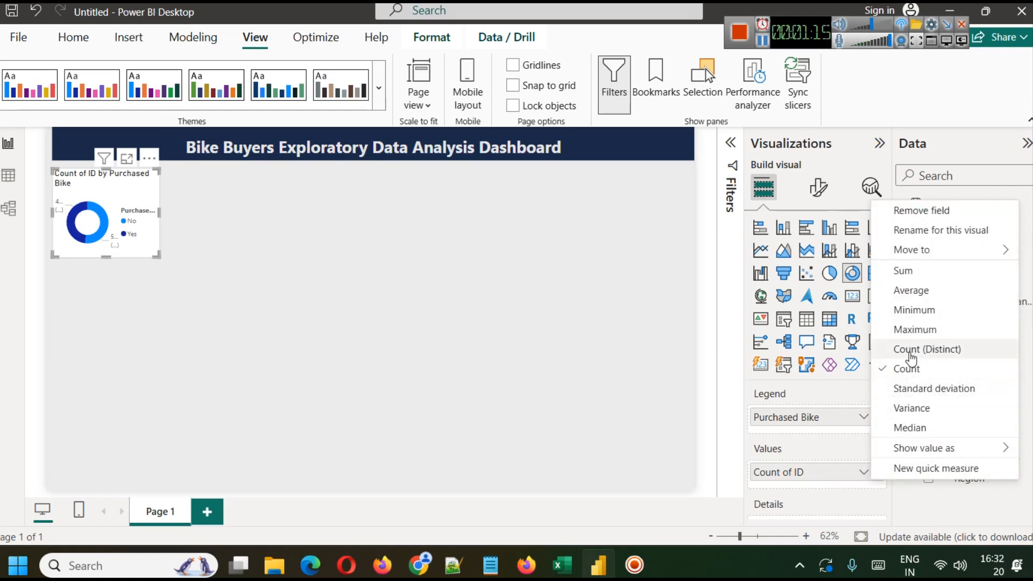
click(911, 349)
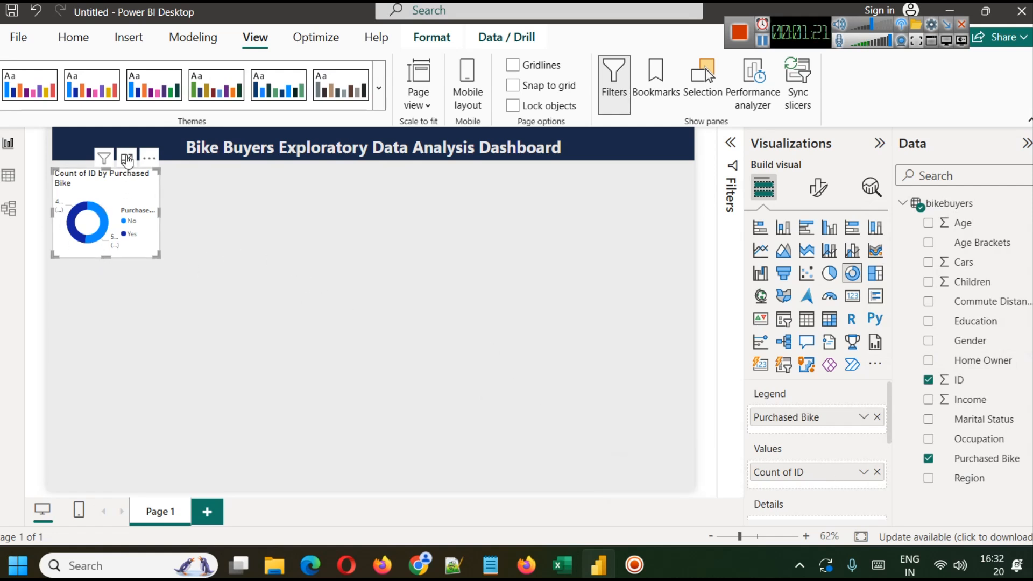
click(126, 158)
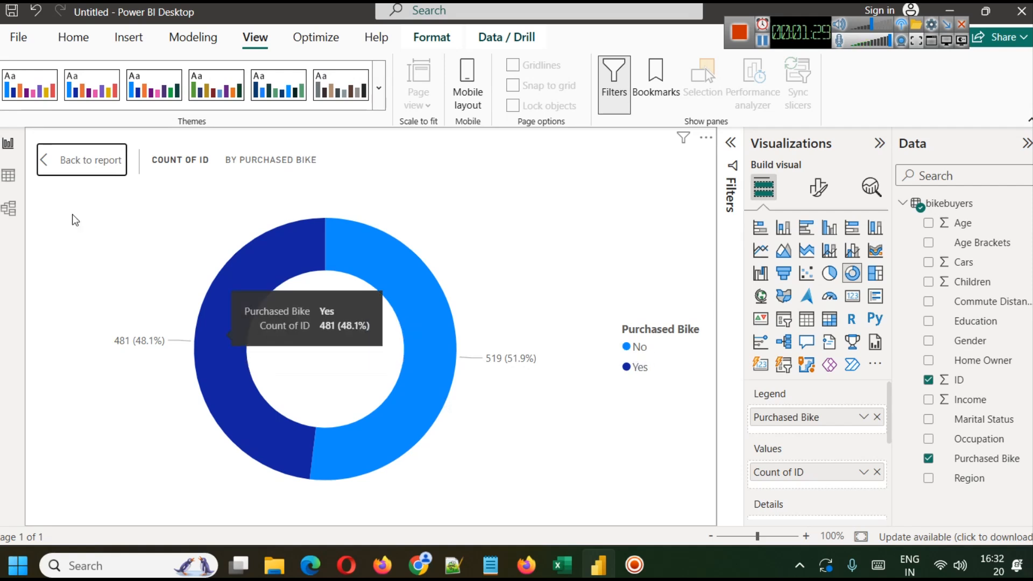
click(74, 172)
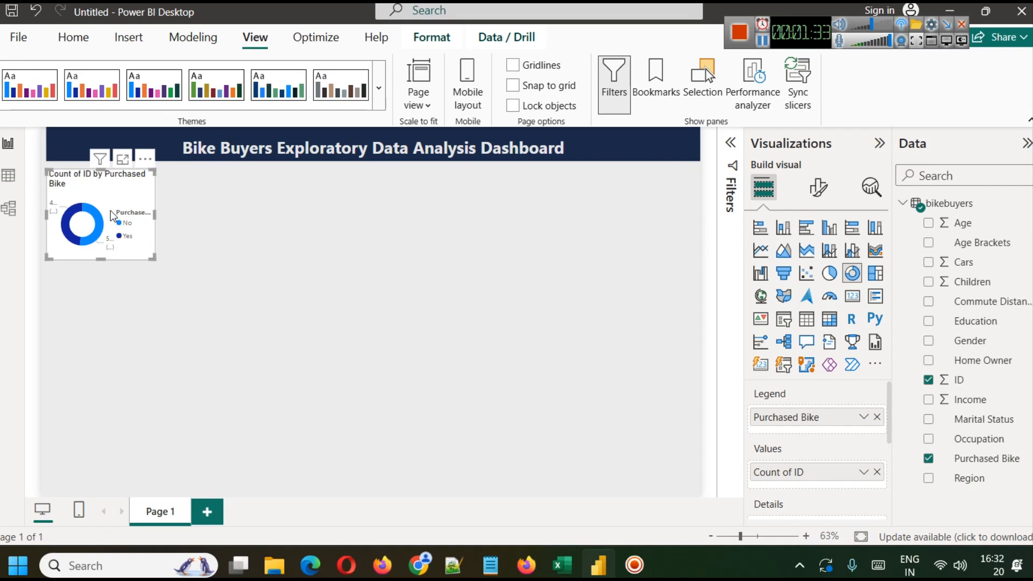
Step: Change the donut chart's title to "Purchased Bike" and make it bold and centred
click(817, 190)
click(818, 260)
click(801, 333)
click(827, 413)
key(ctrl+a)
text(Purchased Bike)
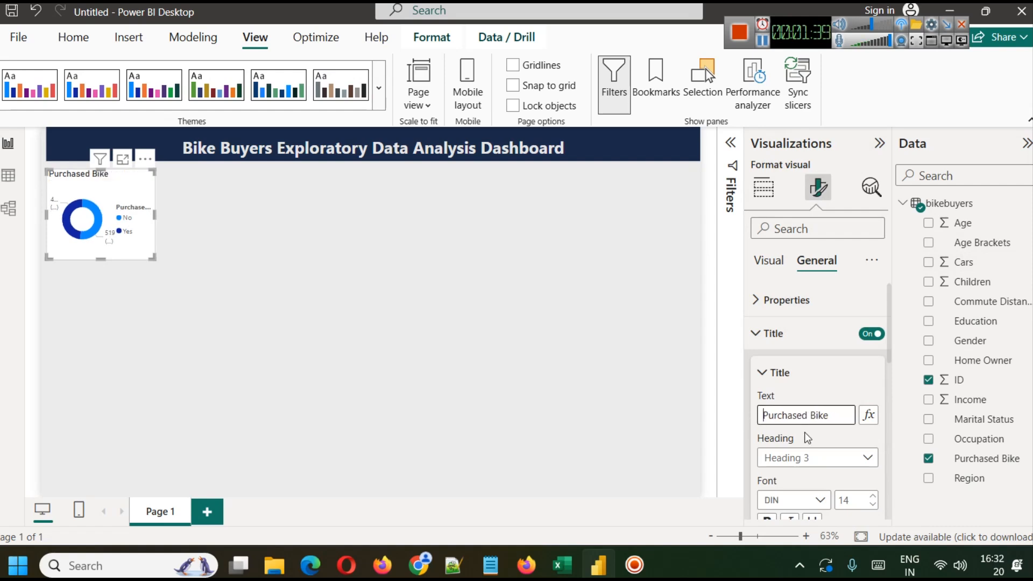
scroll(802, 452, down, 3)
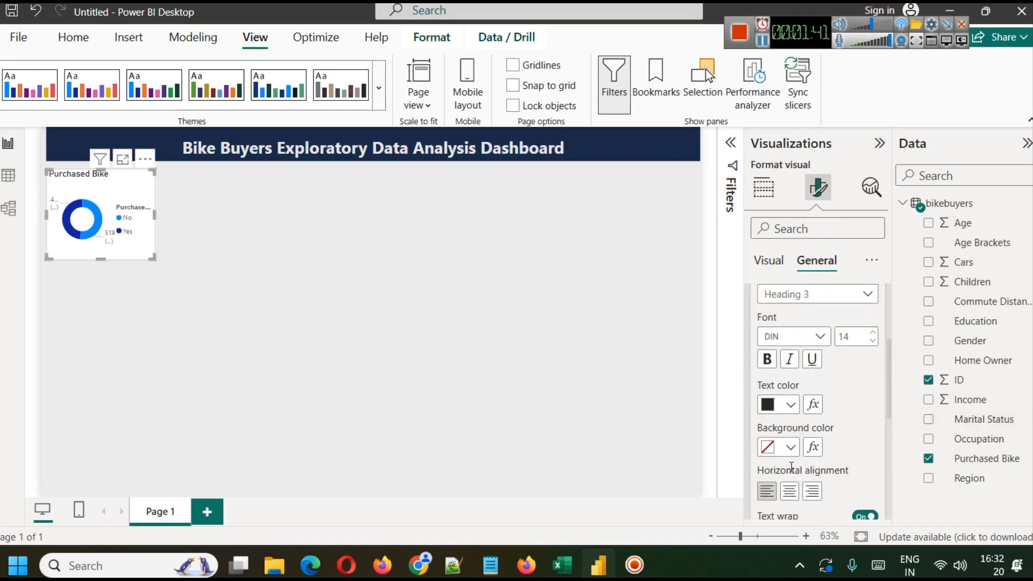
click(790, 491)
click(767, 359)
click(254, 297)
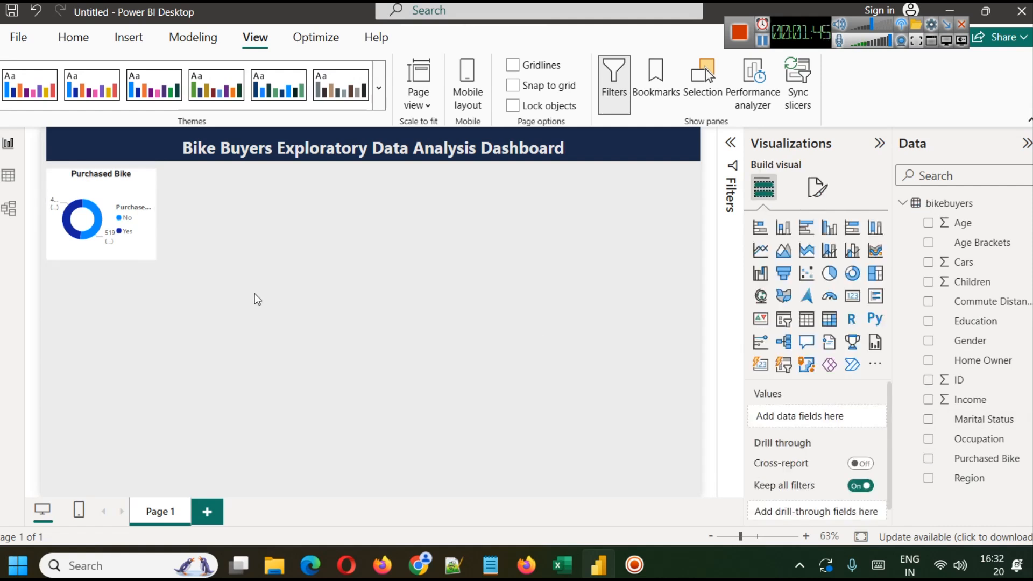
click(155, 191)
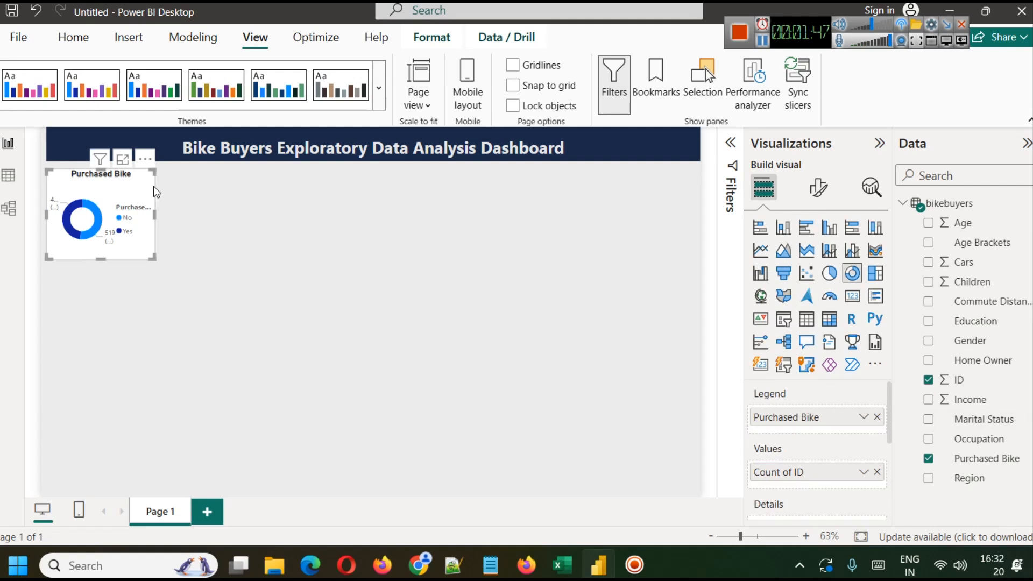
key(ctrl+z)
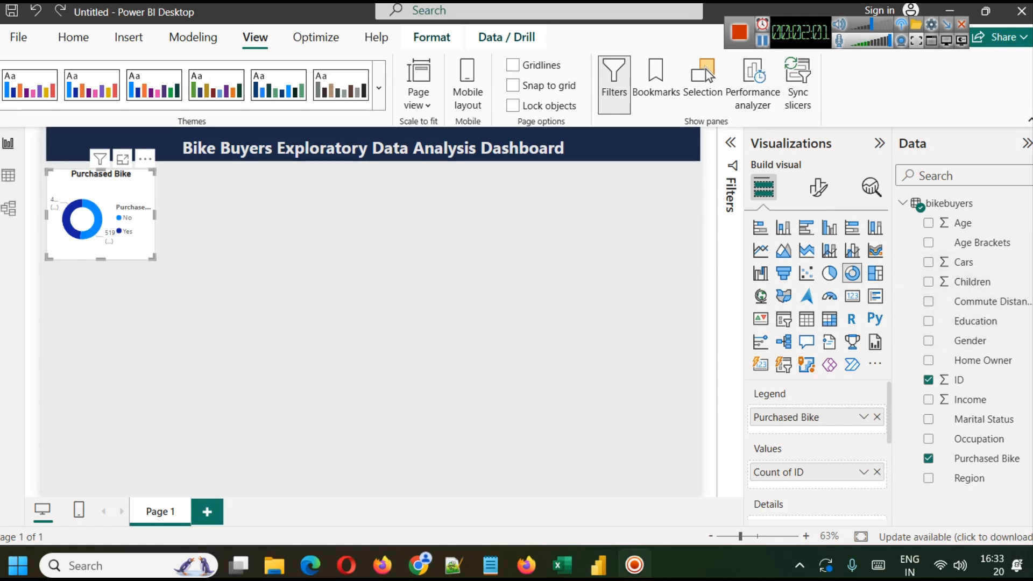
Step: Check the distinct values of the Education column in the bikebuyers table without filtering, and return to the report page
click(17, 190)
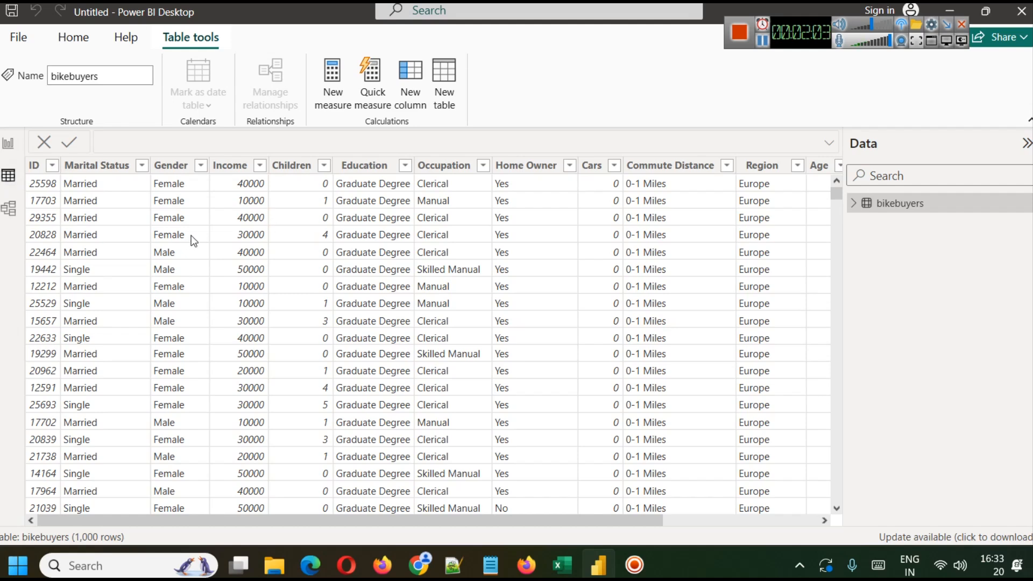
click(405, 165)
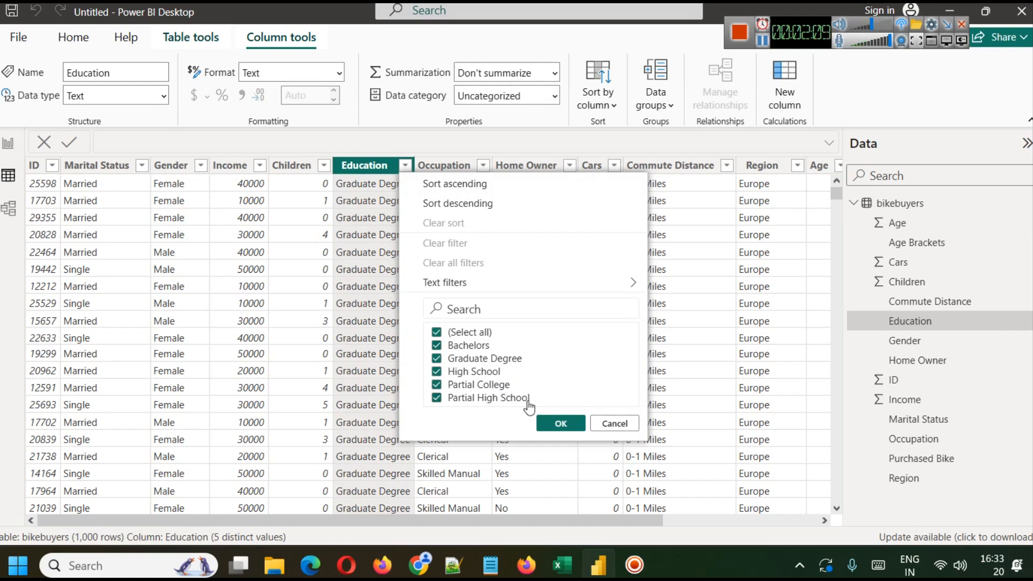
click(614, 424)
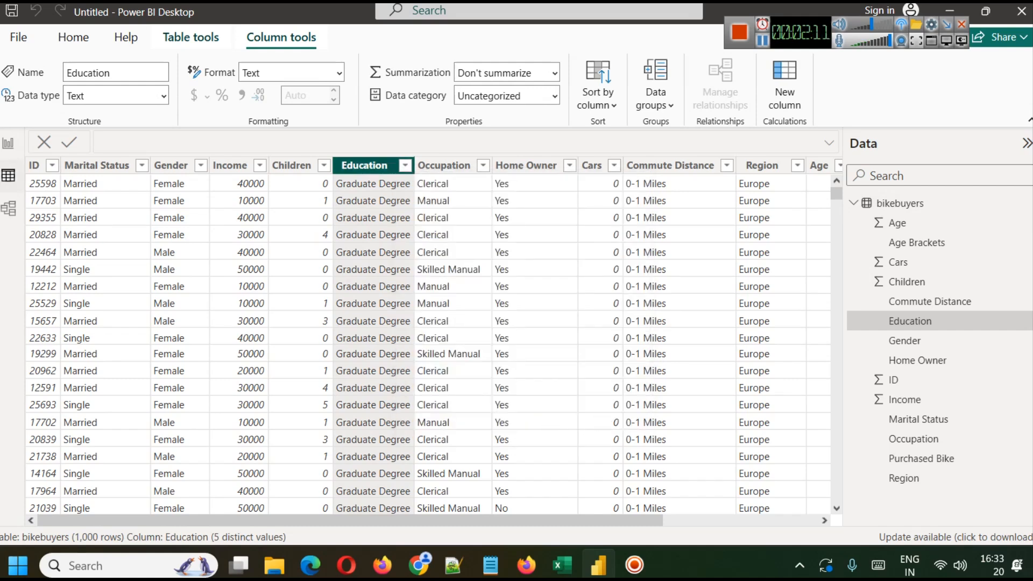
click(8, 144)
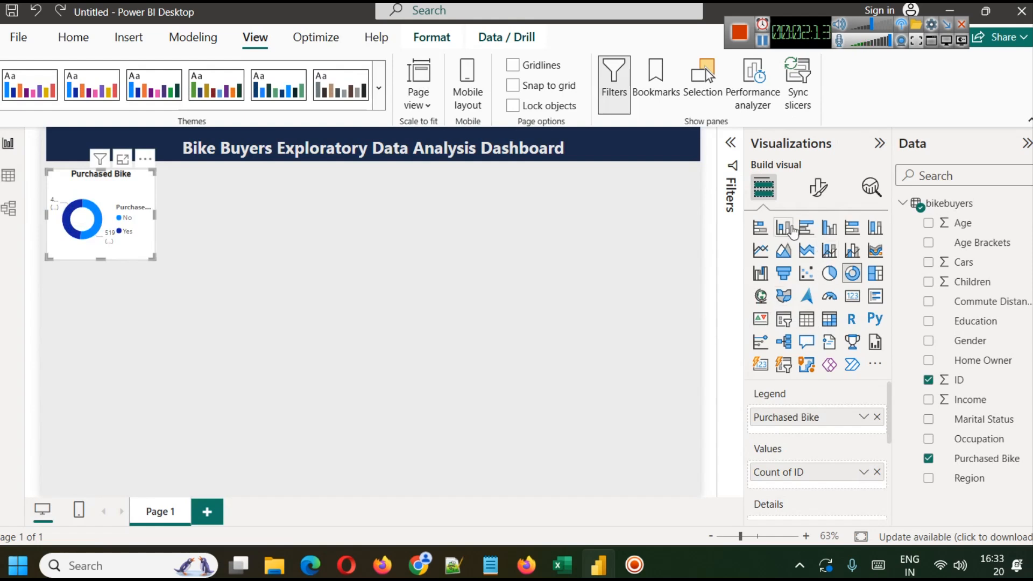
click(791, 229)
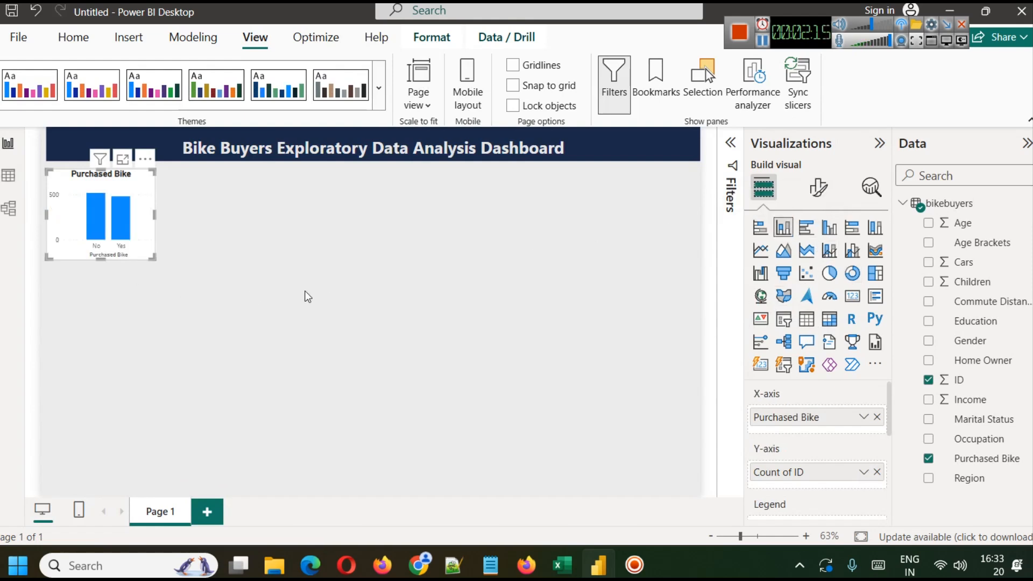
key(ctrl+z)
click(379, 243)
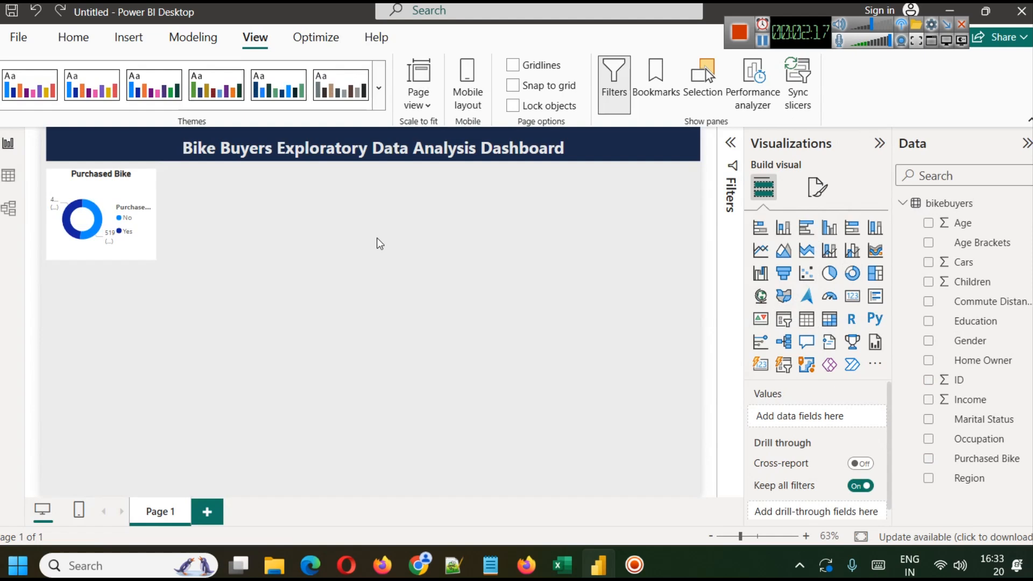
Step: Insert a stacked column chart and fit it beside the Purchased Bike donut chart at matching height
click(783, 228)
drag(127, 325, 327, 219)
drag(228, 270, 248, 262)
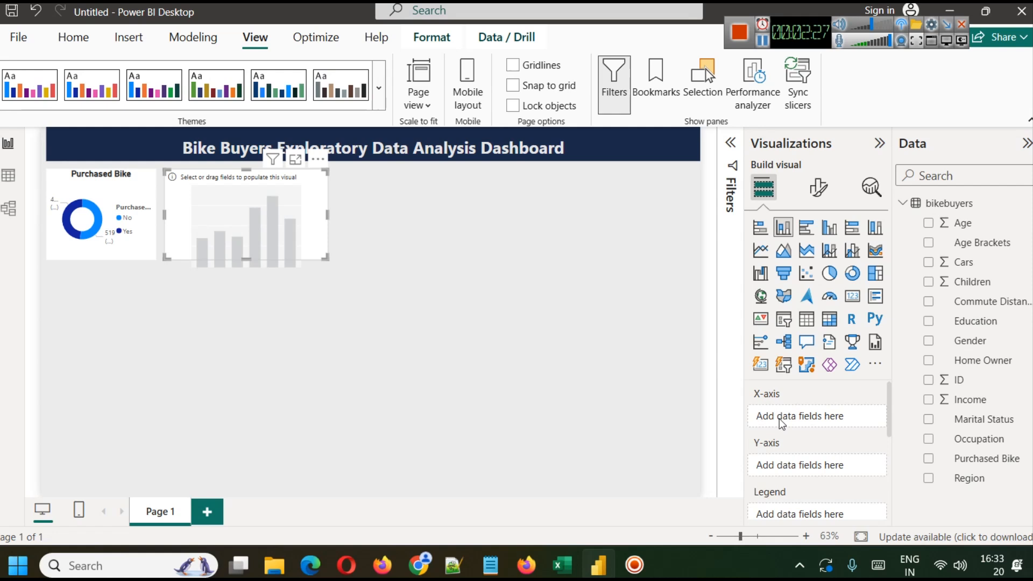
Step: Assign Education to the column chart's X-axis and the count of ID to its Y-axis, and select the donut chart
drag(983, 331, 828, 417)
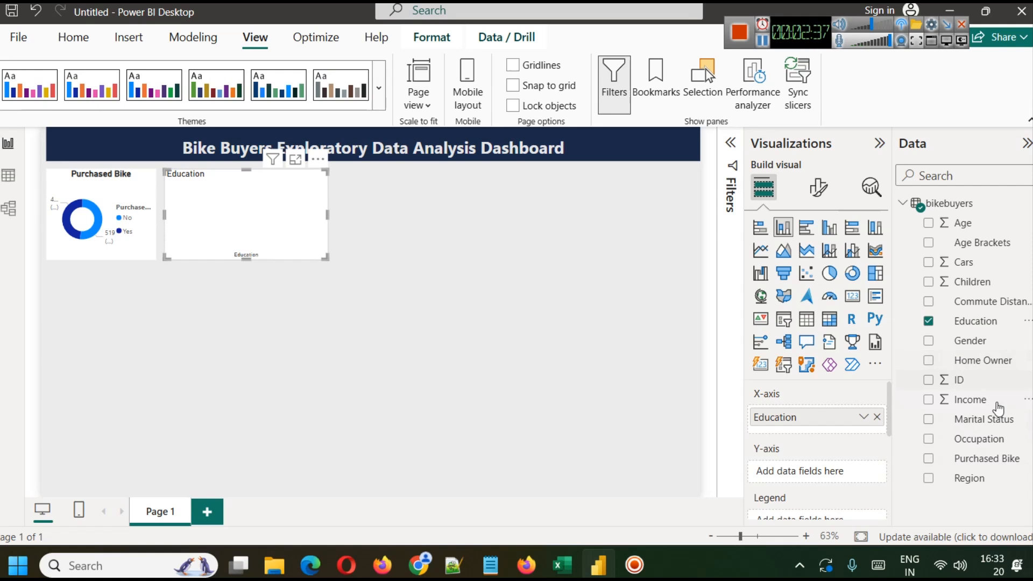
drag(963, 379, 823, 485)
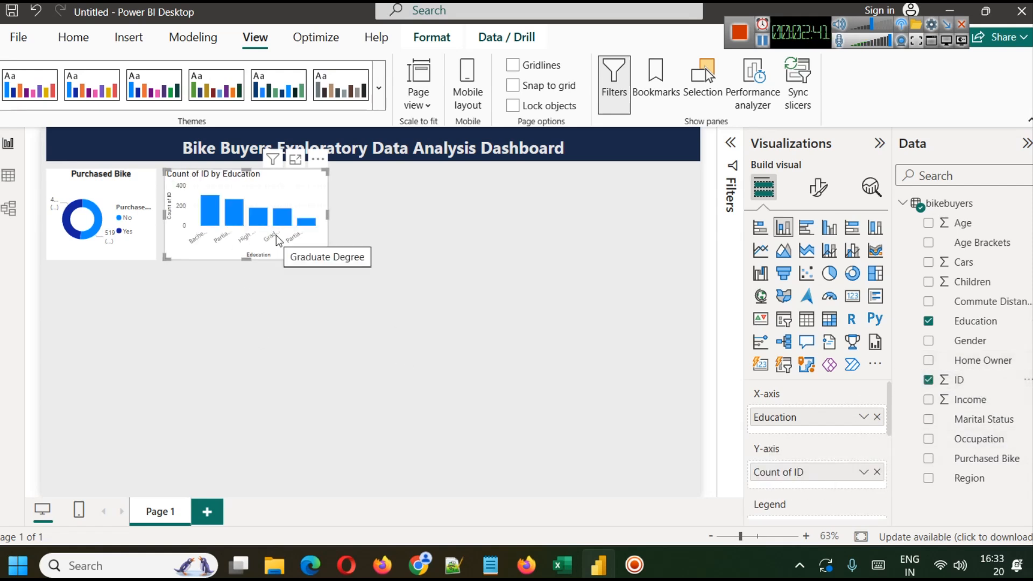
click(102, 182)
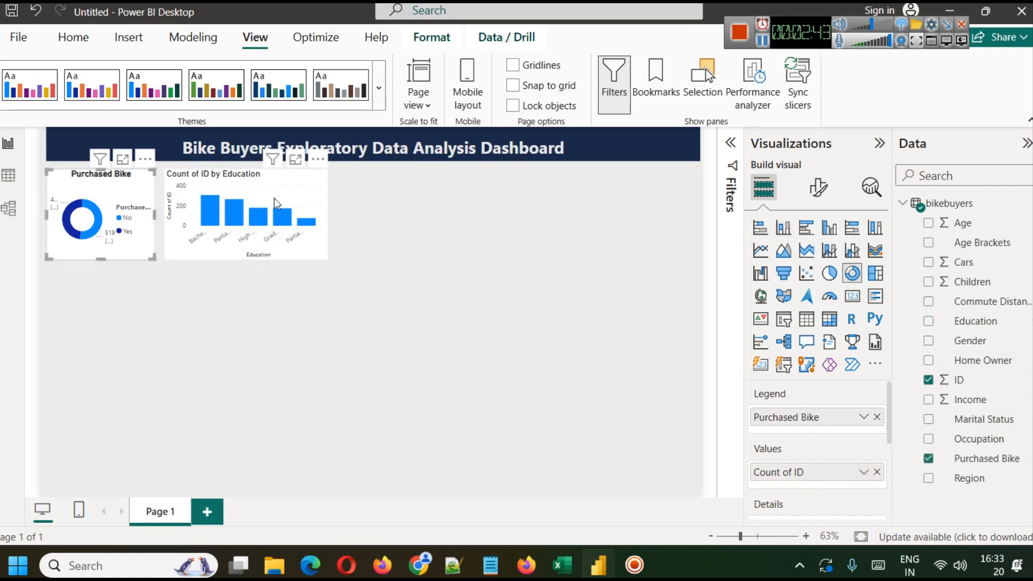
Step: Copy the Purchased Bike donut chart's formatting onto the Education column chart with the format painter
click(69, 40)
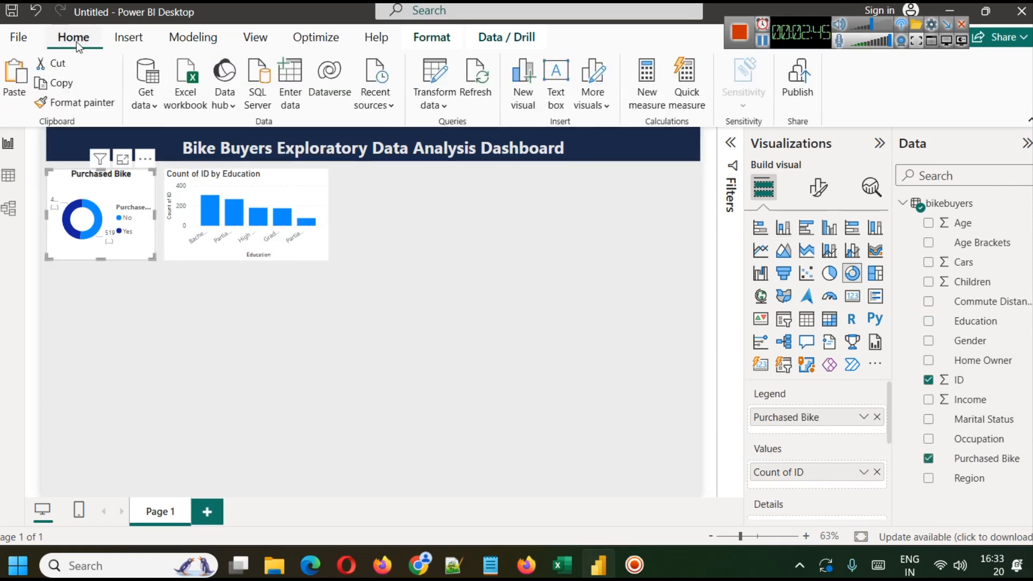
click(69, 102)
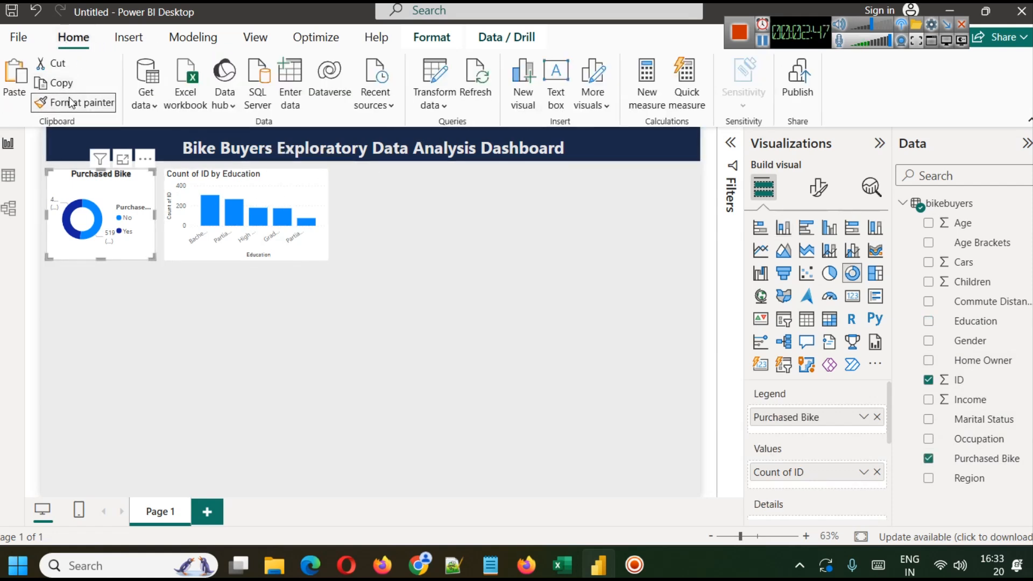
click(223, 181)
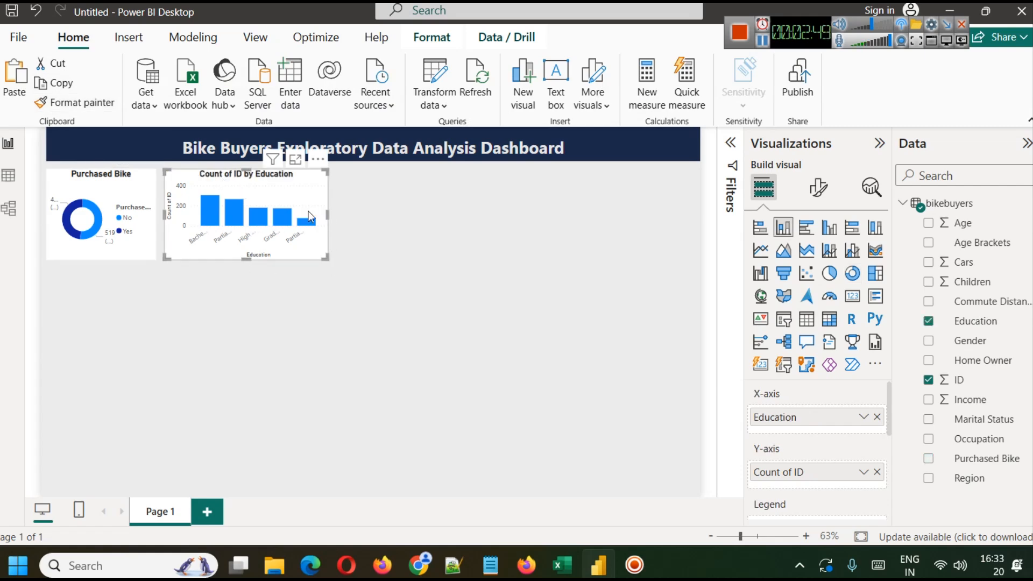
Step: Split the Education column chart by adding Purchased Bike as its legend, and convert it to a clustered column chart
scroll(807, 463, down, 2)
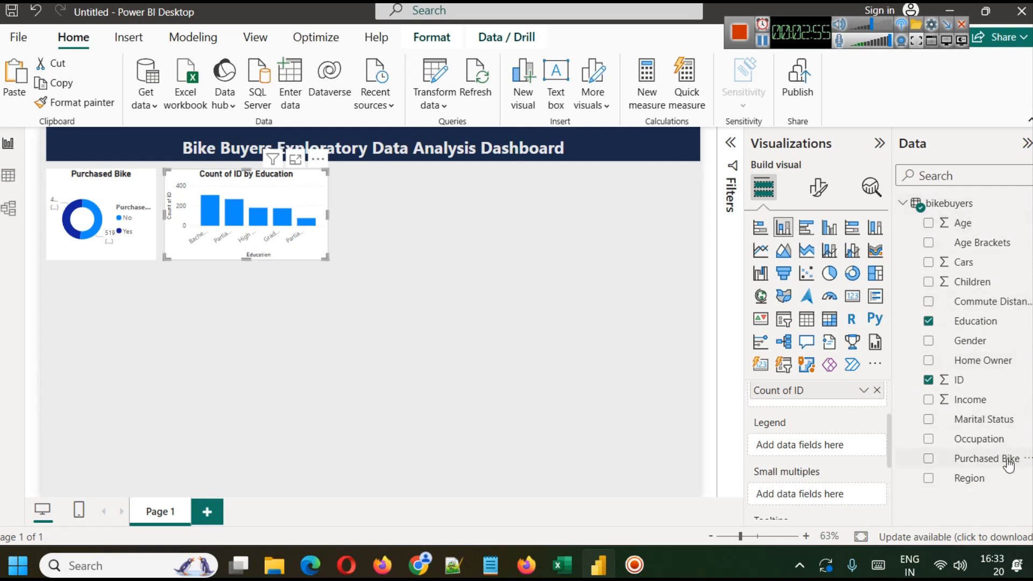
drag(1008, 463, 796, 441)
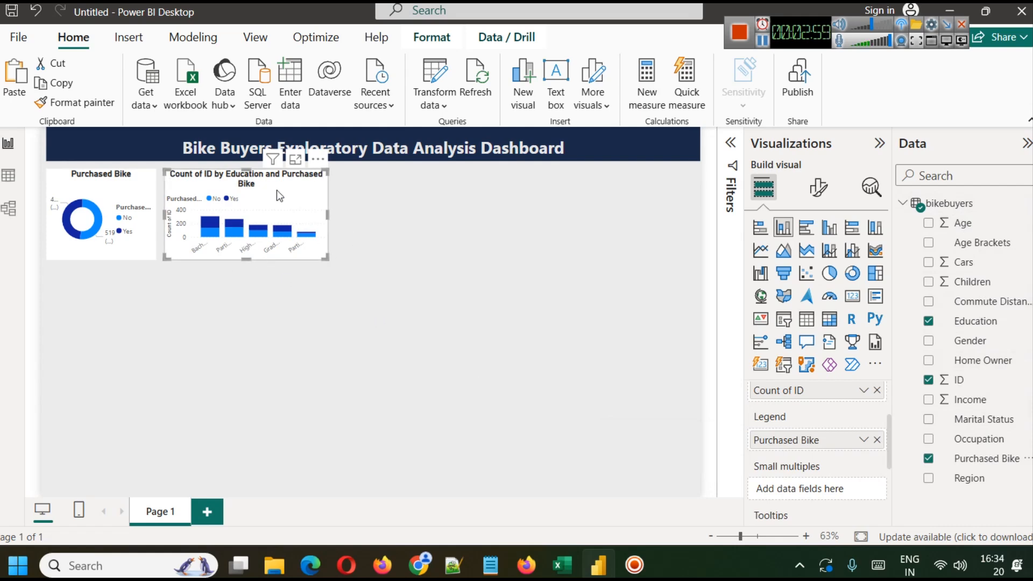
click(295, 160)
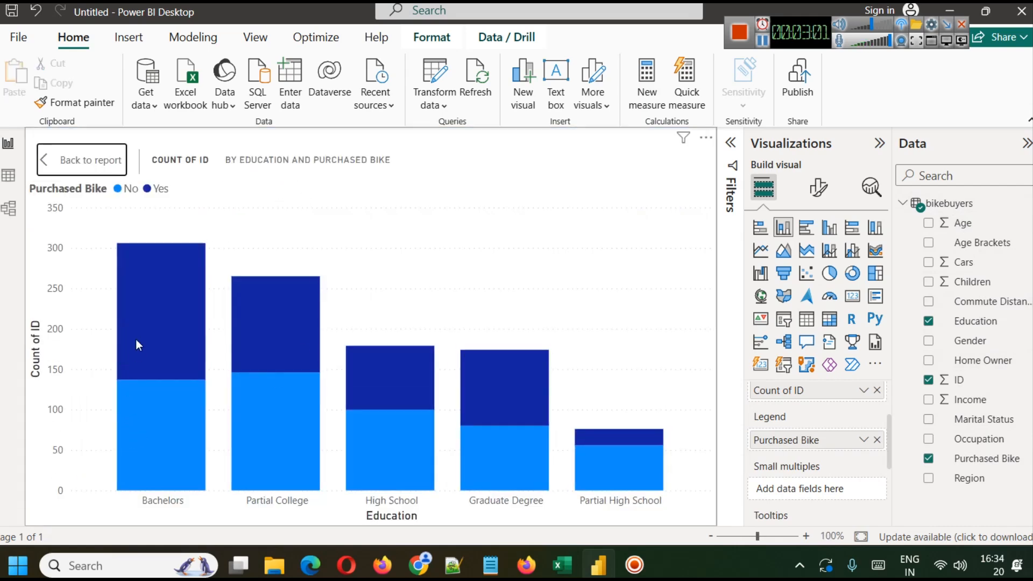
click(82, 162)
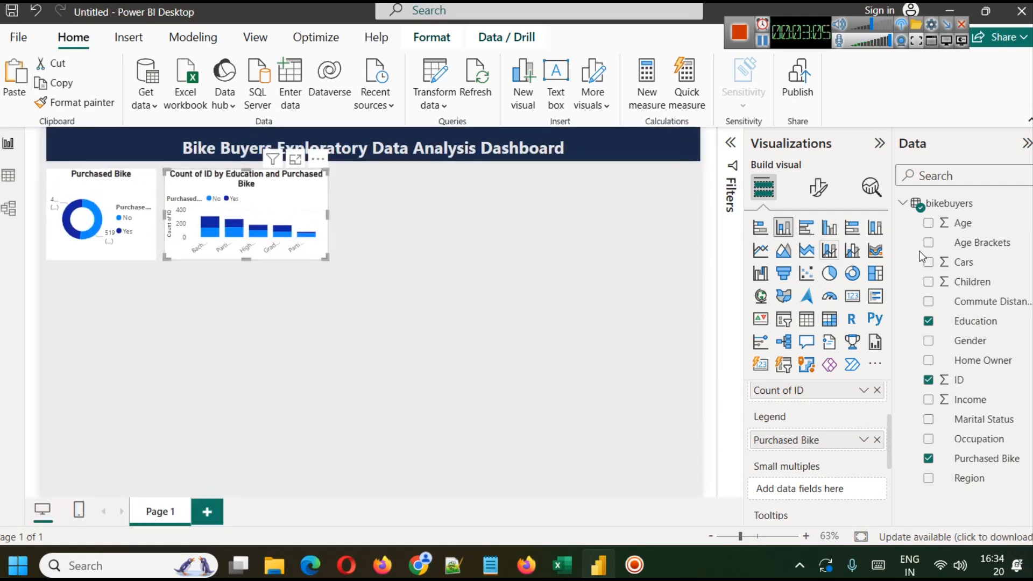
click(831, 230)
Step: Examine the clustered column chart in focus mode, comparing Yes and No counts per education level, and return to the report
click(295, 159)
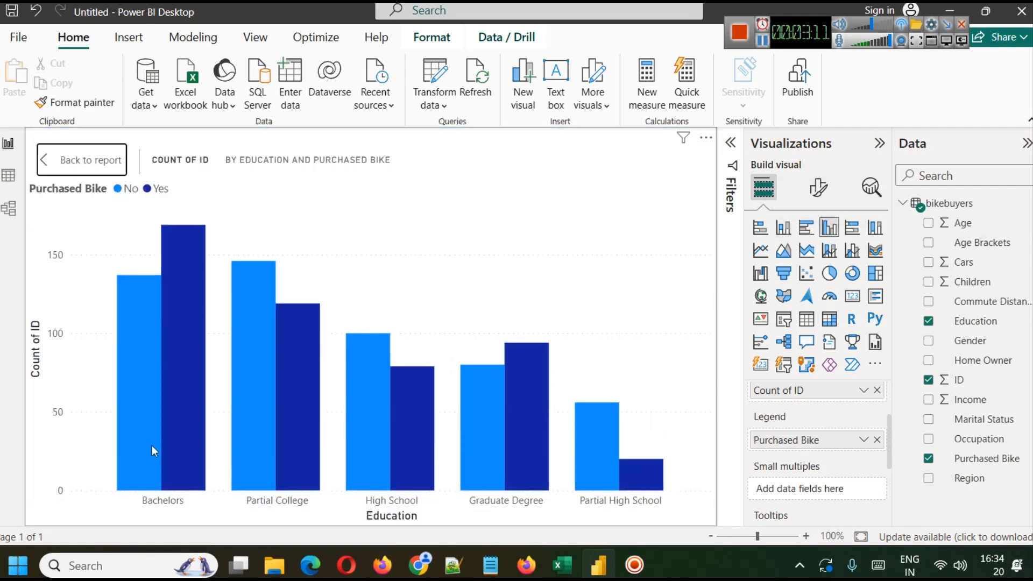
mouse_move(180, 333)
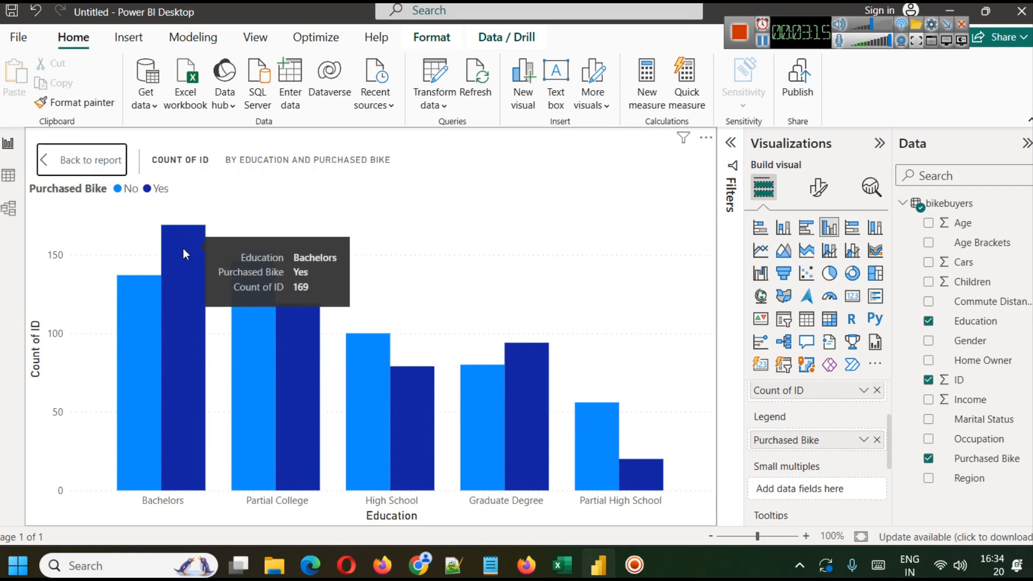
mouse_move(137, 349)
mouse_move(232, 347)
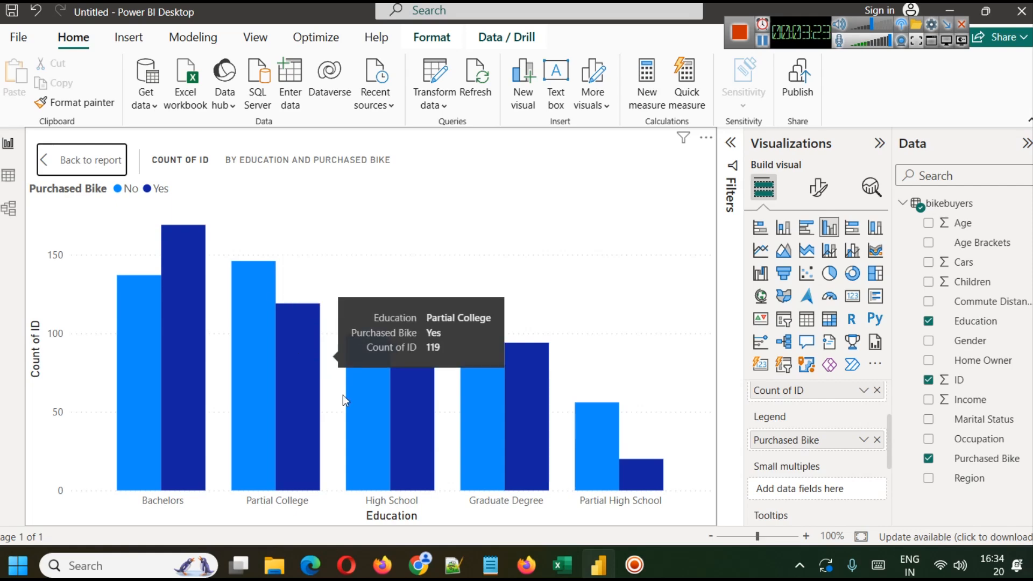
mouse_move(523, 408)
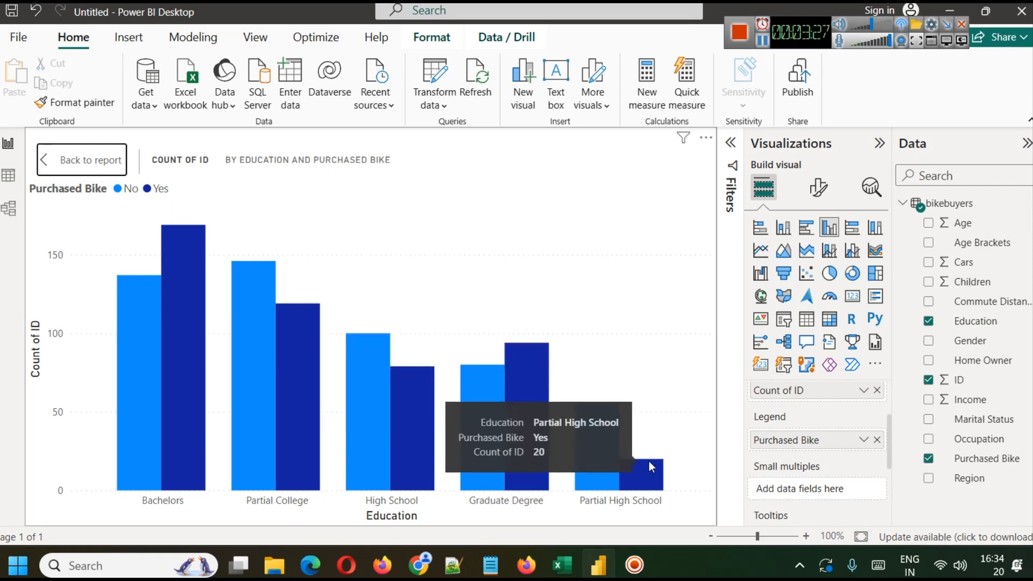
mouse_move(615, 470)
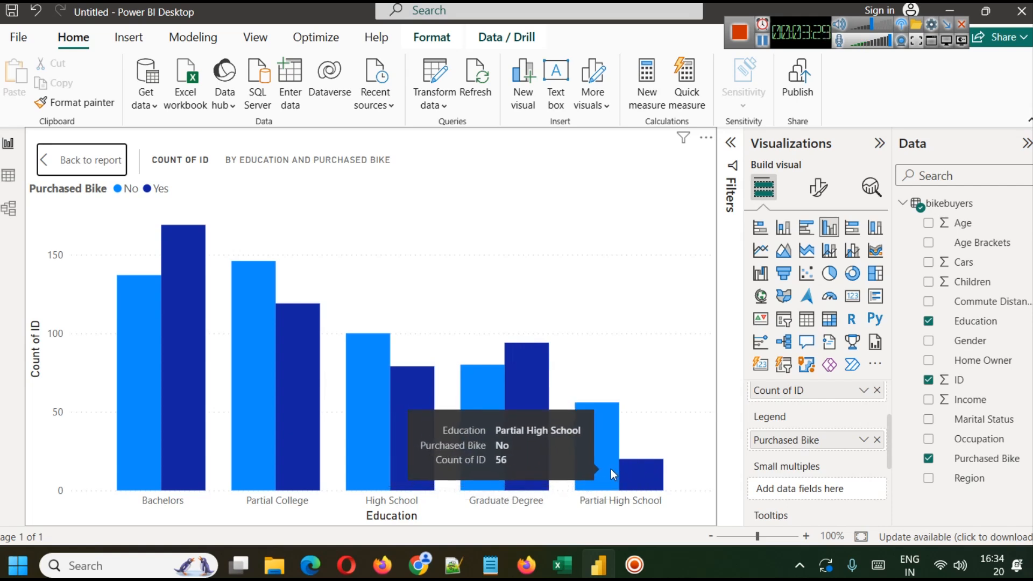
mouse_move(448, 436)
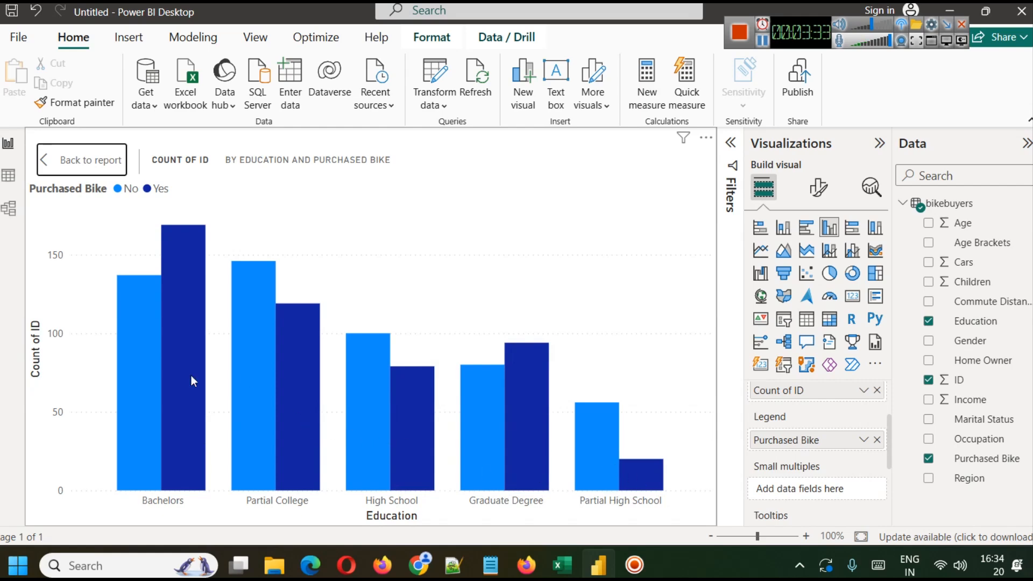
mouse_move(192, 384)
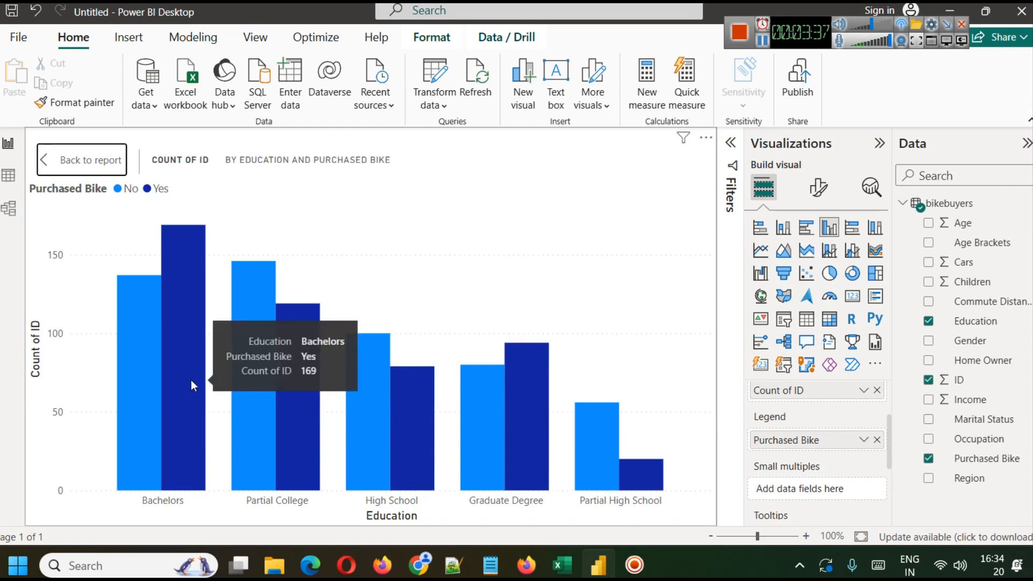
click(96, 153)
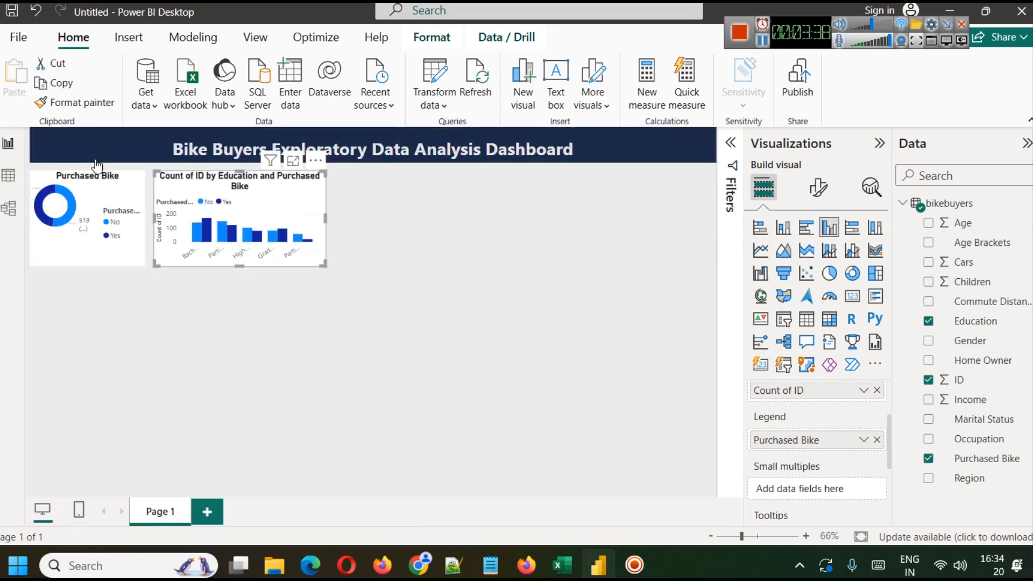
Step: Rename the clustered column chart's Y-axis count of ID field to "Buyers by" for this visual
click(386, 281)
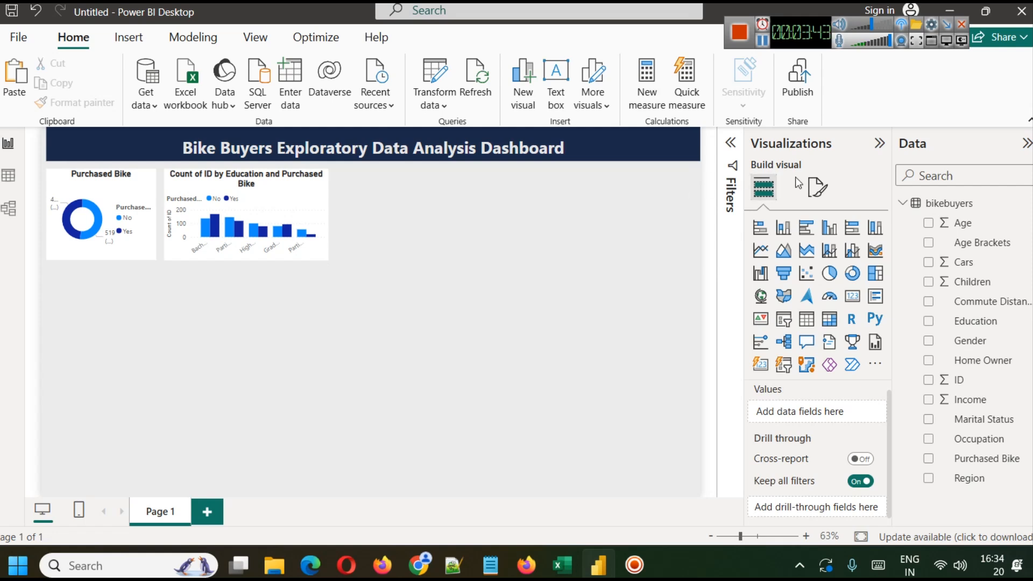
mouse_move(170, 189)
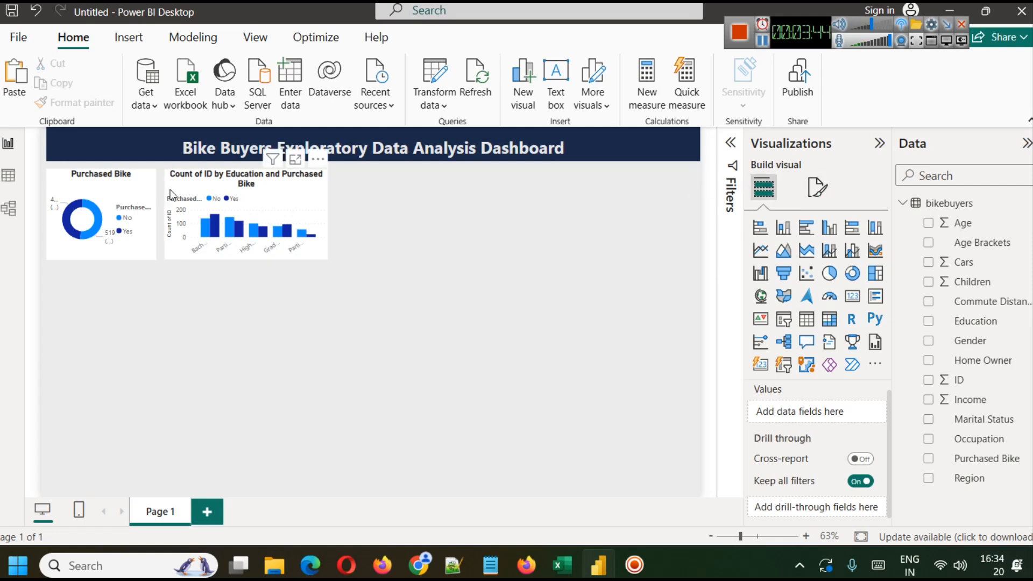
click(325, 207)
click(863, 468)
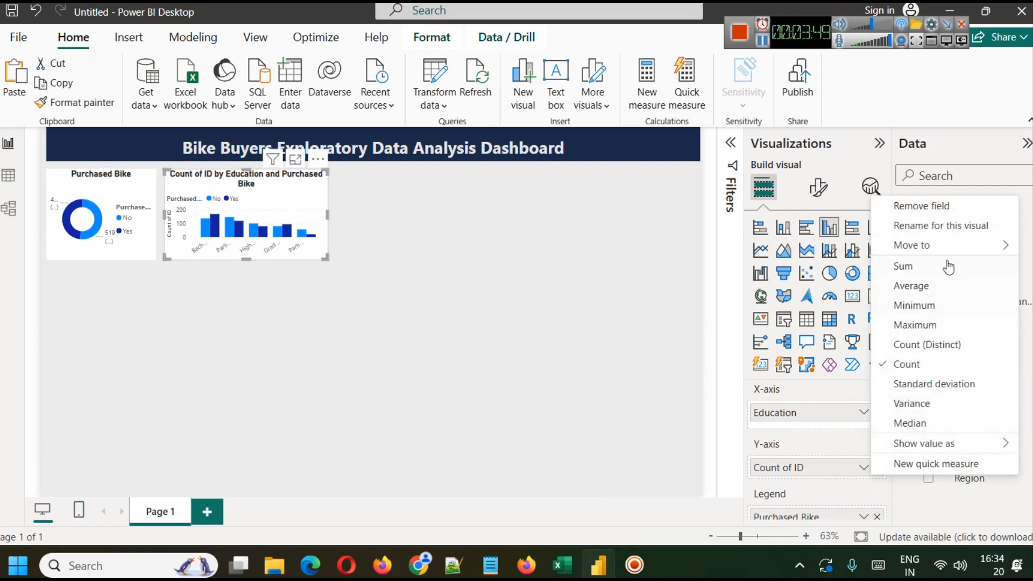
mouse_move(952, 257)
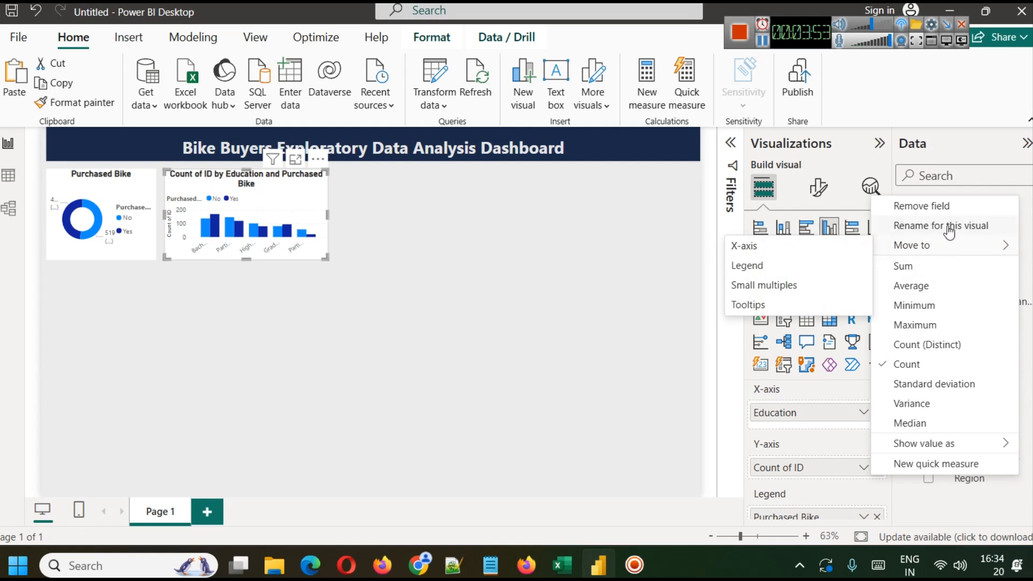
click(950, 232)
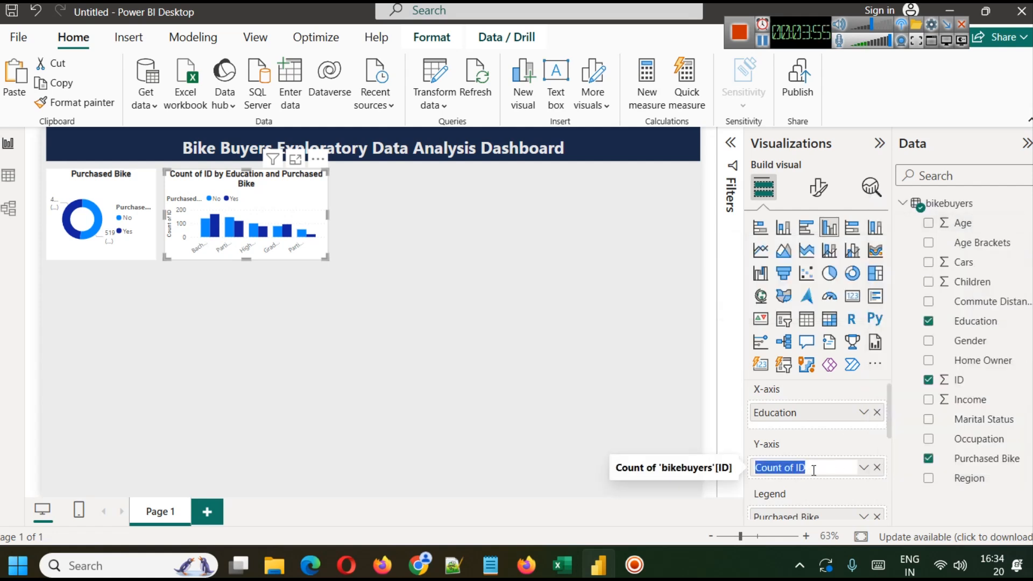
text(Buyer)
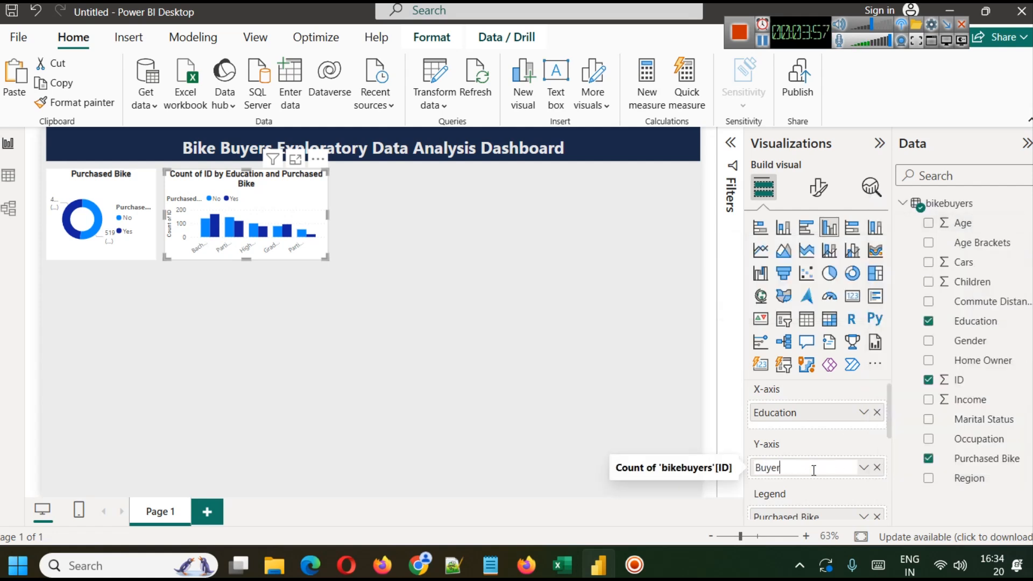
text(s b)
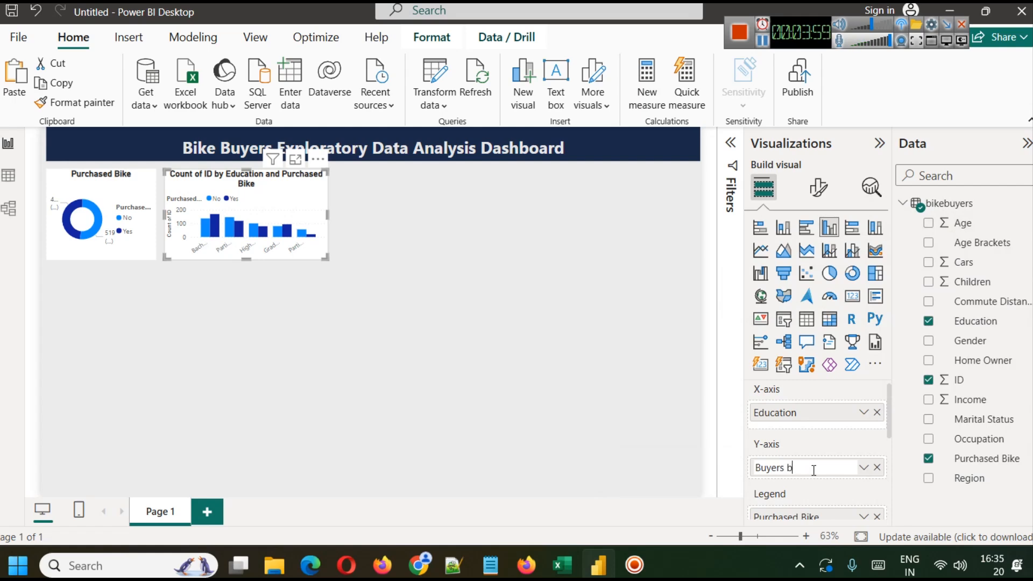
text(y)
key(Return)
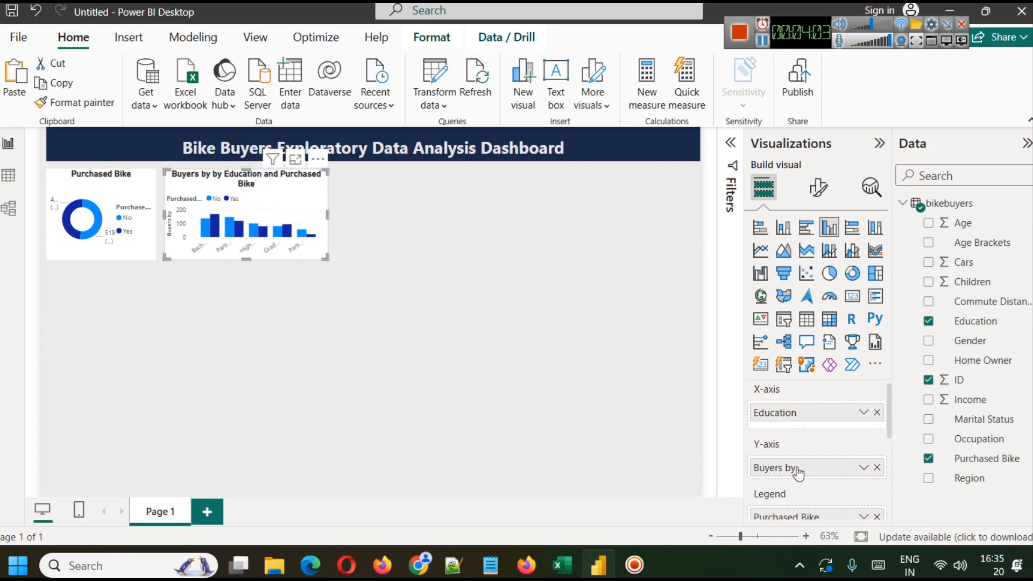
Step: Shorten the Y-axis field name of the clustered column chart to "Buyers" and deselect the chart
click(864, 467)
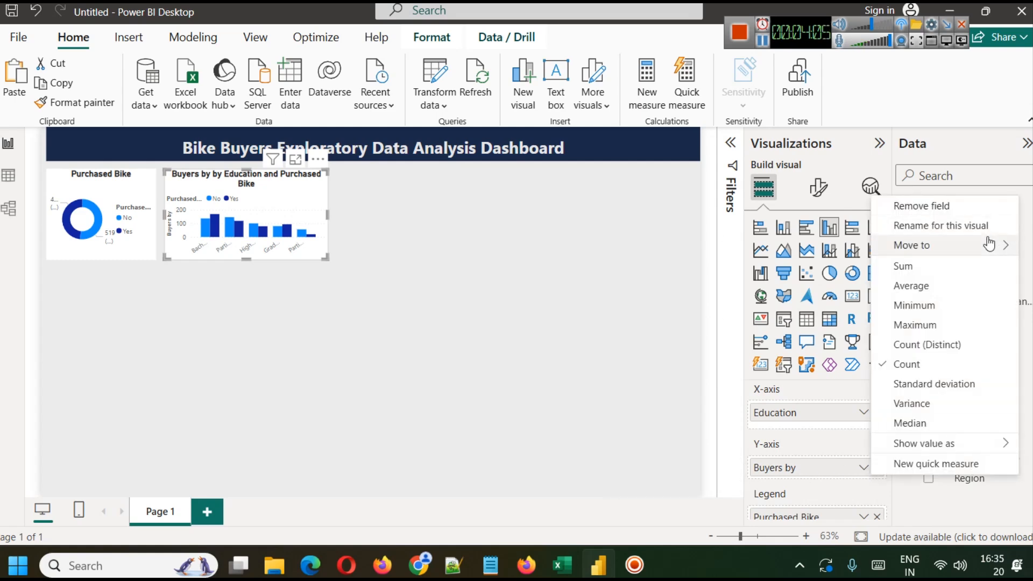
click(988, 225)
click(811, 467)
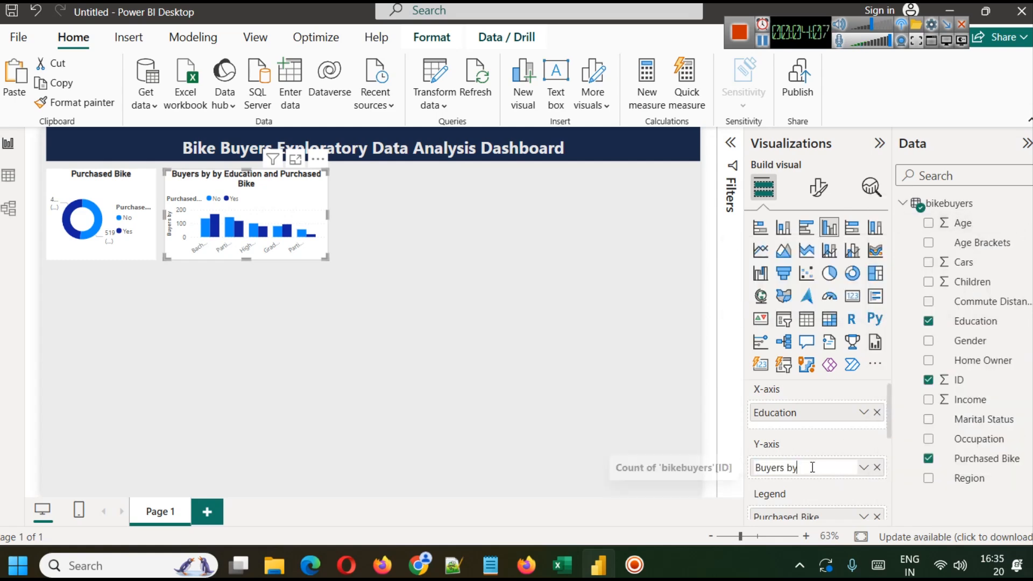
key(BackSpace)
key(BackSpace)
key(BackSpace)
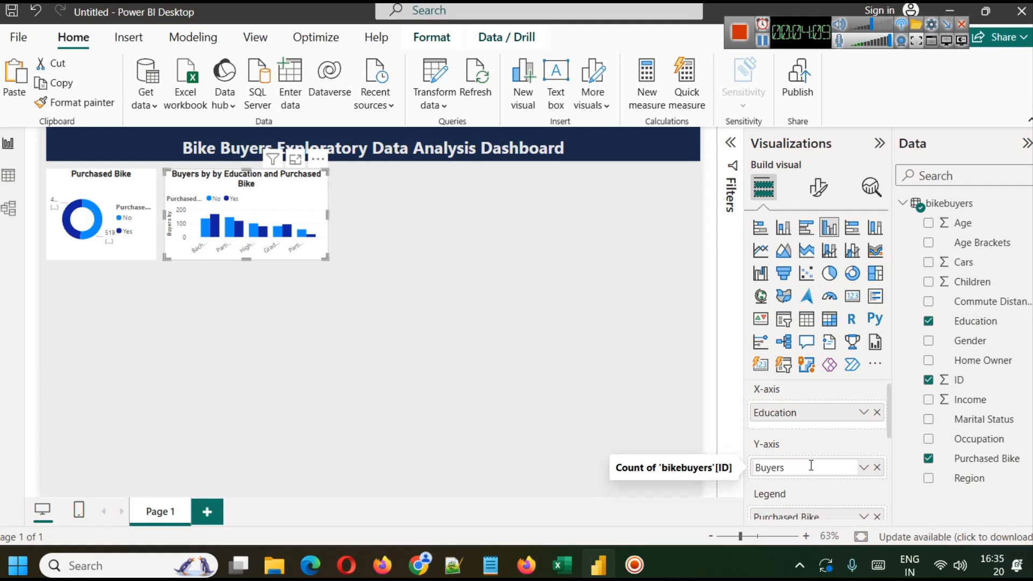
click(394, 337)
click(260, 201)
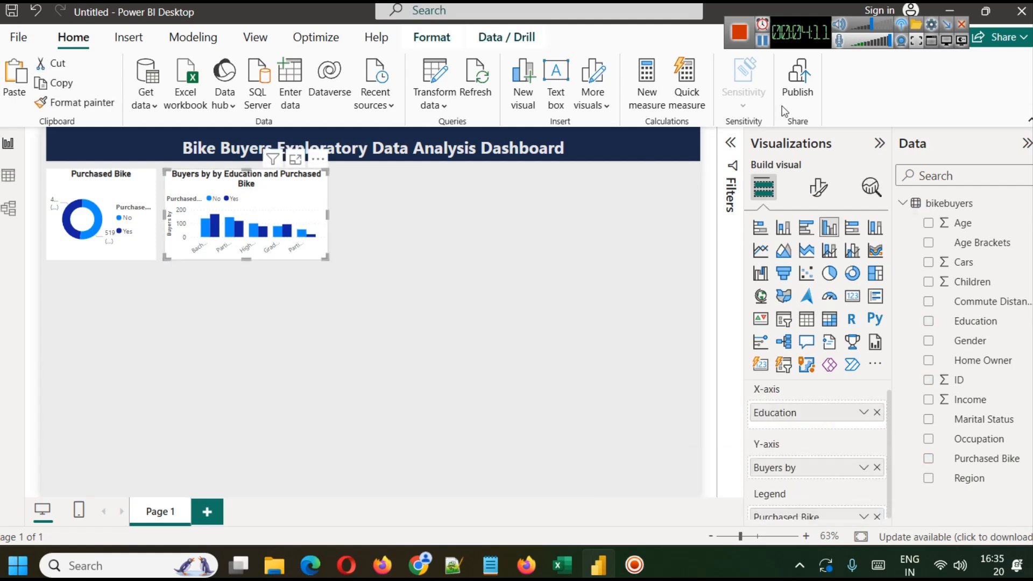
click(256, 337)
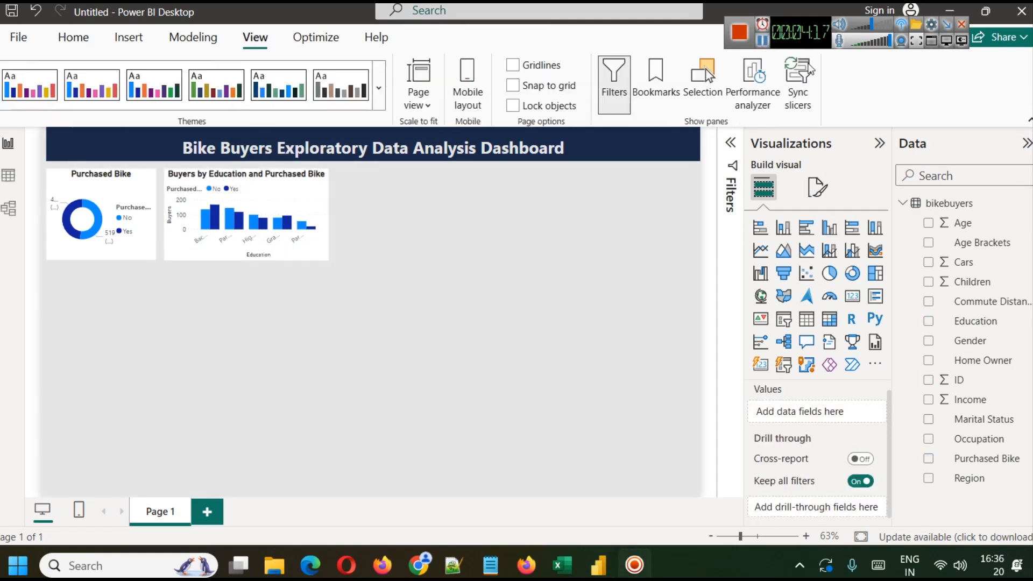
Step: Examine the Age Brackets column and its matching ages through the rows of the bikebuyers table
click(8, 176)
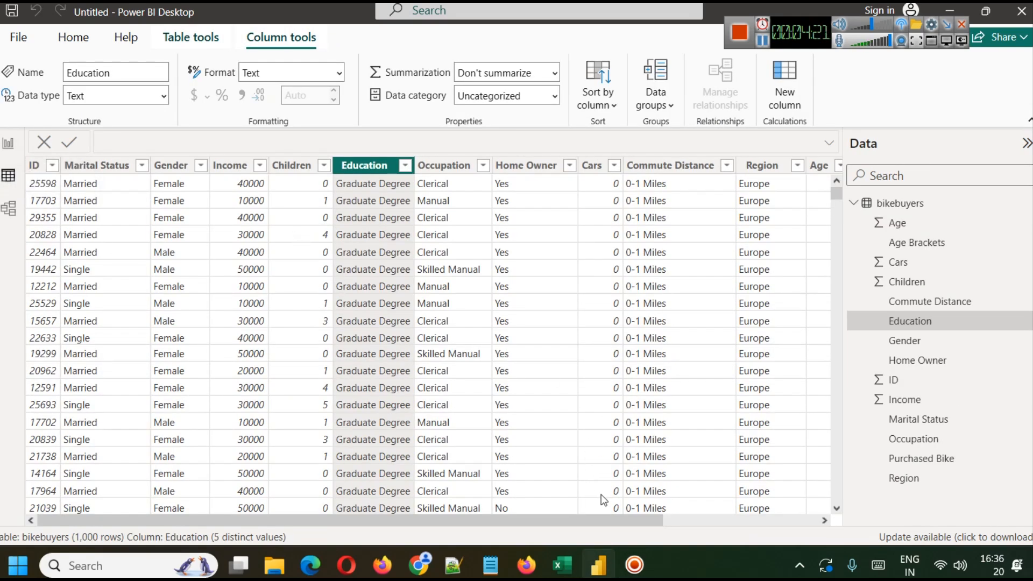
drag(600, 521, 803, 517)
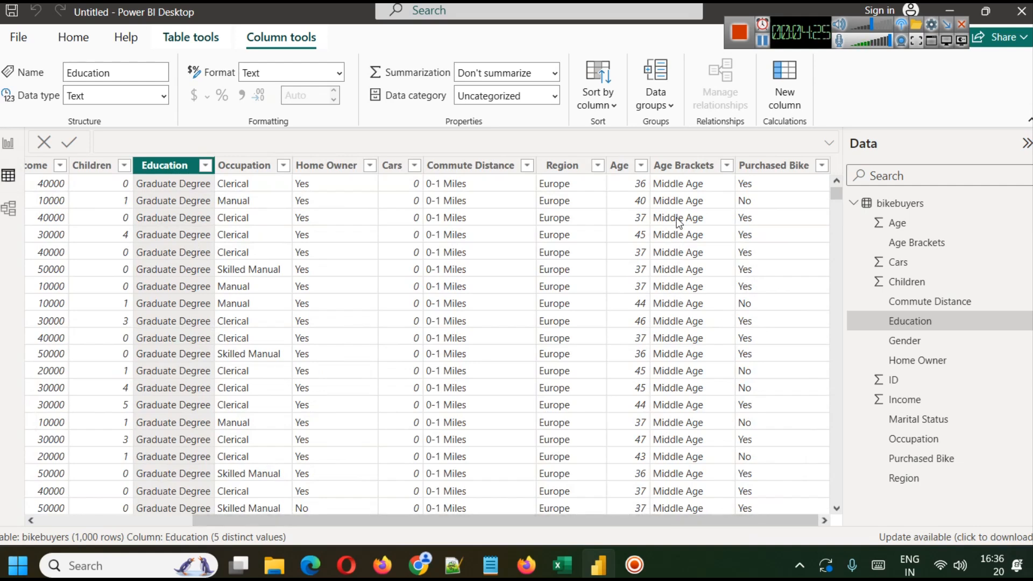
click(665, 184)
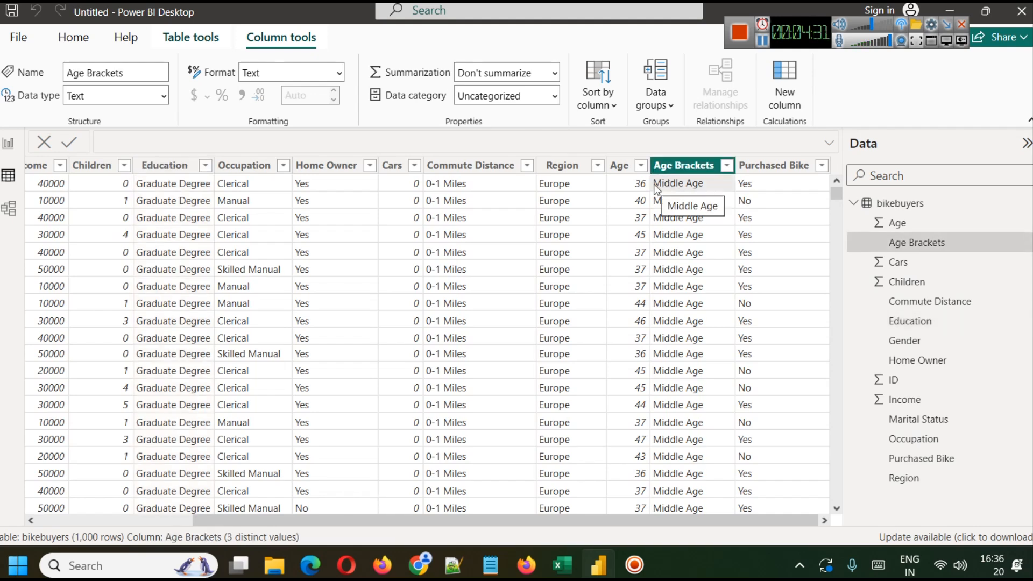
scroll(681, 306, down, 8)
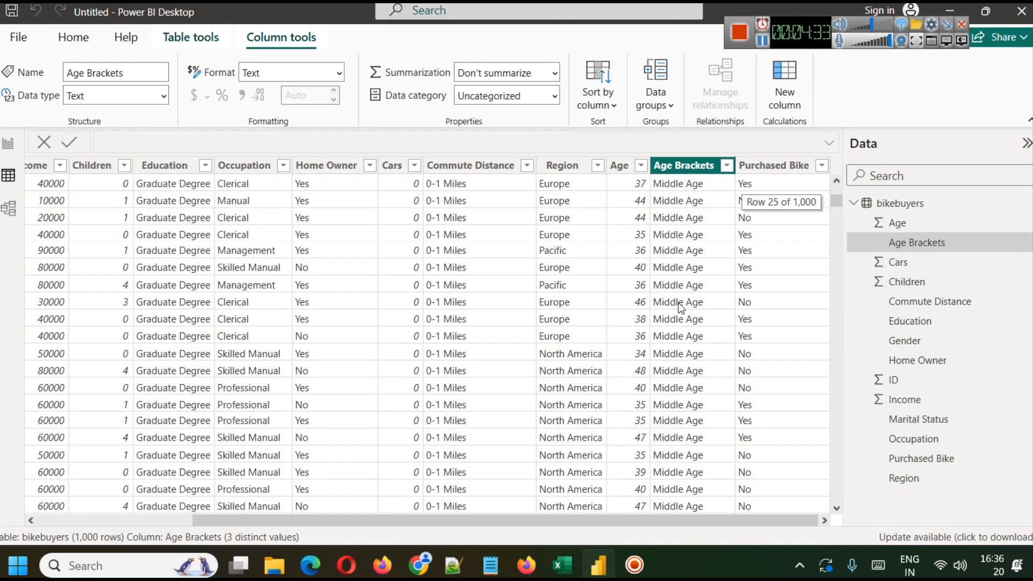
scroll(676, 304, down, 20)
scroll(670, 303, down, 20)
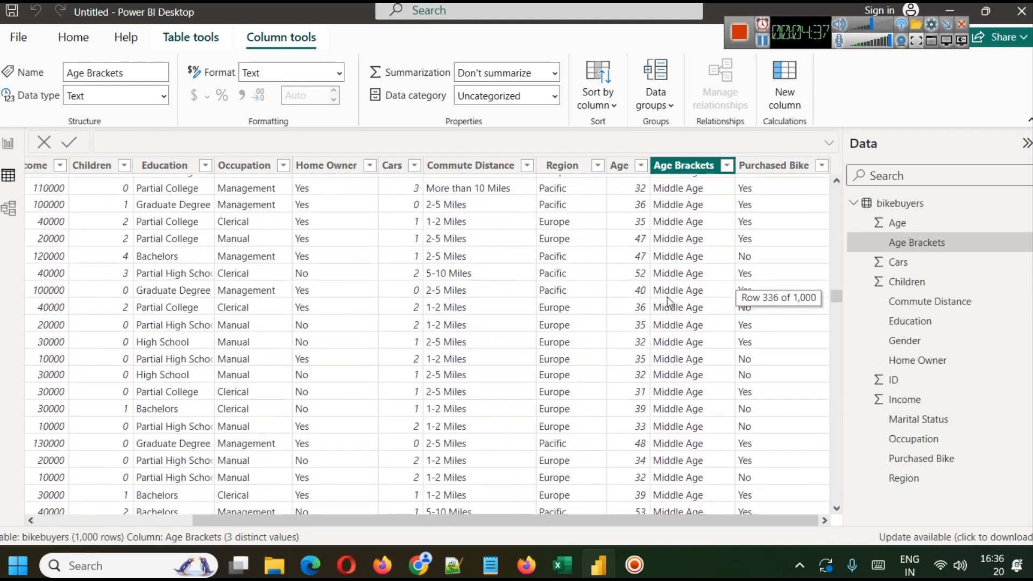
scroll(667, 295, down, 20)
scroll(667, 296, down, 20)
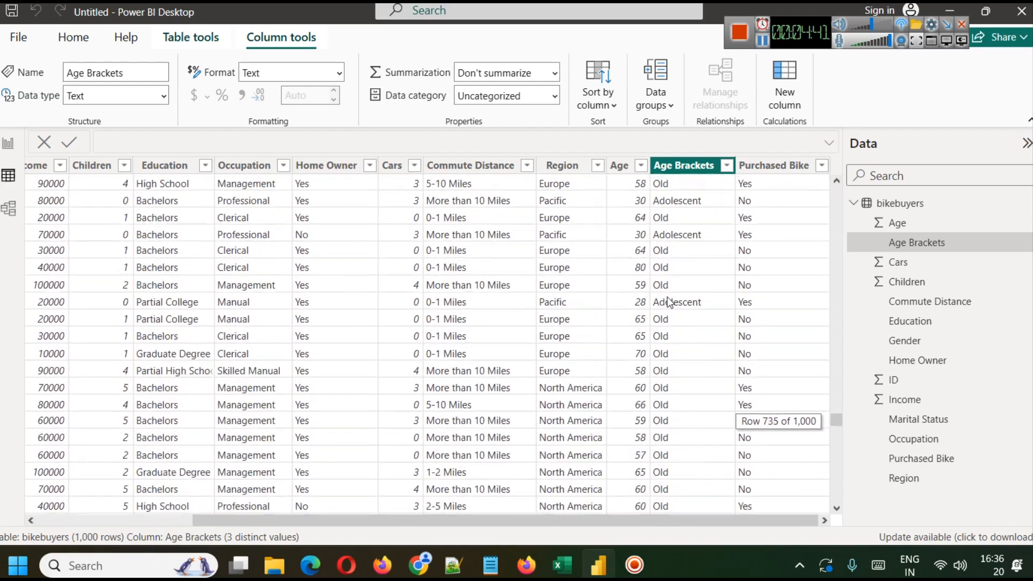
scroll(669, 301, down, 5)
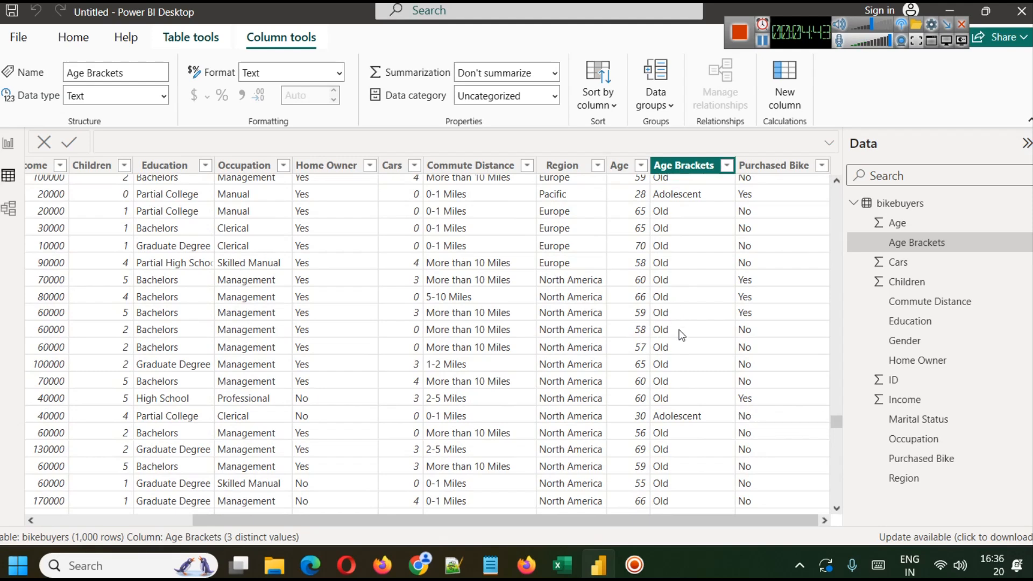
Step: Build a clustered bar chart with Age Brackets on the Y-axis, count of ID on the X-axis and Purchased Bike as legend, and widen it
scroll(592, 301, up, 2)
click(8, 143)
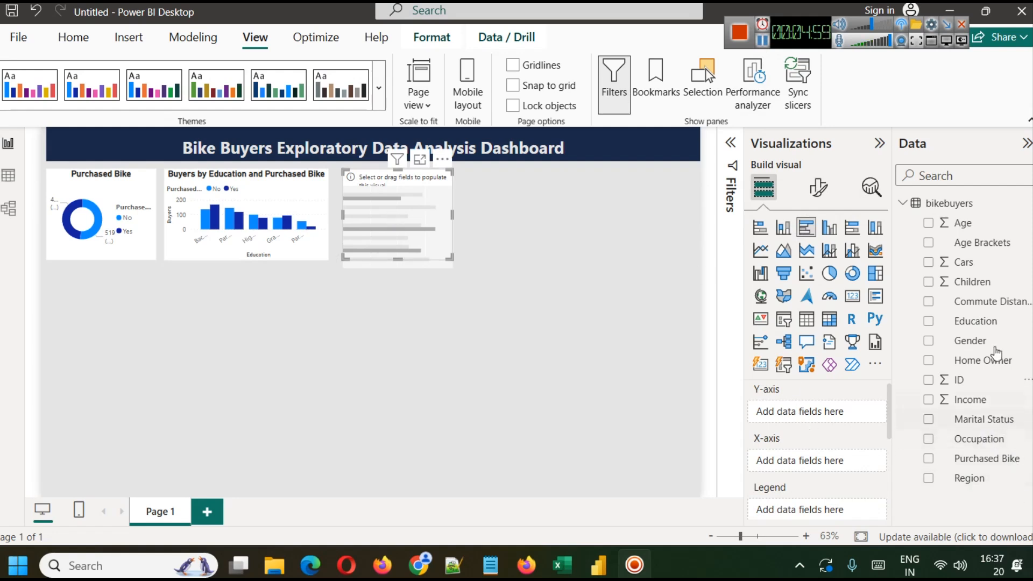
click(927, 242)
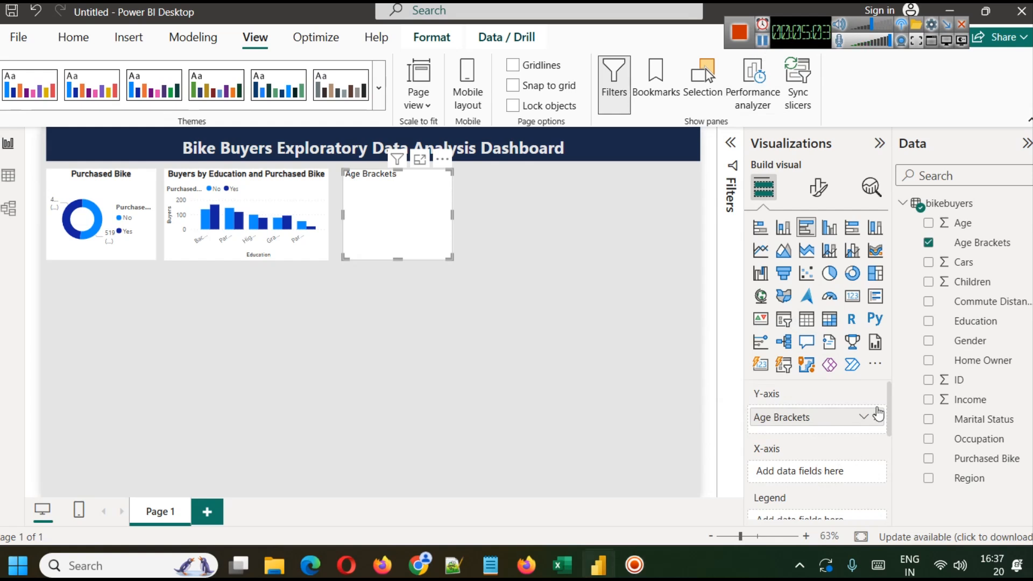
drag(960, 380, 832, 474)
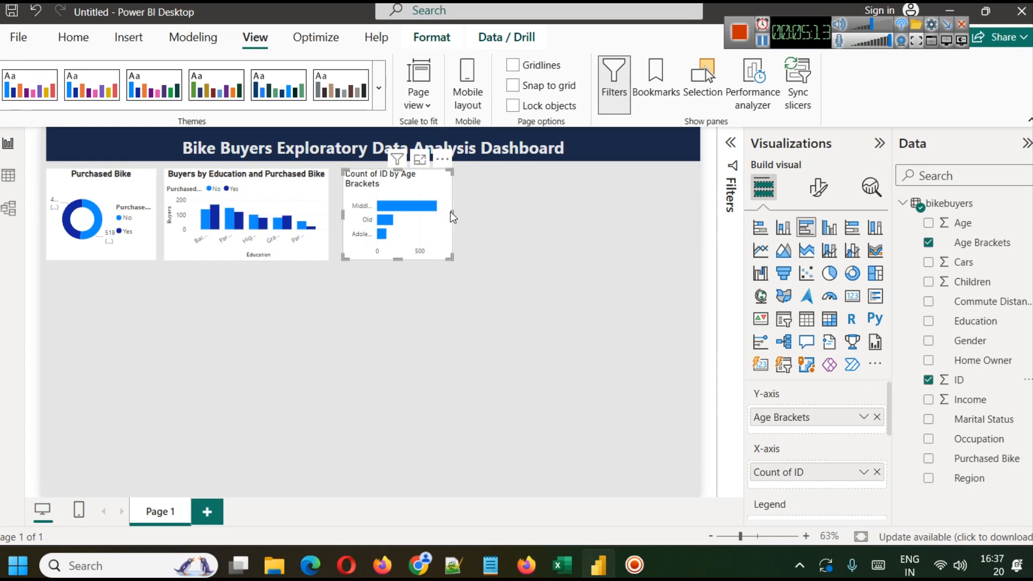
drag(451, 213, 485, 218)
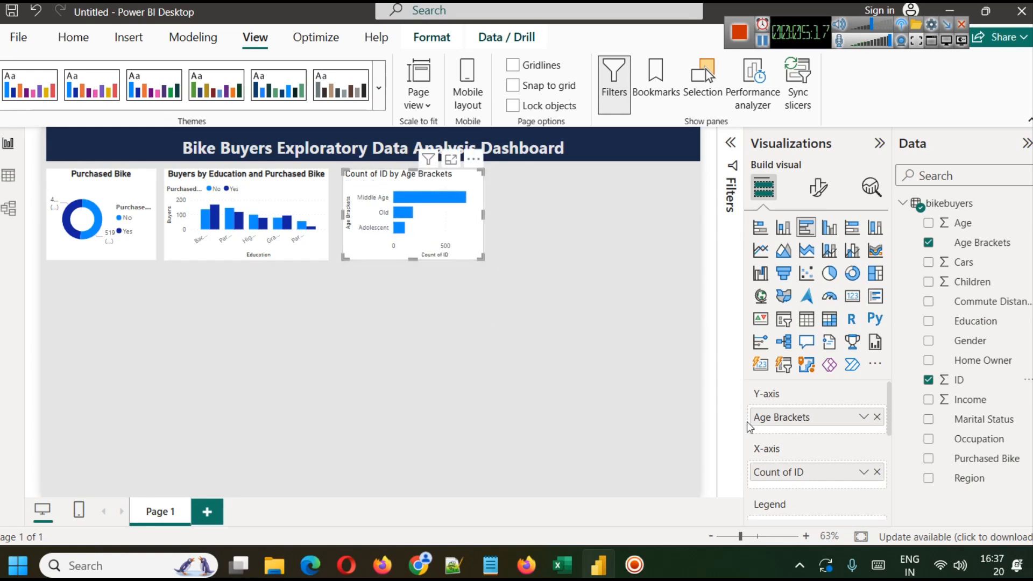
scroll(834, 481, down, 3)
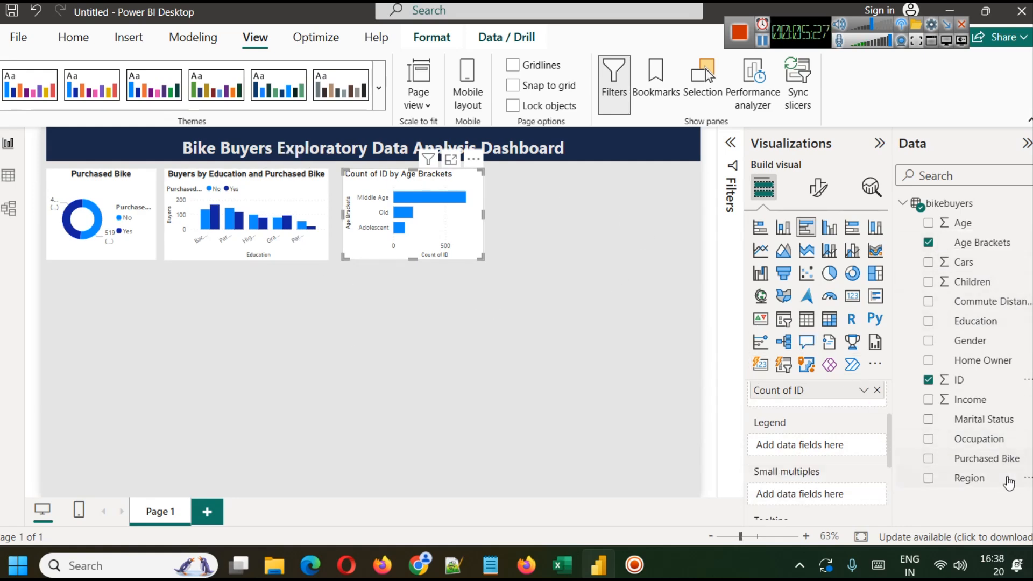
drag(992, 468, 839, 452)
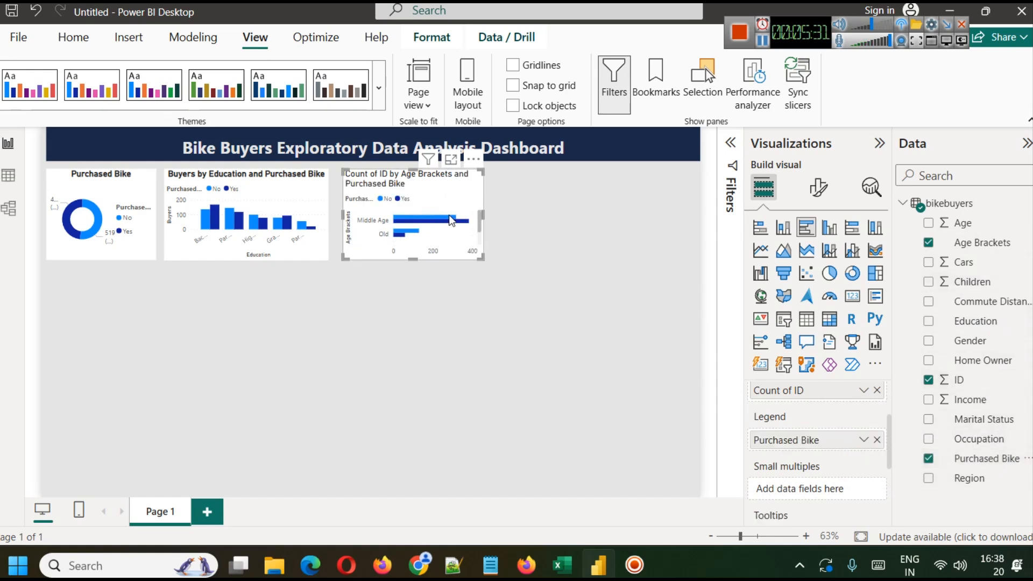
Step: Retitle the age bracket bar chart "Age Bracket Wise Purchase" with a bold, centred title
scroll(430, 220, down, 1)
scroll(414, 212, up, 1)
click(818, 187)
click(817, 260)
click(796, 333)
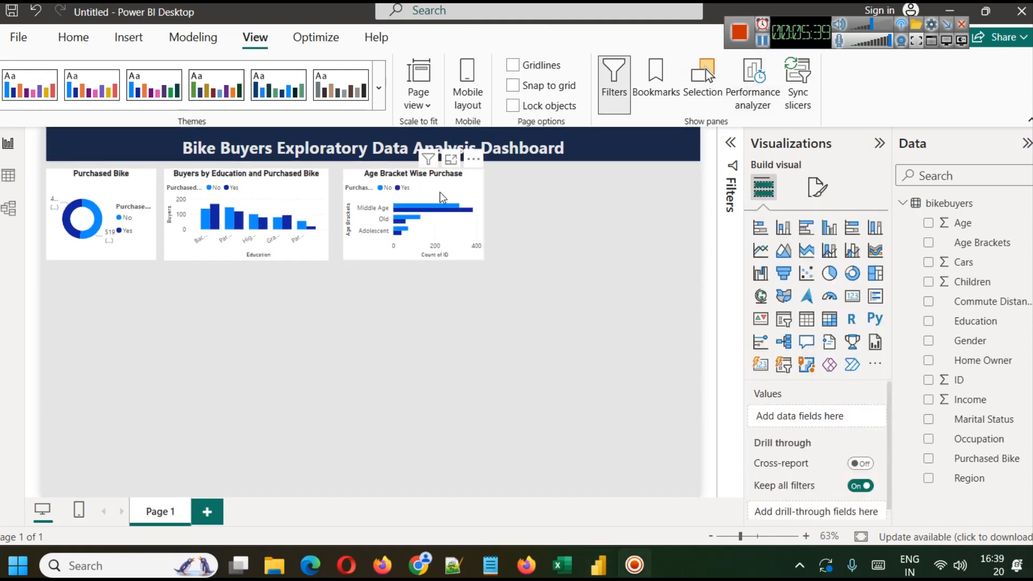
Step: Examine the age bracket chart in focus mode, comparing Yes and No counts per bracket, and return to the report
click(451, 159)
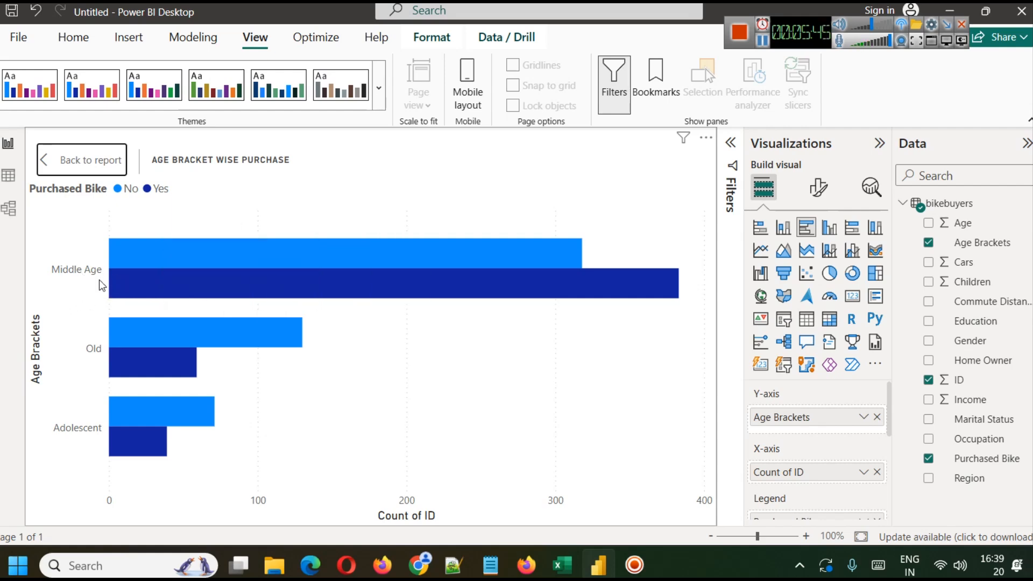
mouse_move(559, 291)
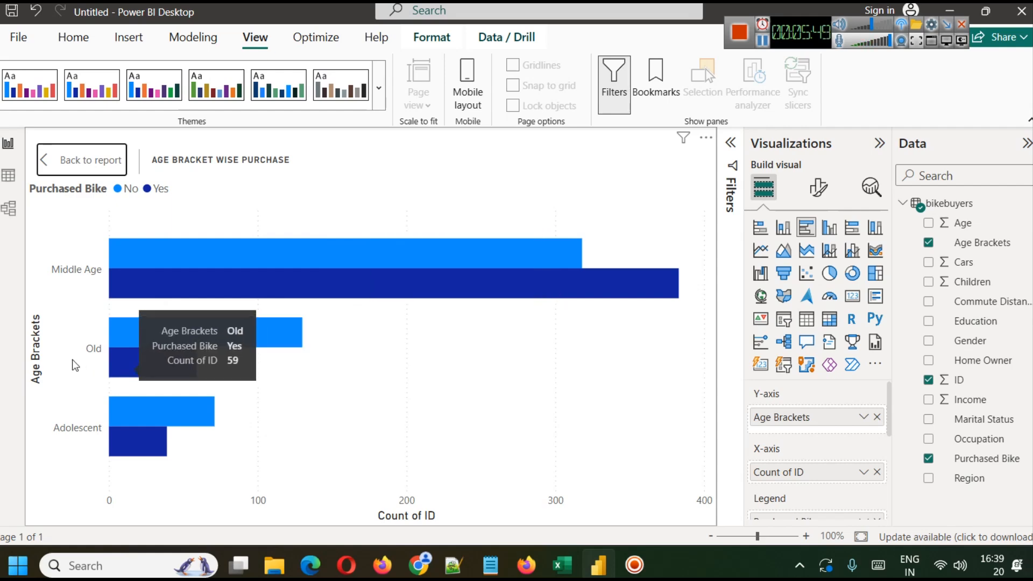
mouse_move(156, 326)
mouse_move(163, 363)
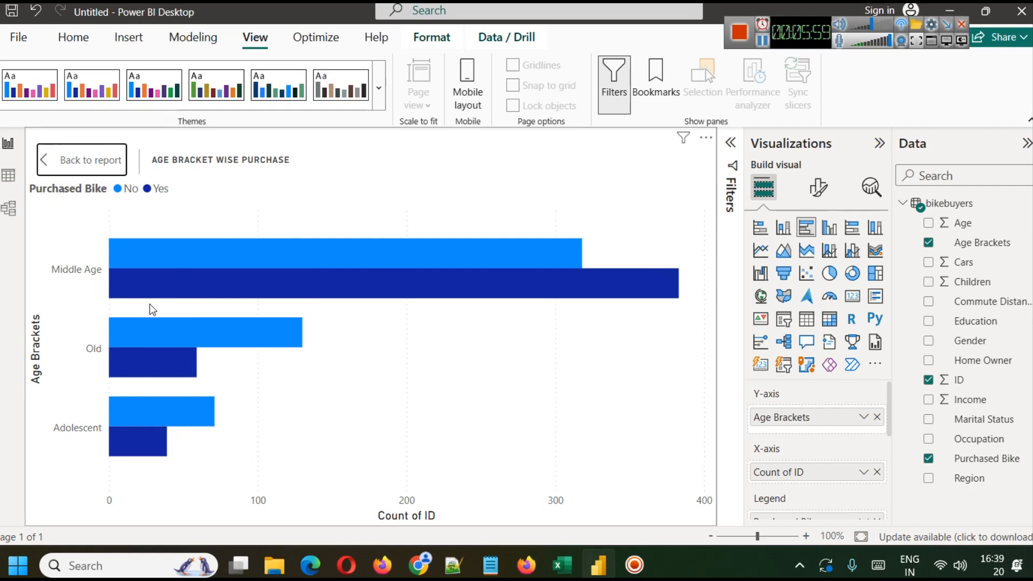
click(67, 172)
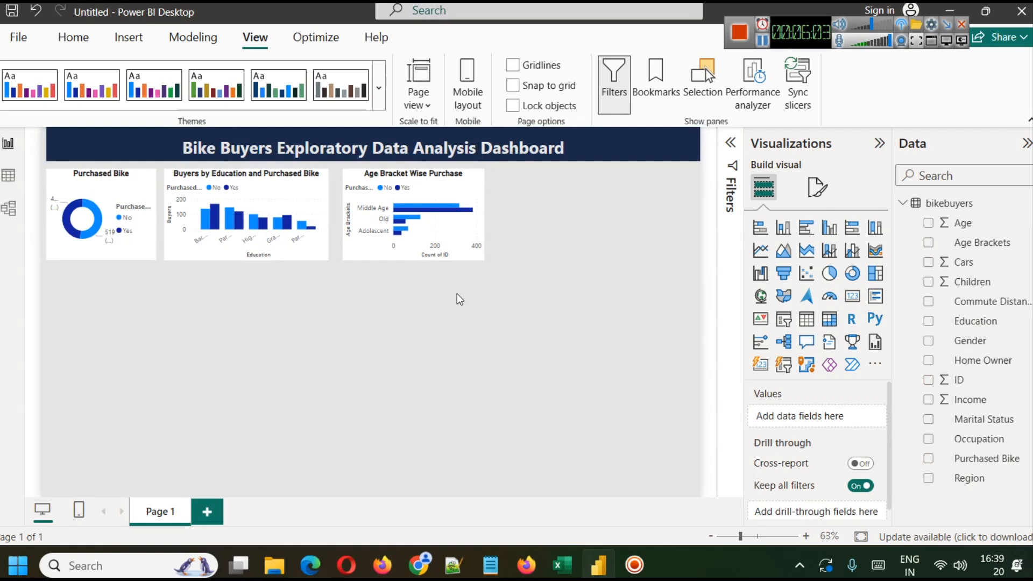
Step: Nudge the Age Bracket Wise Purchase chart slightly closer to the education chart and deselect it
click(424, 187)
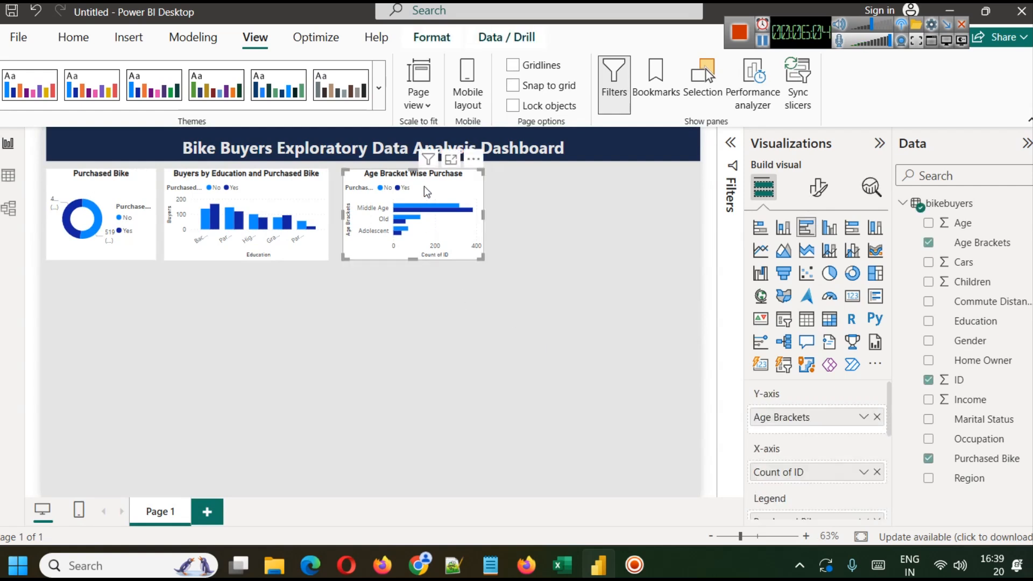
click(587, 290)
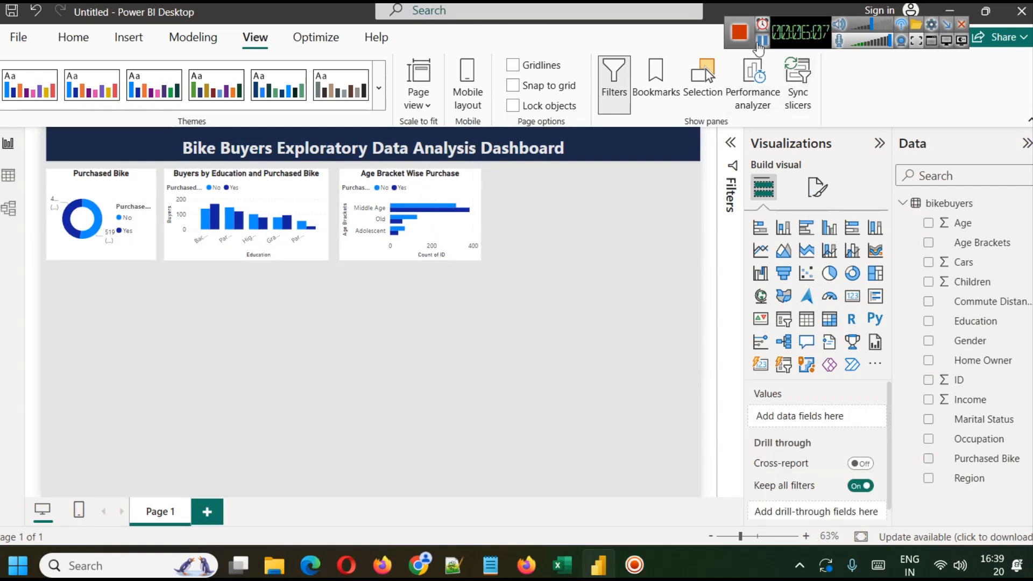
Step: Check the distinct values of the Cars column in the bikebuyers table without filtering, and return to the report
click(8, 176)
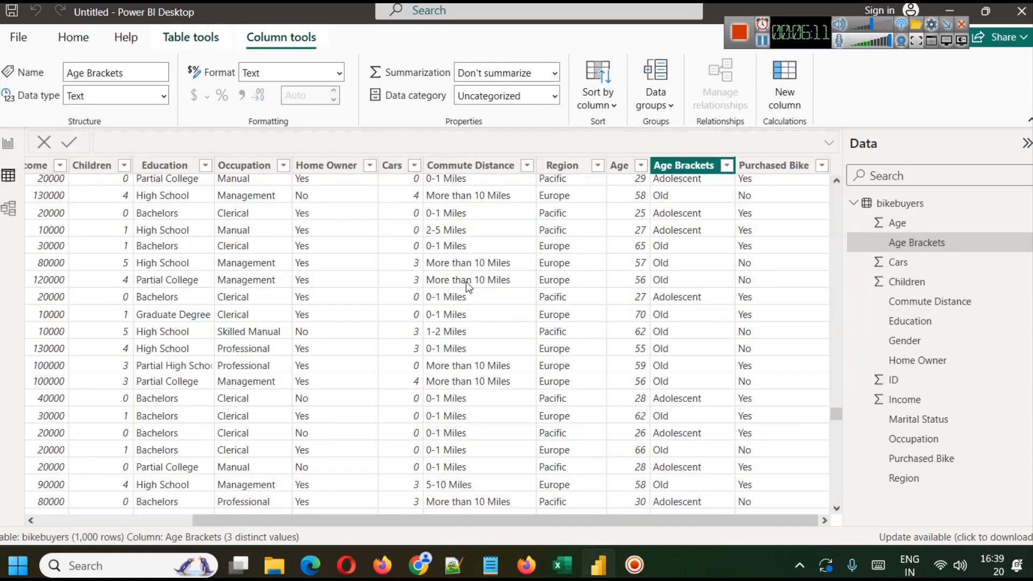
scroll(466, 282, up, 10)
scroll(415, 267, up, 15)
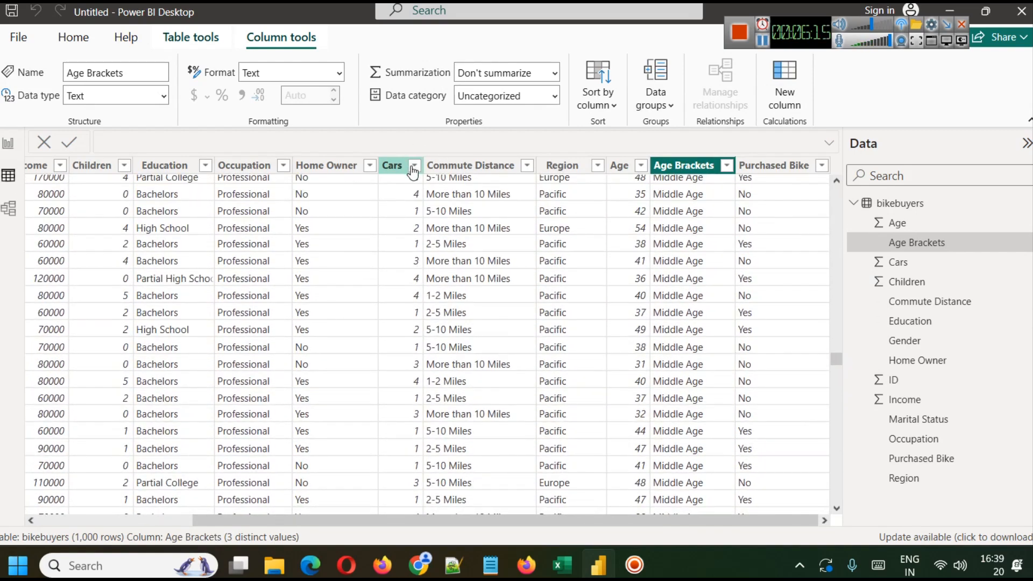
click(414, 166)
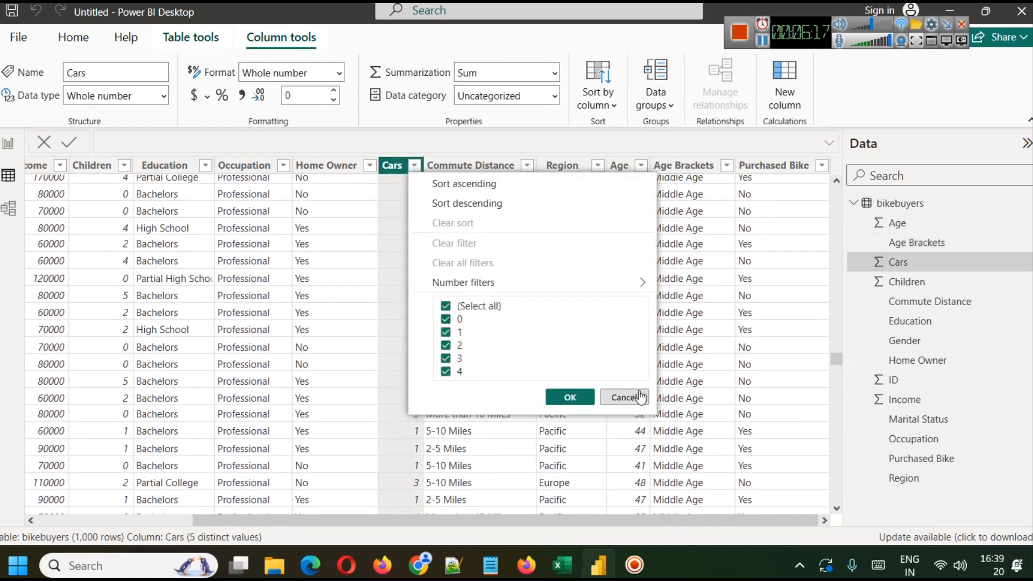
click(624, 397)
click(8, 143)
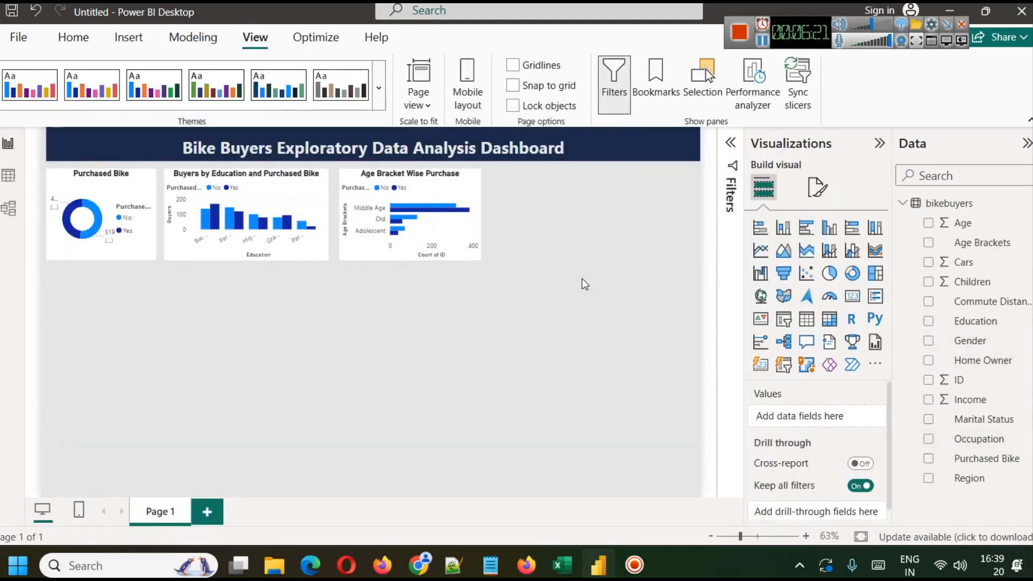
Step: Duplicate the Buyers by Education and Purchased Bike chart and place the copy beside the age bracket chart in the same row
click(269, 194)
key(ctrl+c)
key(ctrl+v)
drag(301, 208, 589, 182)
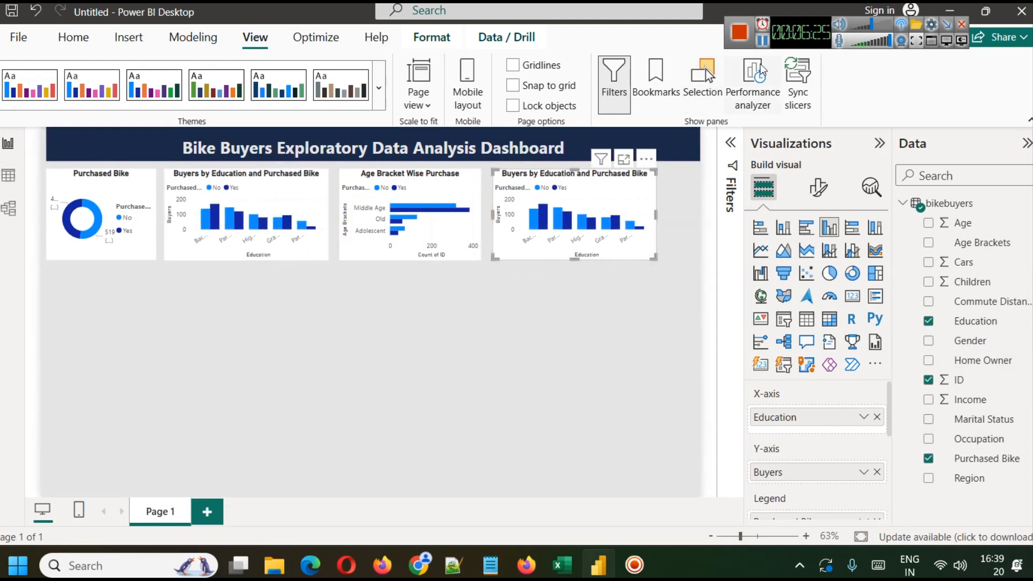
Step: Replace Education with Cars on the X-axis of the copied column chart
click(651, 209)
click(877, 417)
drag(963, 262, 819, 425)
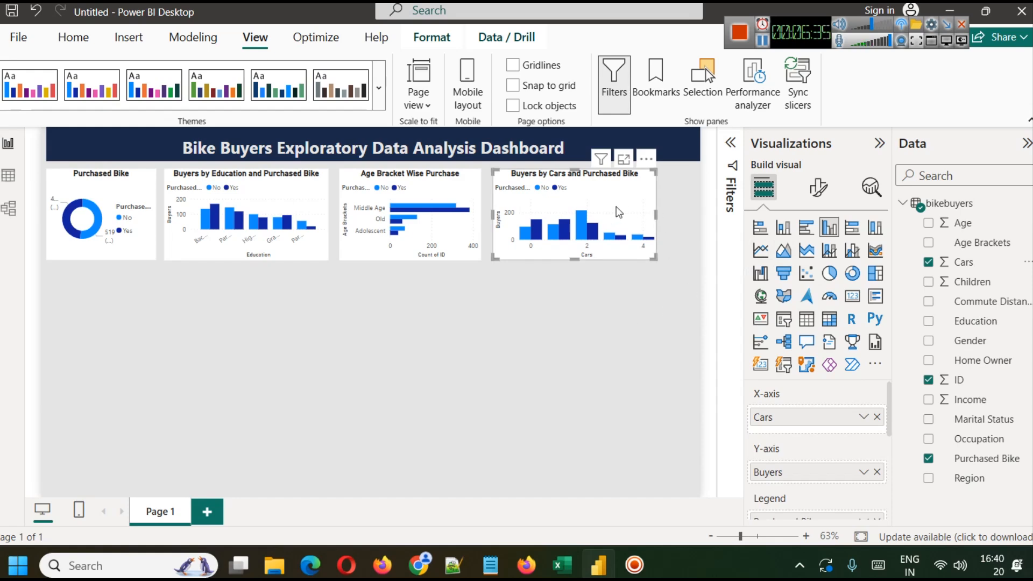
Step: Examine the Cars chart in focus mode, comparing buyers per number of cars owned, and return to the report
click(624, 159)
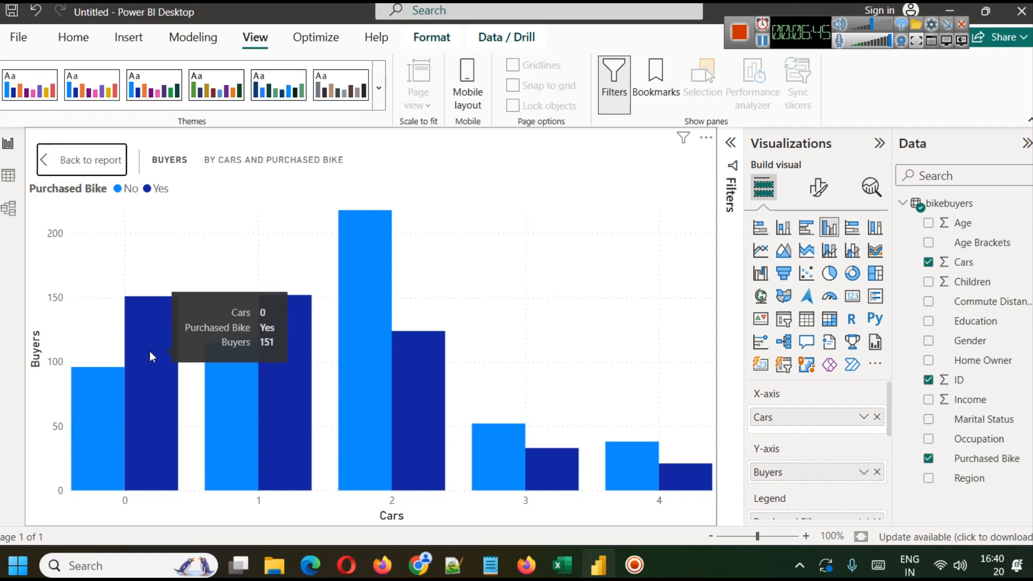
mouse_move(264, 355)
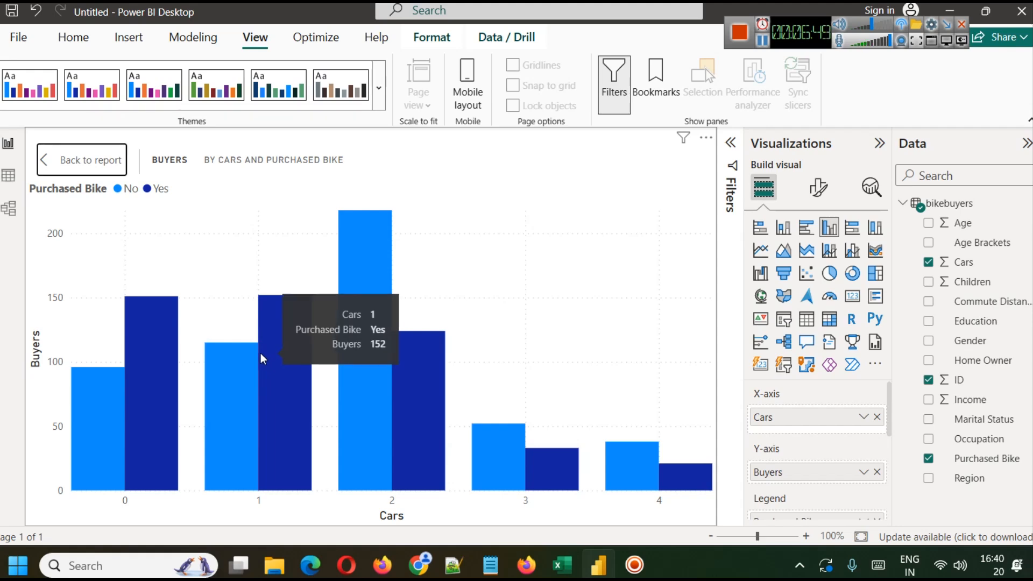
mouse_move(349, 354)
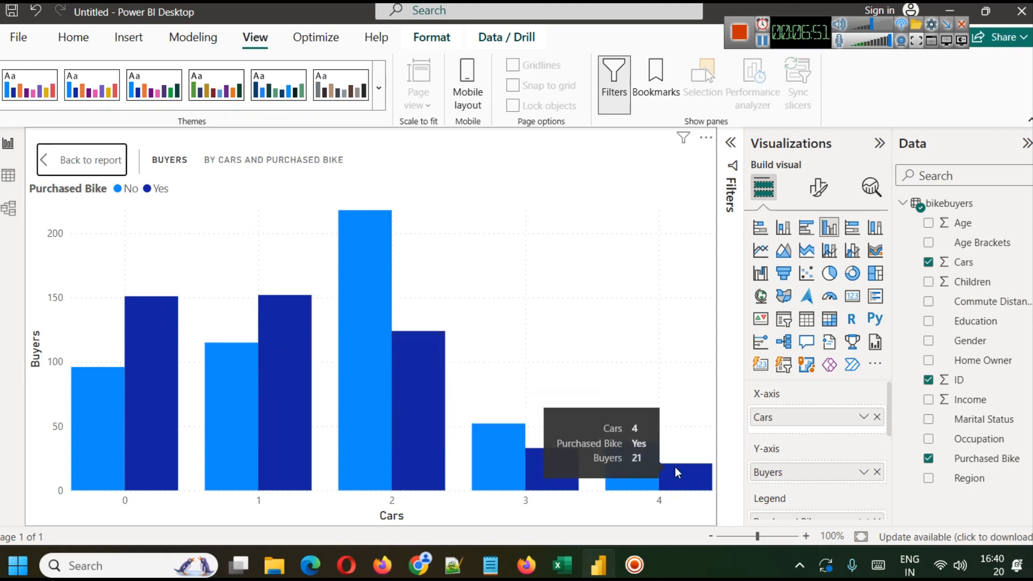
mouse_move(393, 429)
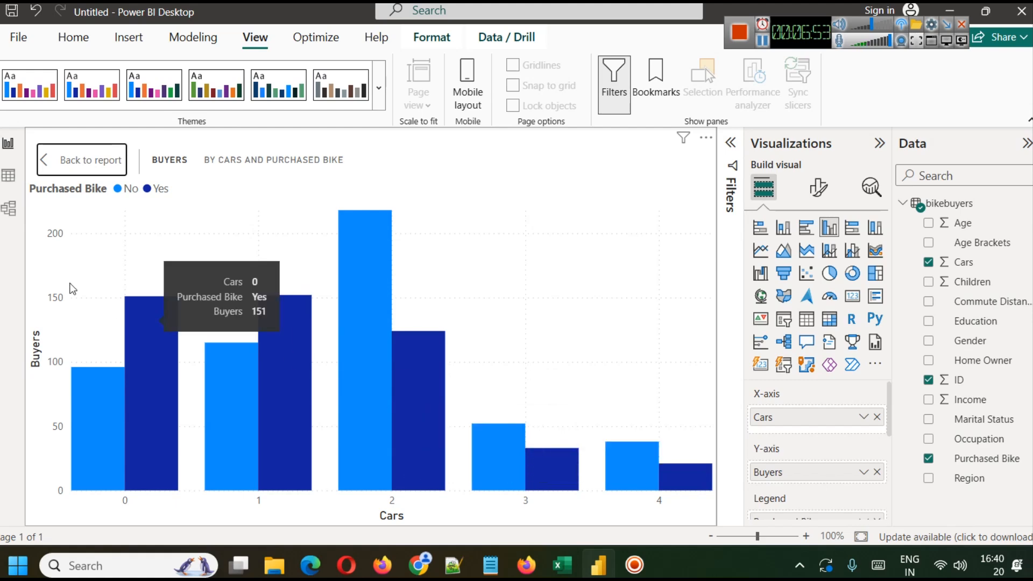
click(76, 169)
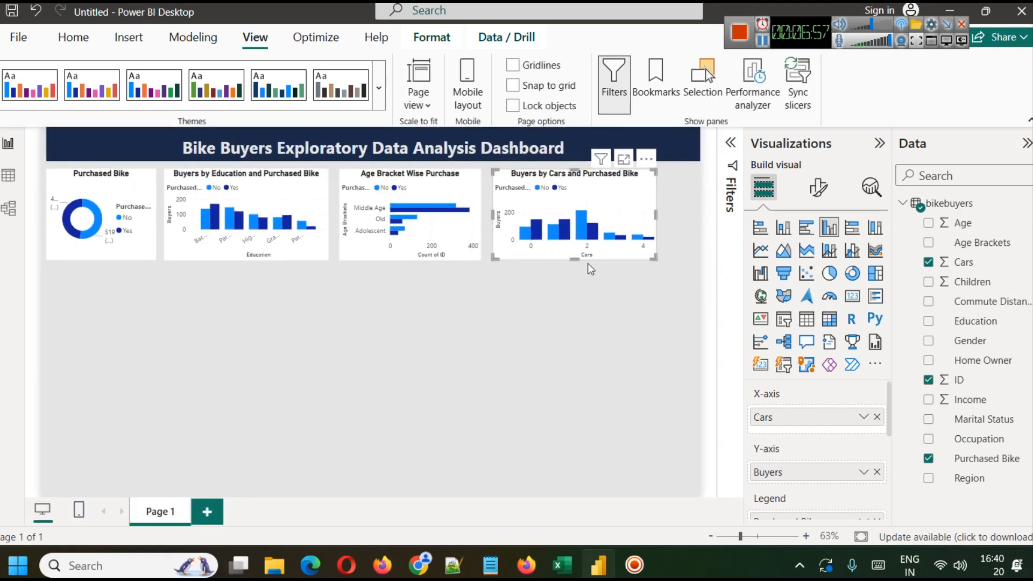
Step: Spread the four charts across the full page width, widening the age bracket bar chart and the Purchased Bike donut chart
drag(593, 194, 625, 187)
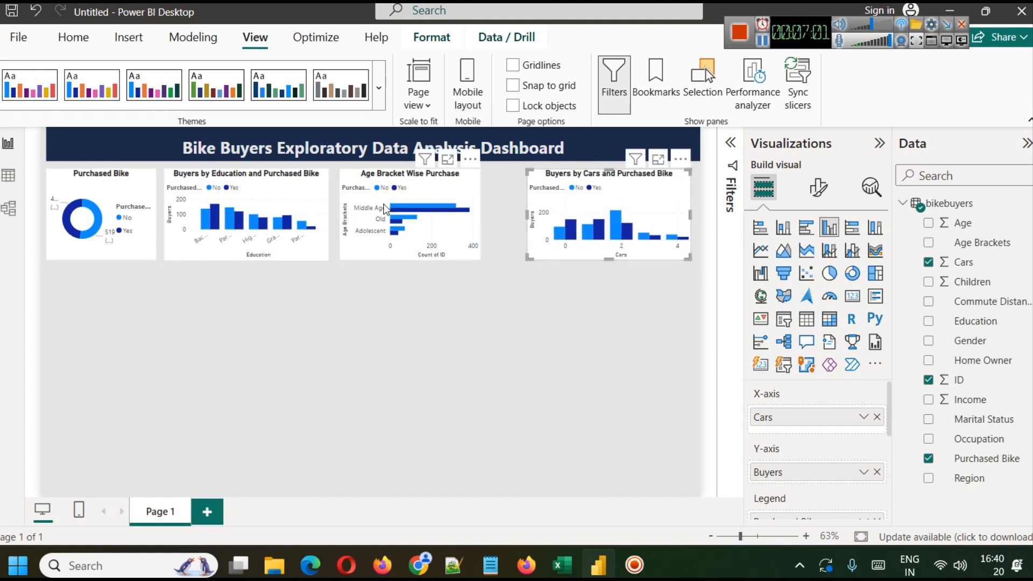
click(431, 193)
drag(480, 214, 477, 192)
click(311, 188)
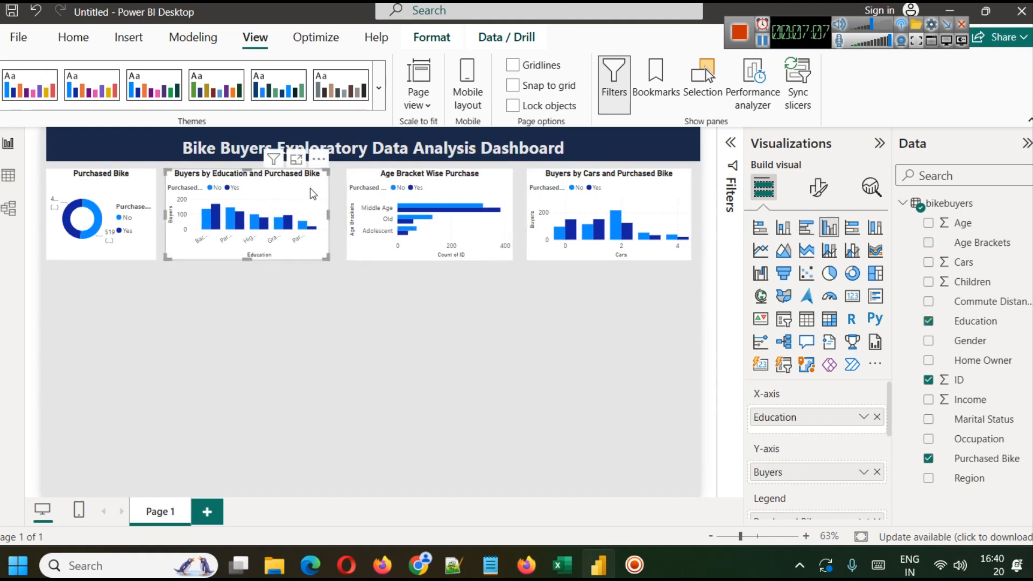
click(135, 188)
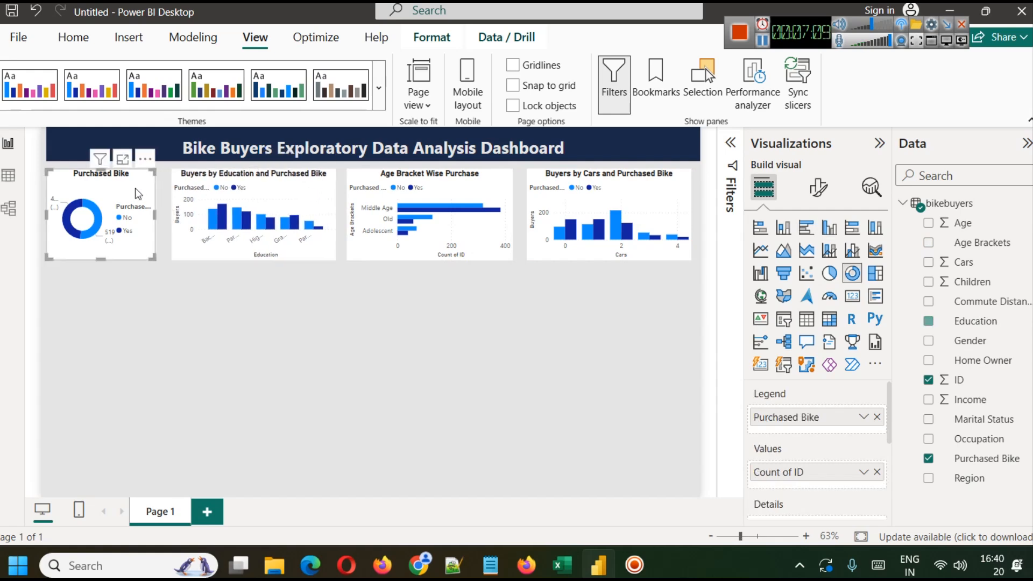
drag(152, 214, 163, 213)
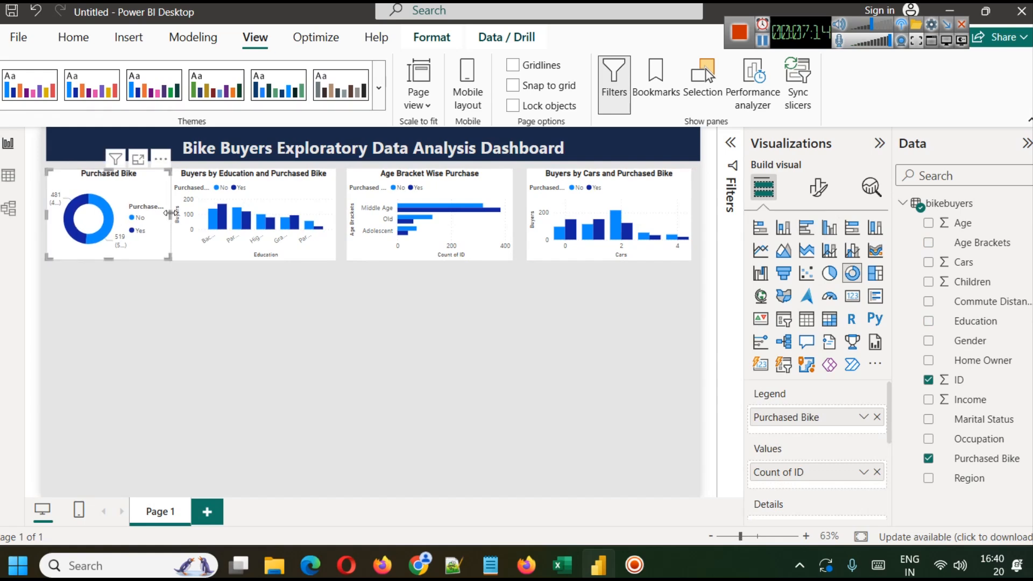
click(271, 360)
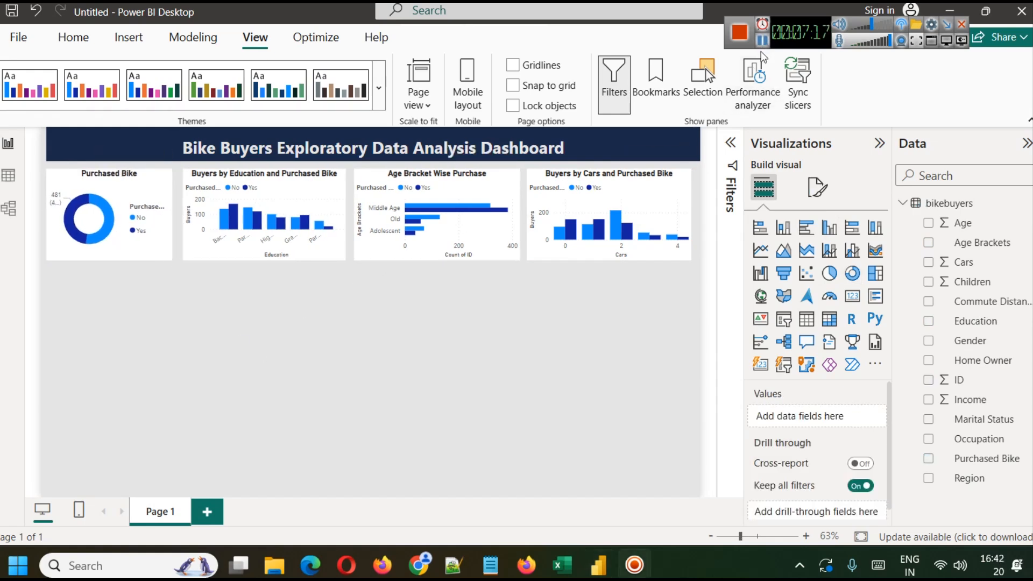
Step: Examine the bikebuyers table back to its first row and first columns for further attributes, and return to the report
click(9, 175)
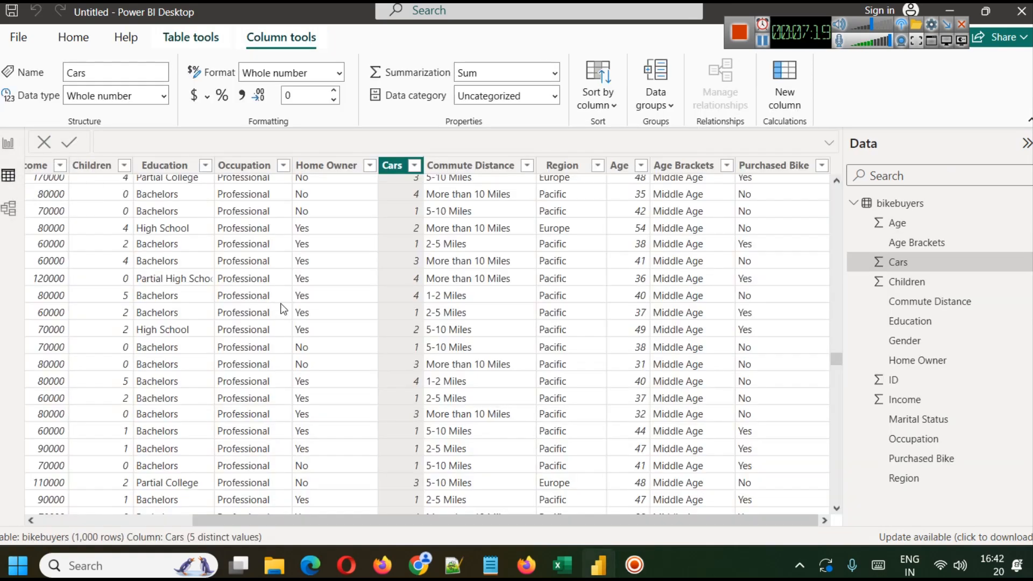
scroll(360, 293, up, 20)
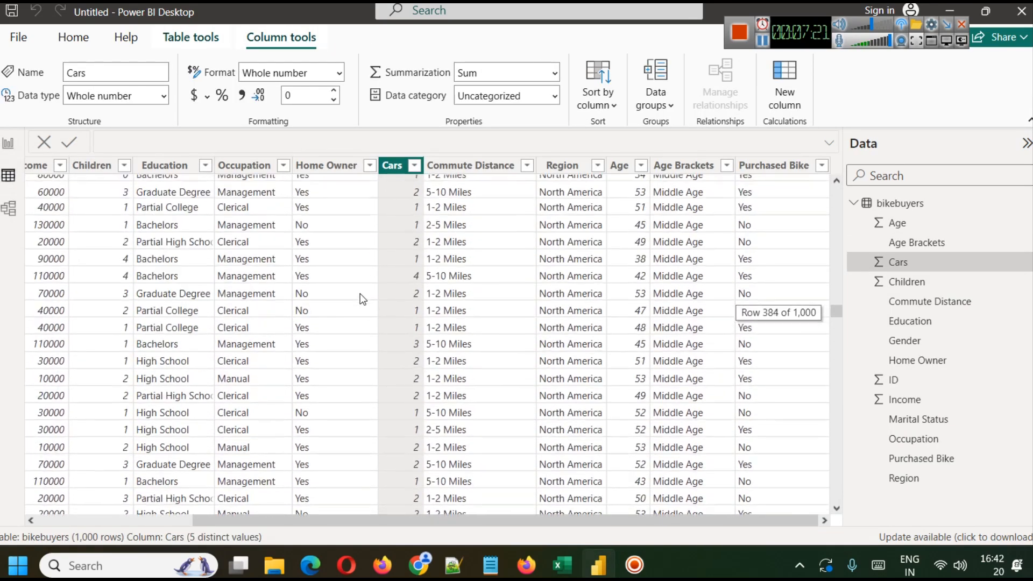
drag(399, 520, 183, 502)
scroll(284, 287, up, 8)
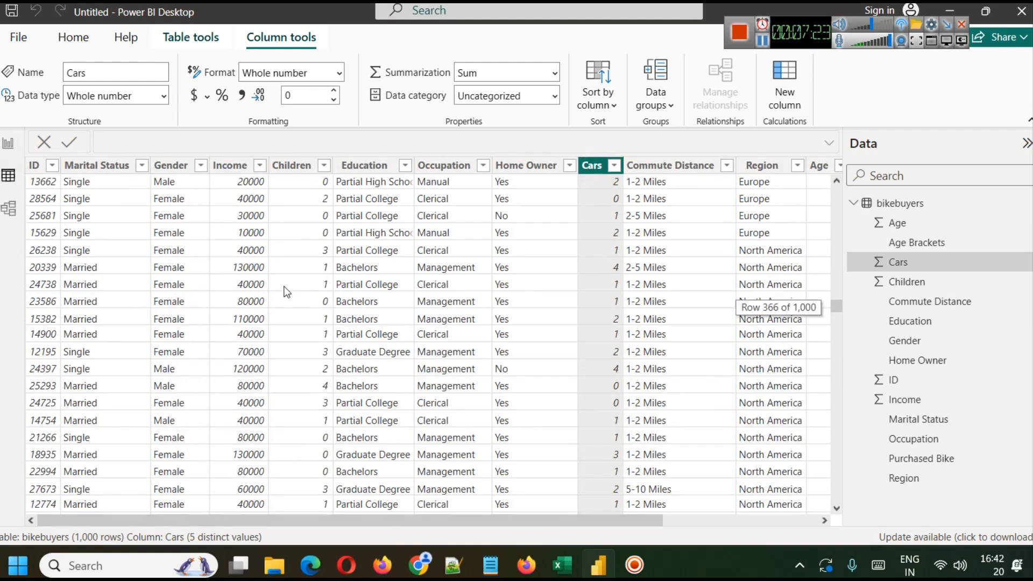
scroll(285, 288, up, 18)
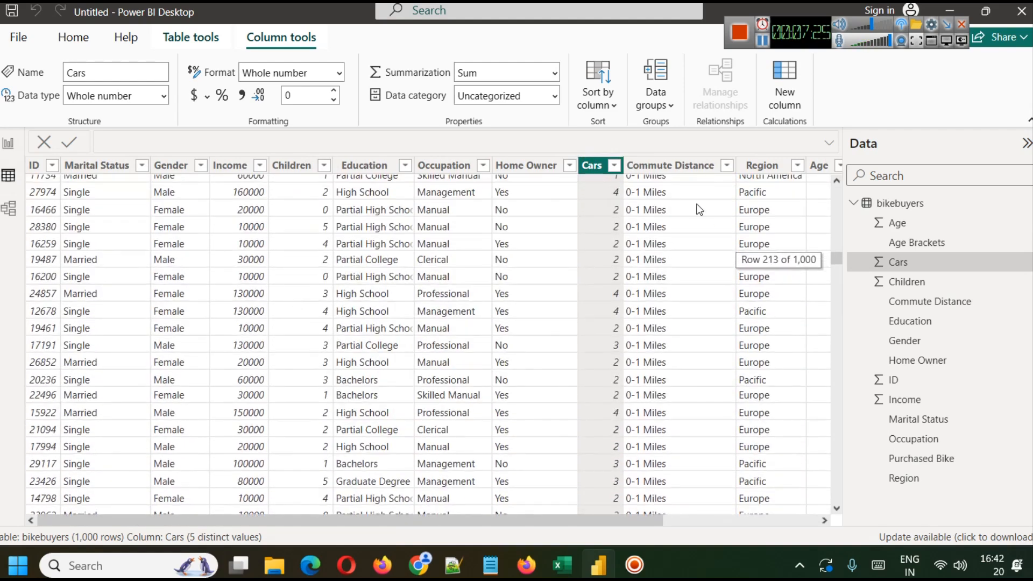
drag(844, 186, 837, 175)
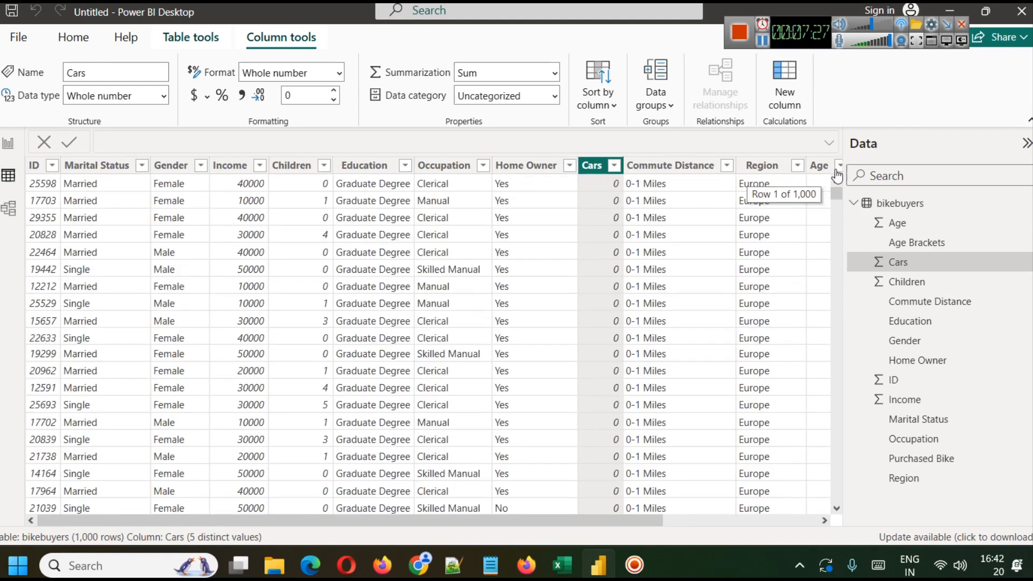
click(8, 144)
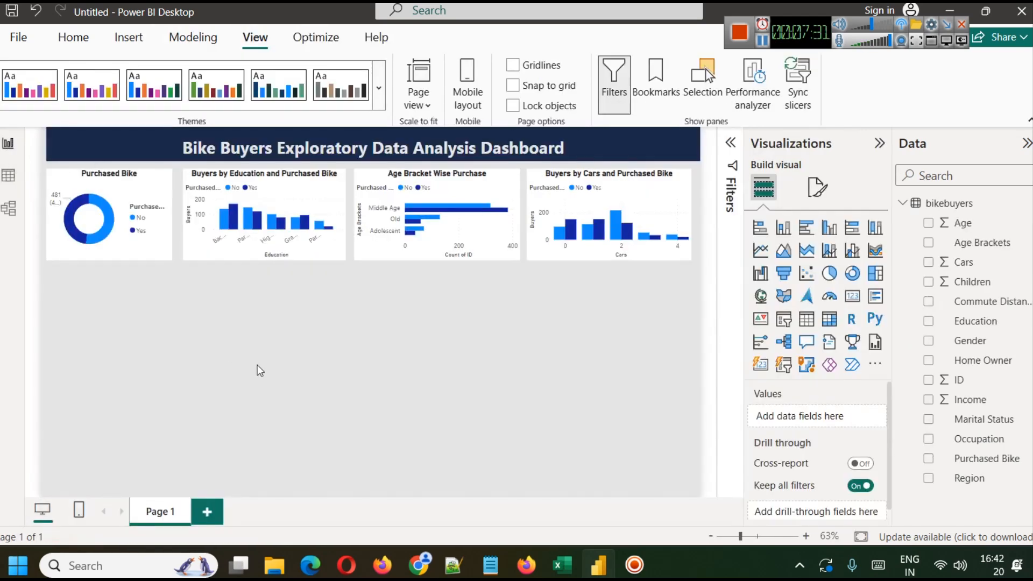
Step: Widen the Purchased Bike donut chart slightly and nudge the education chart to keep a gap between them
click(169, 214)
drag(172, 214, 178, 215)
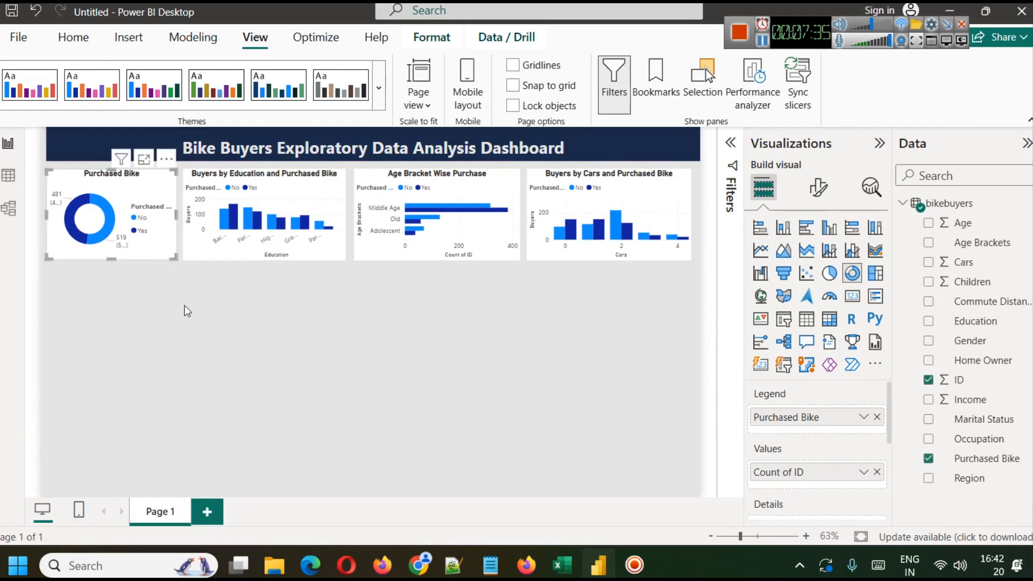
click(200, 321)
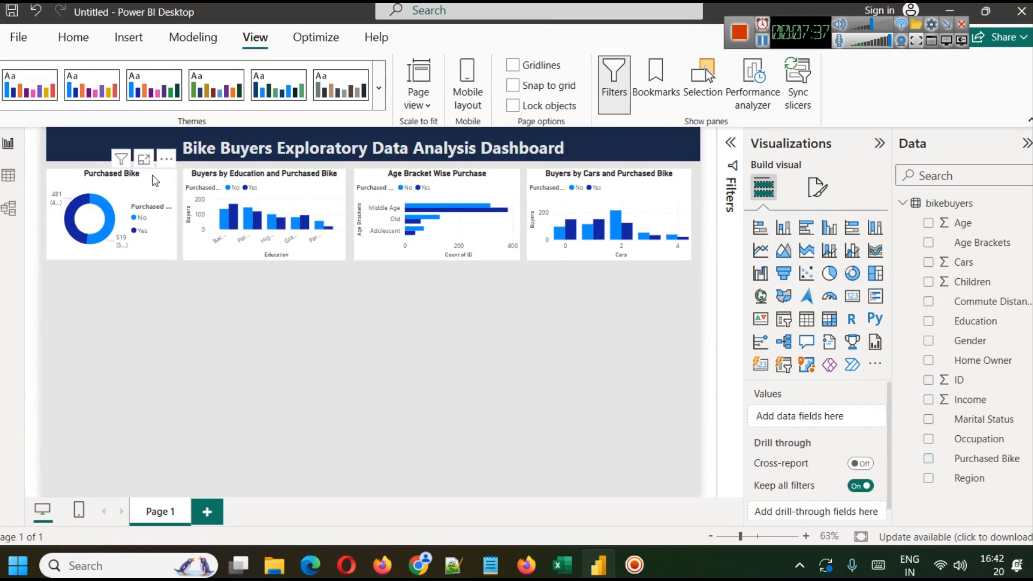
click(161, 213)
click(294, 197)
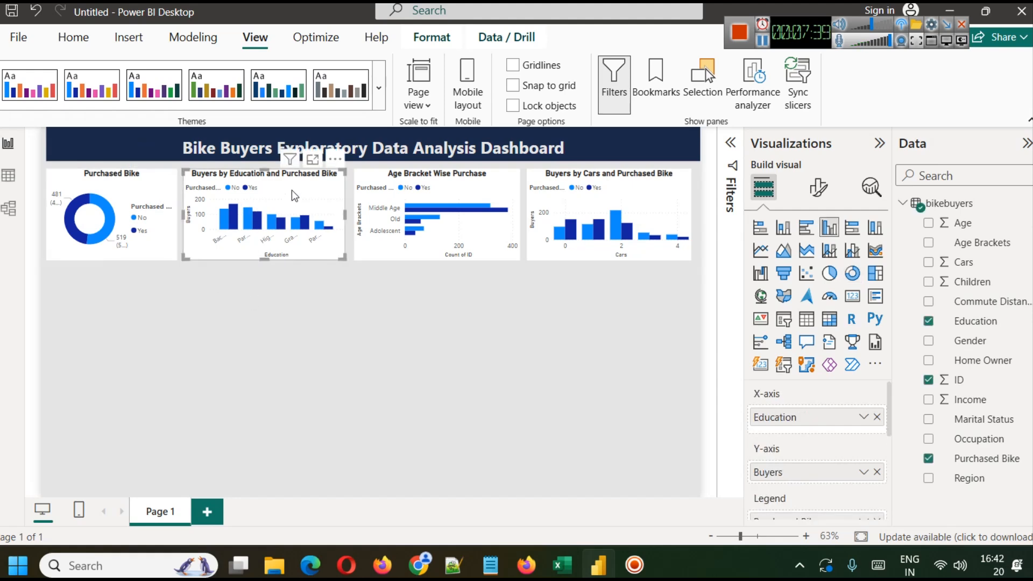
click(364, 333)
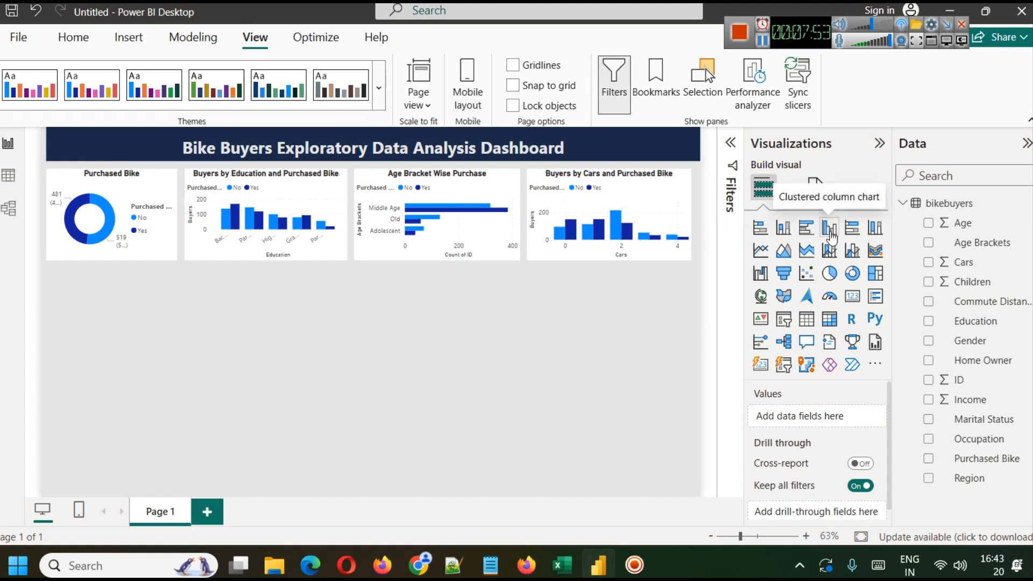
Step: Insert a stacked column chart and fit it directly beneath the Cars chart at the same width
click(793, 235)
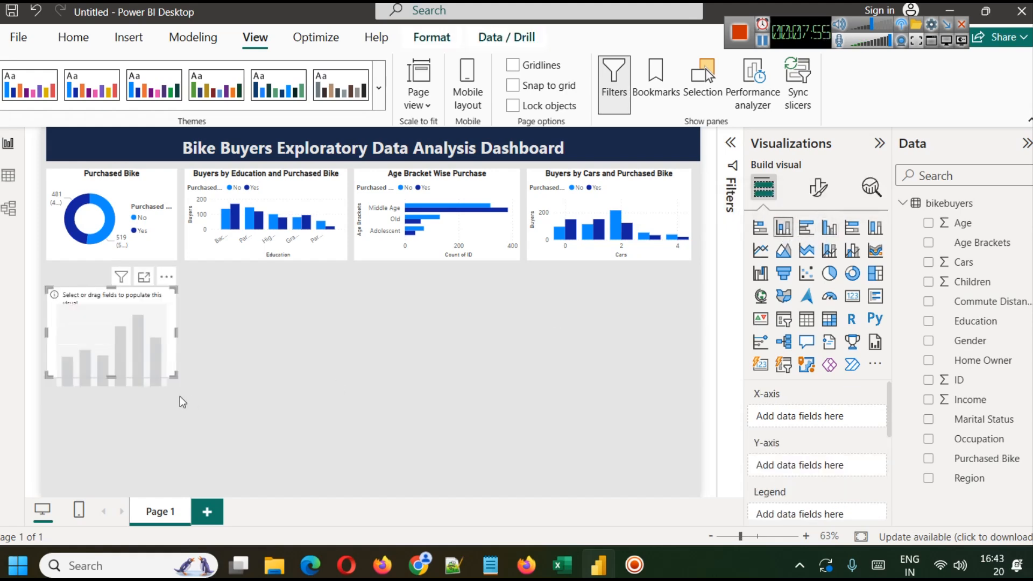
drag(120, 336, 632, 317)
drag(609, 357, 609, 363)
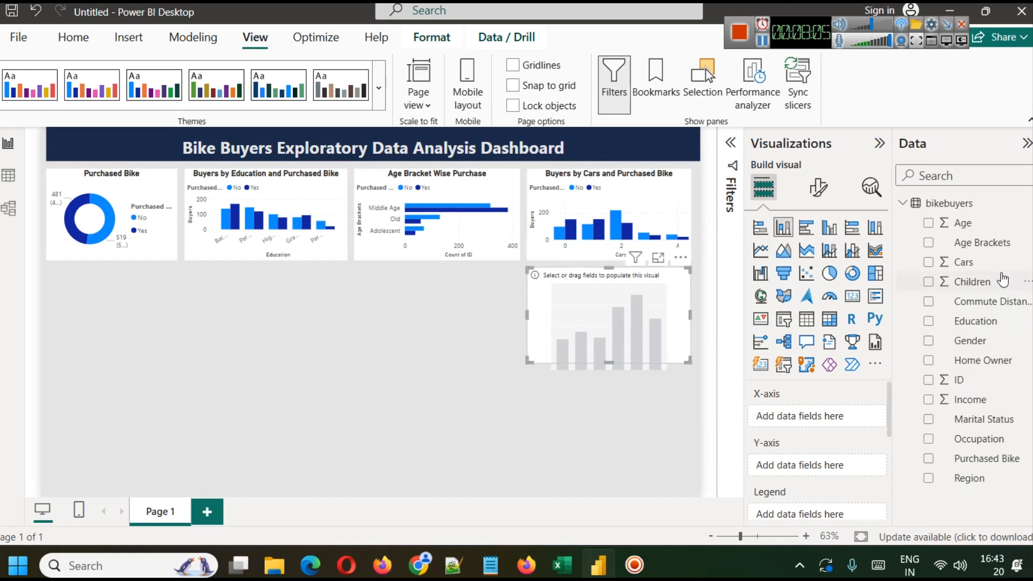
Step: Plot the count of ID by Income in the new stacked column chart and inspect it in focus mode
drag(967, 408, 823, 415)
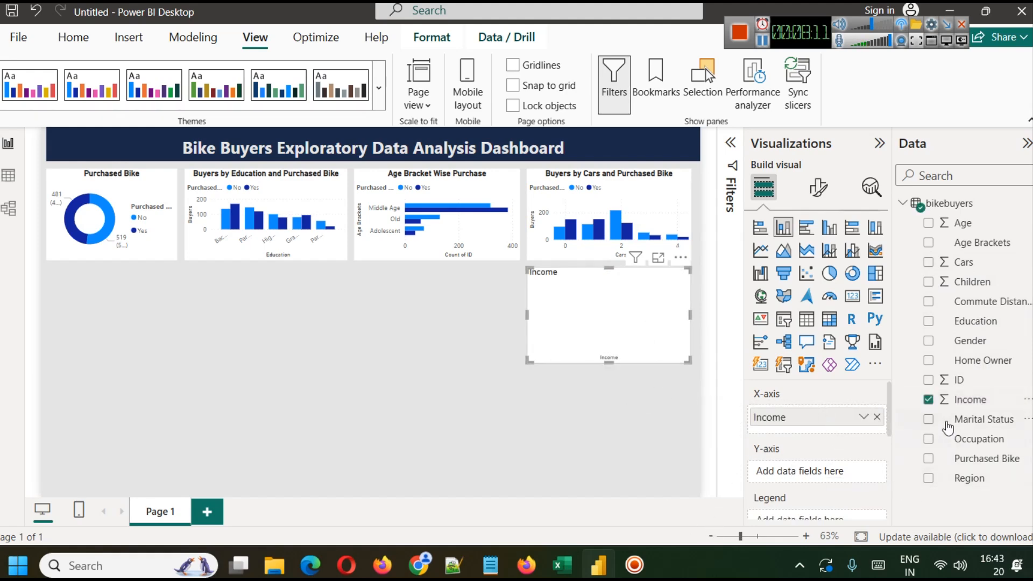
drag(954, 381, 805, 466)
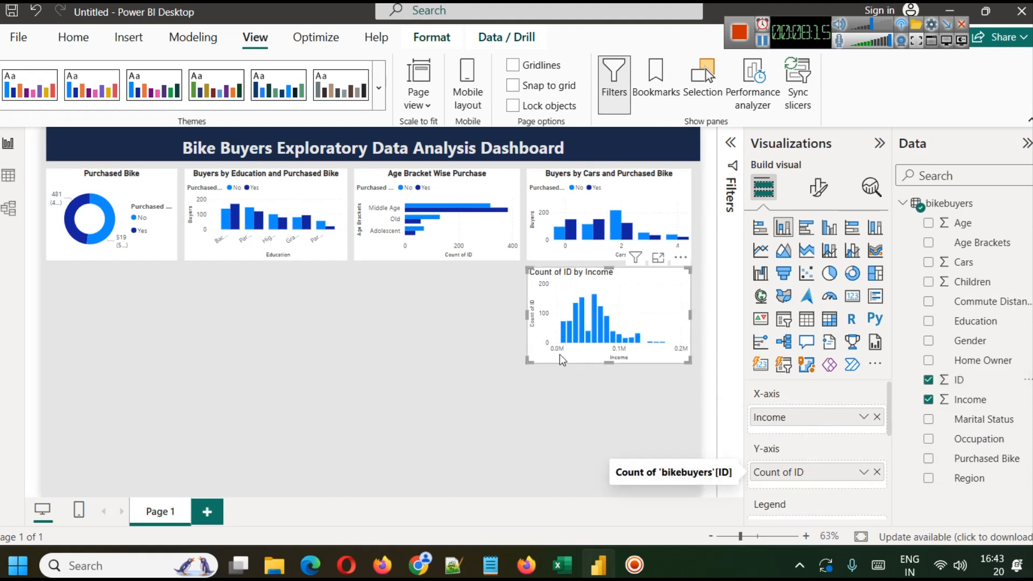
click(658, 258)
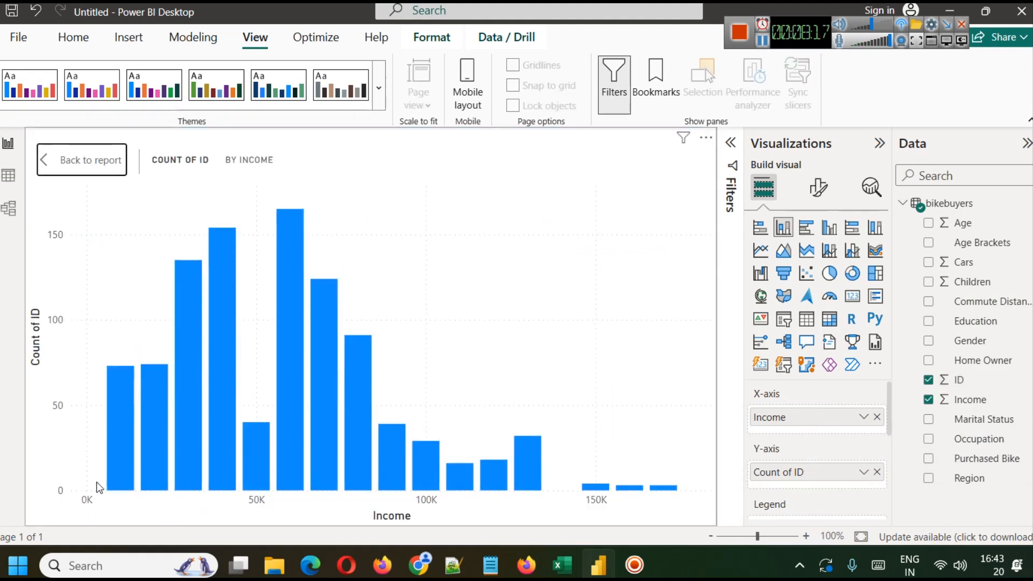
mouse_move(151, 461)
click(82, 159)
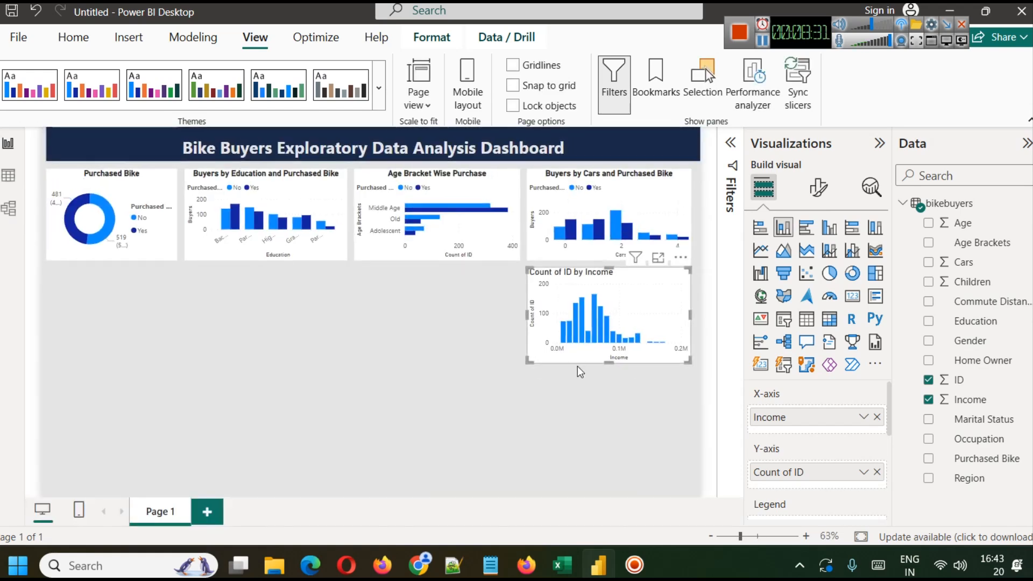
Step: Split the income chart by Purchased Bike as its legend and inspect it in focus mode
scroll(803, 423, down, 2)
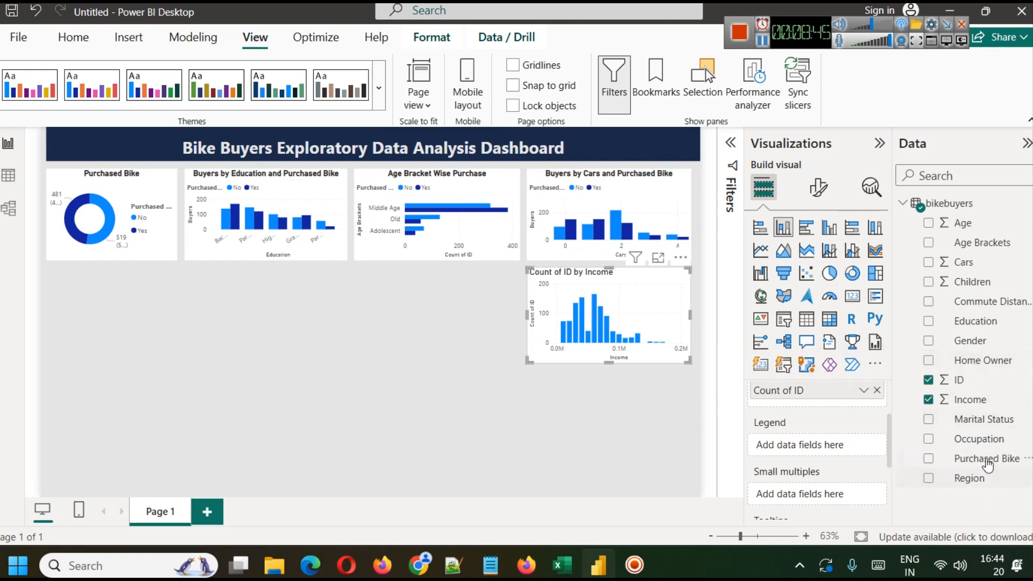
drag(984, 470, 760, 444)
click(657, 257)
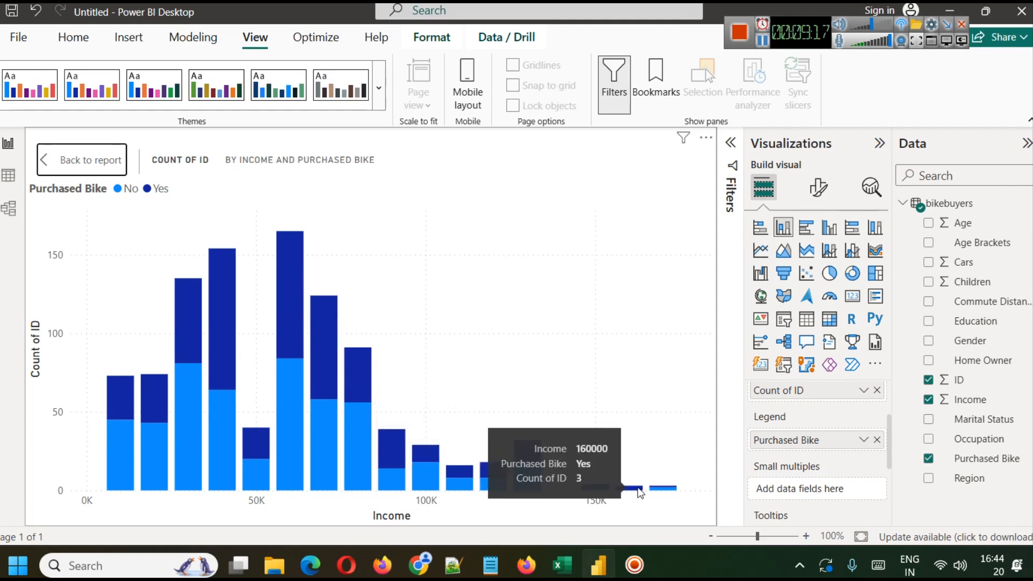
click(80, 153)
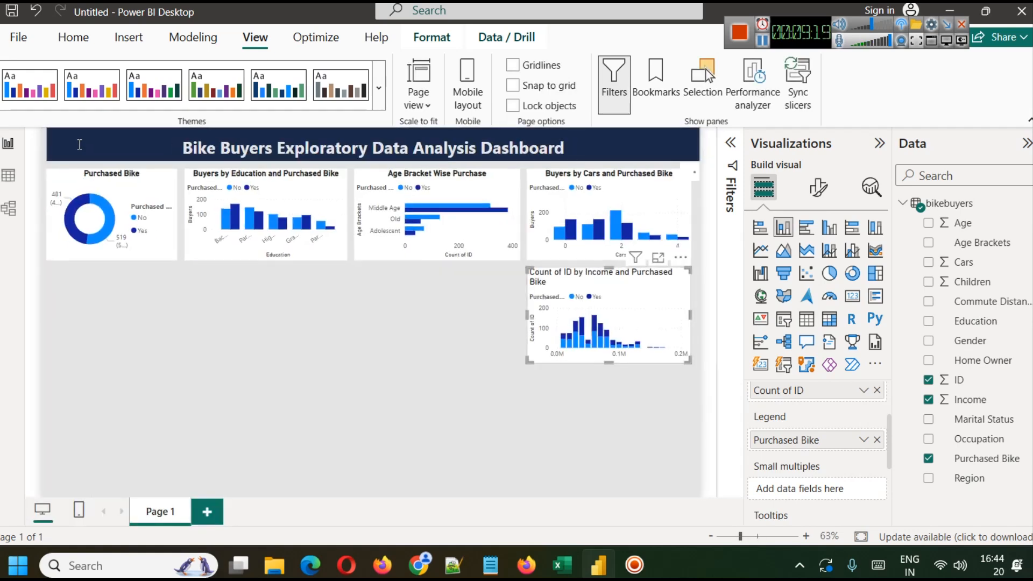
Step: Copy the Cars chart's formatting onto the income chart with the format painter
click(643, 437)
click(636, 177)
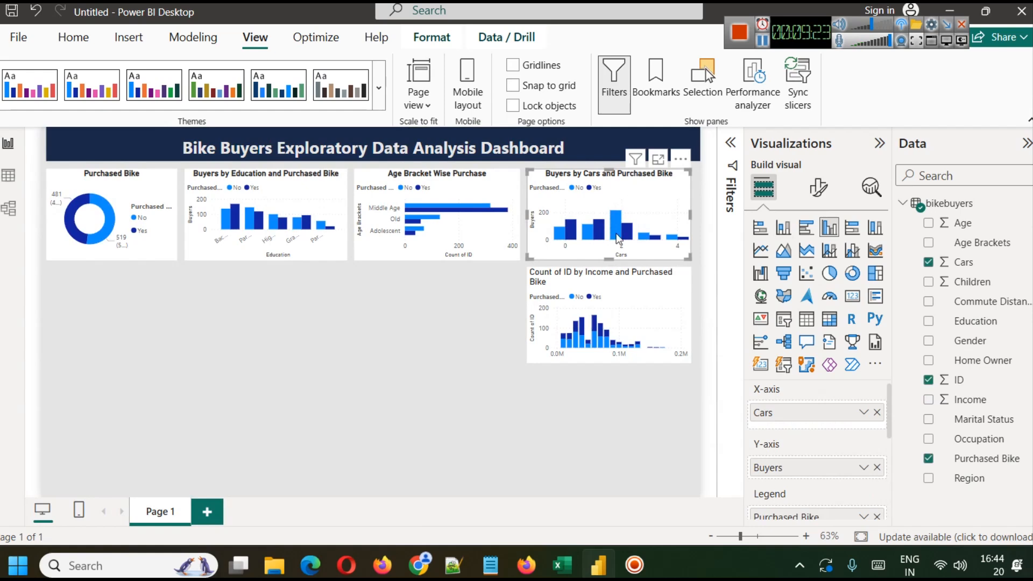
click(76, 39)
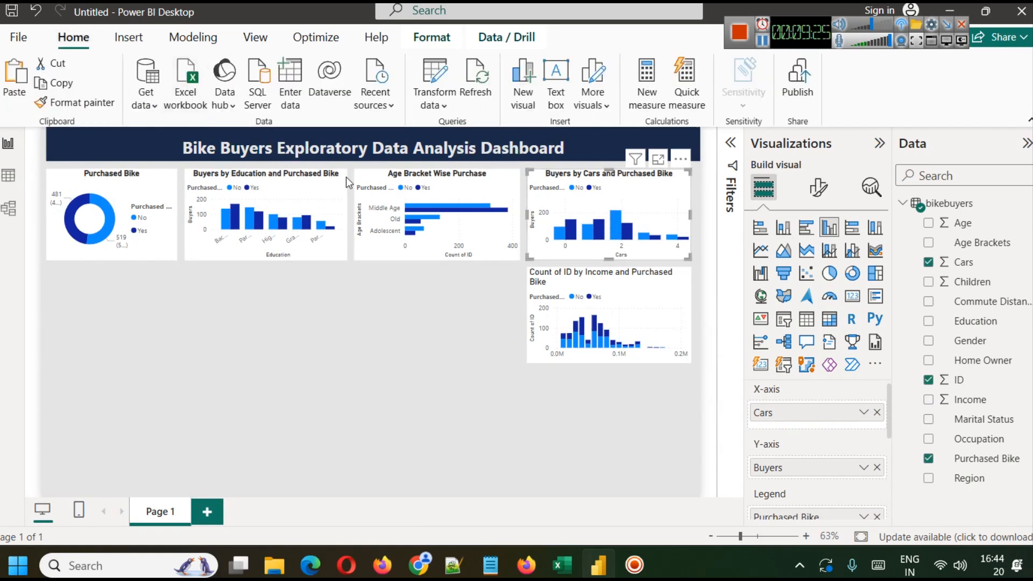
click(98, 103)
click(645, 289)
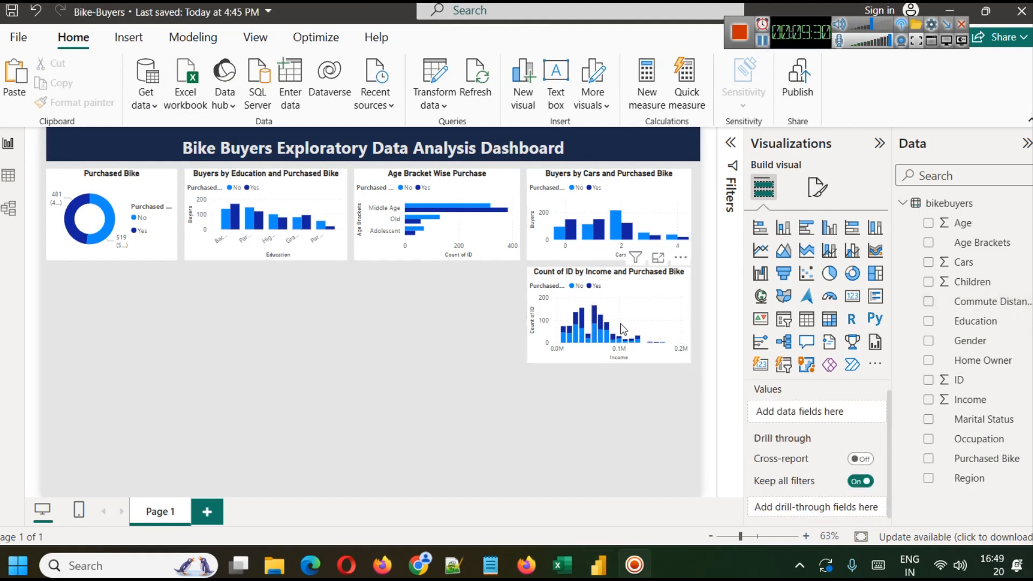
Step: Change the income chart's title to "Income wise Purchase Behavior"
click(618, 304)
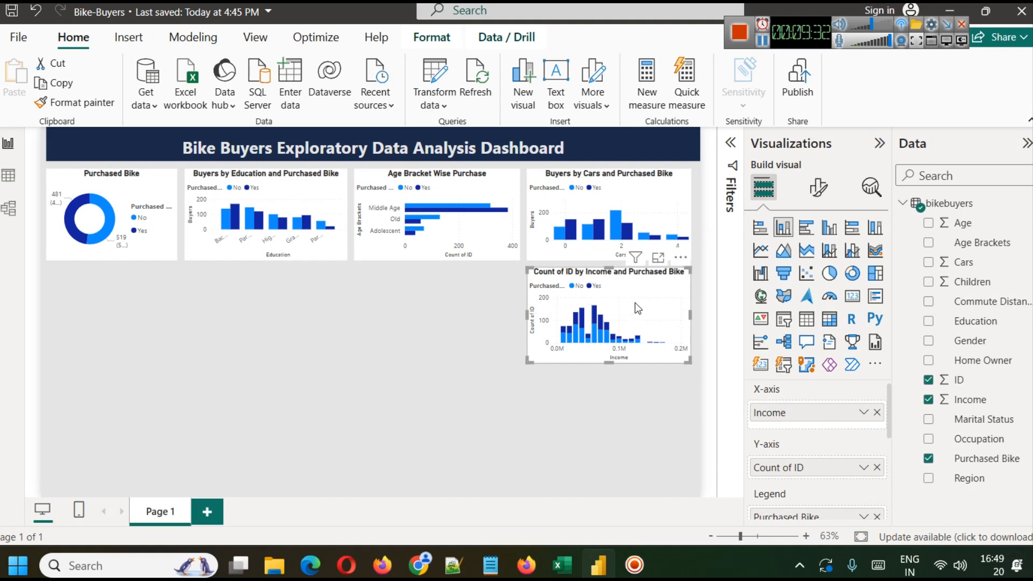
click(818, 187)
click(817, 260)
click(797, 349)
click(827, 415)
drag(827, 414, 695, 408)
key(BackSpace)
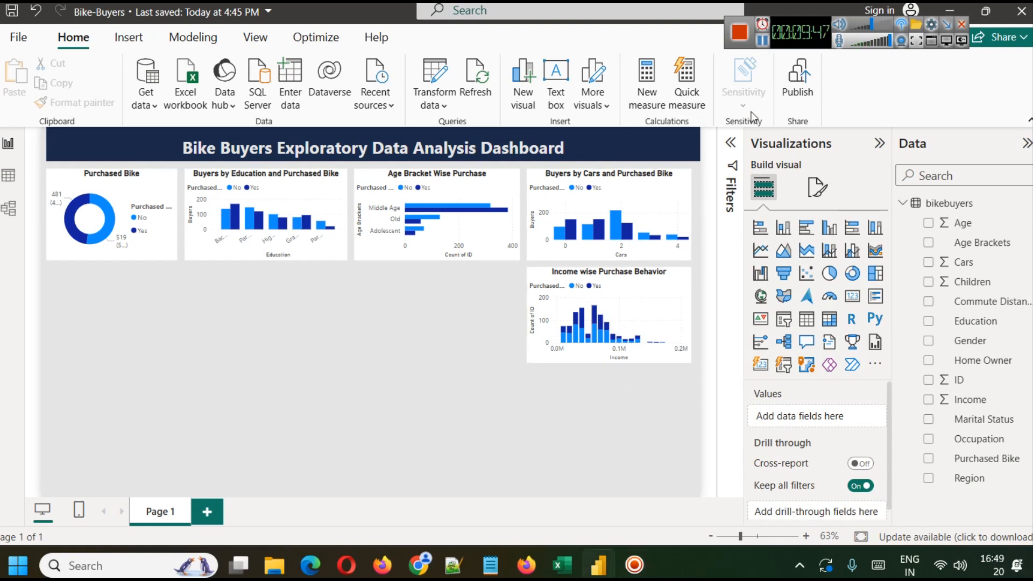
click(761, 43)
click(761, 42)
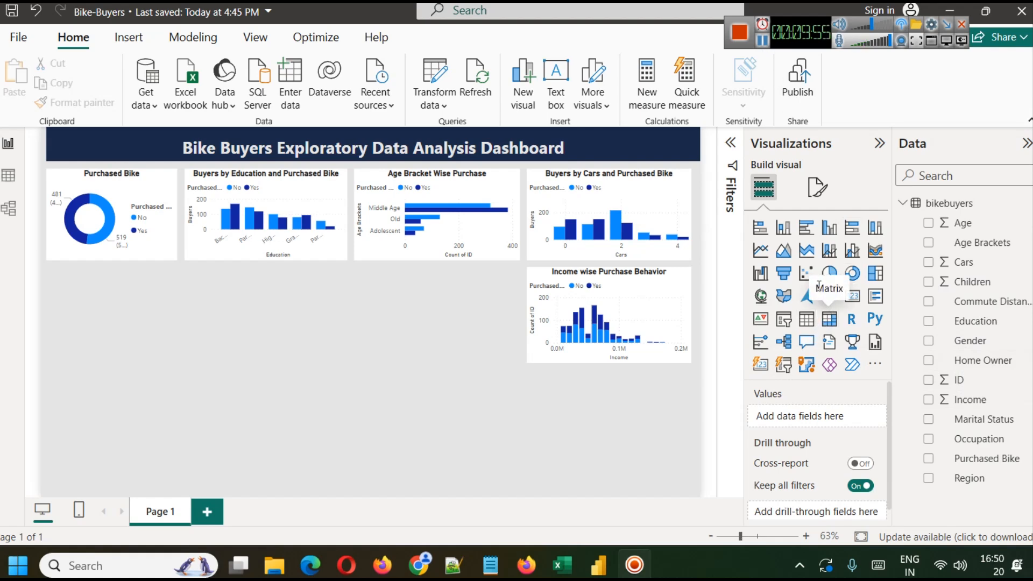
click(829, 318)
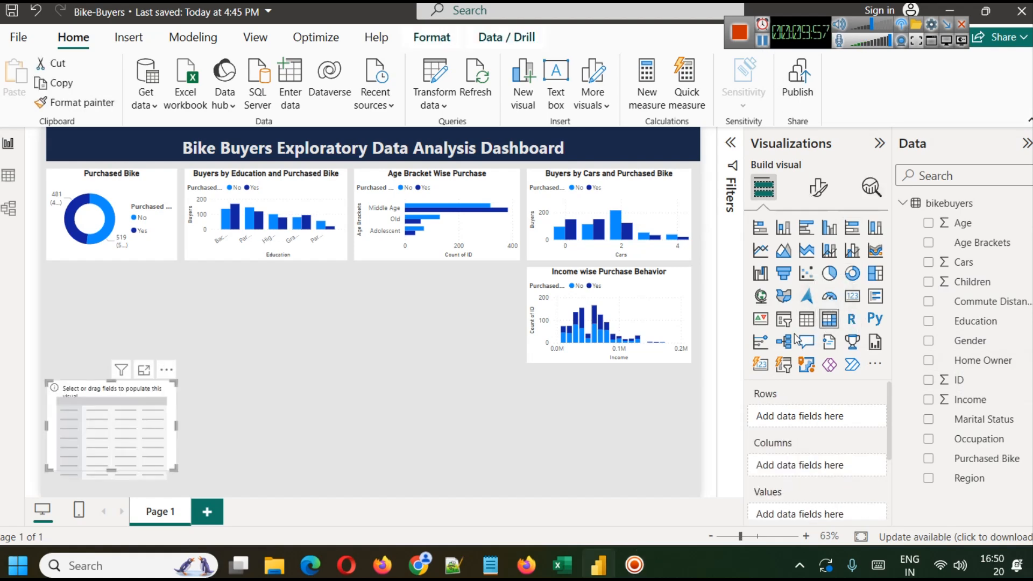
click(116, 413)
key(Delete)
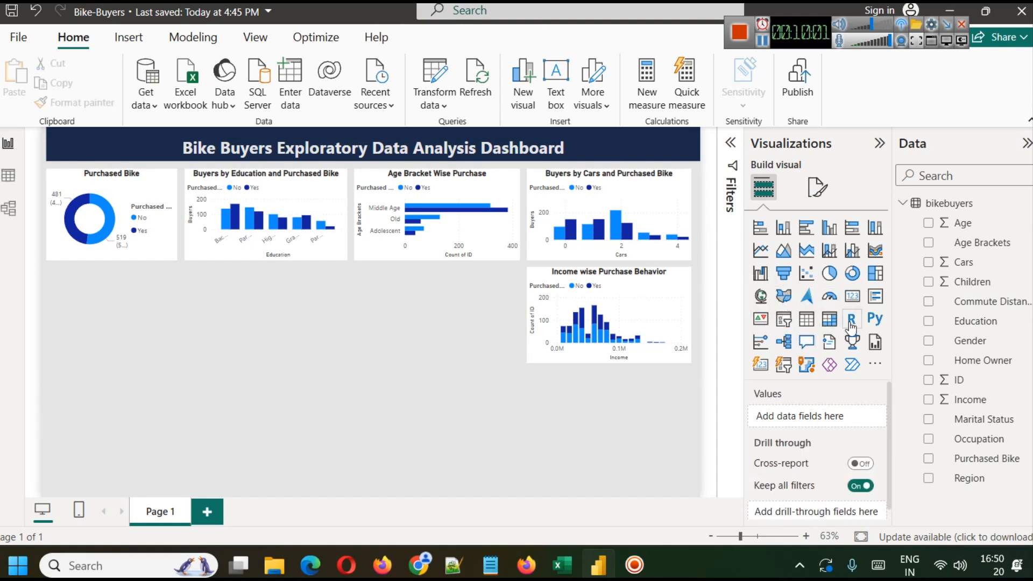
Step: Add a treemap beneath the donut chart with Home Owner as category, Purchased Bike as details and count of ID as values
click(876, 272)
drag(97, 440, 99, 330)
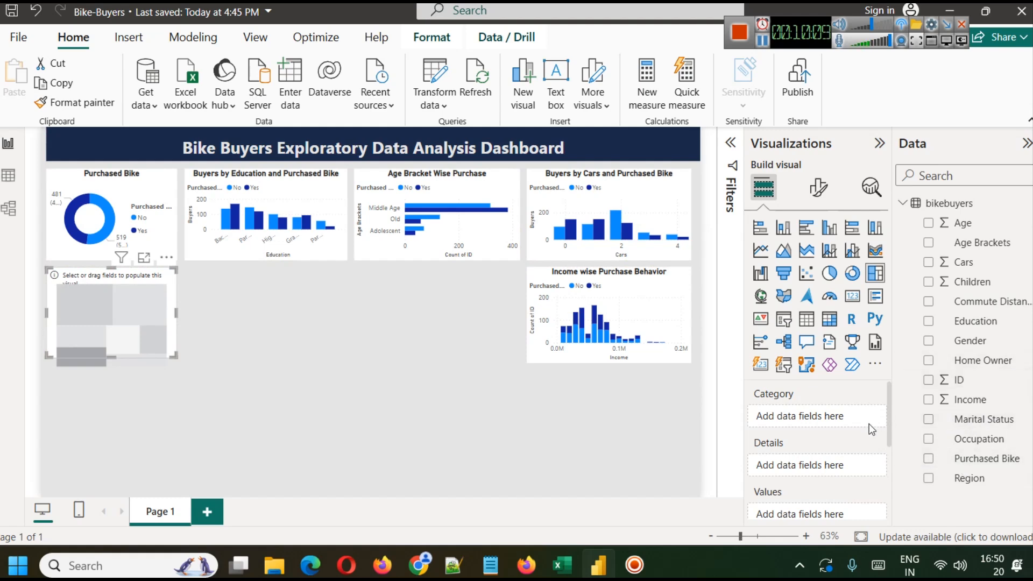
drag(987, 360, 812, 417)
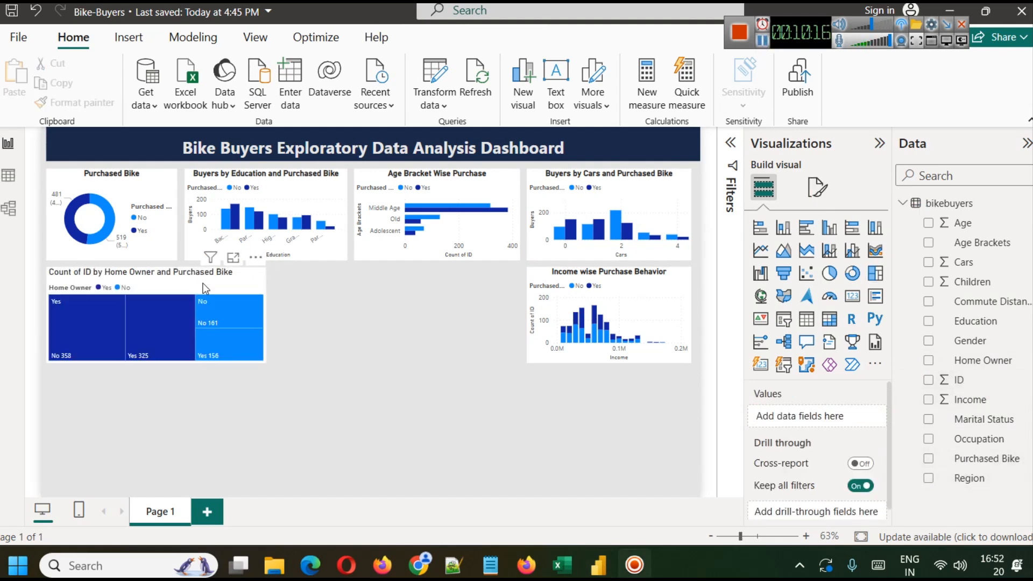
click(143, 276)
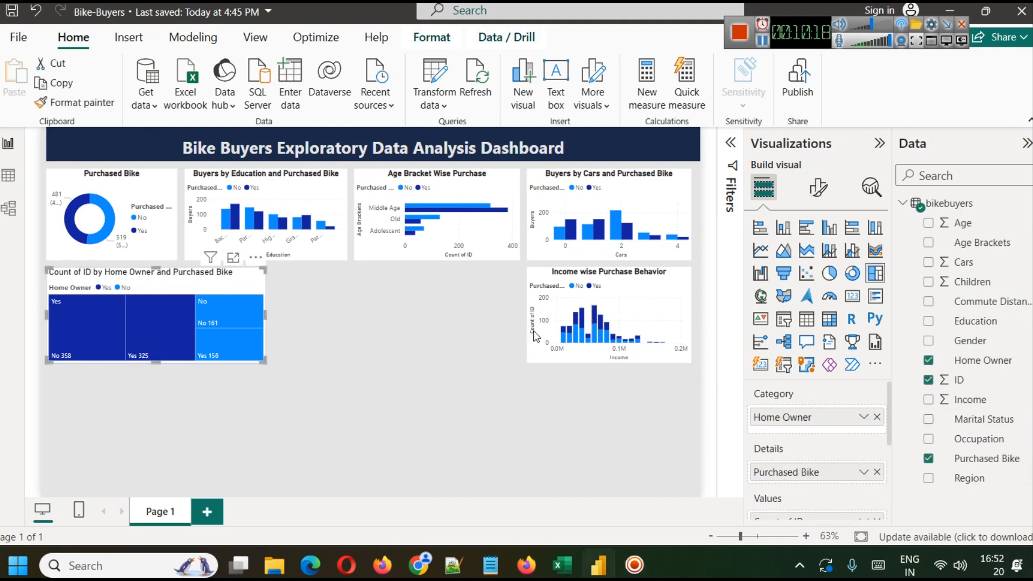
scroll(822, 429, down, 3)
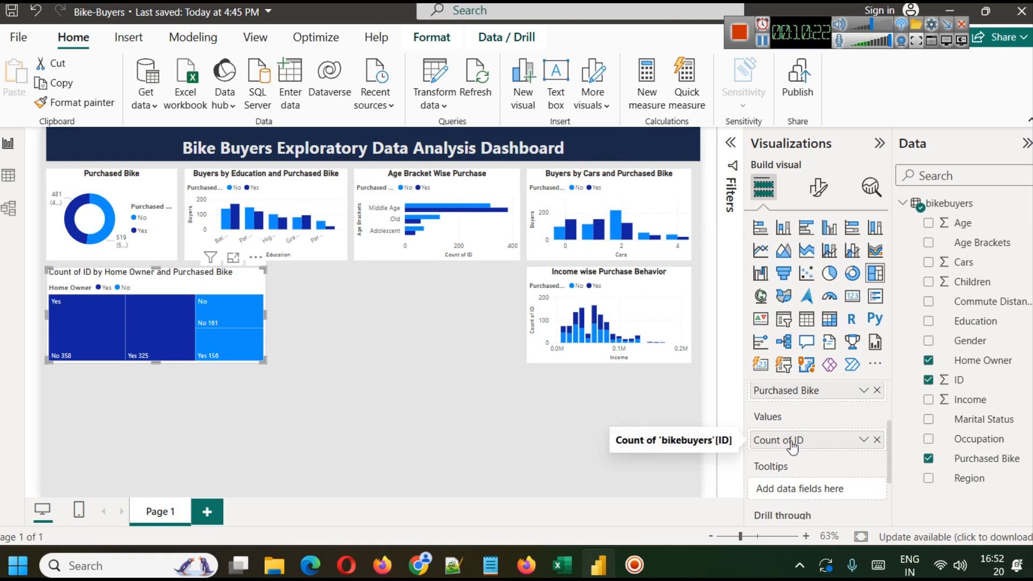
Step: Examine the treemap in focus mode and on the report page, comparing bike purchases of home owners and non-owners
click(232, 257)
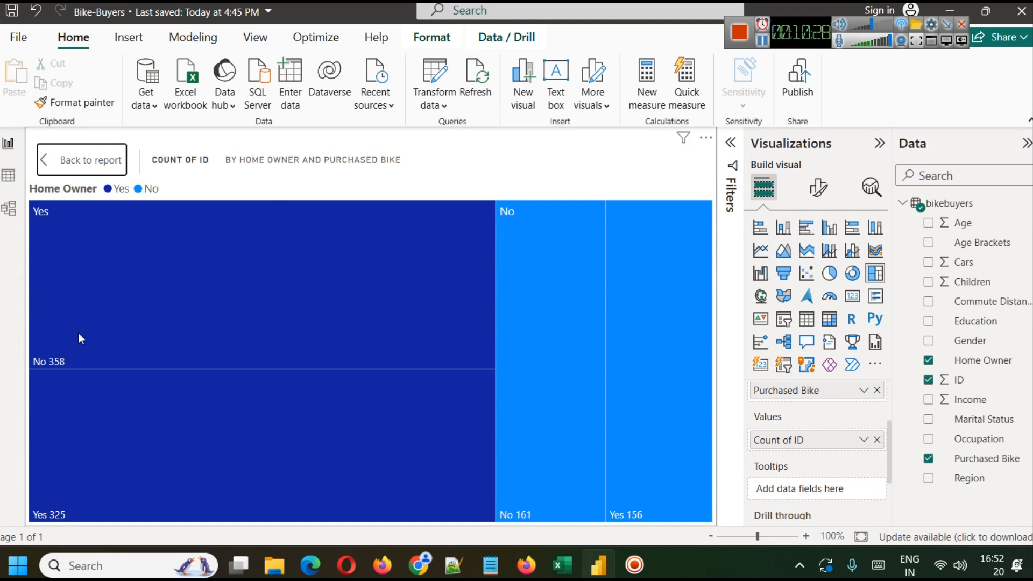
mouse_move(59, 361)
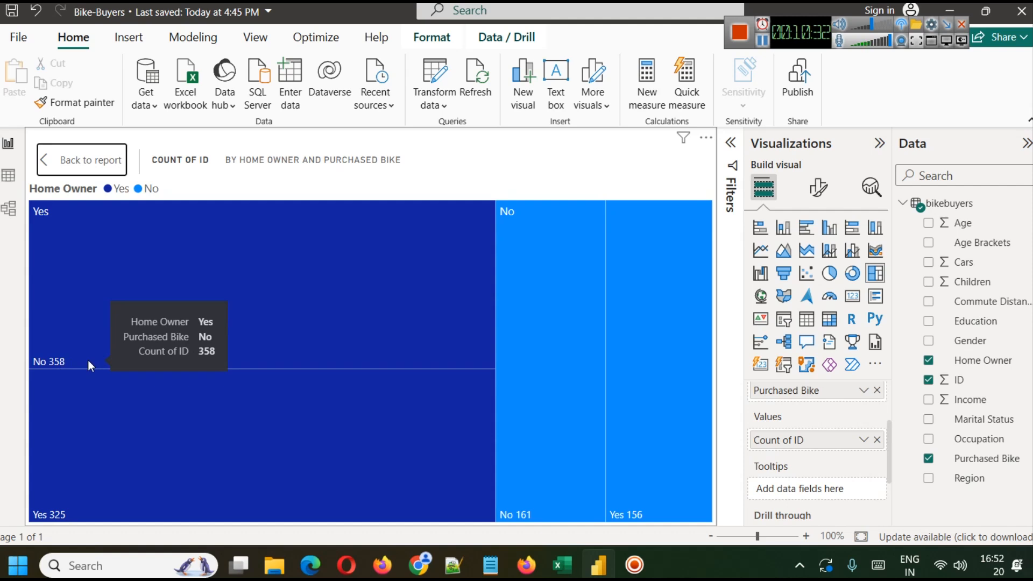
mouse_move(108, 447)
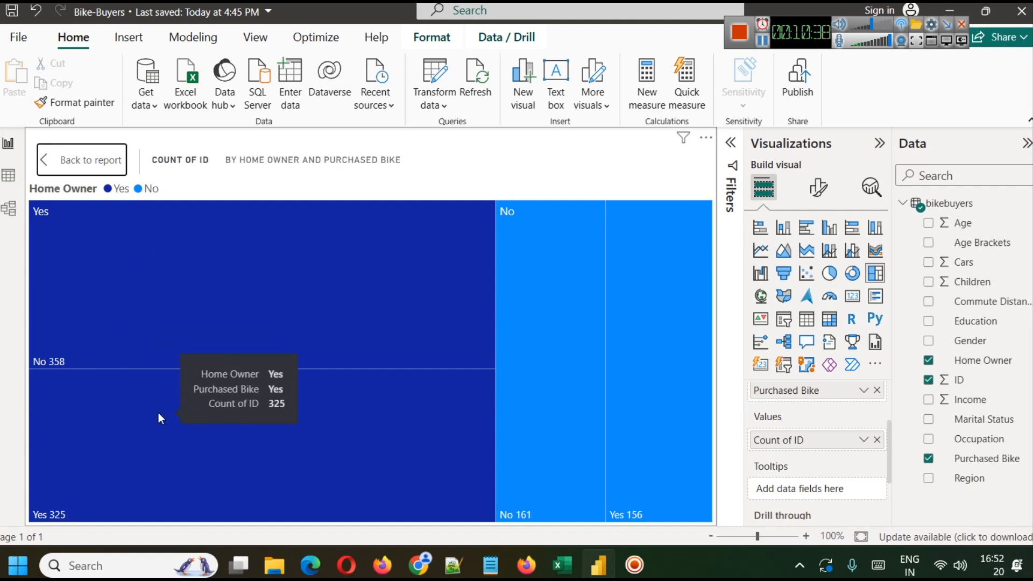
mouse_move(603, 383)
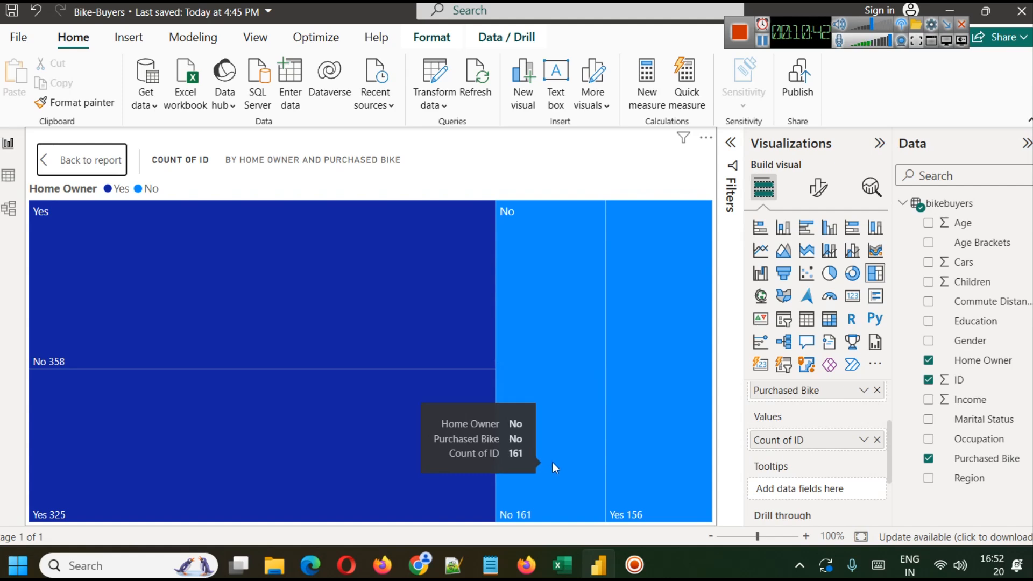
click(71, 160)
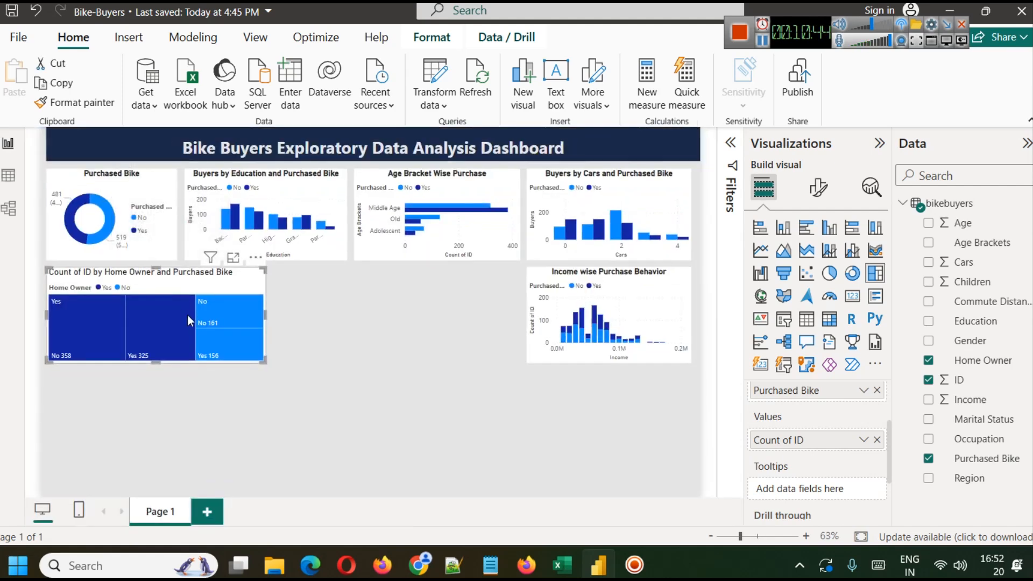
mouse_move(208, 334)
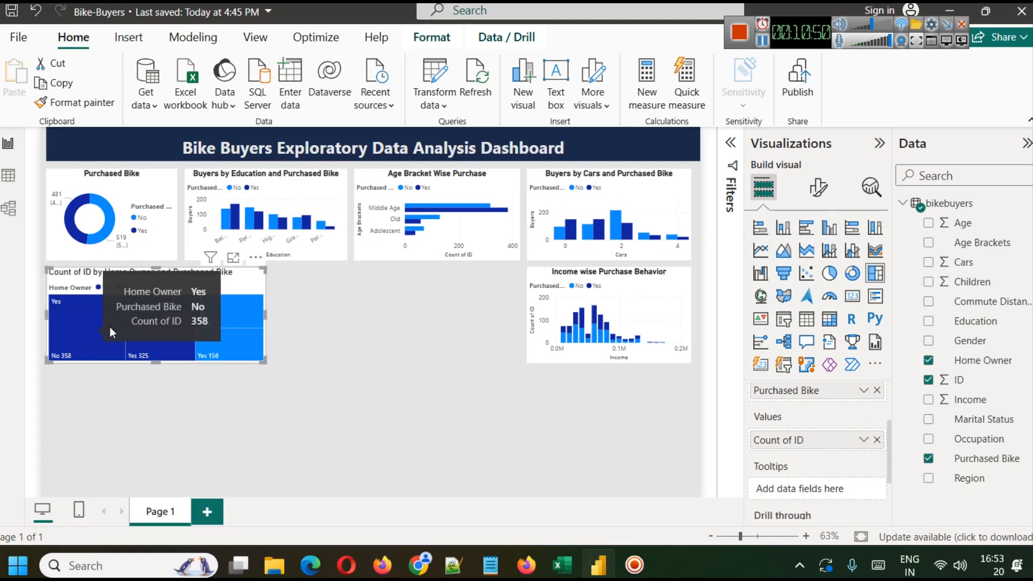
mouse_move(150, 327)
mouse_move(89, 331)
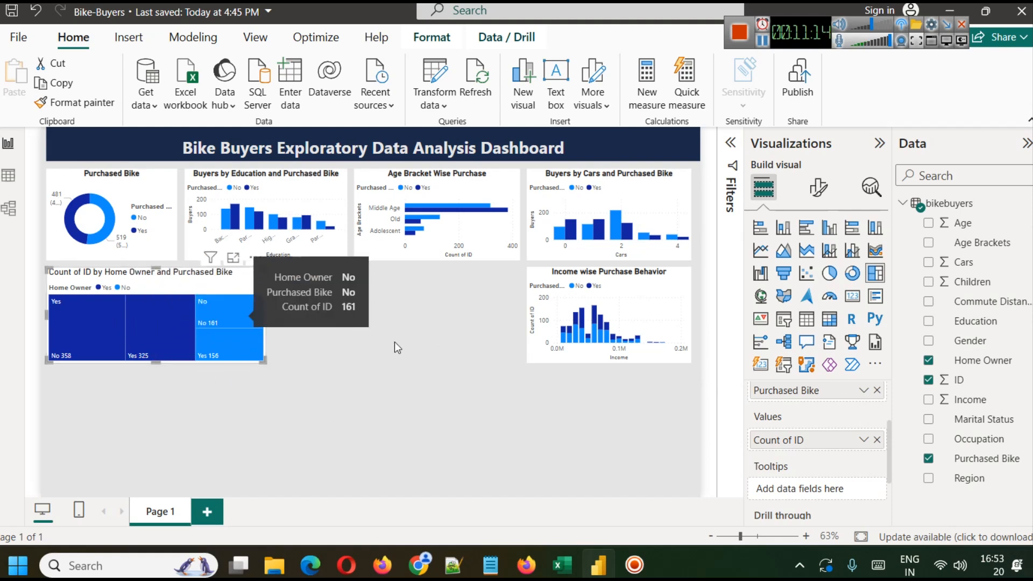
Step: Copy the Purchased Bike donut chart's formatting onto the home owner treemap with the format painter
click(567, 207)
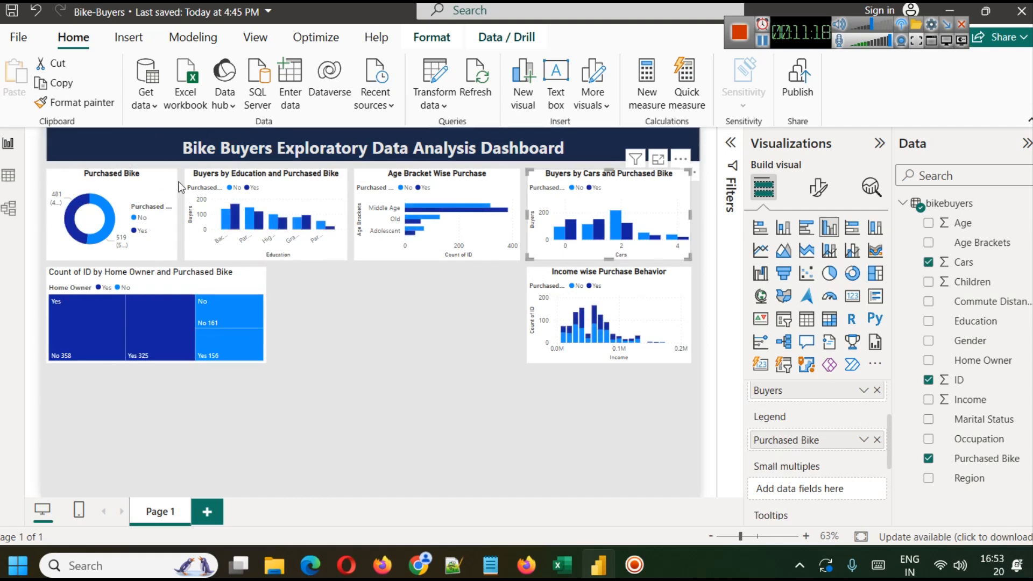
click(141, 185)
click(75, 101)
click(156, 270)
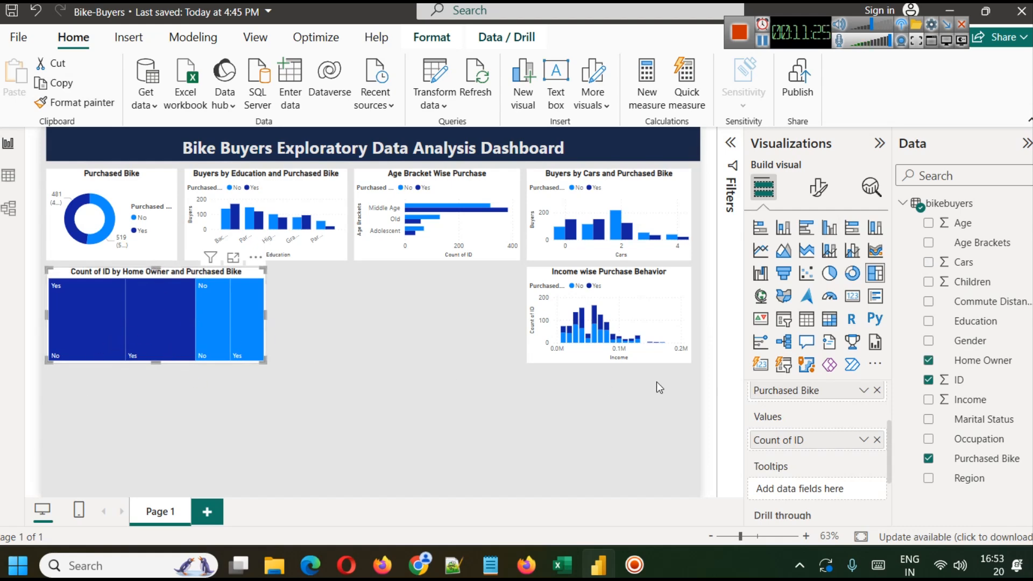
Step: Turn on the legend of the home owner treemap
click(818, 189)
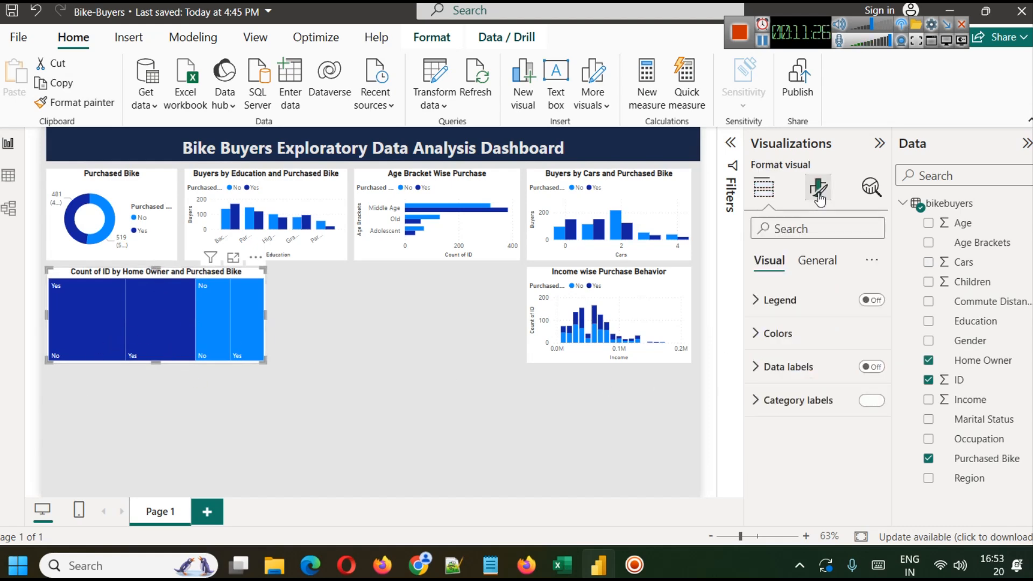
click(869, 301)
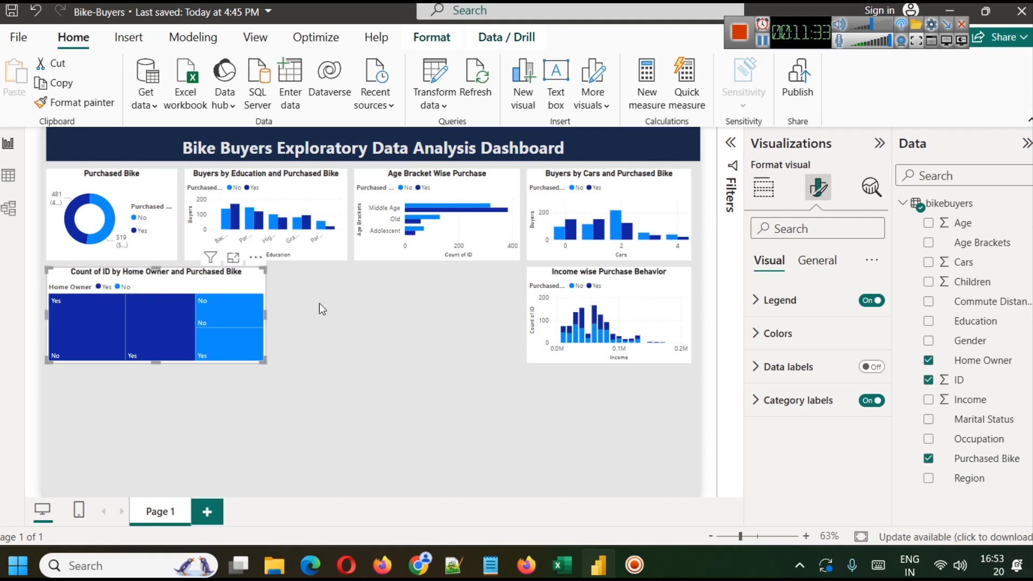
Step: Convert the home owner treemap to a clustered column chart, narrow it to the donut chart's width, and check it in focus mode
click(763, 187)
click(851, 250)
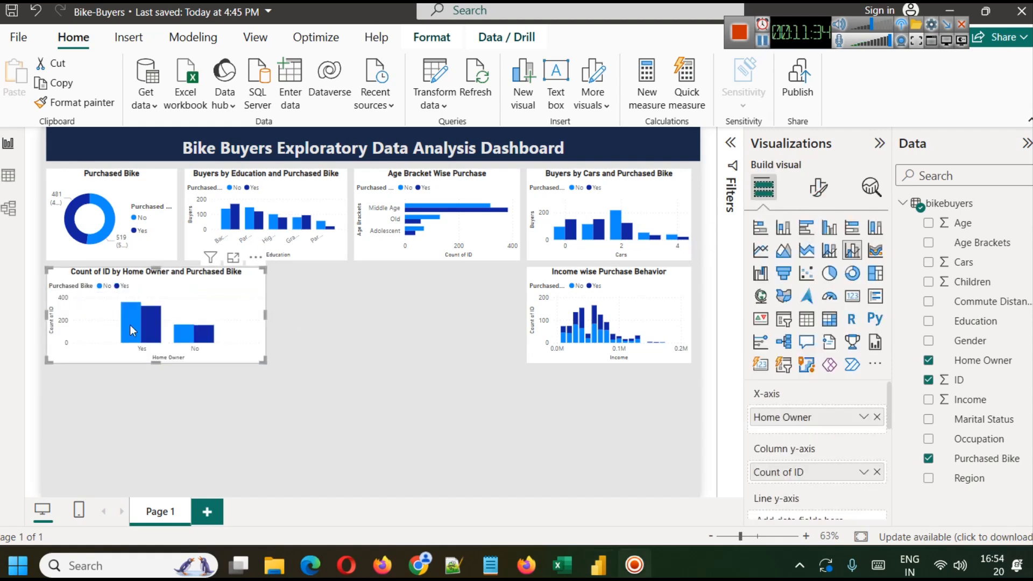
click(829, 227)
drag(267, 315, 177, 313)
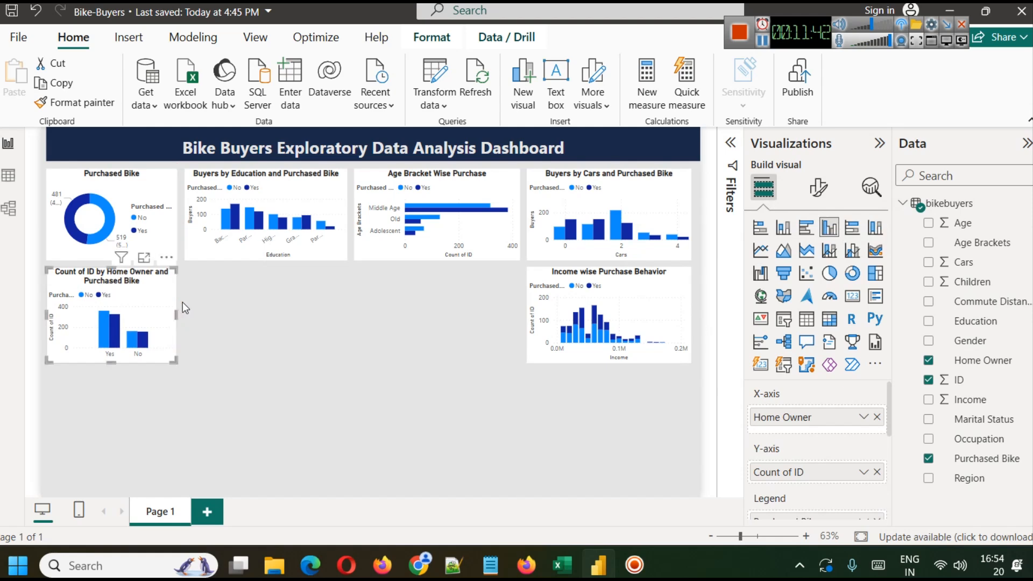
click(250, 388)
click(143, 296)
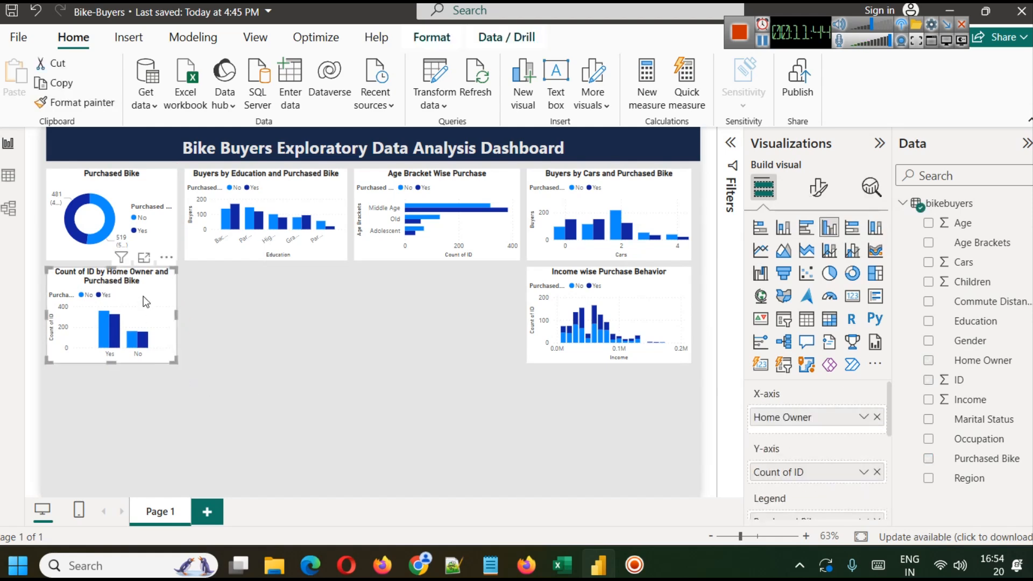
click(145, 259)
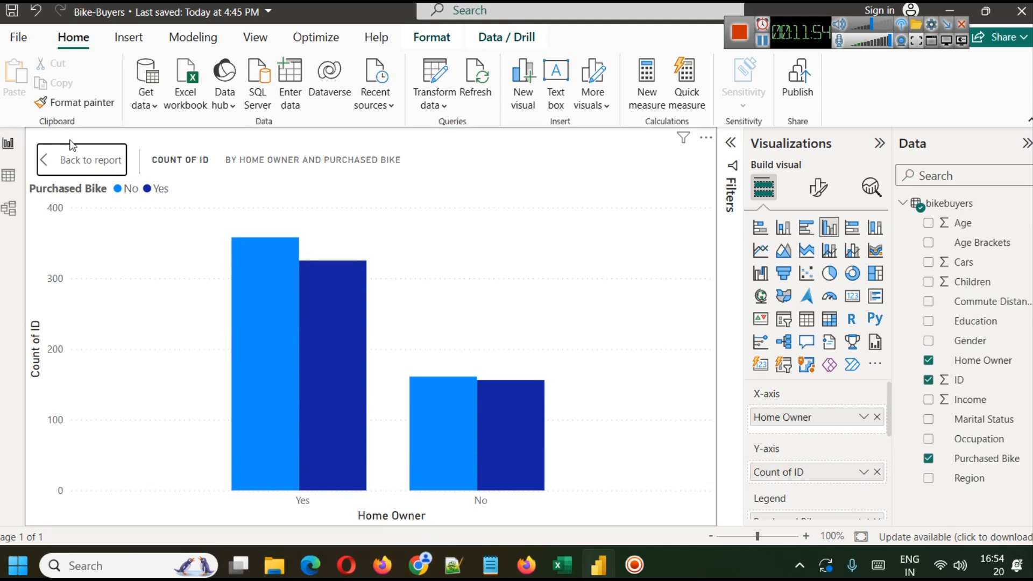
click(86, 168)
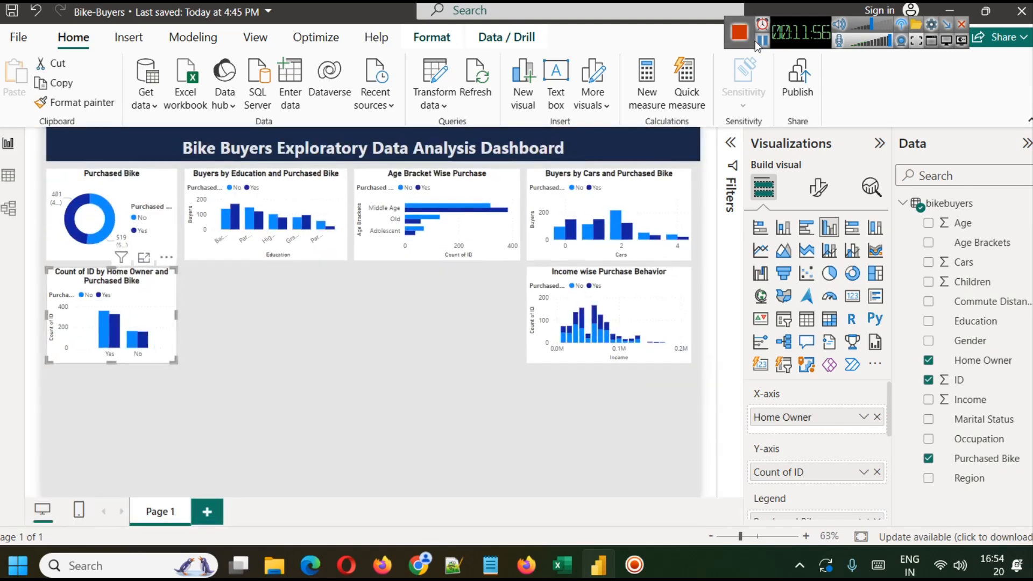
Step: Add a pie chart beneath the donut chart with Gender as legend and count of ID as values, and view it in focus mode
click(829, 273)
drag(125, 431, 123, 315)
click(221, 366)
click(112, 301)
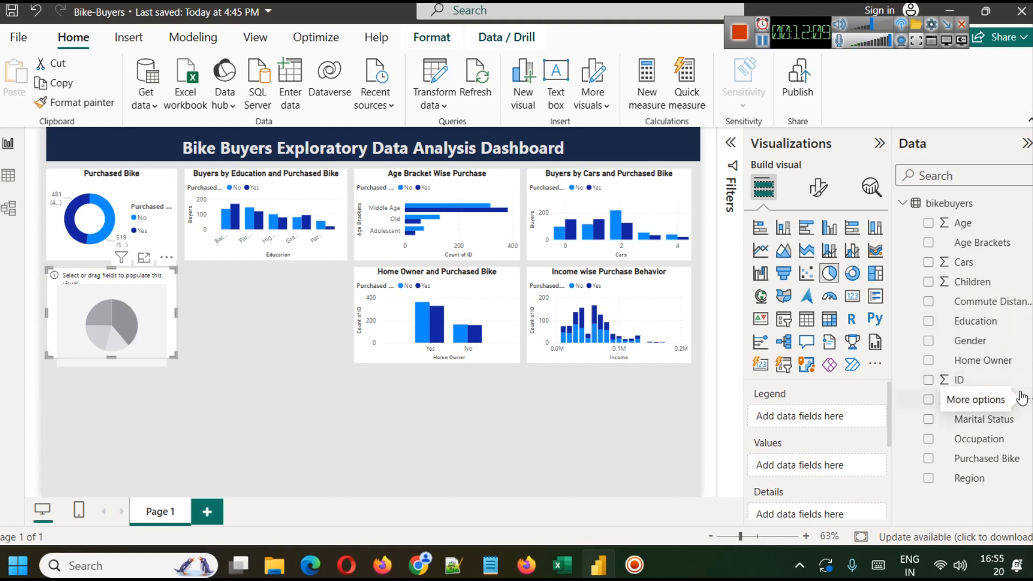
drag(992, 341, 823, 418)
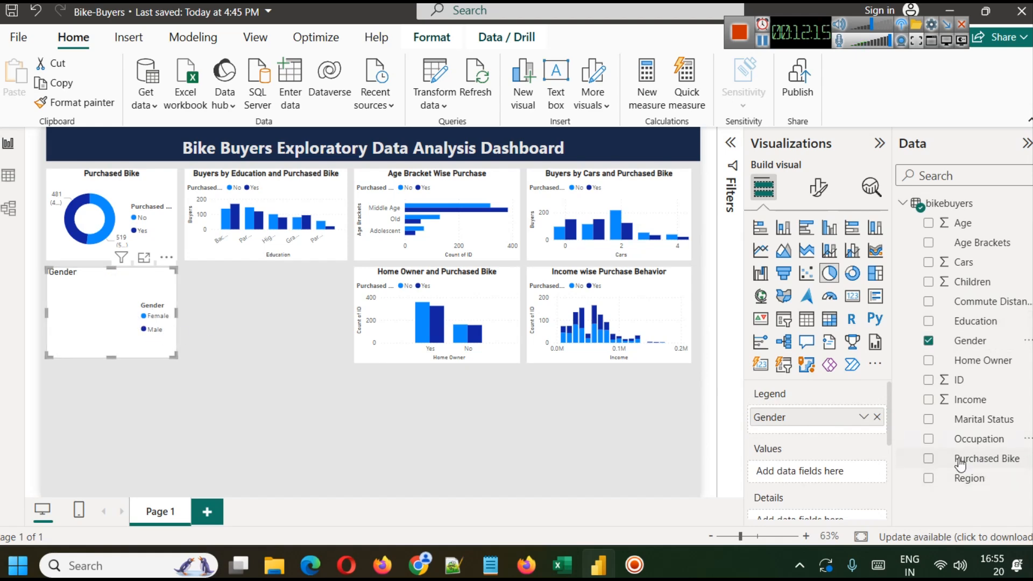
drag(963, 381, 787, 467)
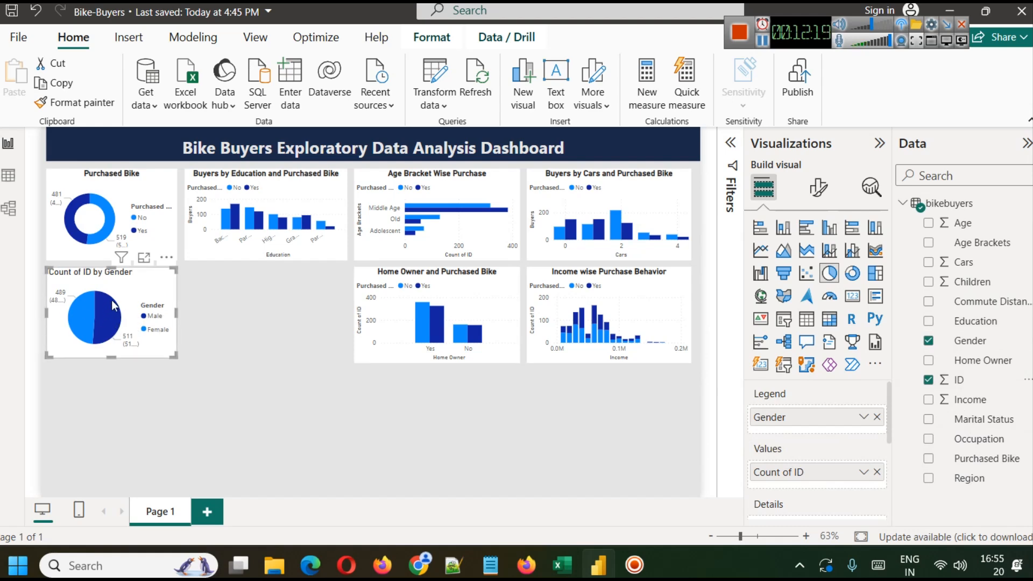
click(144, 257)
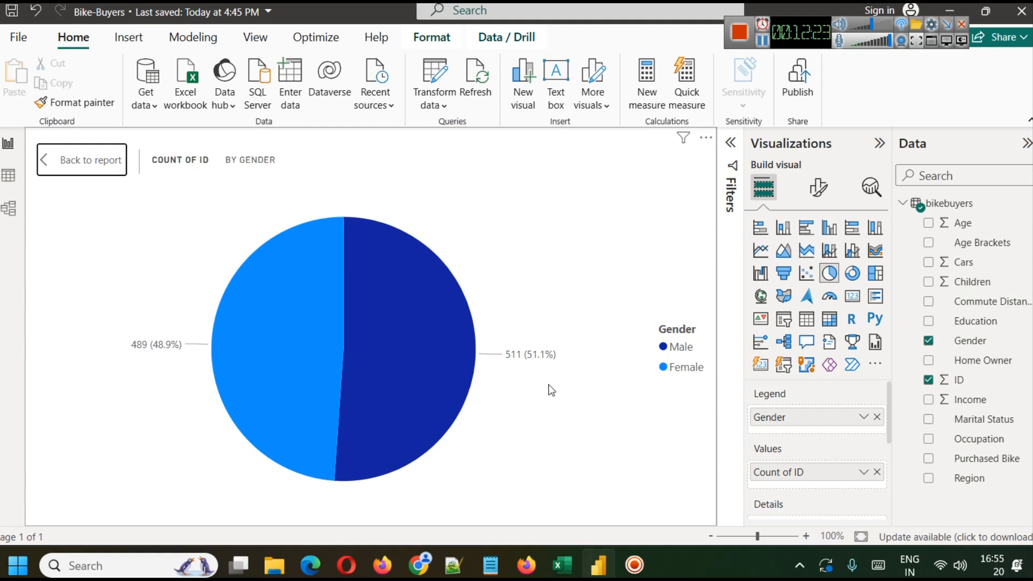
click(100, 168)
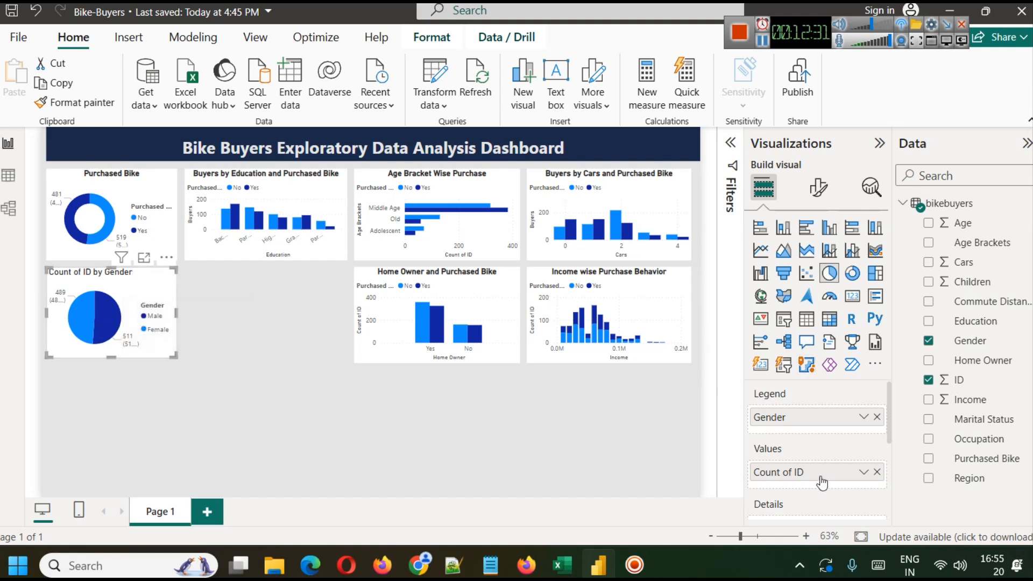
Step: Add Purchased Bike as details of the gender pie chart and inspect its slices in focus mode
scroll(821, 480, down, 3)
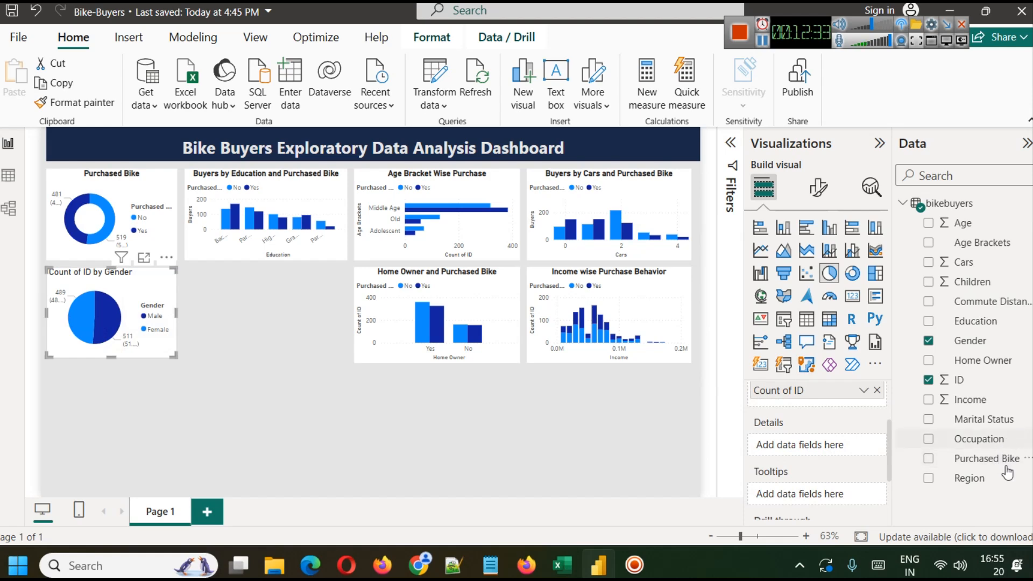
drag(988, 461, 832, 452)
click(143, 260)
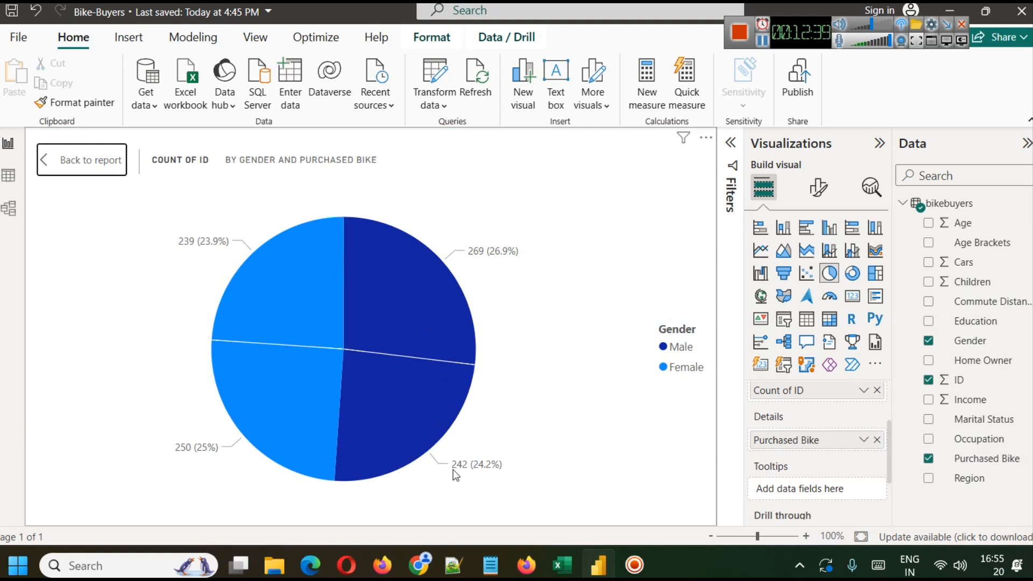
mouse_move(423, 420)
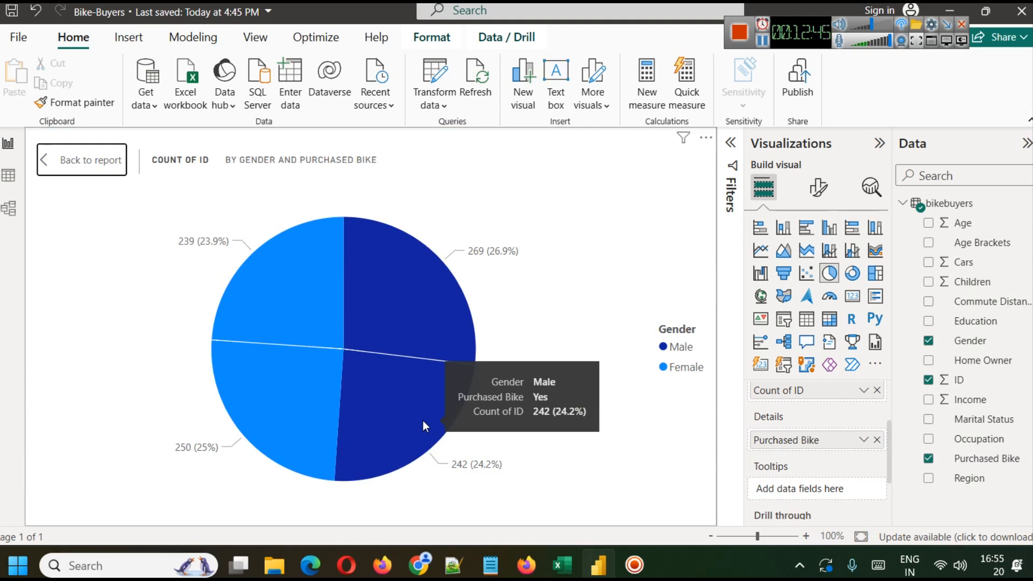
mouse_move(438, 292)
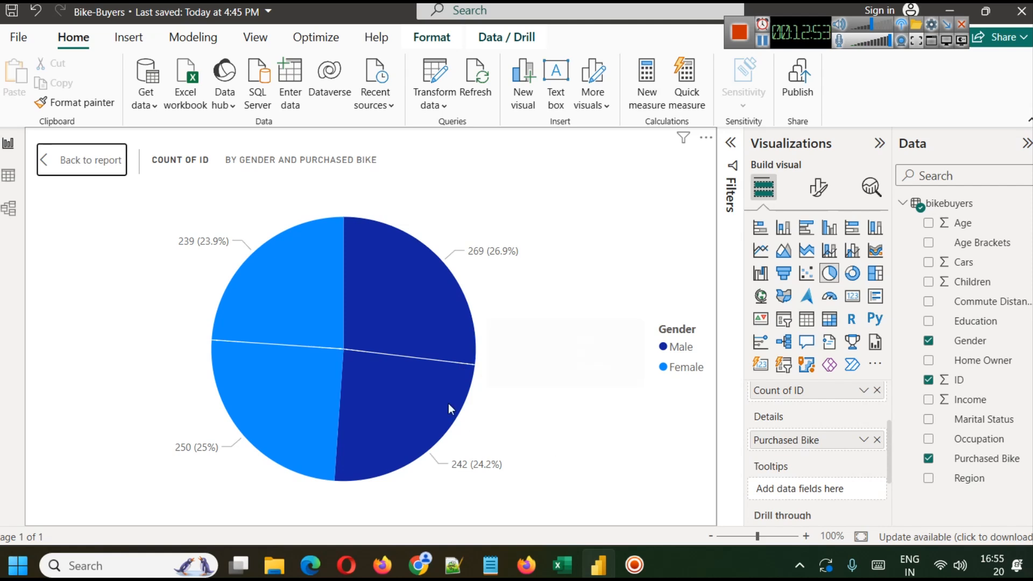
mouse_move(296, 288)
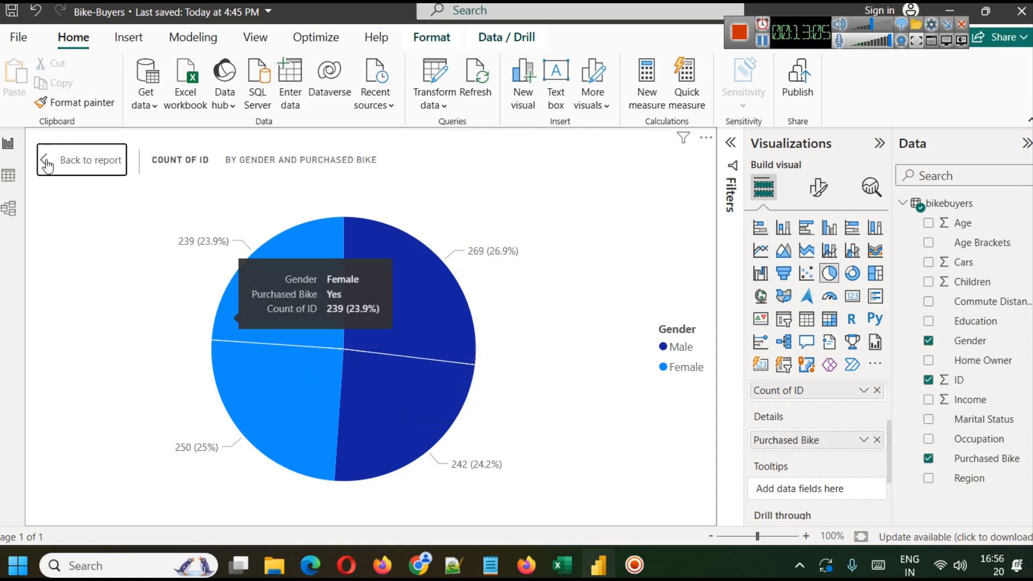
click(80, 160)
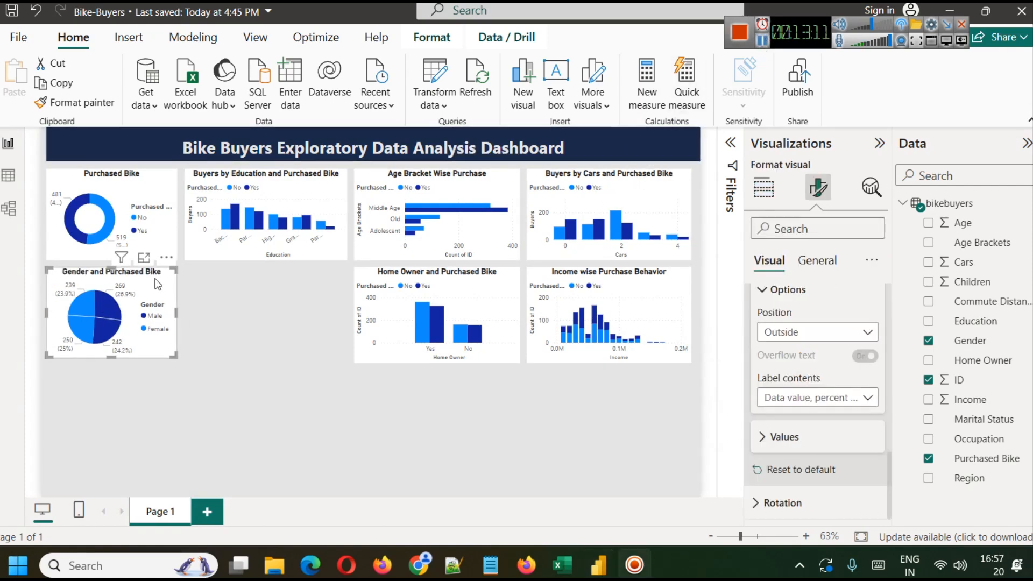
Step: Turn the gender pie chart's detail labels off and back on
scroll(791, 398, up, 6)
scroll(821, 382, up, 3)
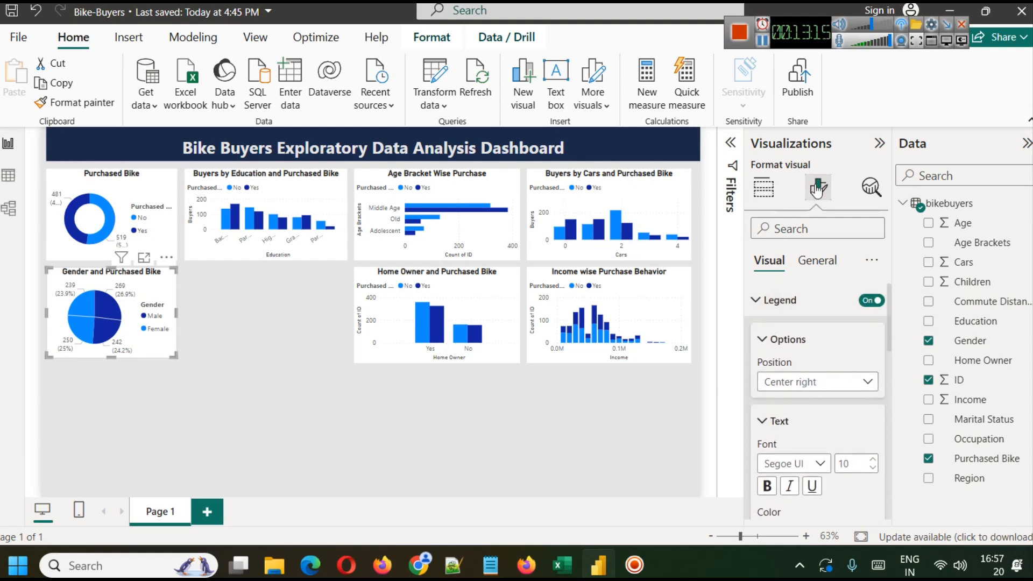
scroll(801, 349, down, 4)
scroll(802, 382, down, 4)
scroll(796, 388, up, 2)
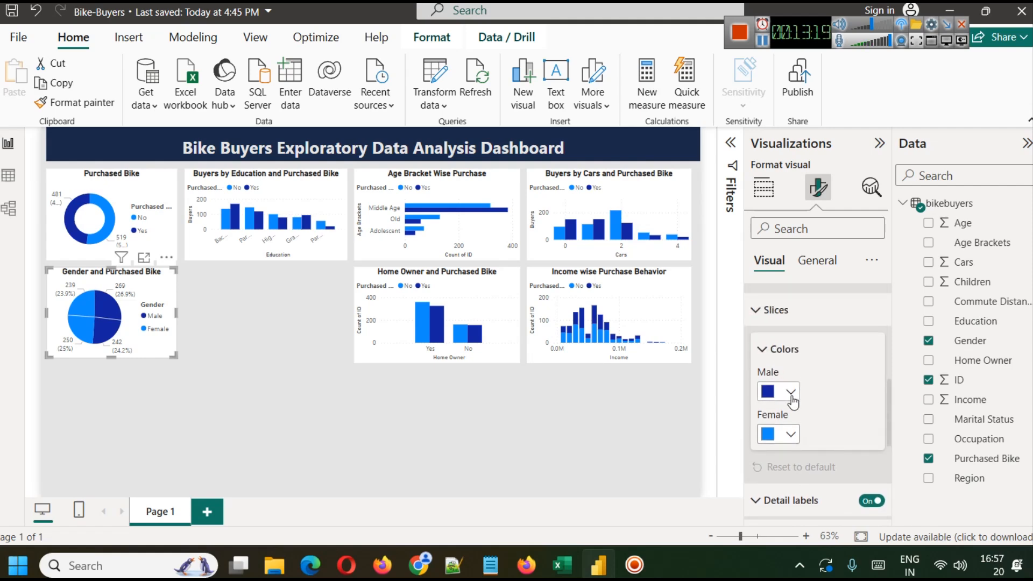
scroll(804, 420, down, 3)
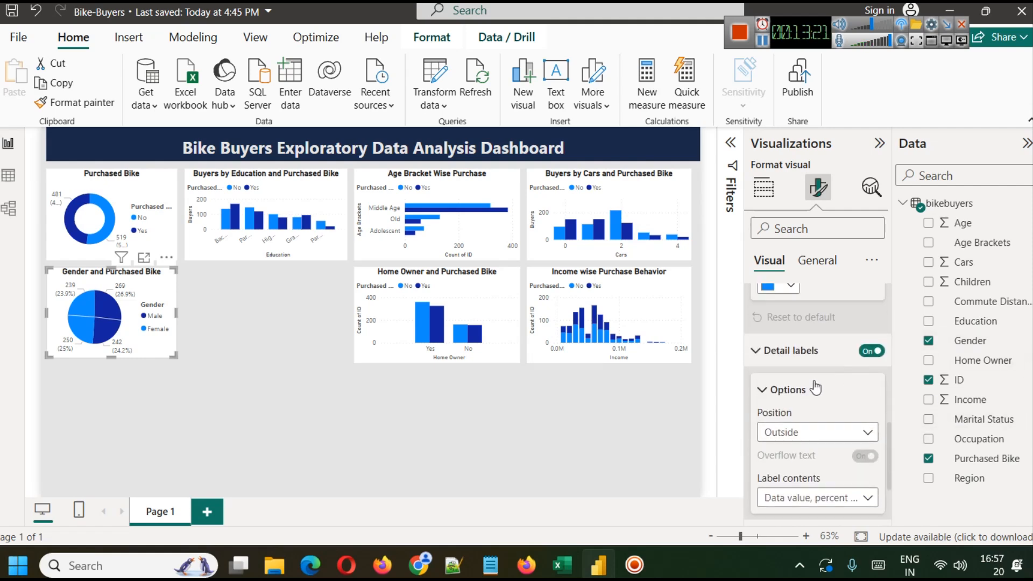
scroll(802, 393, up, 3)
scroll(807, 377, down, 3)
click(870, 337)
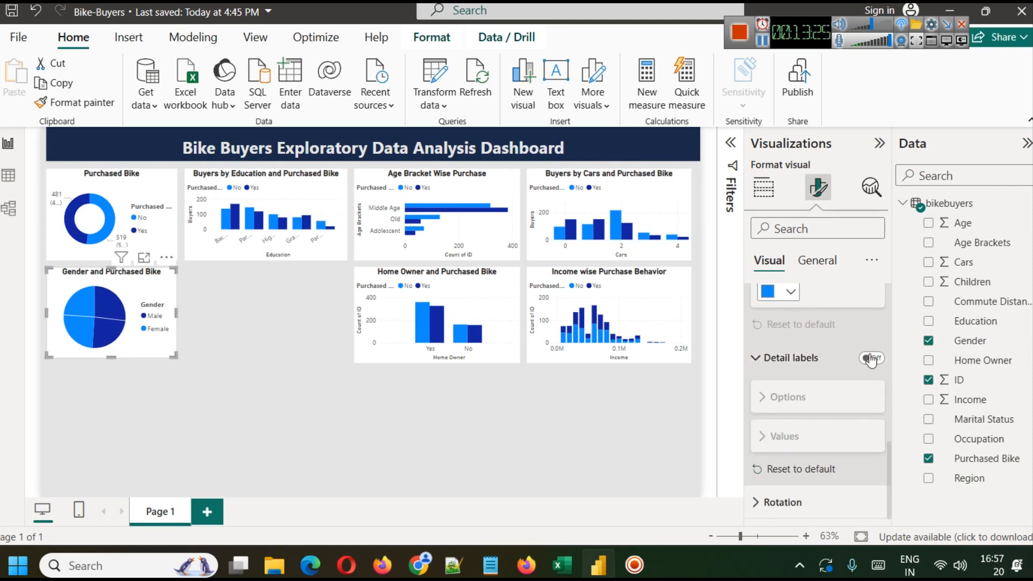
click(871, 359)
scroll(804, 408, down, 2)
scroll(826, 376, up, 2)
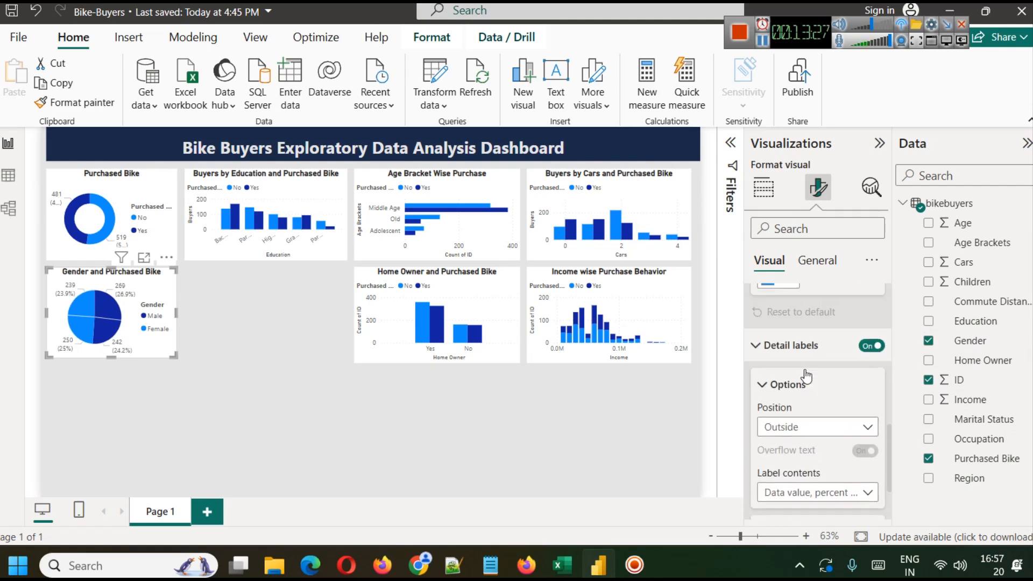
Step: Set the gender pie chart's label contents to Category and inspect the labelled slices in focus mode
scroll(811, 393, down, 3)
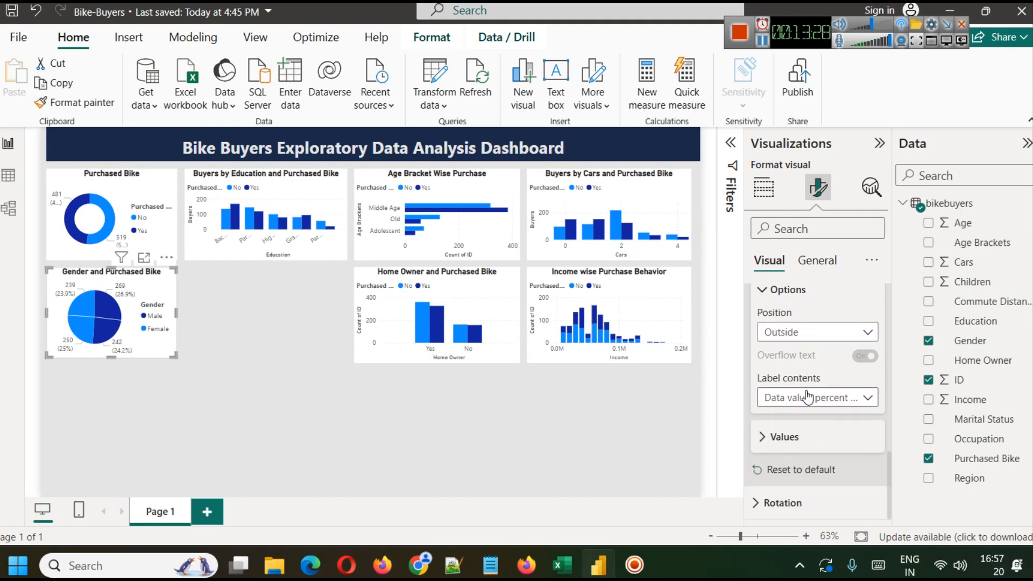
click(796, 436)
scroll(806, 423, down, 2)
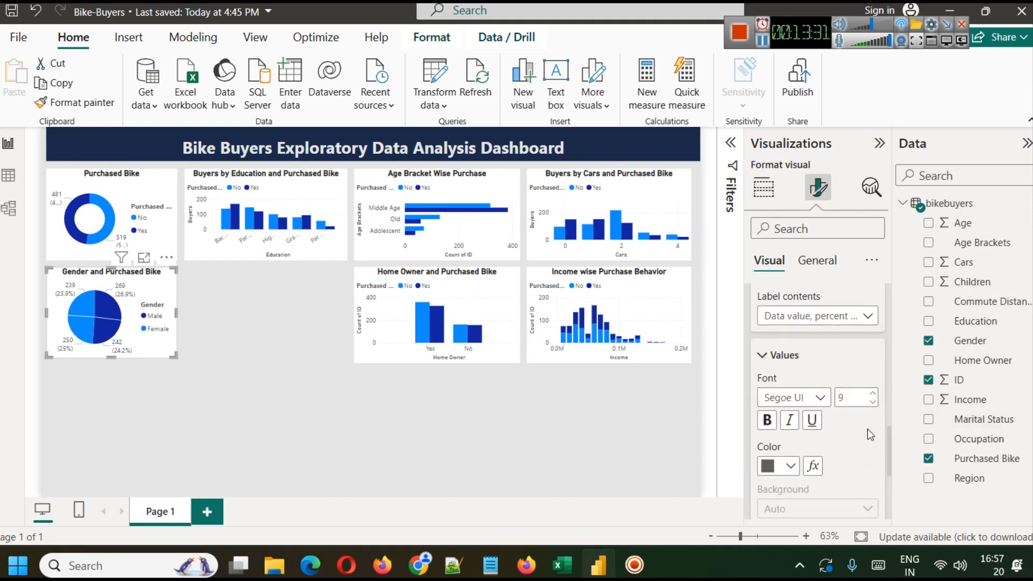
click(804, 317)
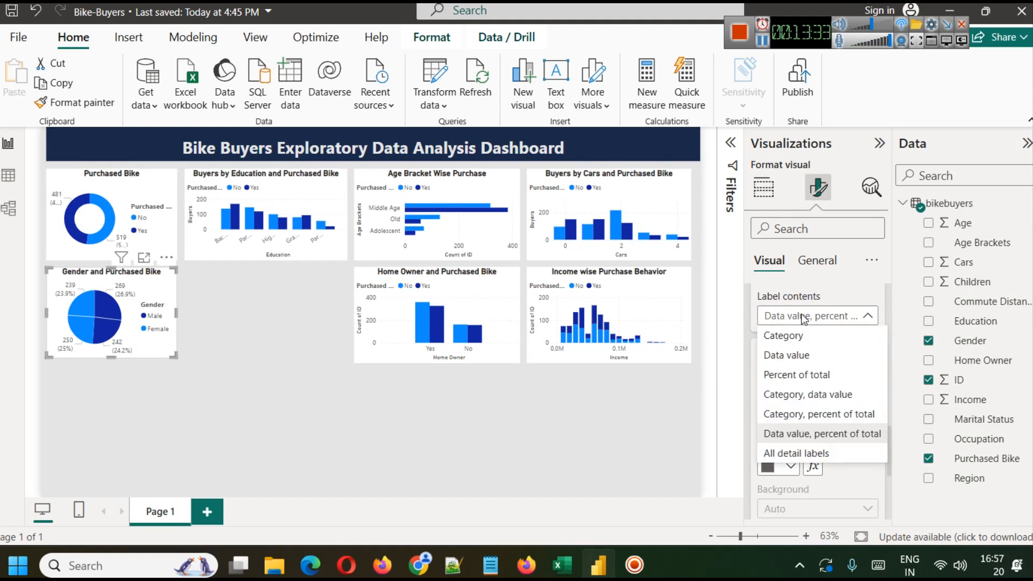
click(783, 335)
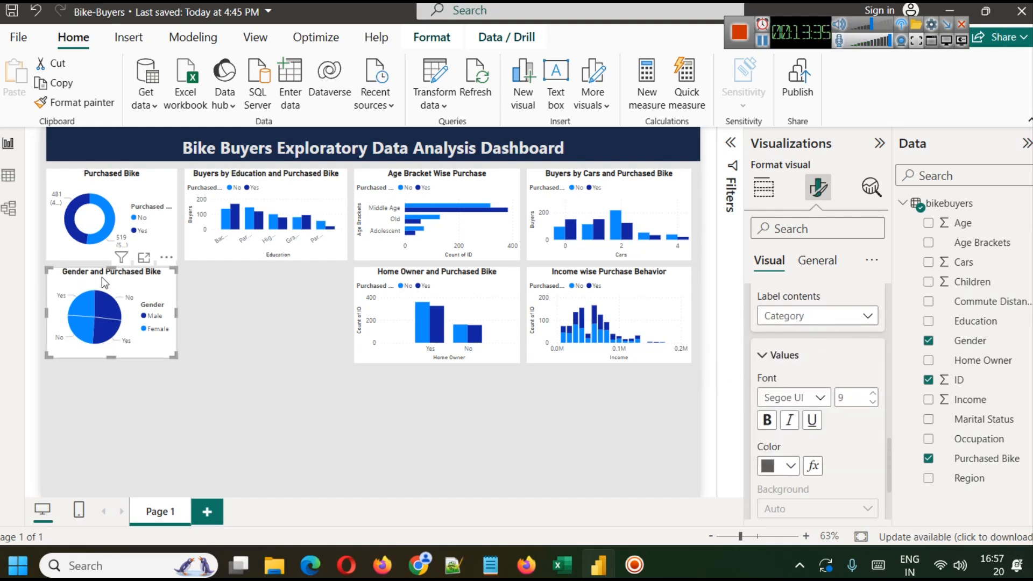
click(144, 257)
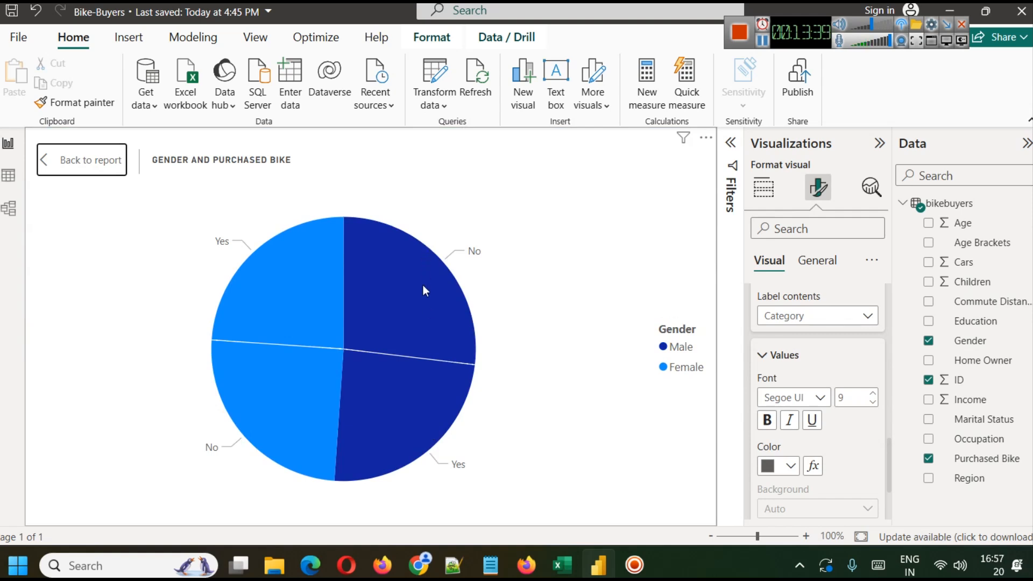
mouse_move(398, 409)
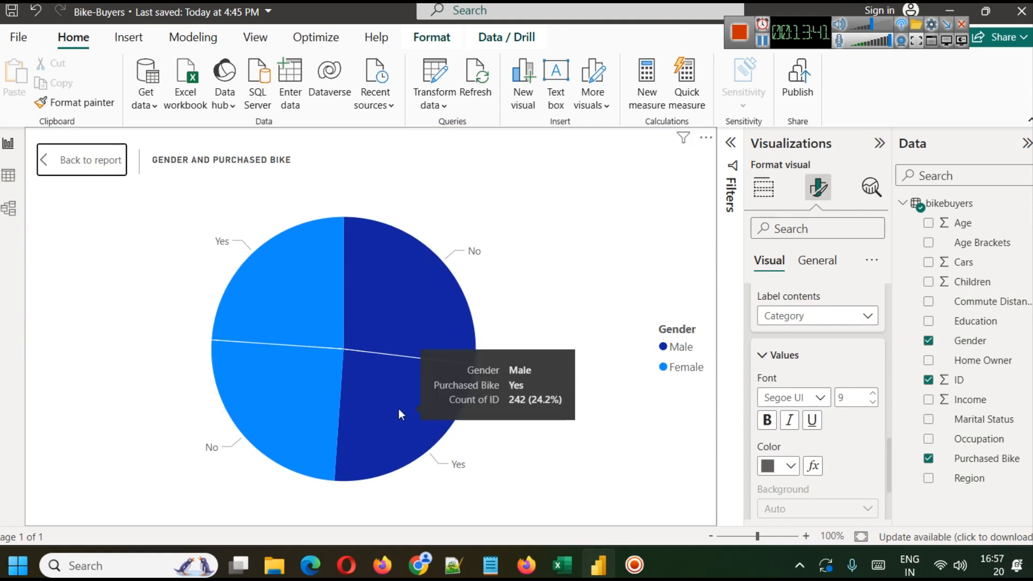
mouse_move(388, 335)
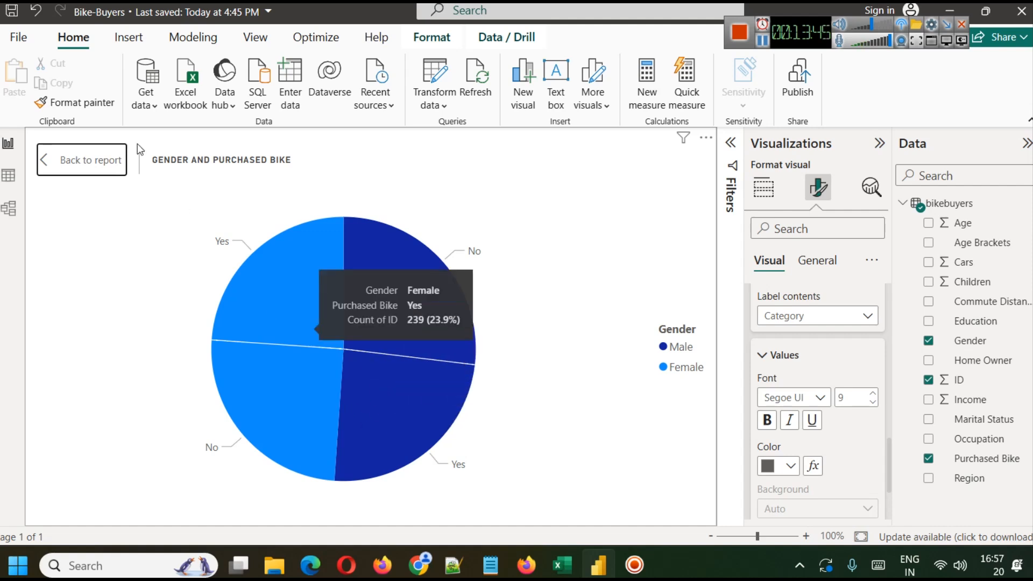
click(90, 163)
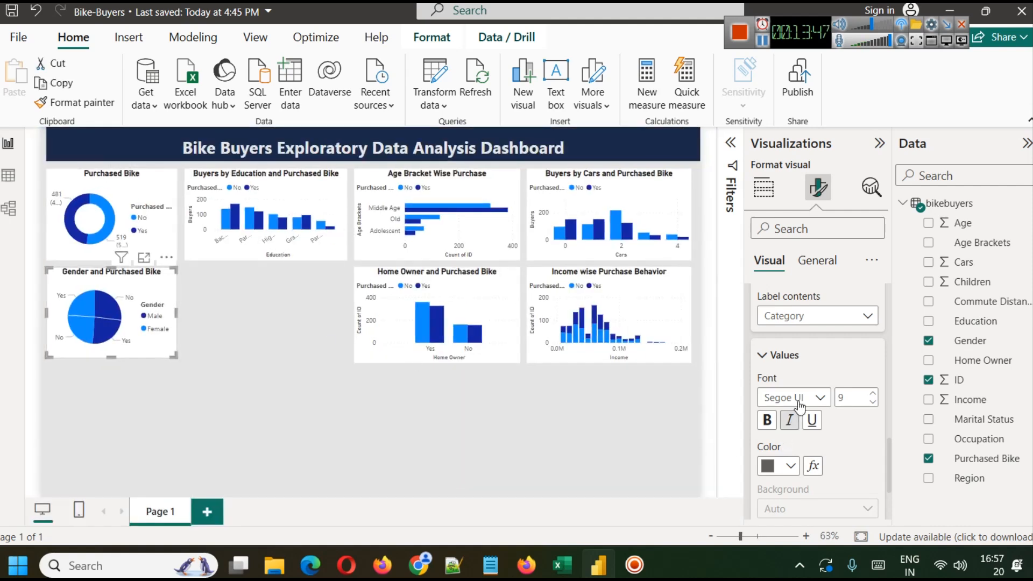
Step: Set the gender pie chart's label contents to Category, data value and check the labels in focus mode
click(813, 321)
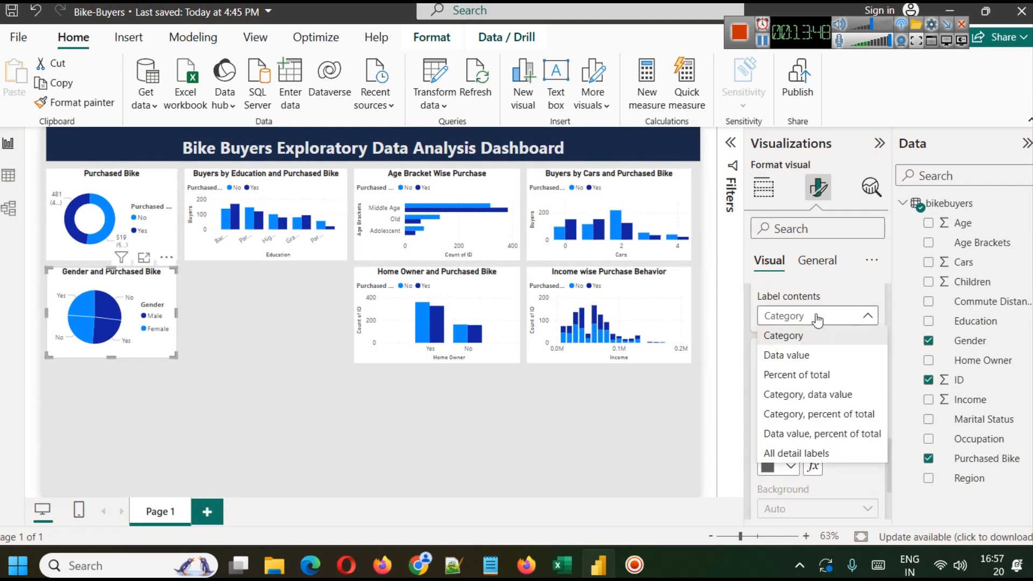
click(839, 389)
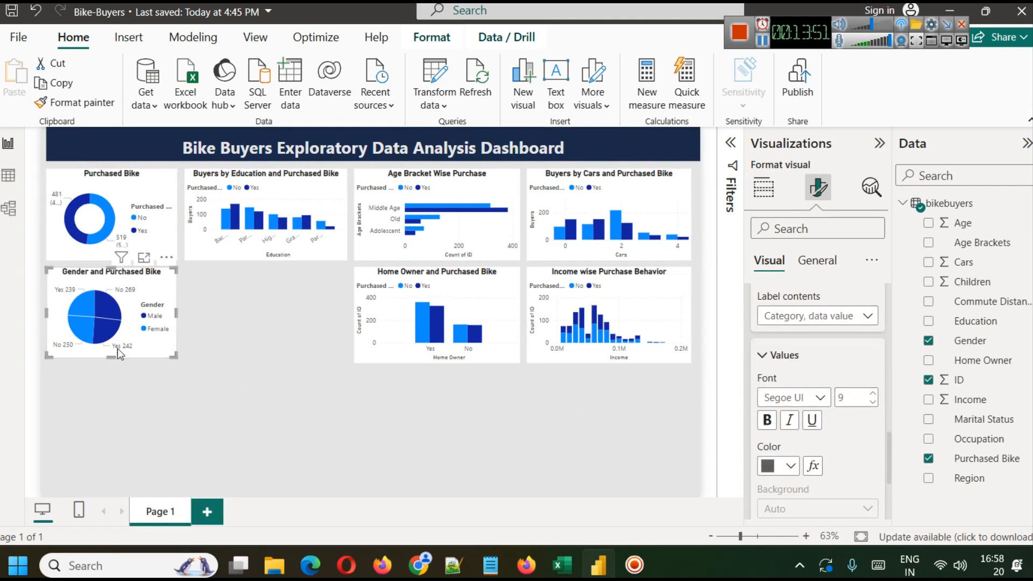
click(143, 259)
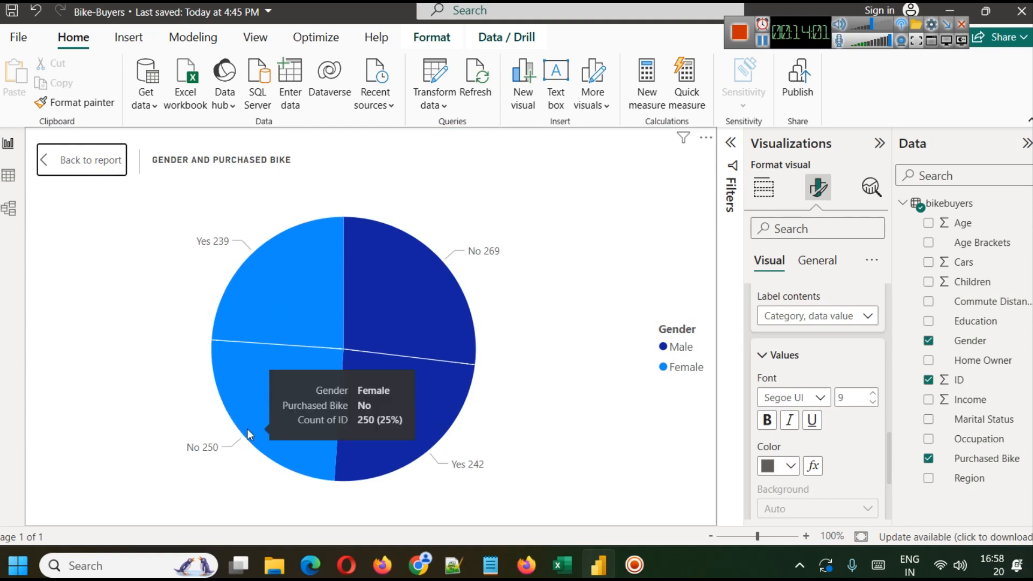
click(77, 158)
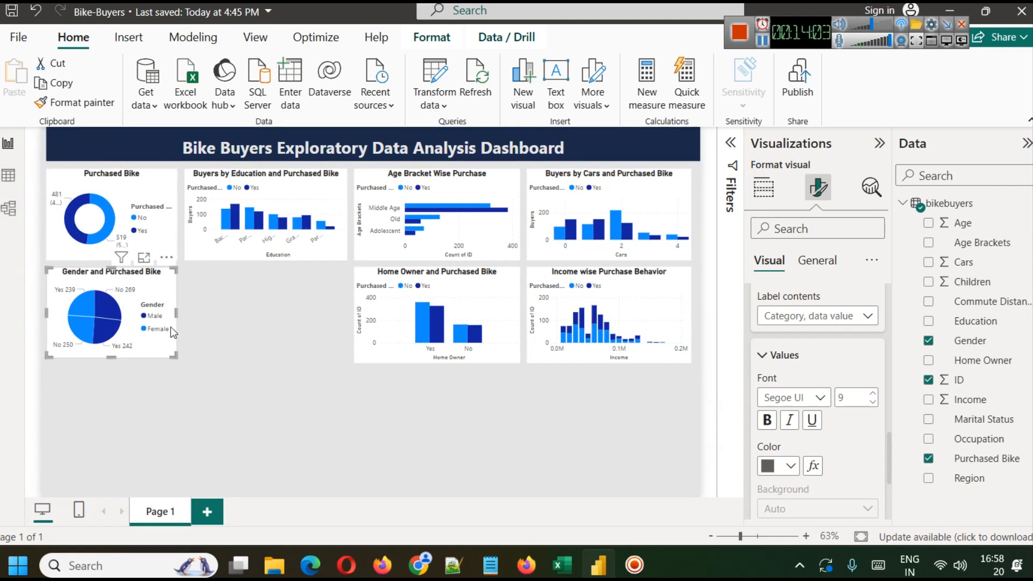
Step: Insert a motorcycle image, shrink it and place it in the banner just before the dashboard title
click(294, 318)
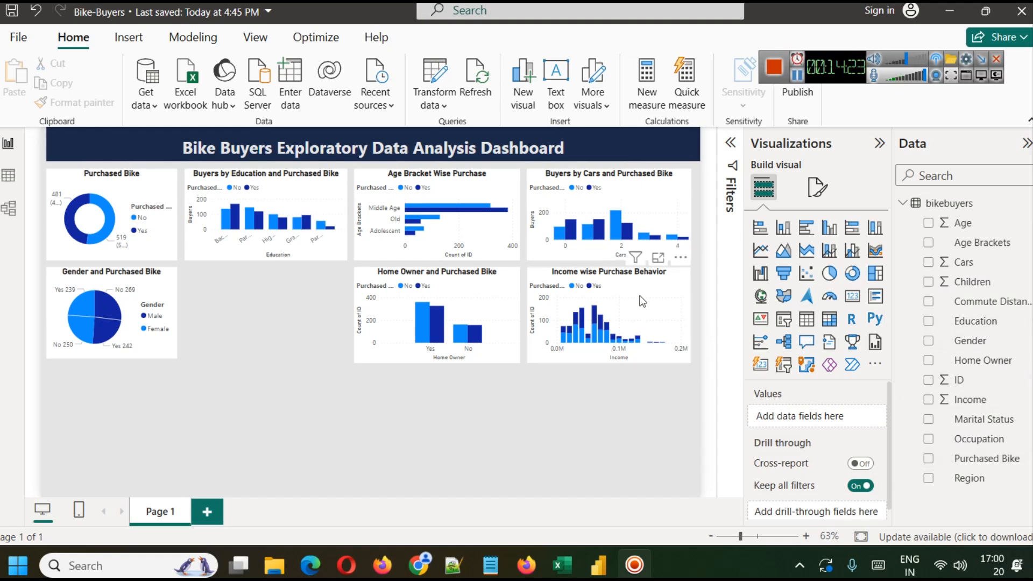
click(128, 38)
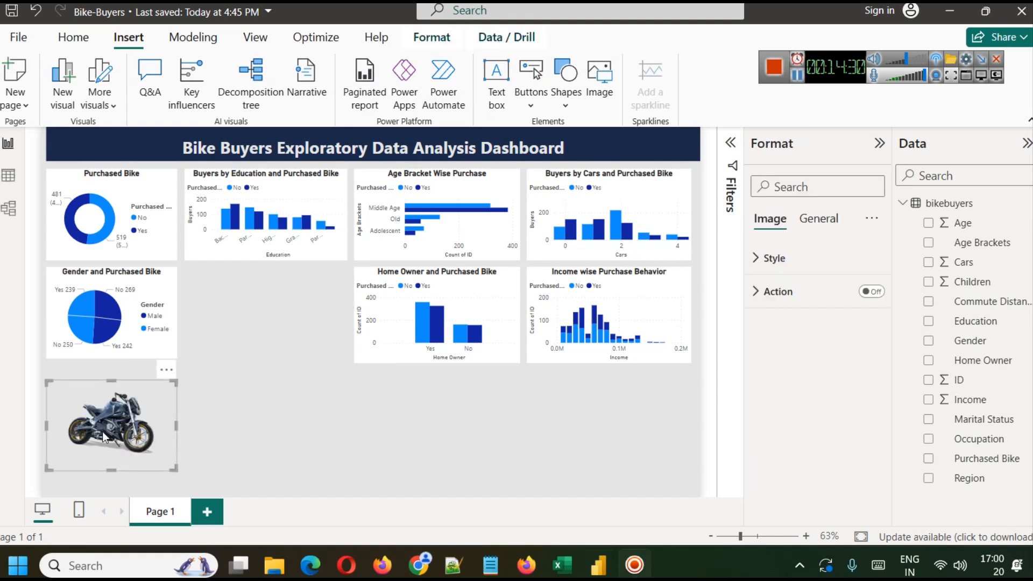
drag(103, 432, 604, 435)
drag(549, 388, 463, 324)
drag(621, 430, 292, 299)
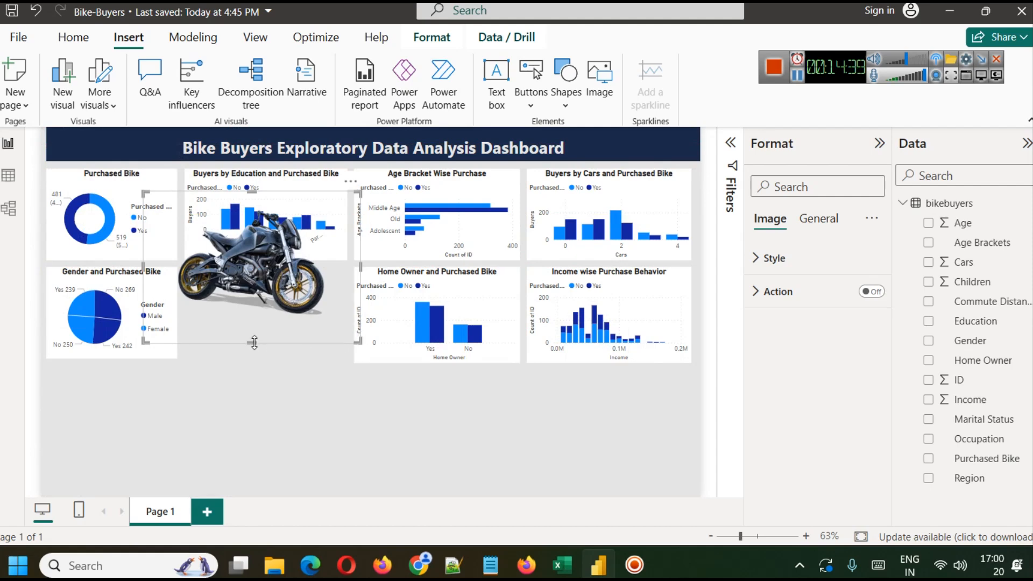
drag(254, 342, 253, 299)
drag(229, 239, 133, 169)
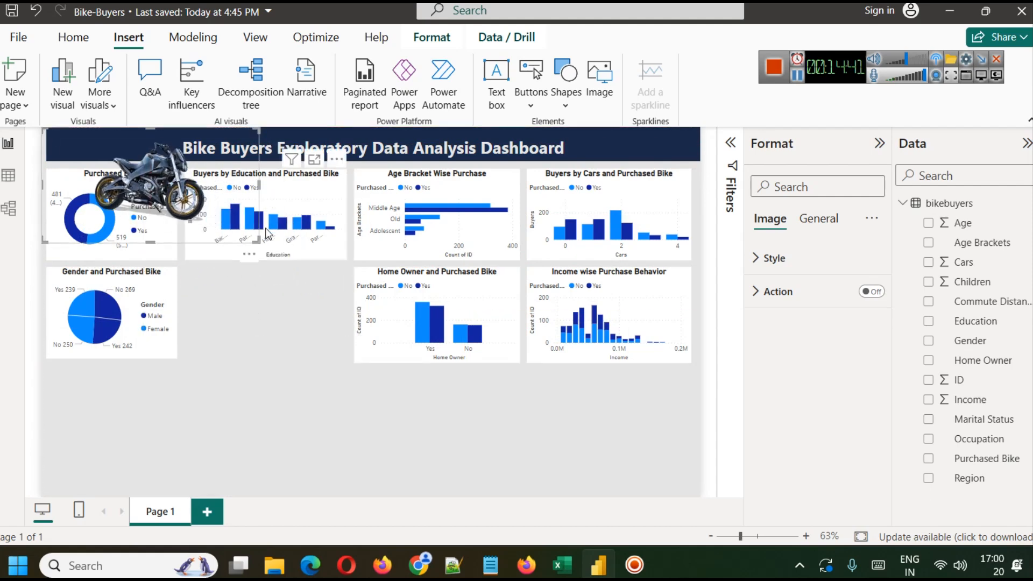
drag(267, 235, 202, 185)
click(243, 345)
click(235, 314)
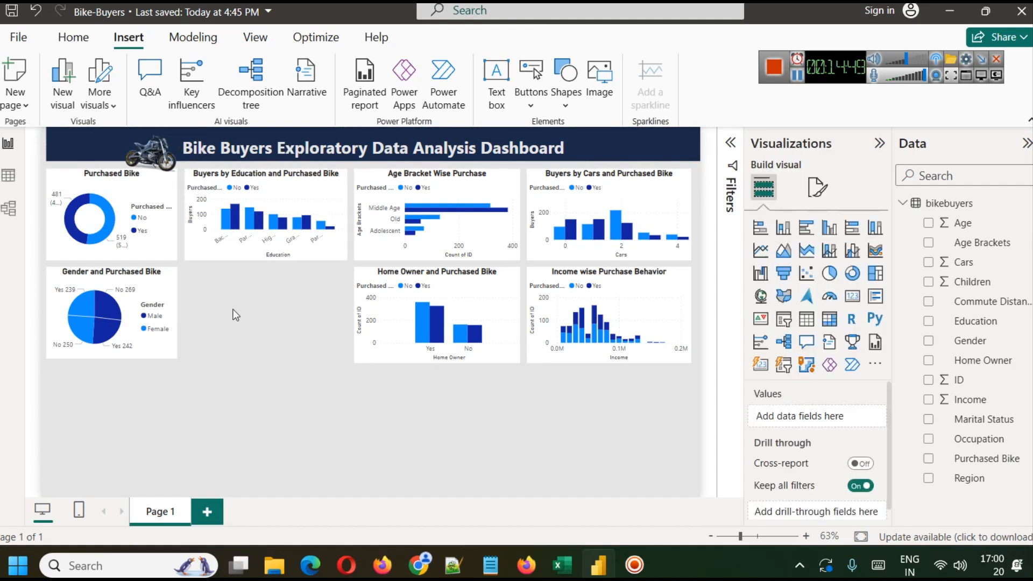
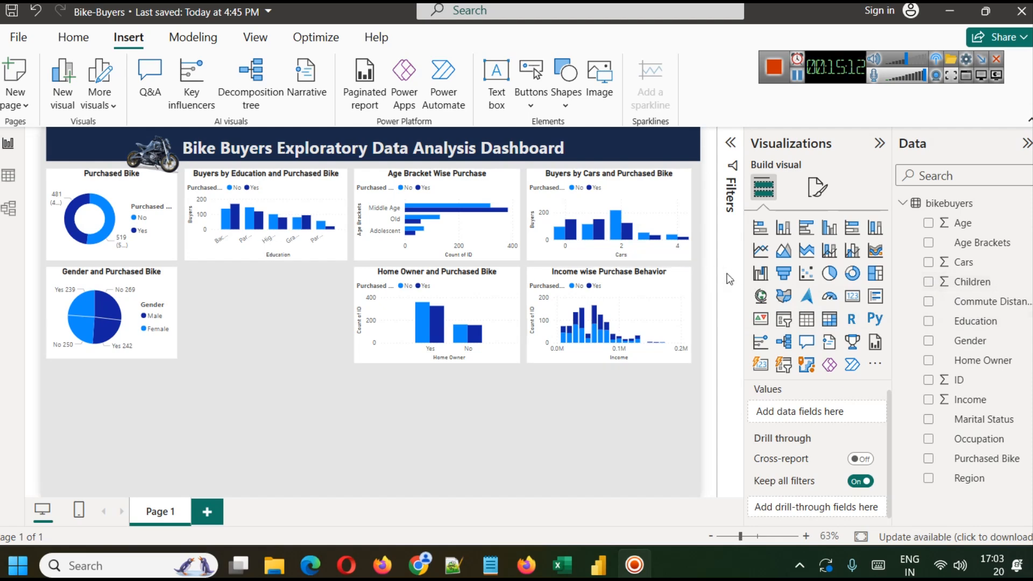
click(806, 275)
drag(114, 440, 626, 432)
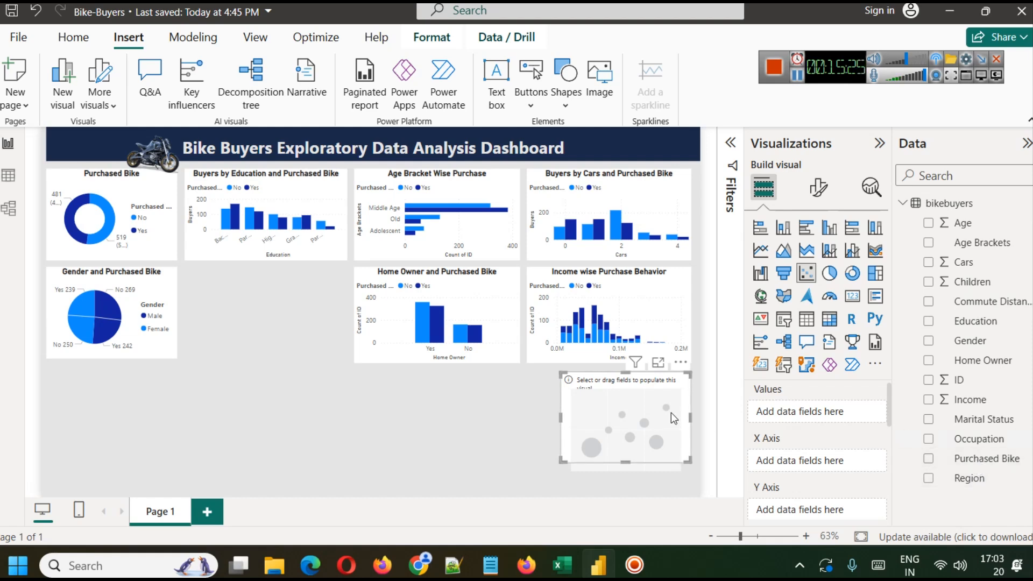
key(Delete)
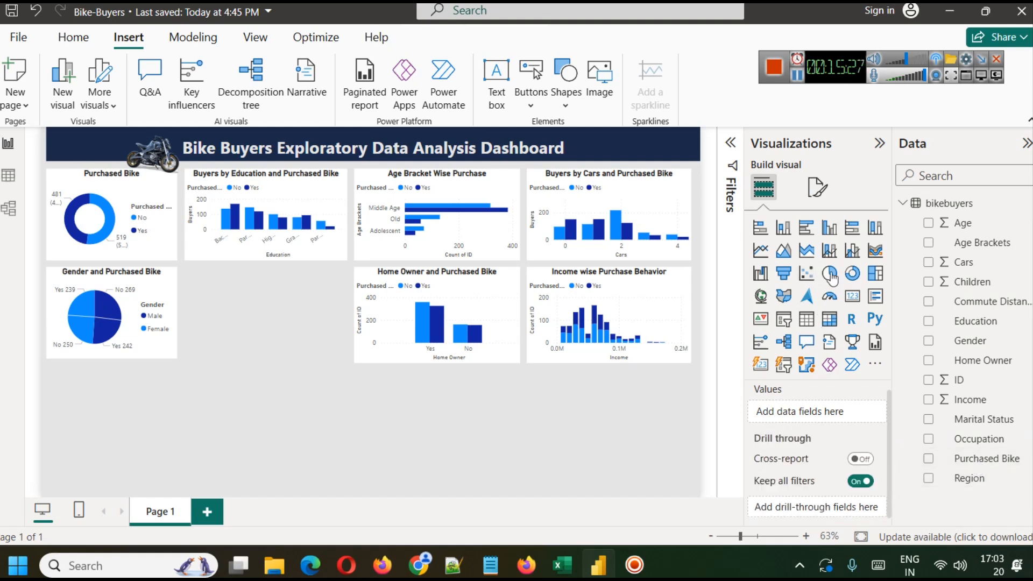
click(811, 230)
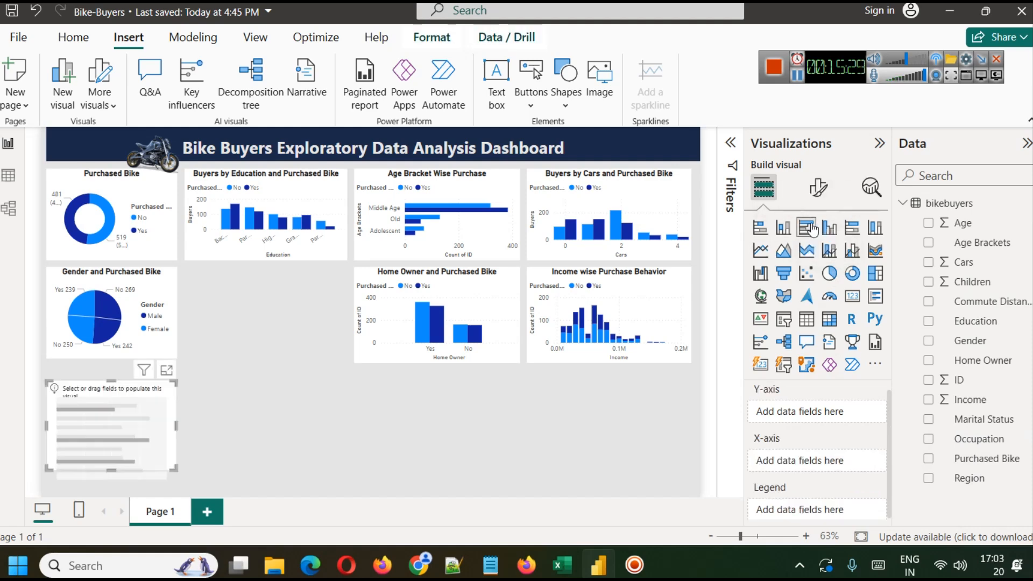
click(337, 430)
click(164, 399)
key(Delete)
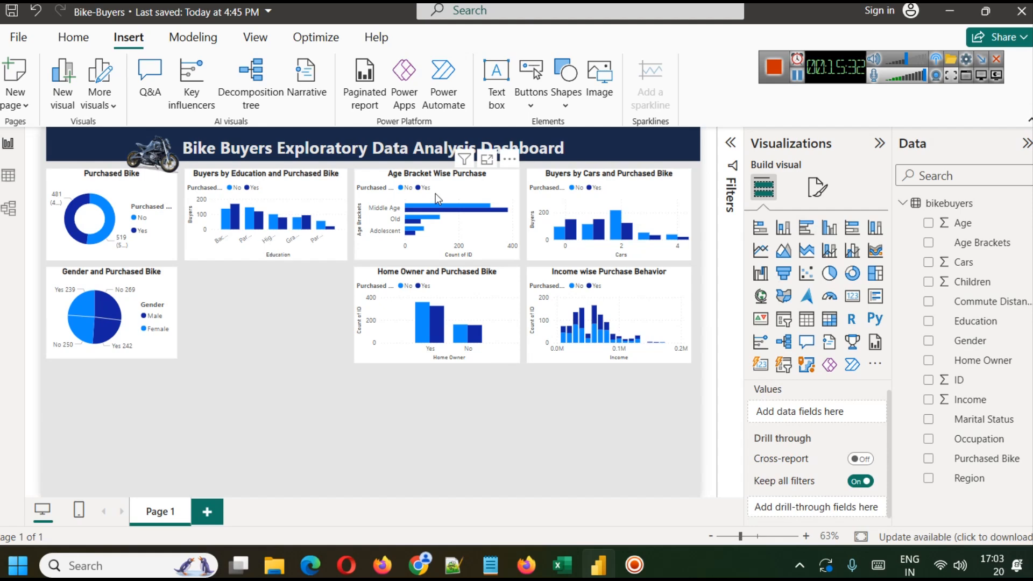
Step: Duplicate the Age Bracket Wise Purchase chart into the gap beside the gender pie chart and align both charts' lower edges with the row
click(435, 193)
key(ctrl+c)
key(ctrl+v)
drag(421, 225, 252, 308)
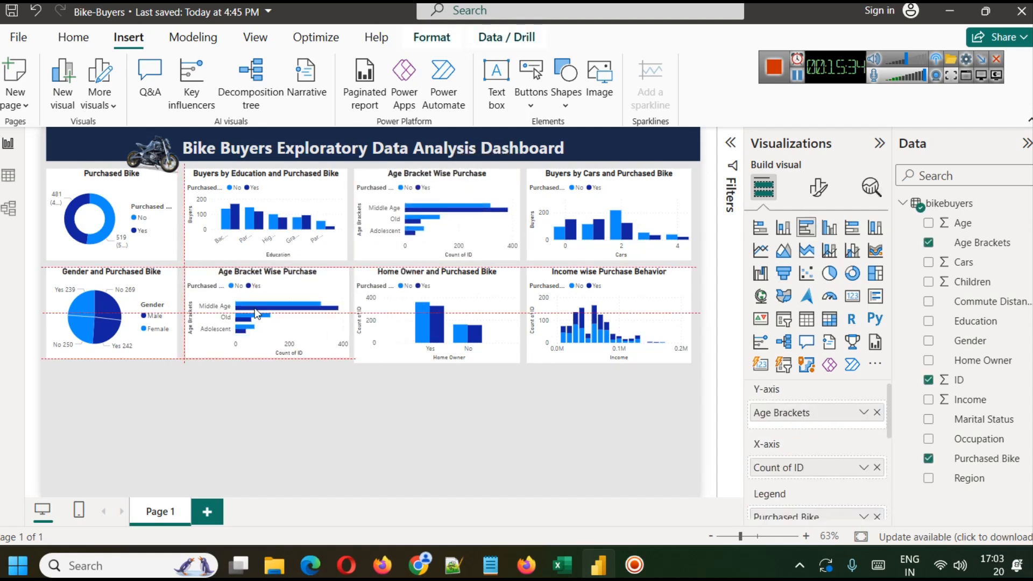
drag(266, 357, 269, 364)
click(153, 344)
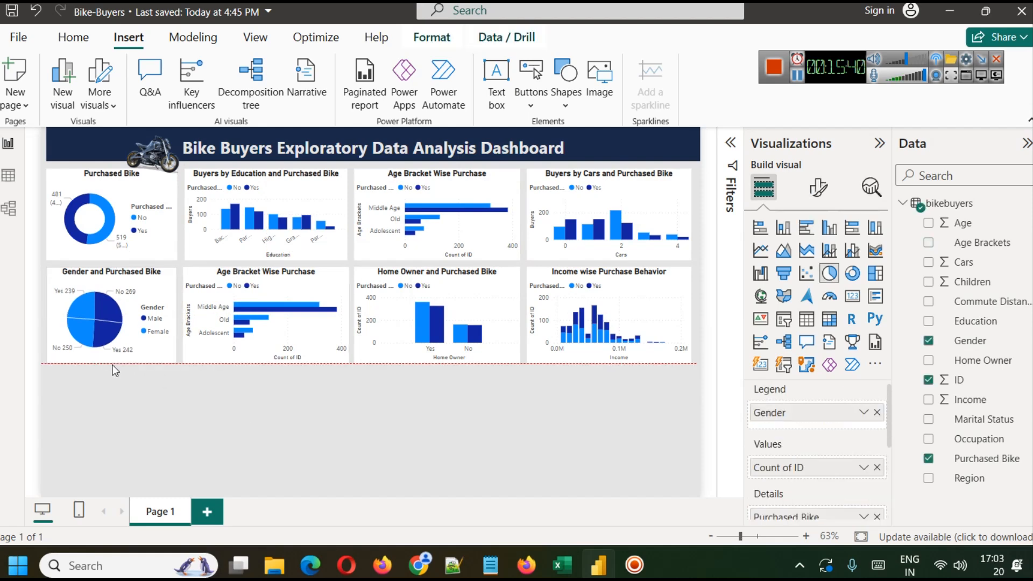
click(341, 402)
Step: Replace Age Brackets with Children on the copied bar chart's Y-axis and inspect its bars in focus mode
click(325, 281)
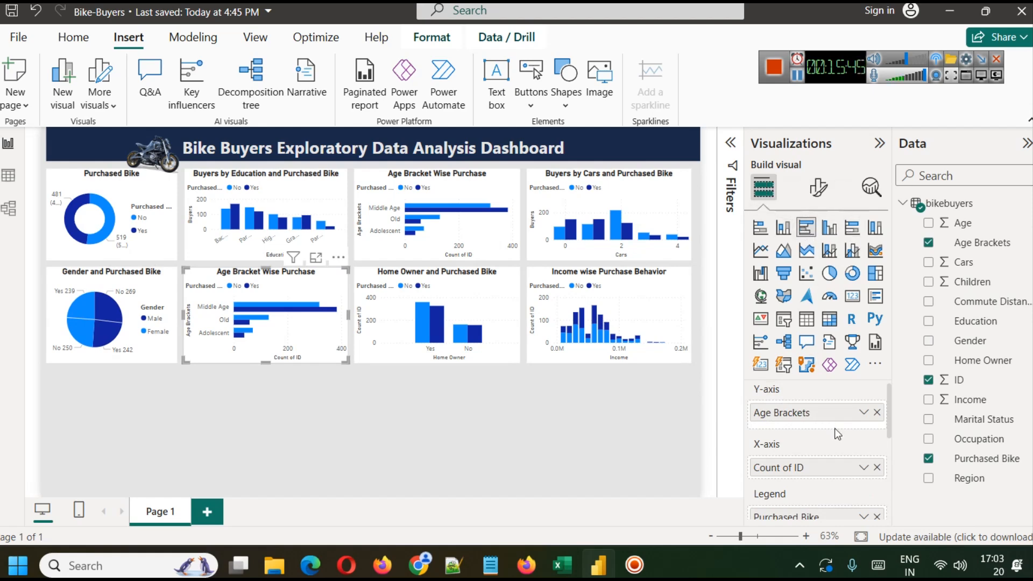
click(876, 413)
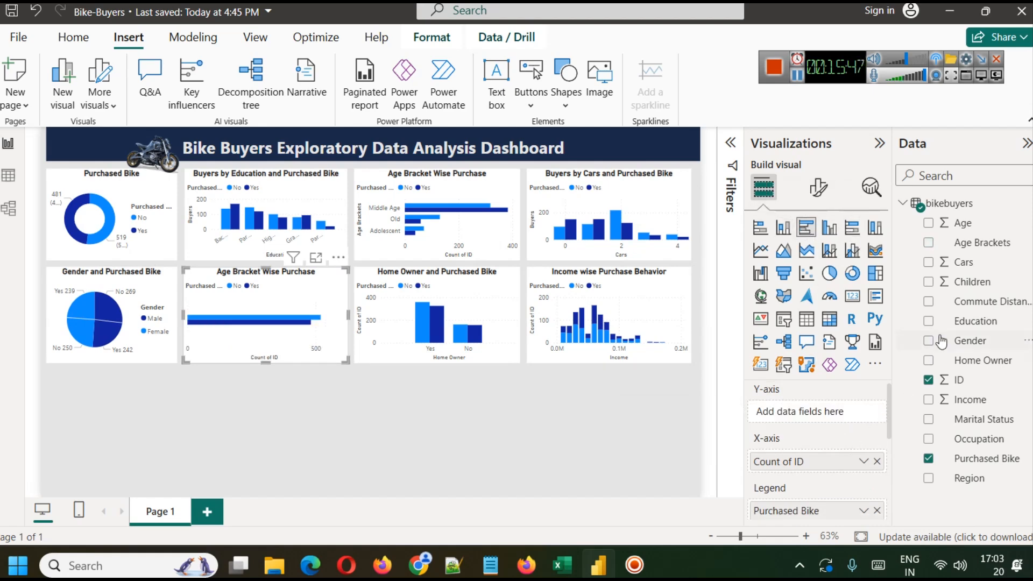
drag(973, 282, 821, 411)
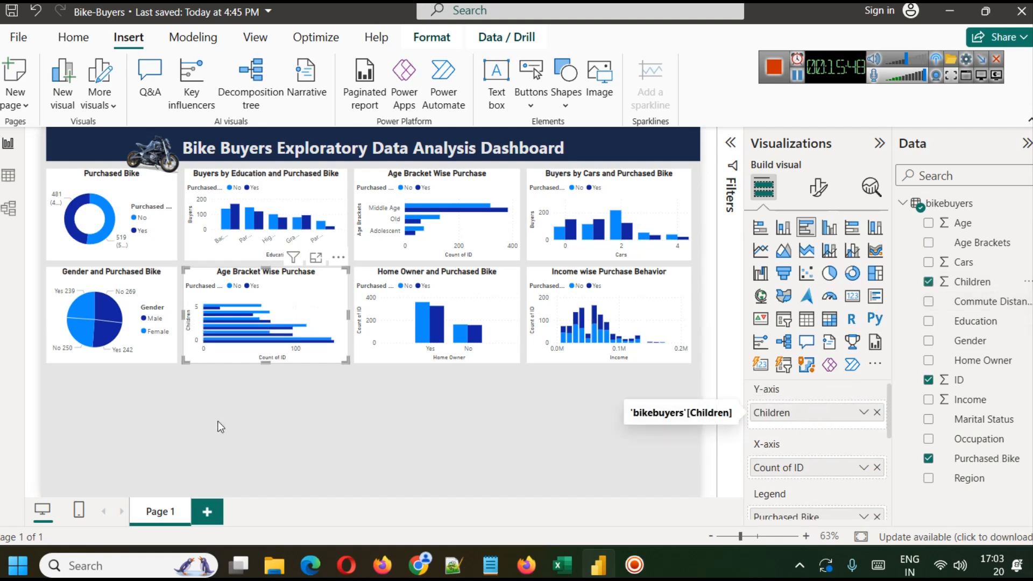
click(313, 258)
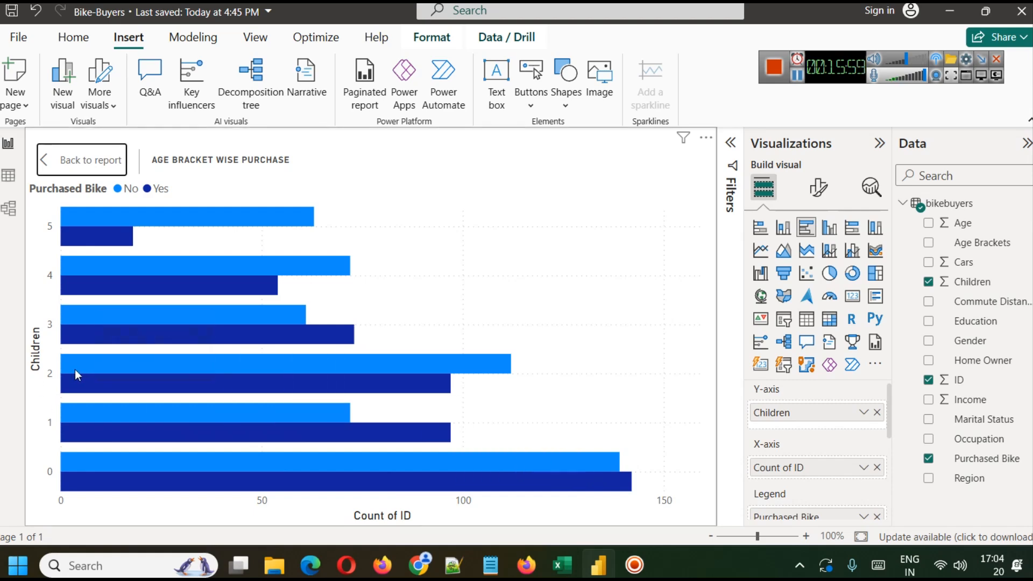
mouse_move(102, 369)
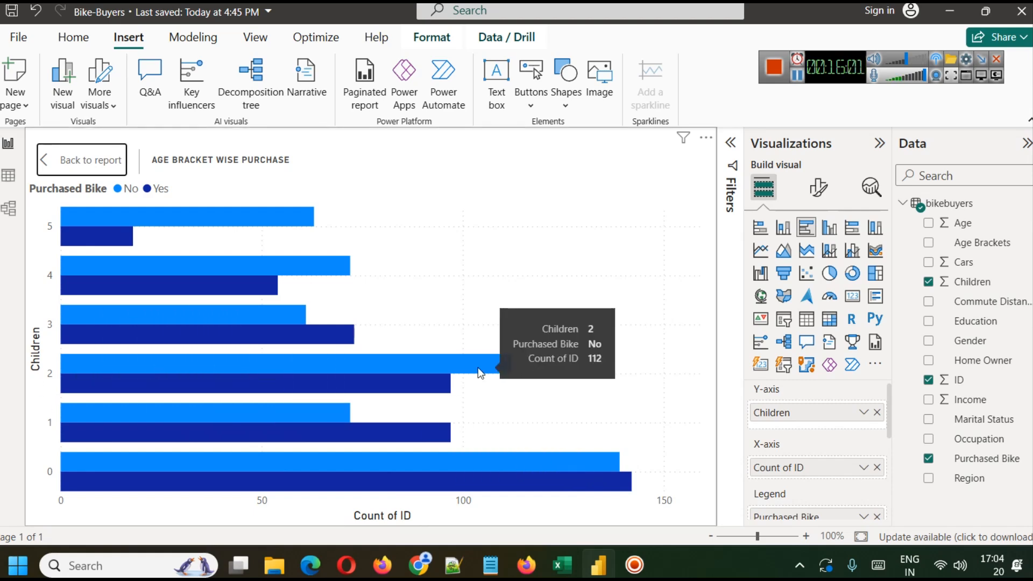
mouse_move(138, 213)
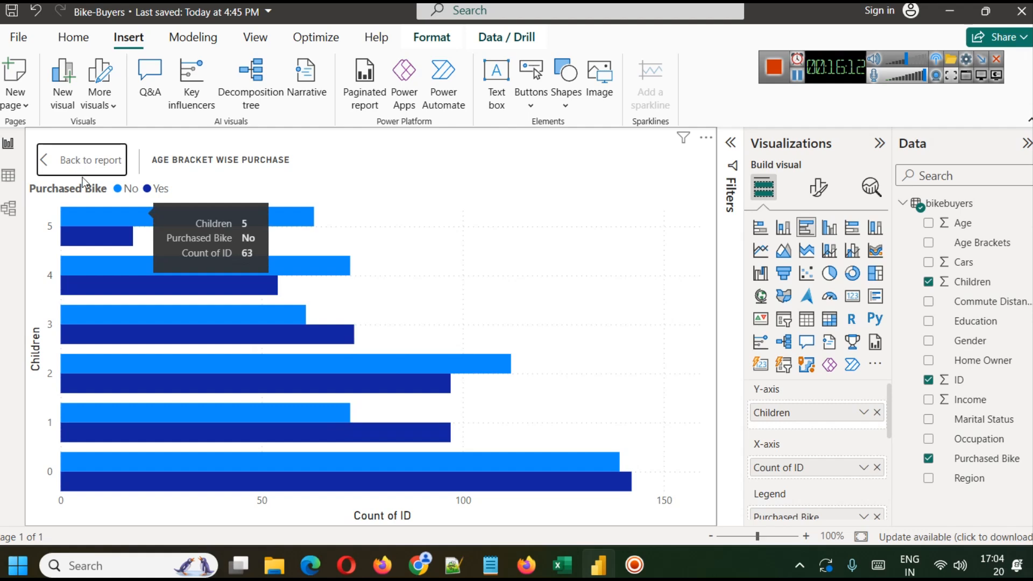
click(79, 160)
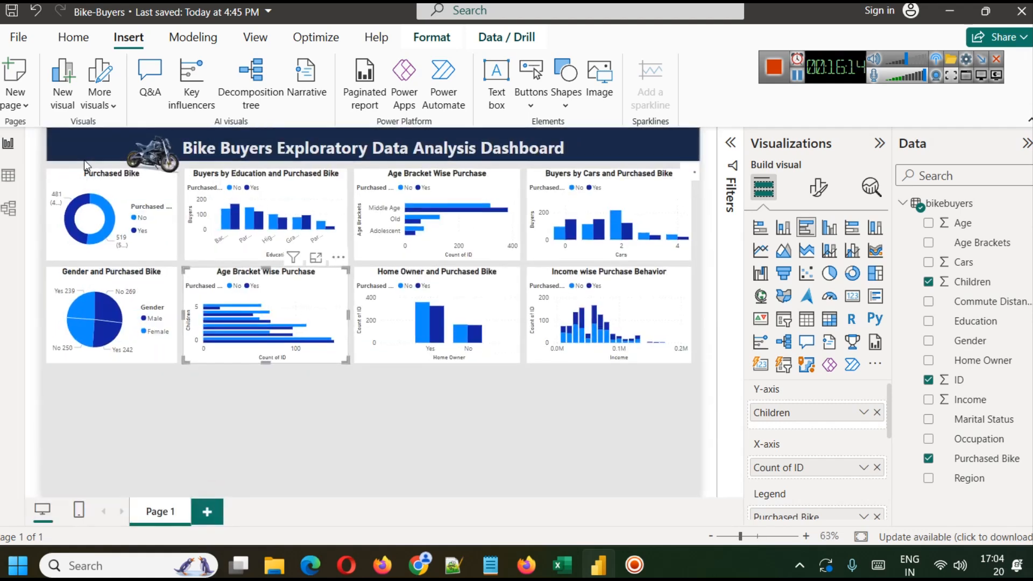
click(315, 259)
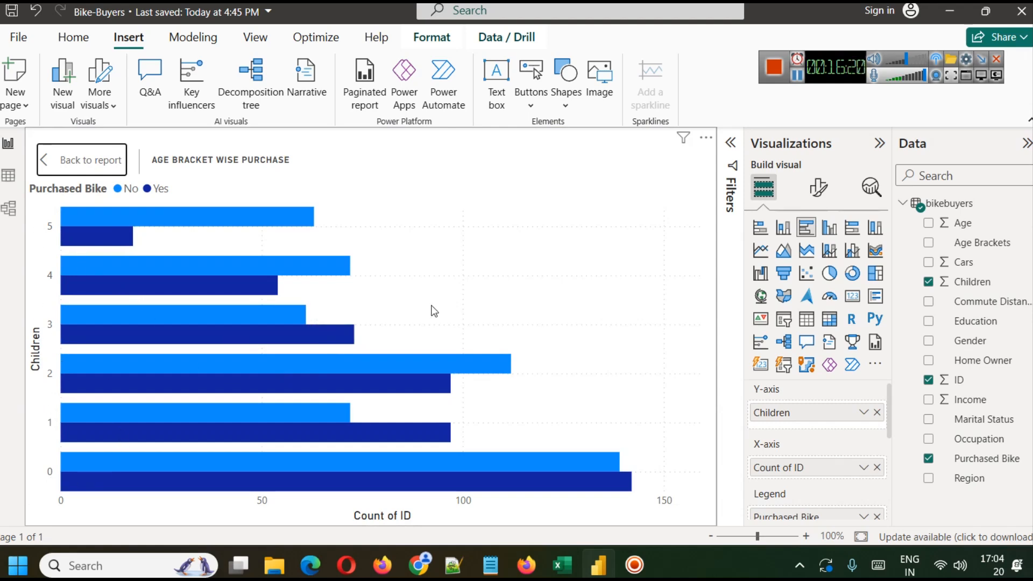
click(52, 160)
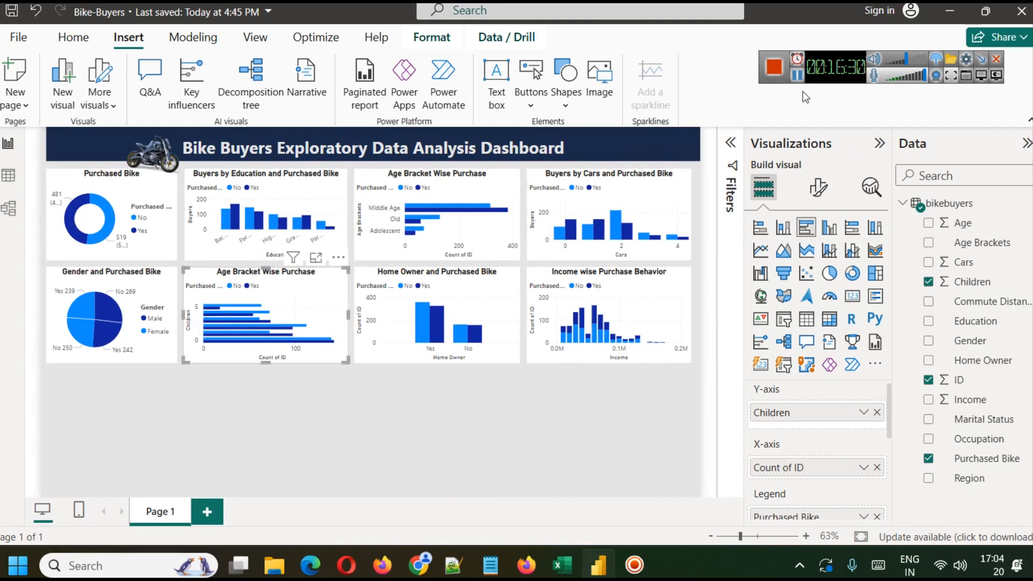
Step: Change the Children bar chart's title to Children Count Wise Purchase
click(812, 188)
click(816, 261)
click(780, 333)
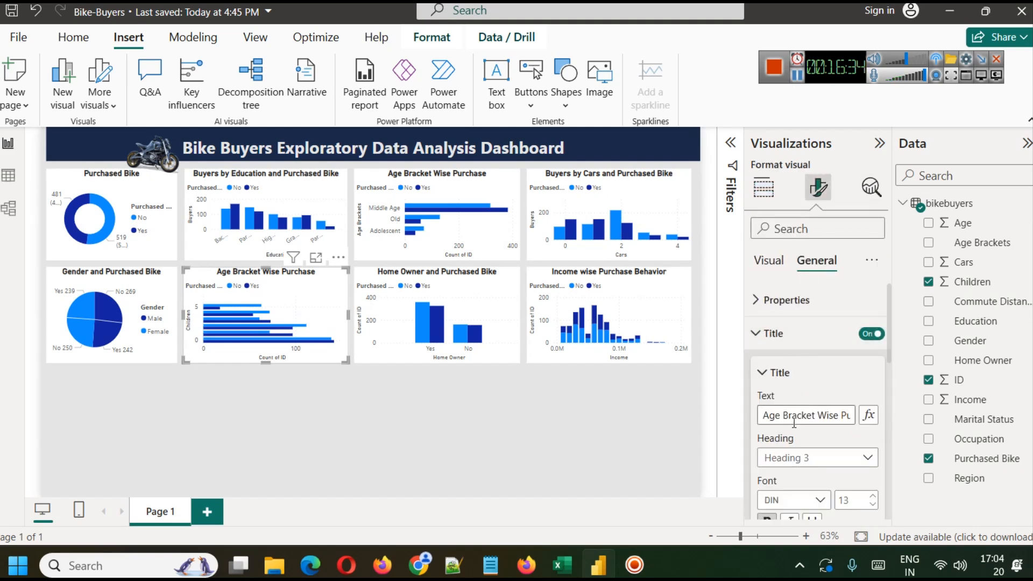
drag(812, 413, 690, 417)
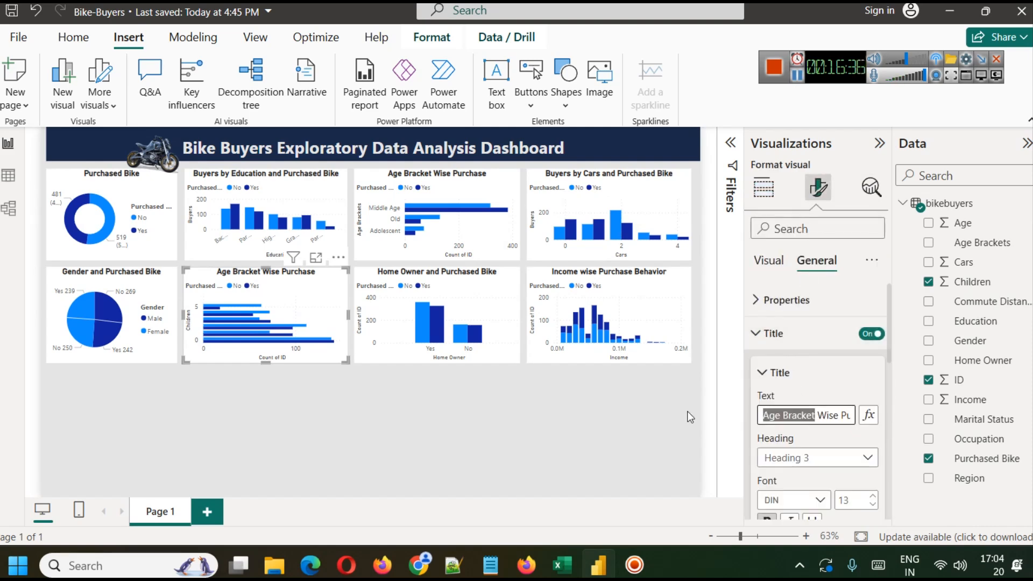
text(CH)
key(BackSpace)
text(hildren Count)
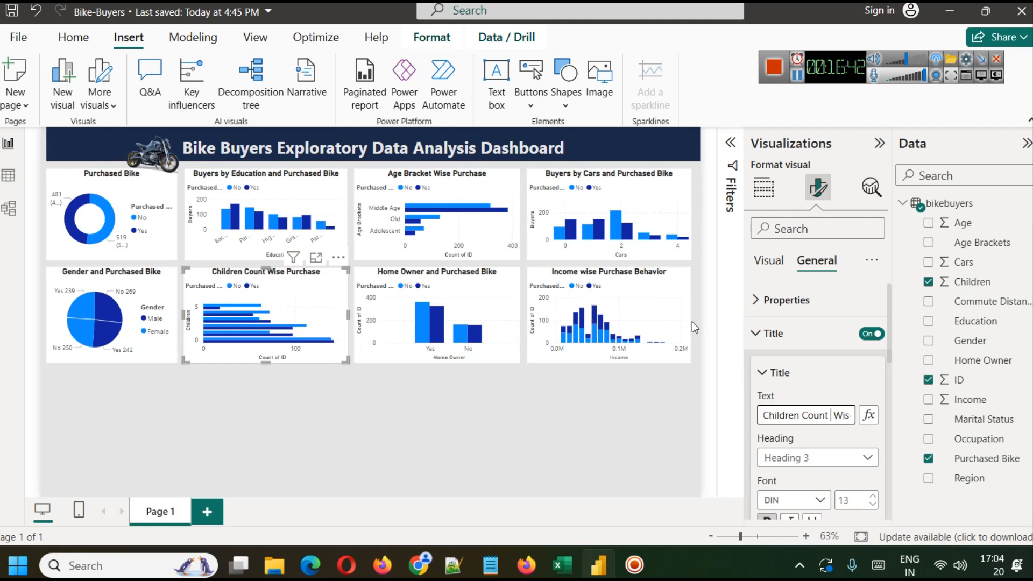
key(BackSpace)
click(469, 436)
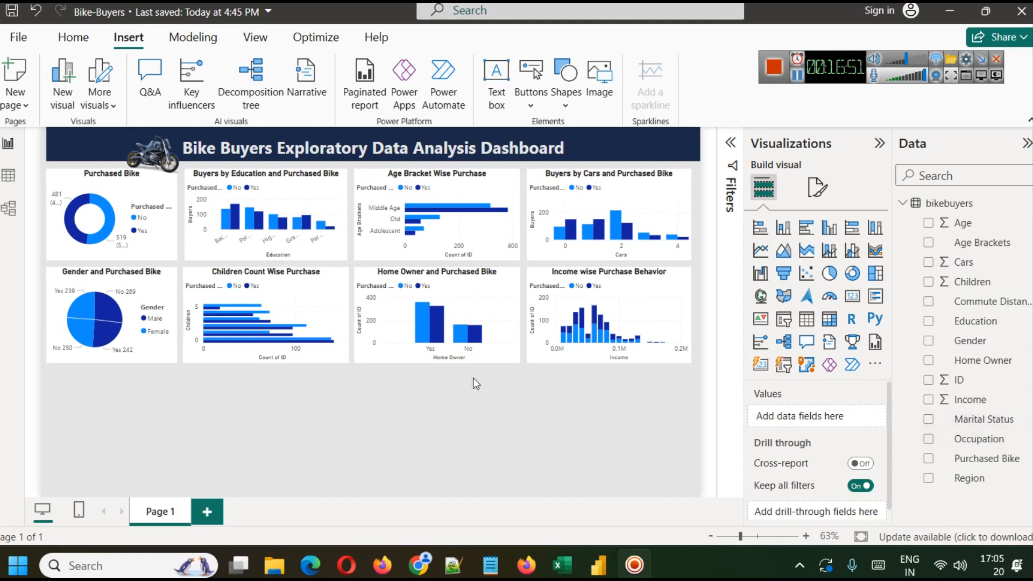
Step: Duplicate the gender pie chart and place the copy directly below the original
click(156, 284)
key(ctrl+c)
key(ctrl+v)
drag(156, 284, 152, 380)
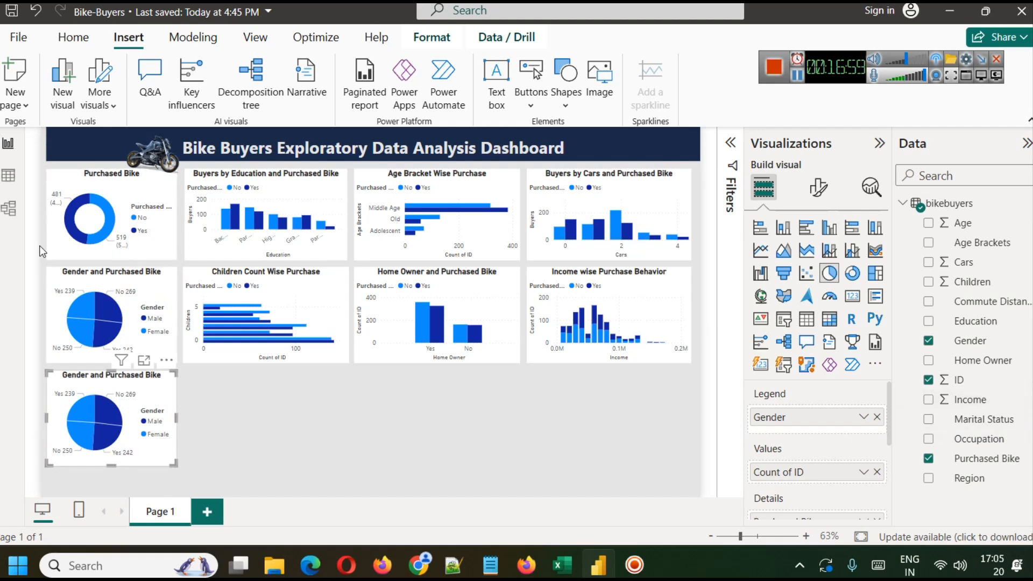
Step: Check the distinct values of the Occupation and Marital Status columns in the table data and return to the report
click(8, 176)
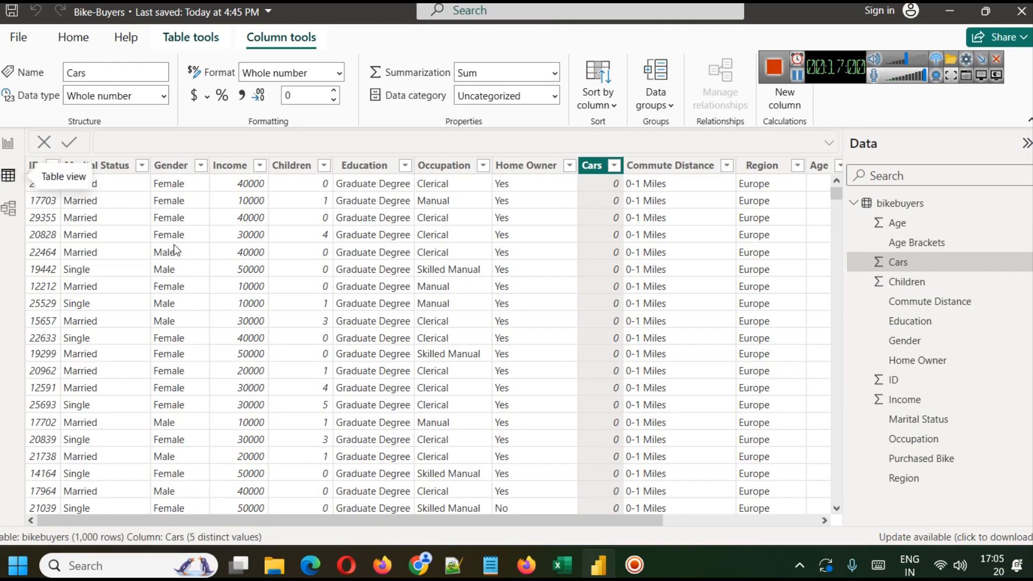
click(482, 166)
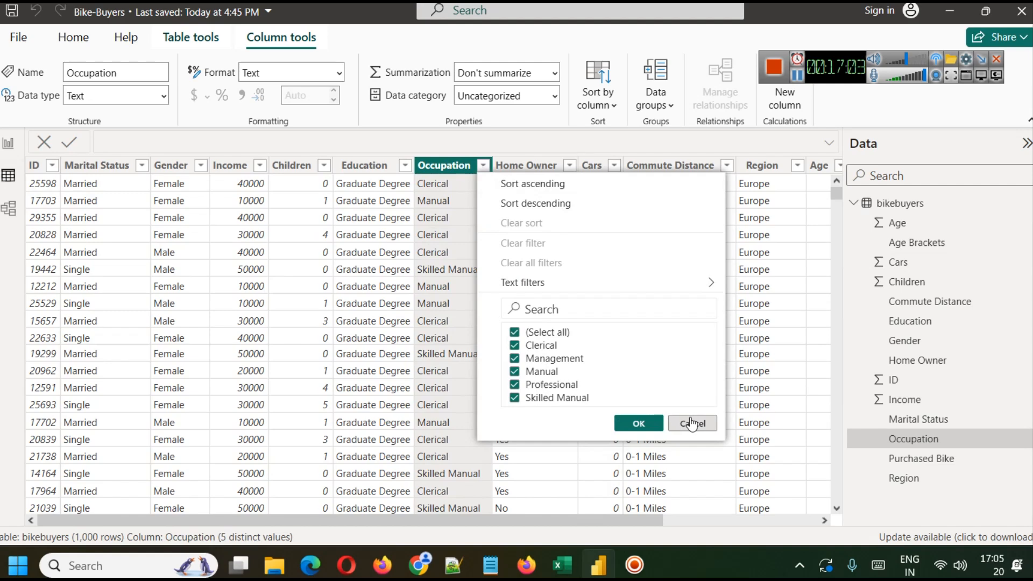
click(692, 423)
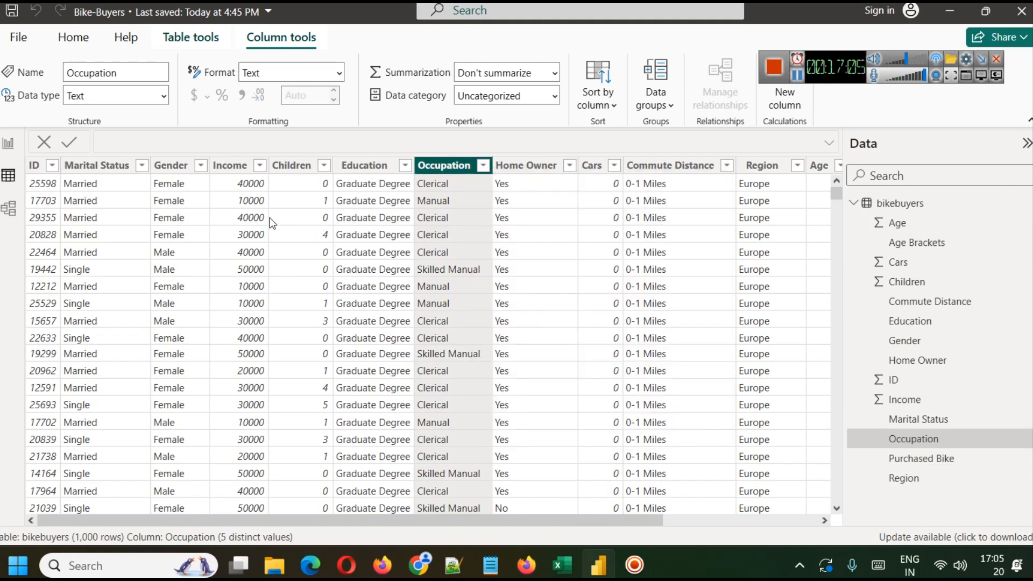
click(143, 166)
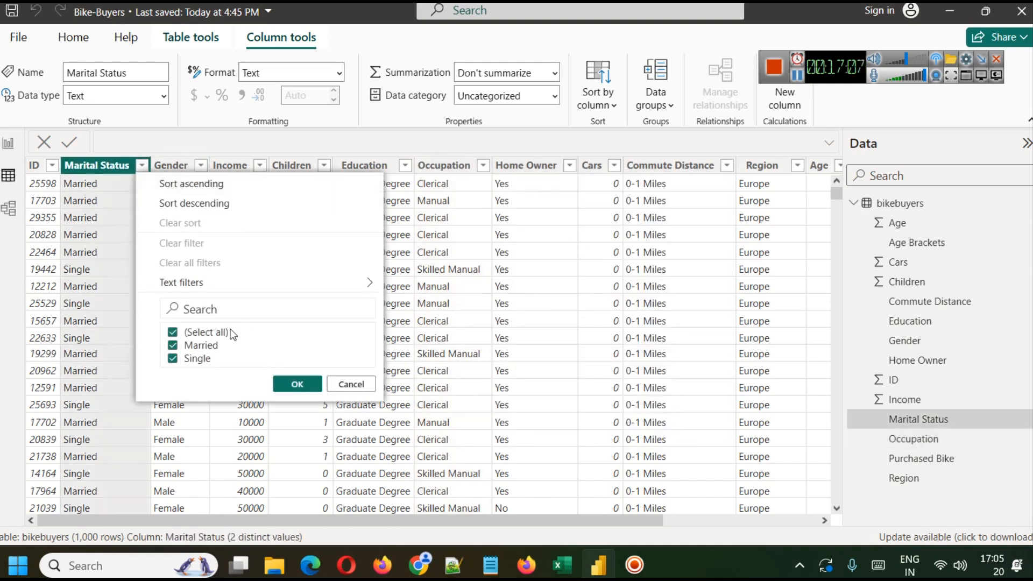
click(351, 383)
click(8, 144)
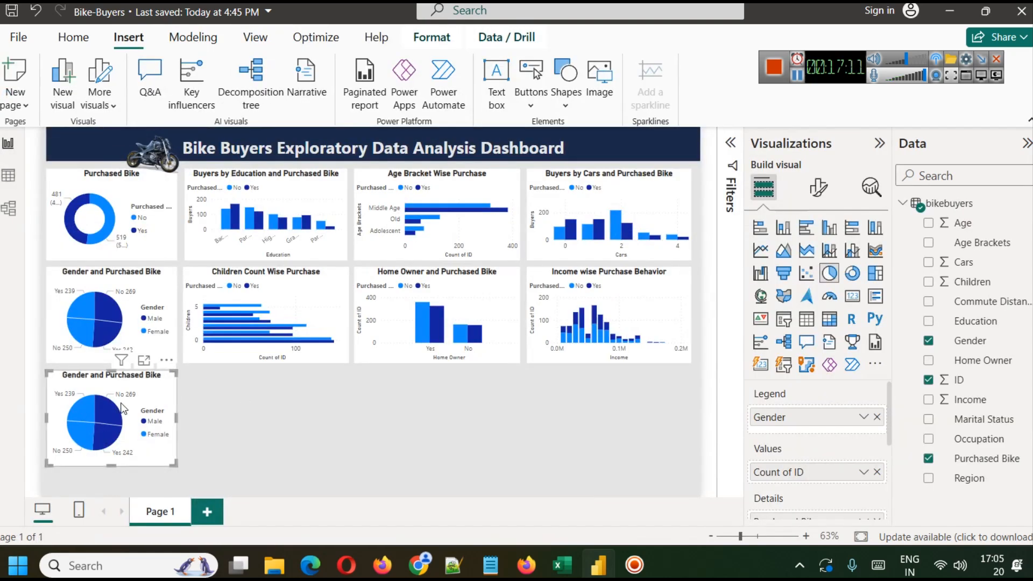
Step: Replace Gender with Marital Status in the copied pie chart's legend and inspect the slices in focus mode
click(877, 417)
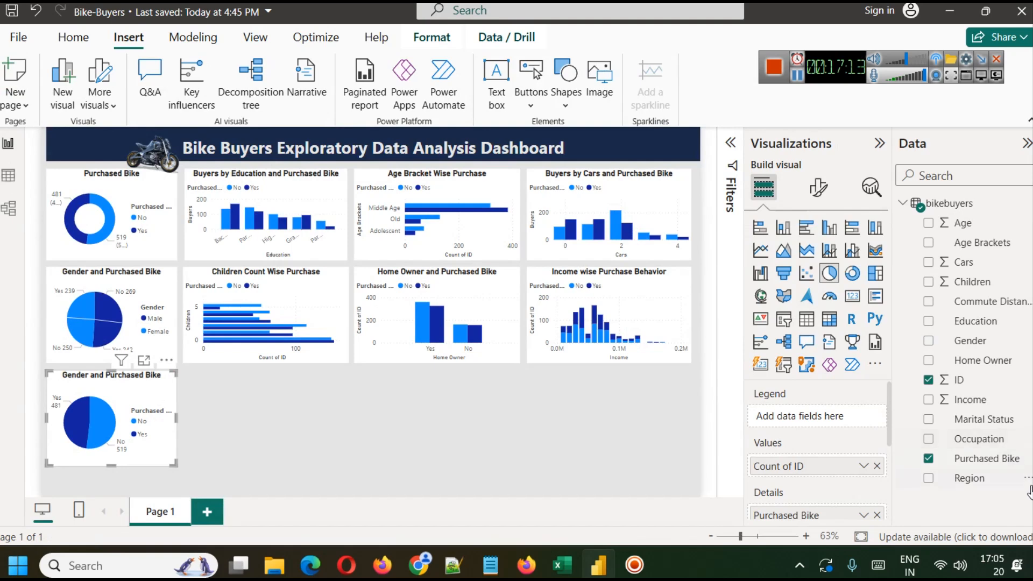
drag(984, 419, 861, 419)
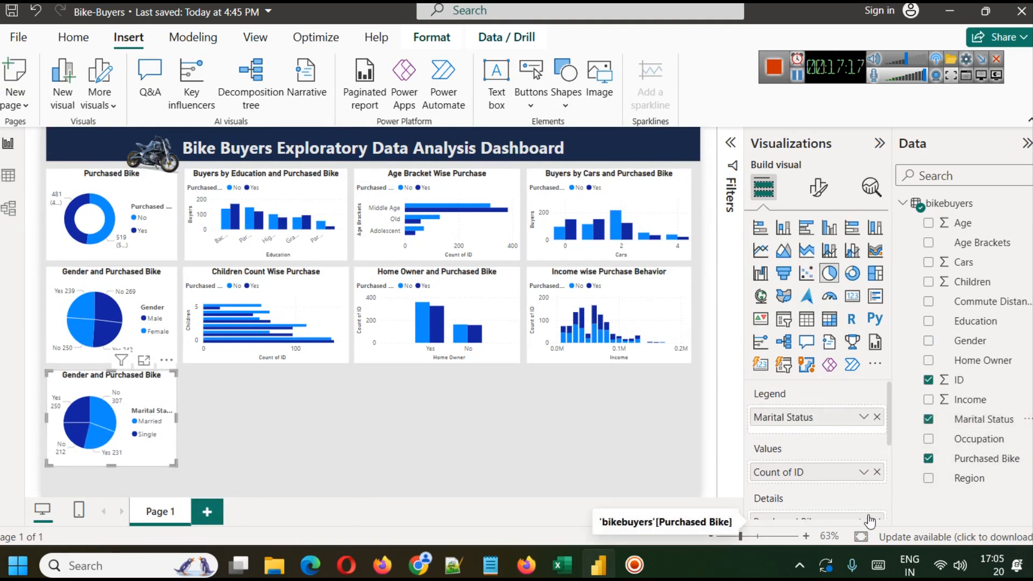
scroll(837, 461, down, 2)
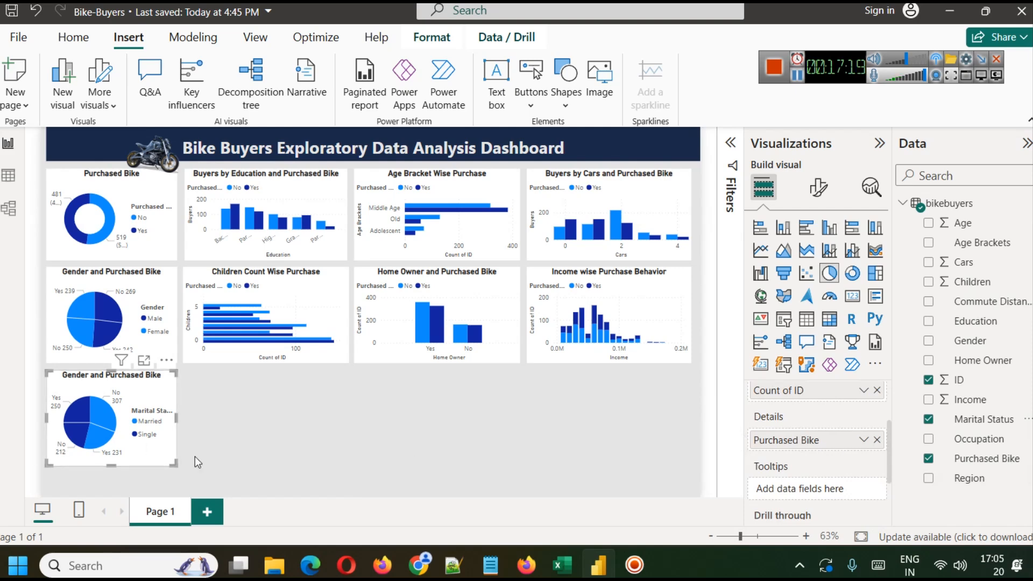
click(143, 360)
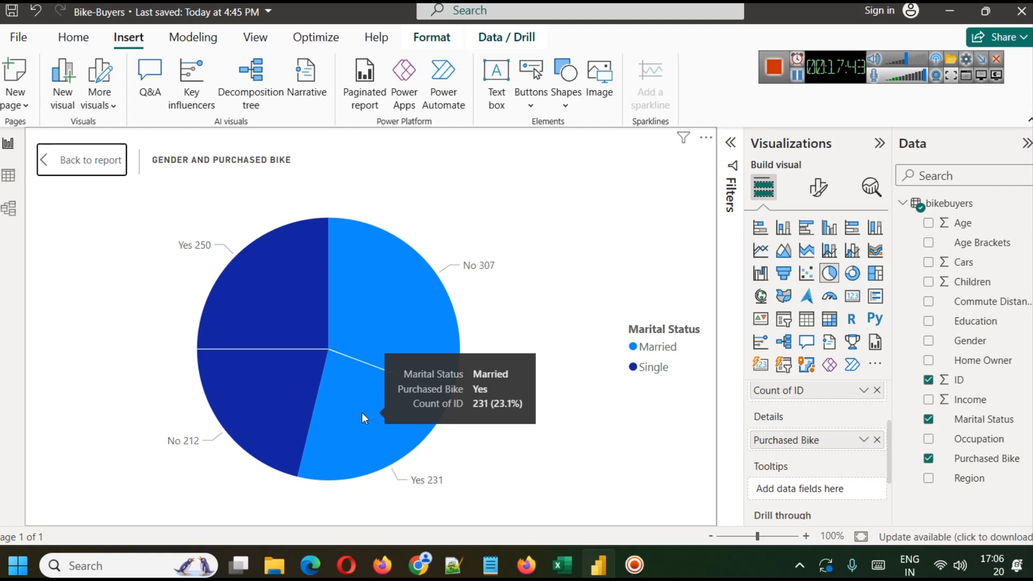
Step: Highlight the Single and Married slices in turn in the focused marital status pie chart and return to the report
click(653, 368)
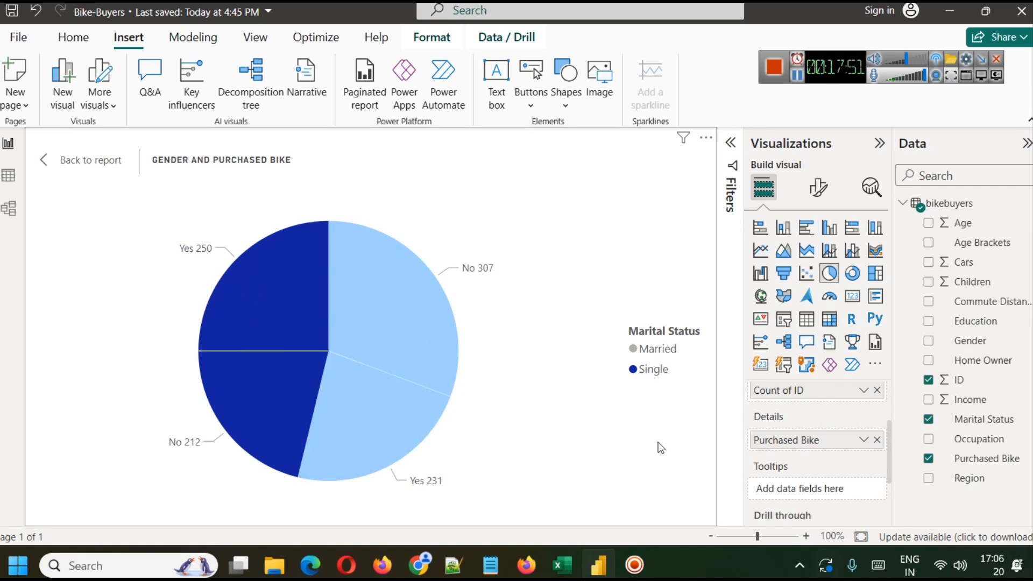
click(645, 370)
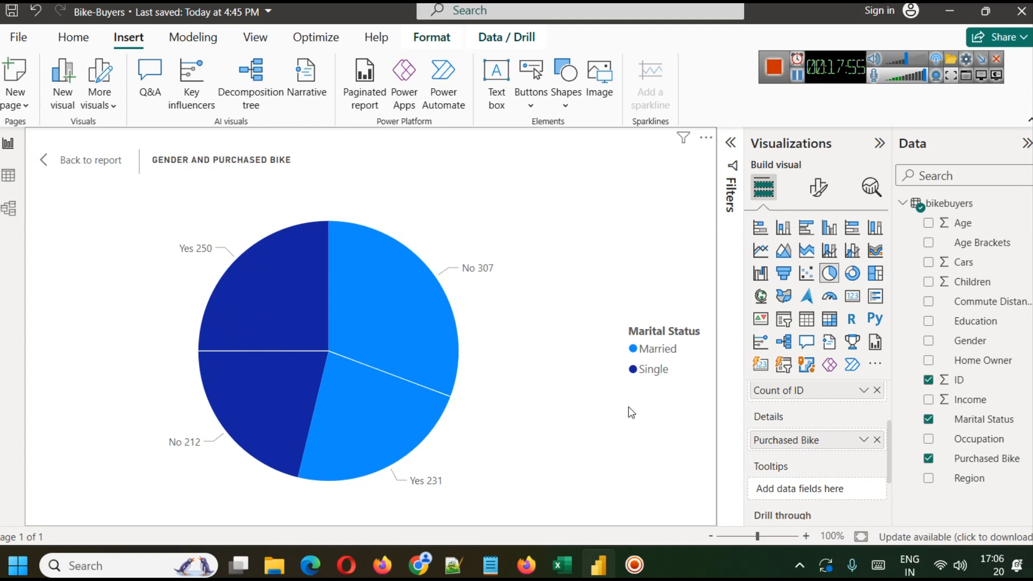
click(646, 351)
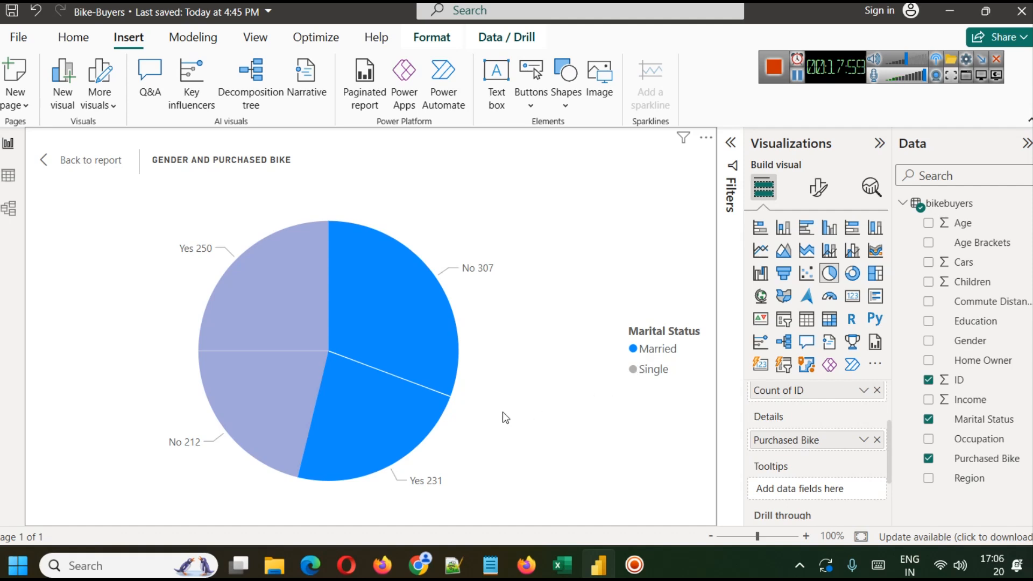
click(657, 351)
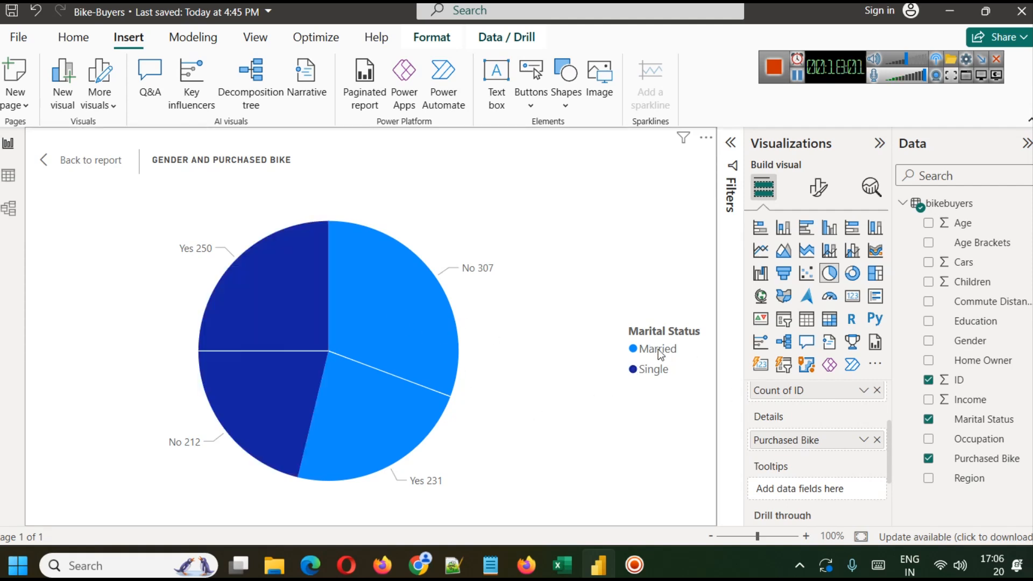
click(657, 373)
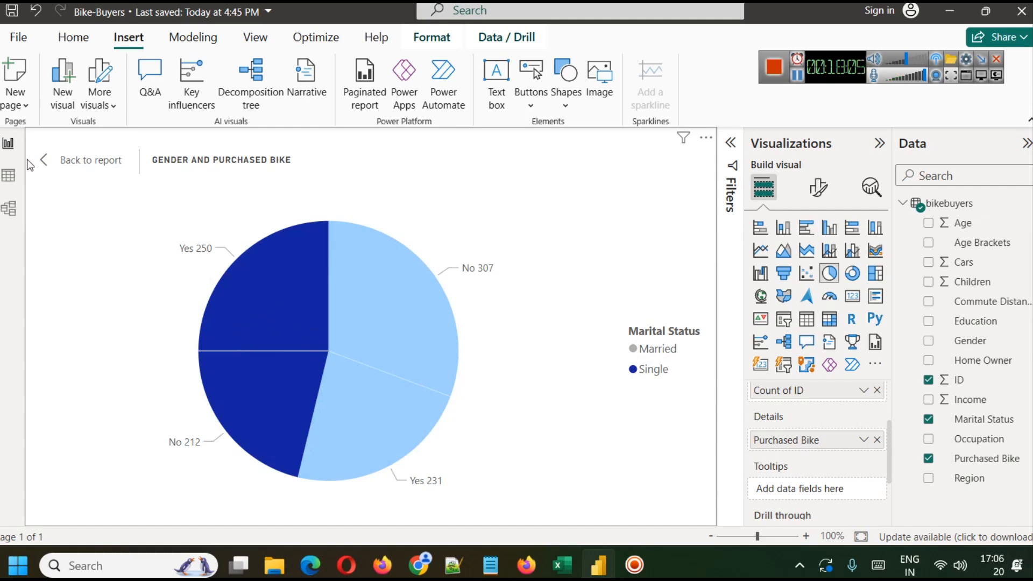
click(47, 160)
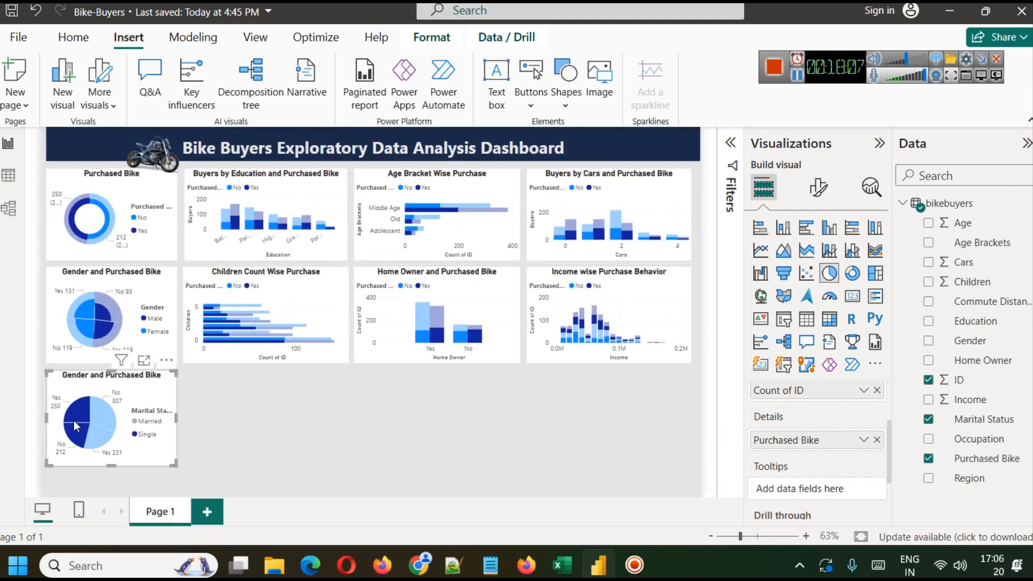
Step: Cross-filter the report by the Single slices of the marital status pie chart and clear the highlighting
click(71, 430)
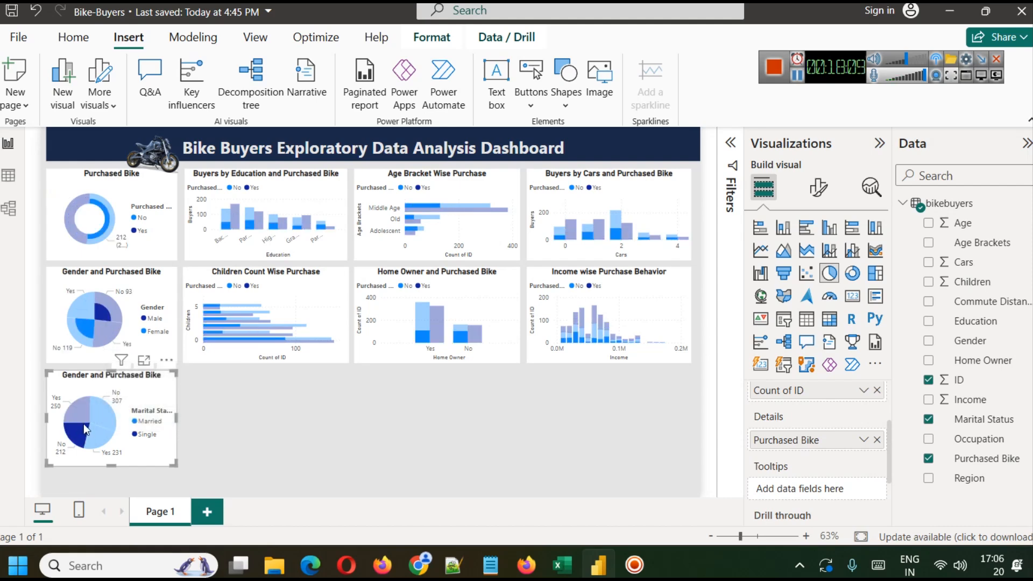
click(80, 429)
click(281, 435)
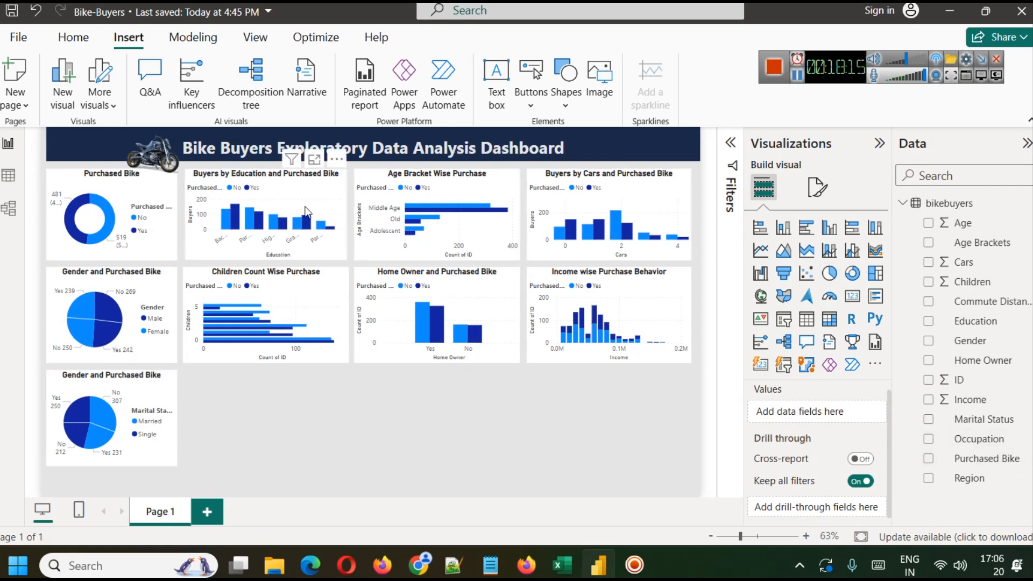
Step: Duplicate the Buyers by Education and Purchased Bike chart and place the copy directly below the Children Count Wise Purchase chart
click(299, 190)
key(ctrl+c)
key(ctrl+v)
drag(310, 398, 295, 386)
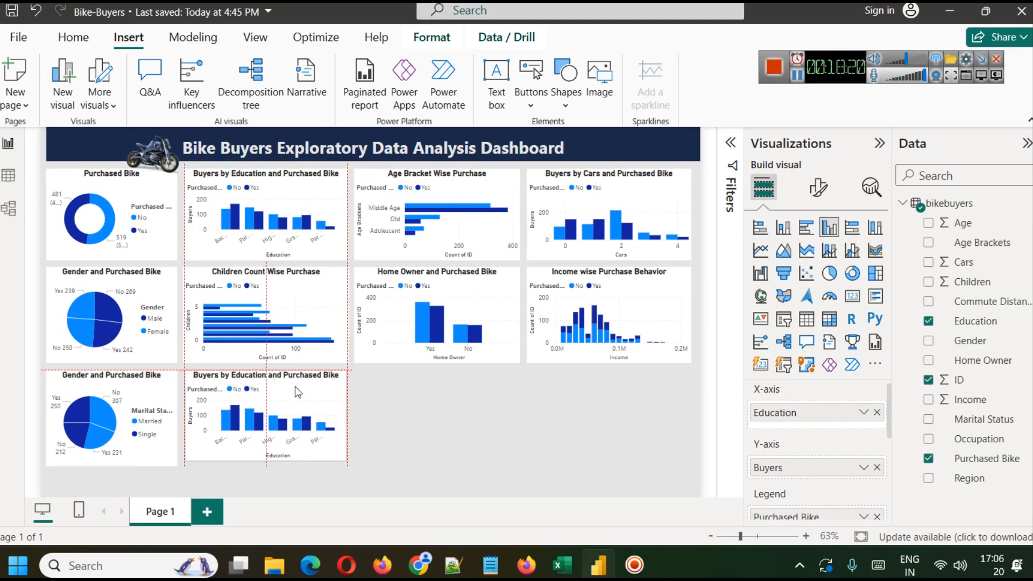
Step: Change the marital status pie chart's title to Marital Status and Purchased Bike
click(138, 386)
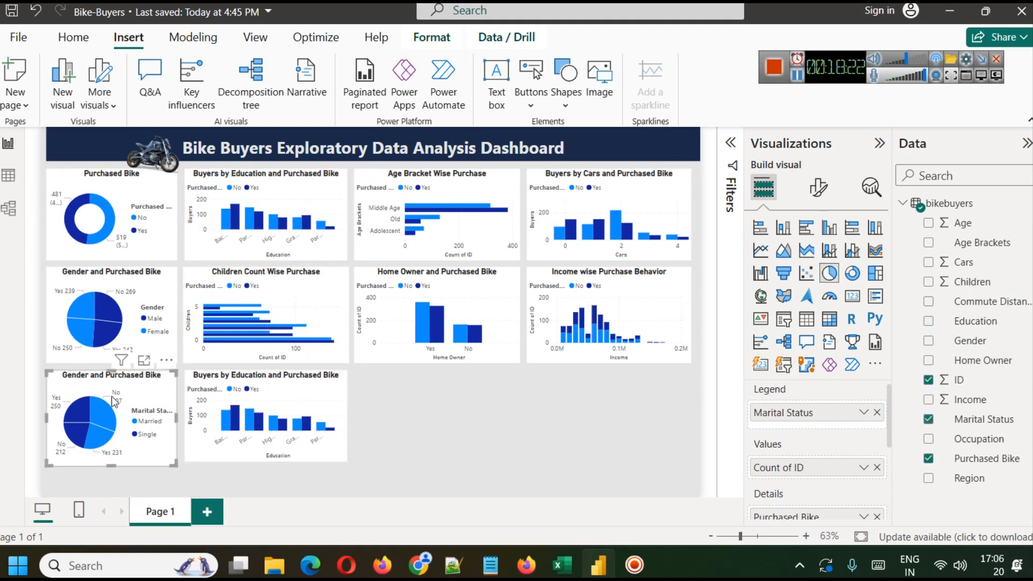
click(818, 187)
click(817, 260)
click(796, 334)
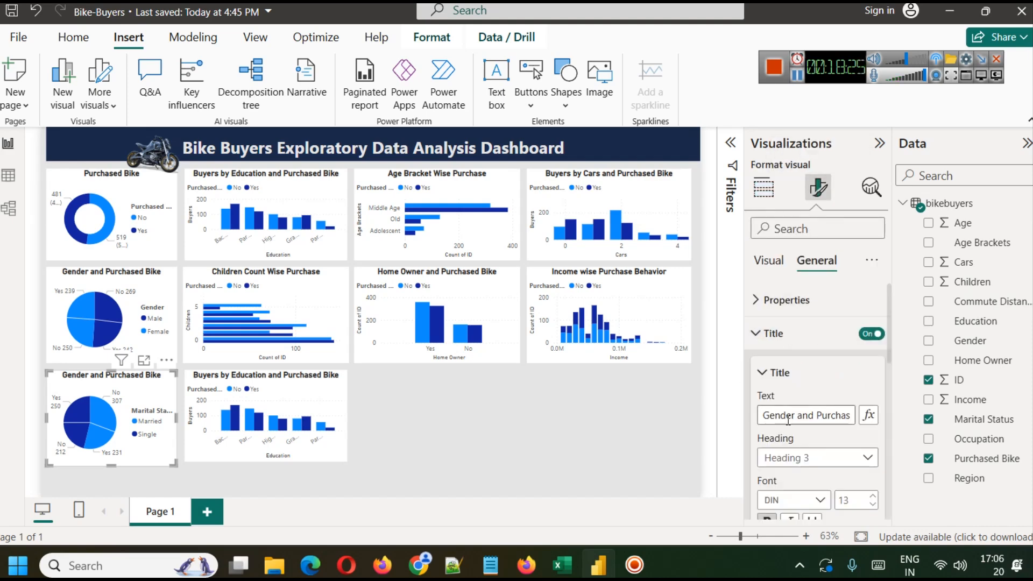
double_click(799, 417)
text(Marital S)
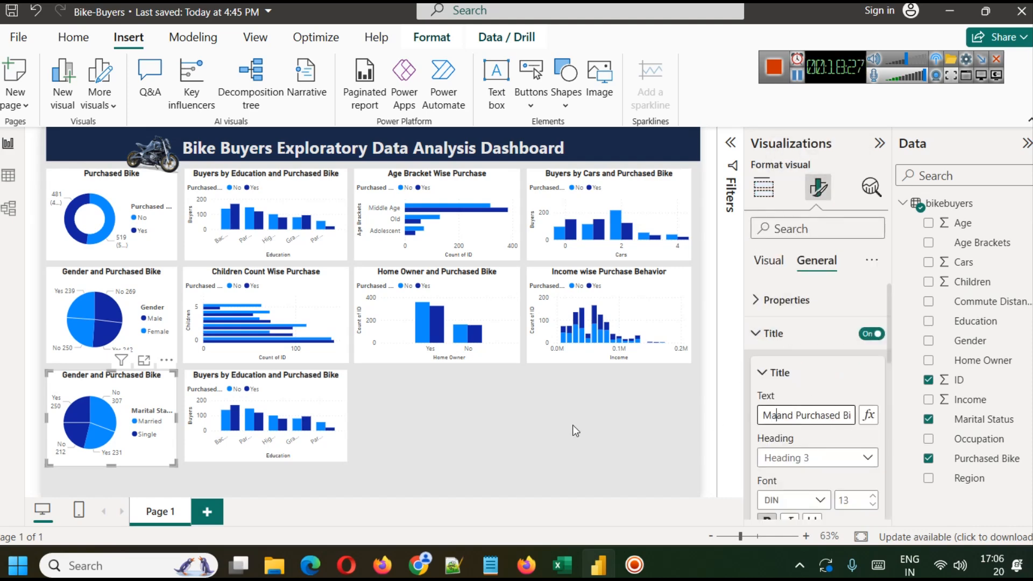
text(tatus and P)
click(475, 412)
Step: Stretch the copied education chart down to match the neighbouring pie chart's height and replace Education with Occupation on its X-axis
click(251, 454)
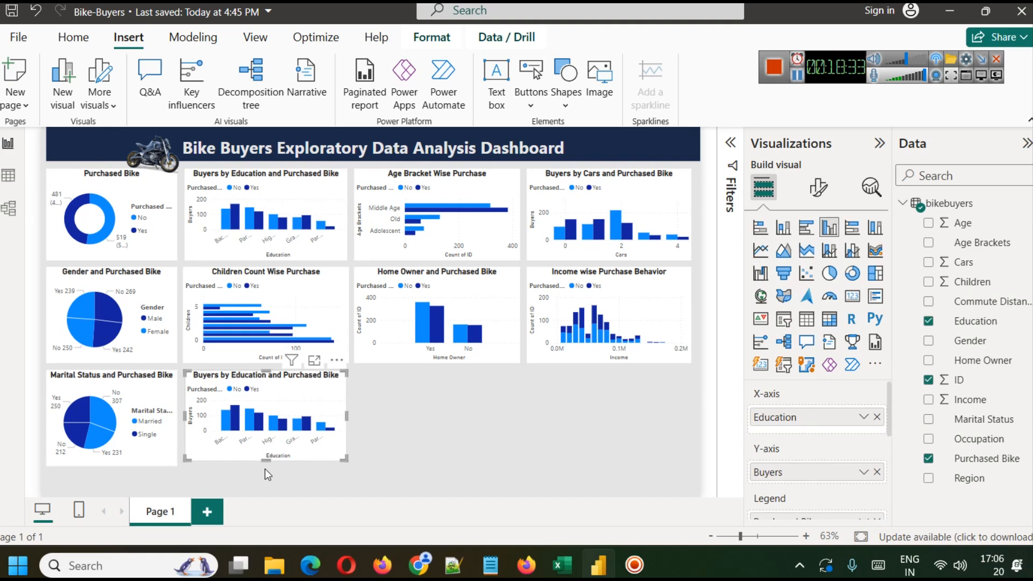
drag(267, 461, 267, 467)
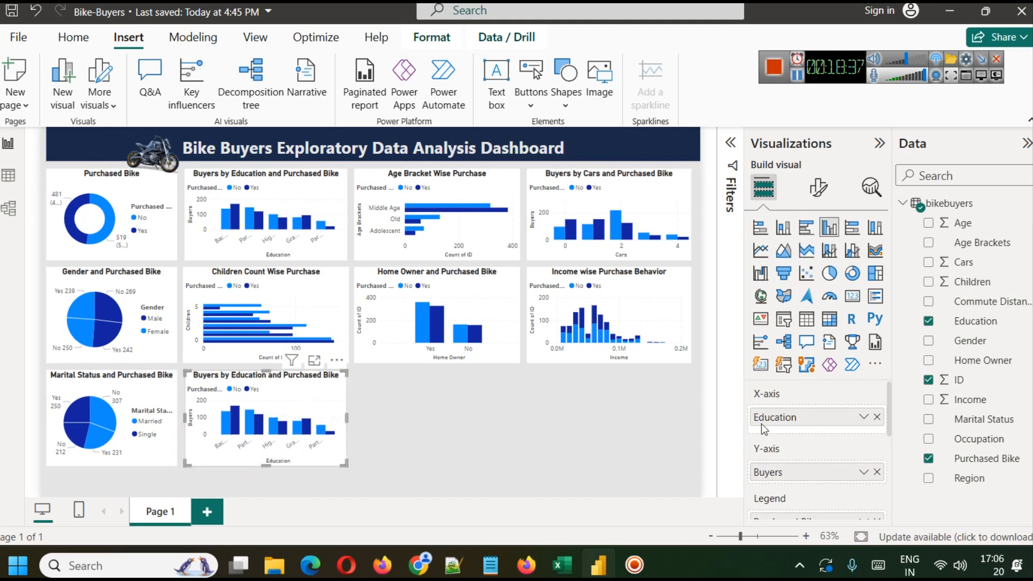
click(876, 417)
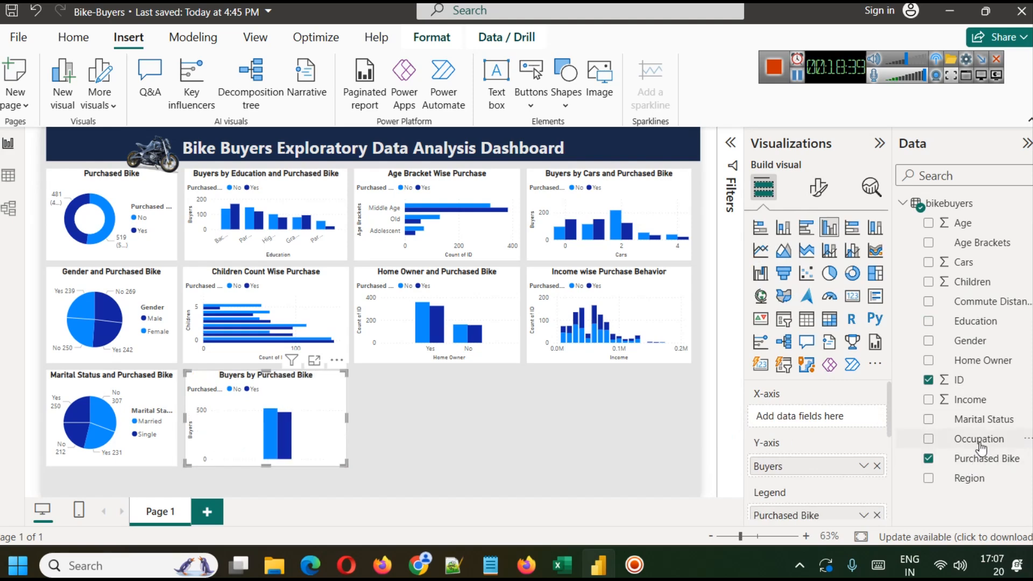
click(974, 438)
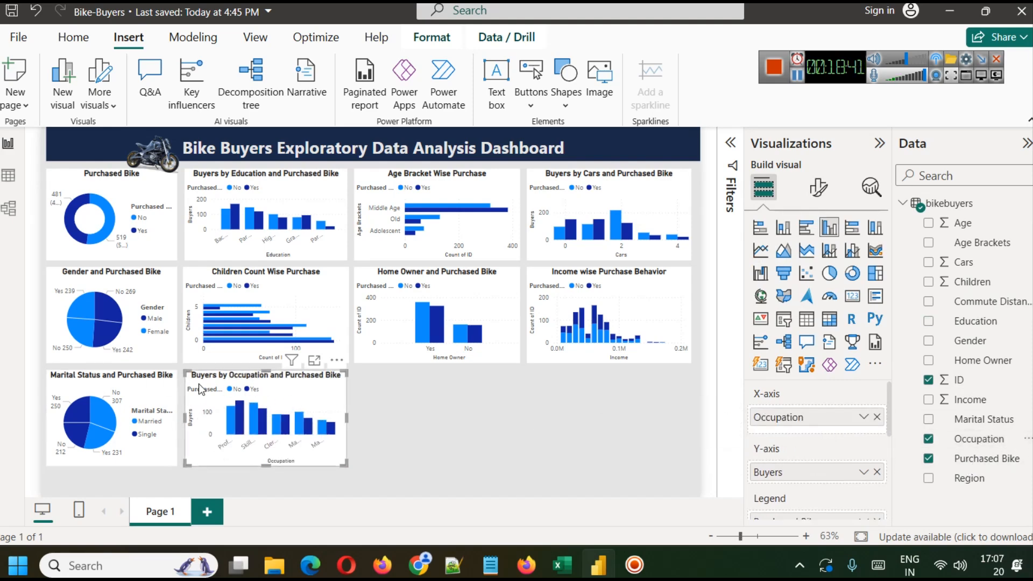
click(390, 450)
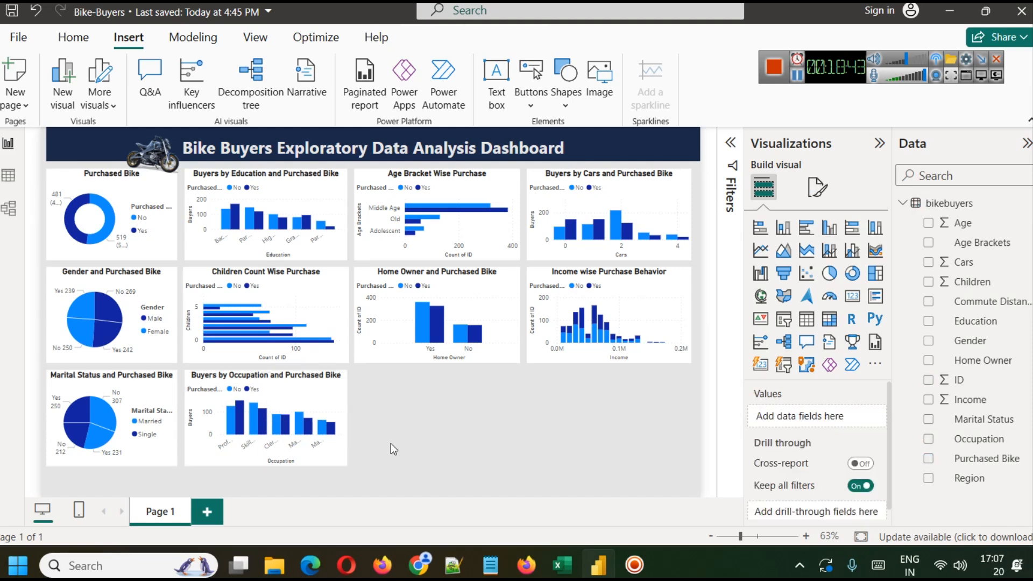
Step: Widen the Buyers by Occupation chart until it aligns with the far edge of the Home Owner chart
click(340, 410)
drag(351, 423, 521, 433)
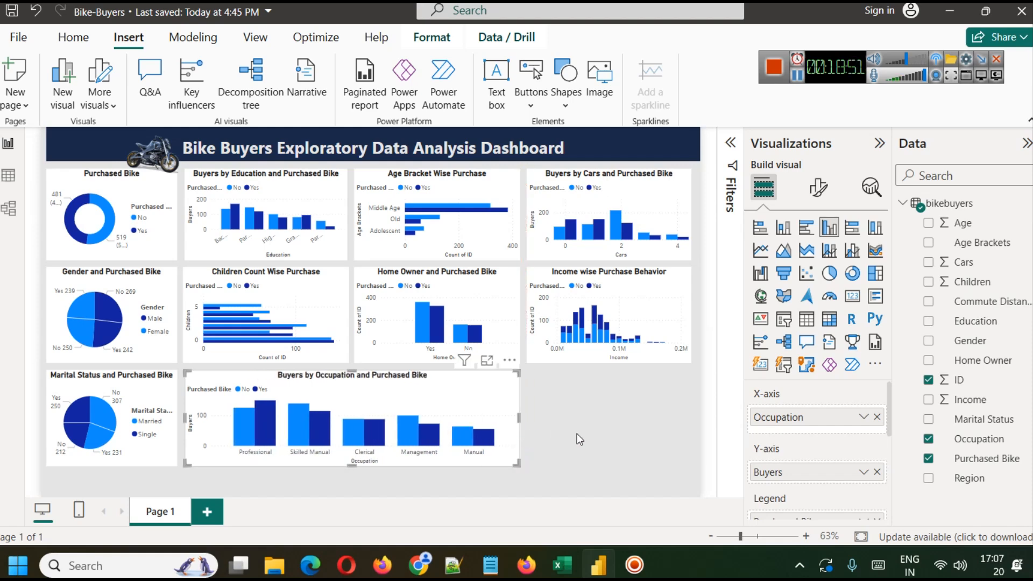
click(357, 489)
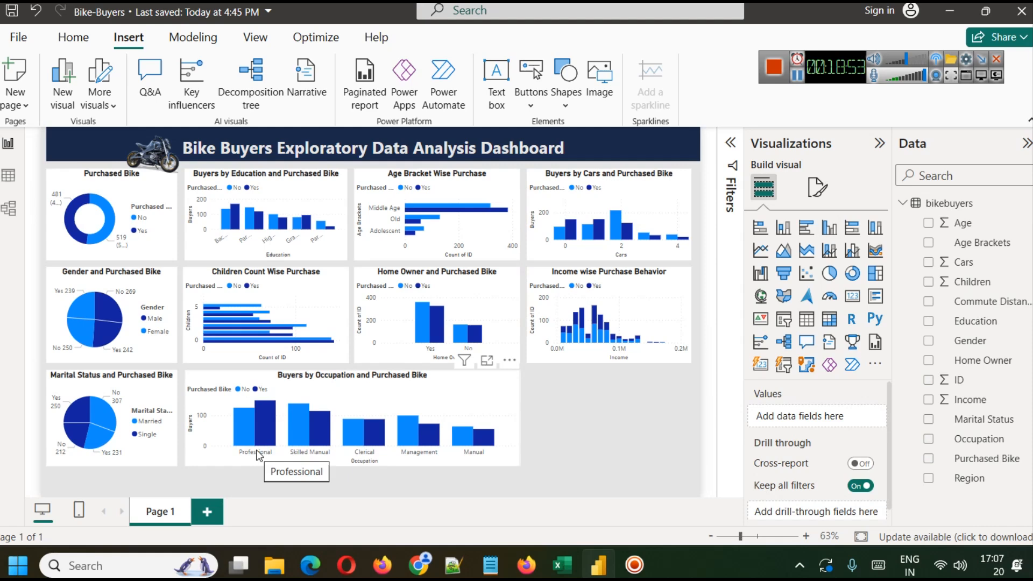
Step: Inspect the purchase bars for each occupation in focus mode and return to the report
click(487, 360)
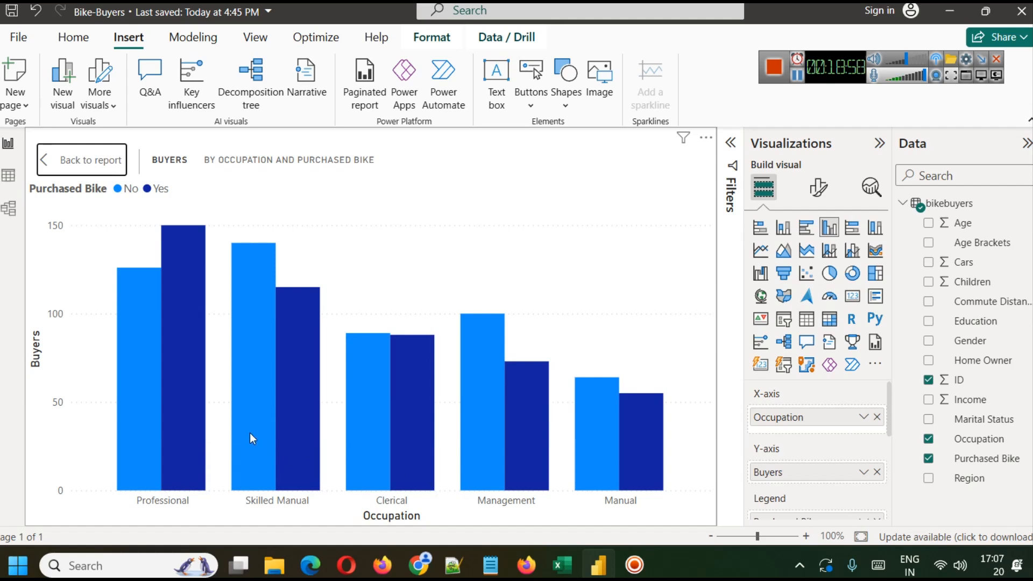
mouse_move(173, 428)
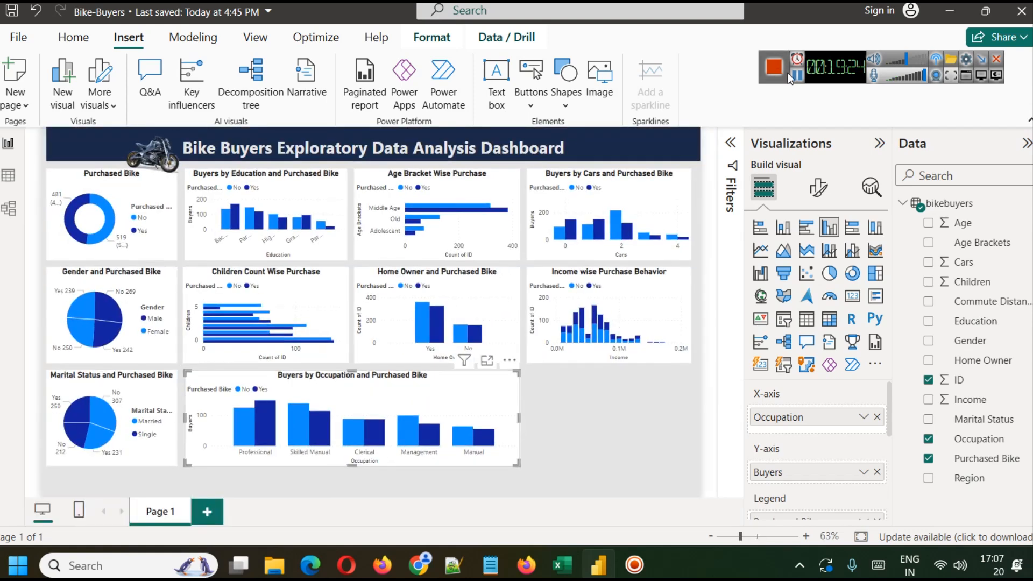
mouse_move(308, 435)
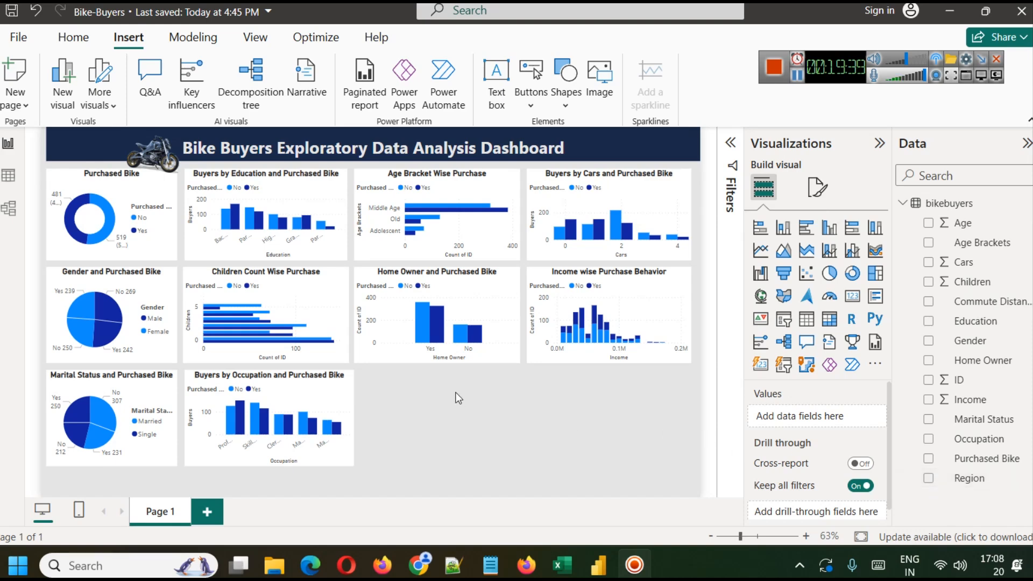
Step: Check the distinct values of the Region column in the table data
click(411, 320)
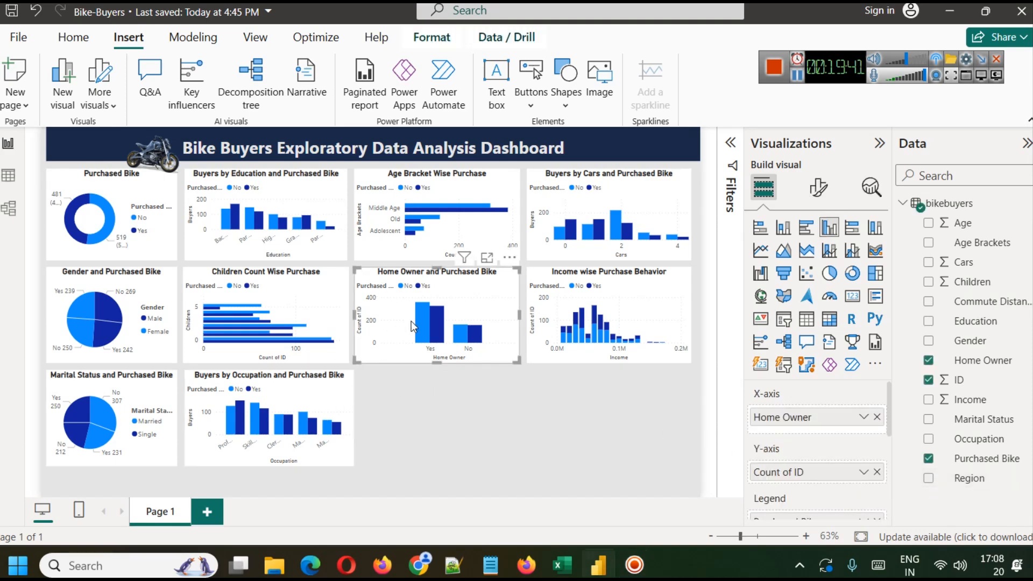
click(8, 175)
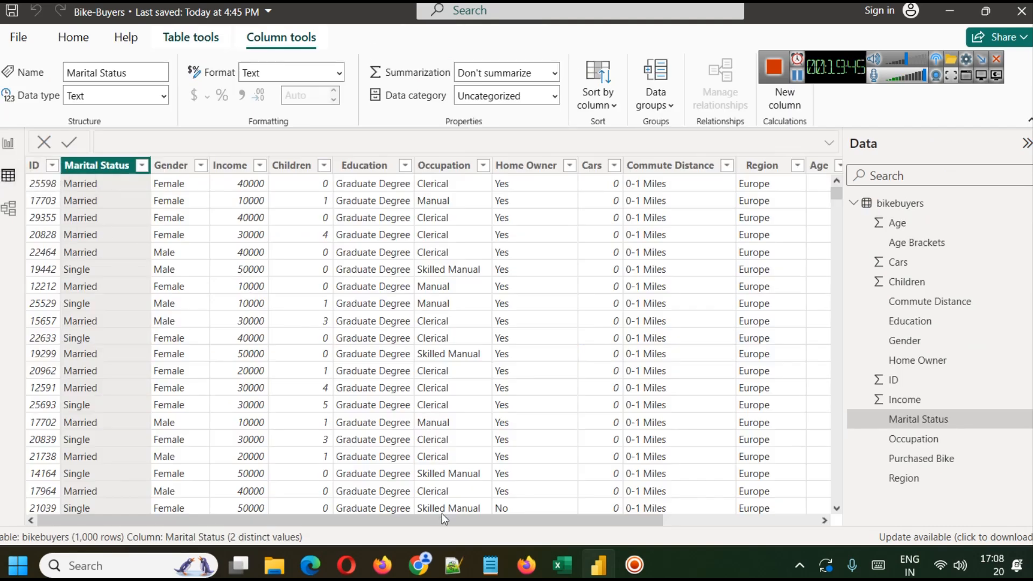
click(797, 165)
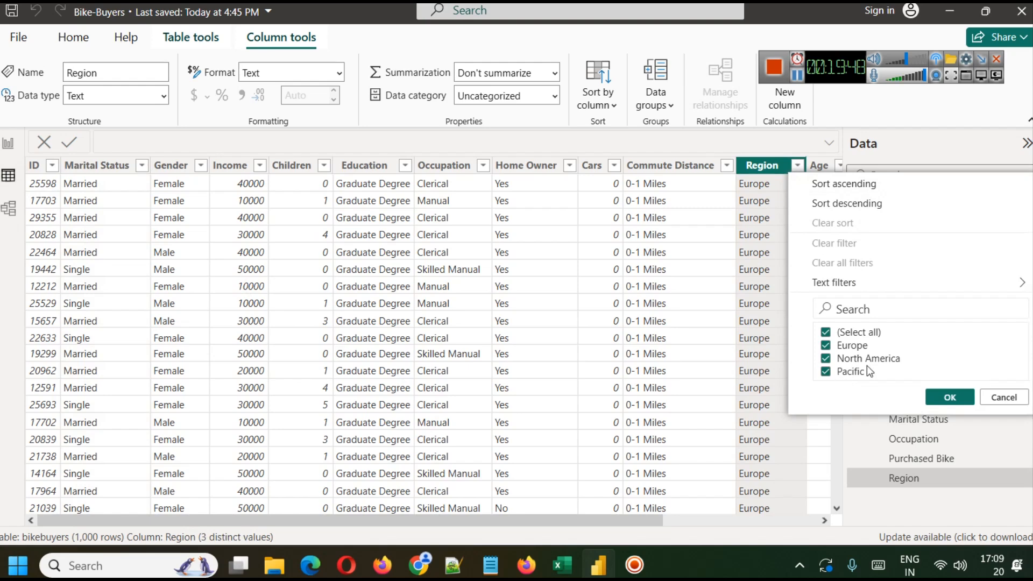
click(1001, 397)
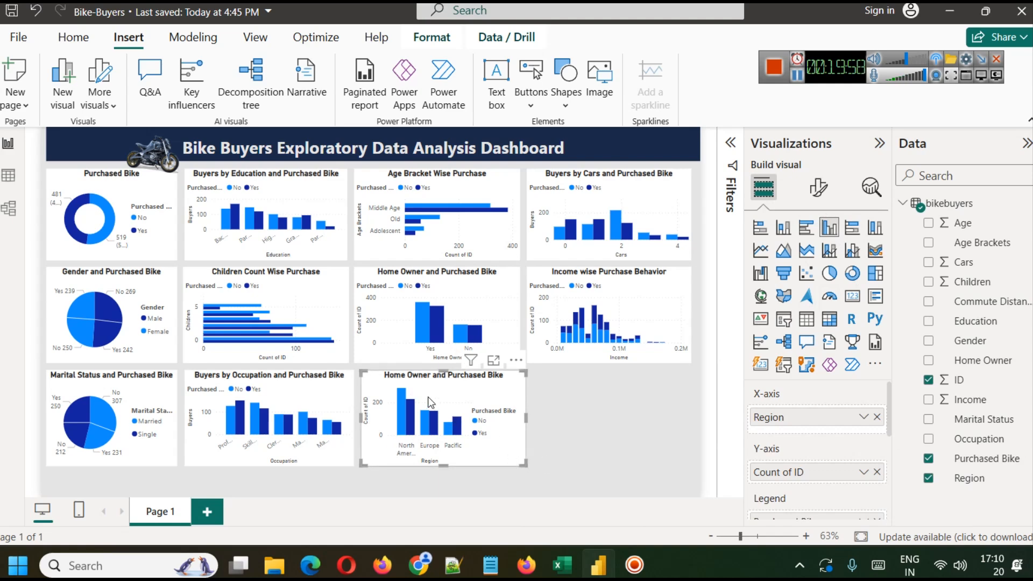
Step: Change the region column chart's title to Region and Purchased Bike
click(829, 188)
click(817, 260)
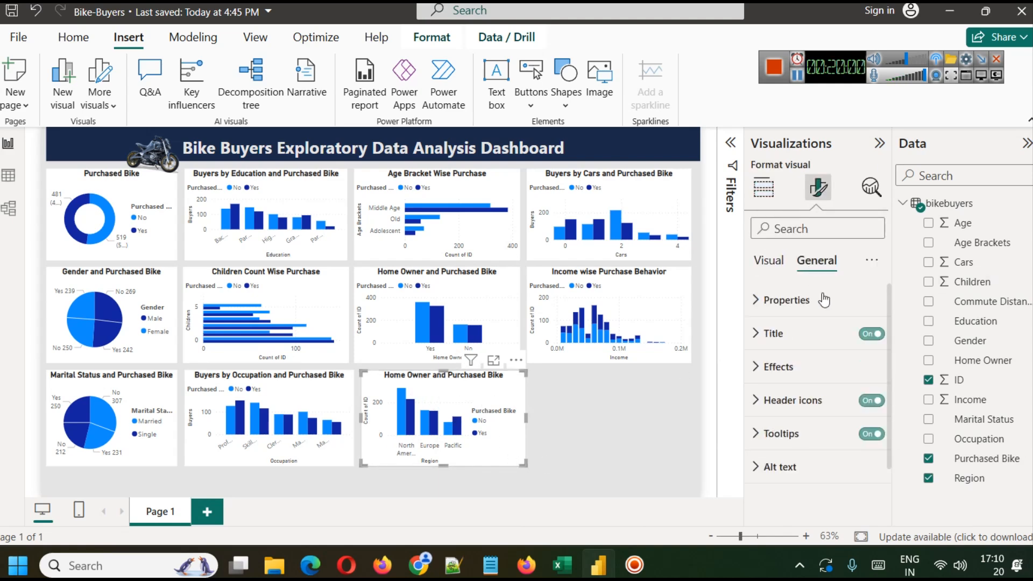
click(773, 333)
drag(807, 415, 757, 421)
text(Regionwise)
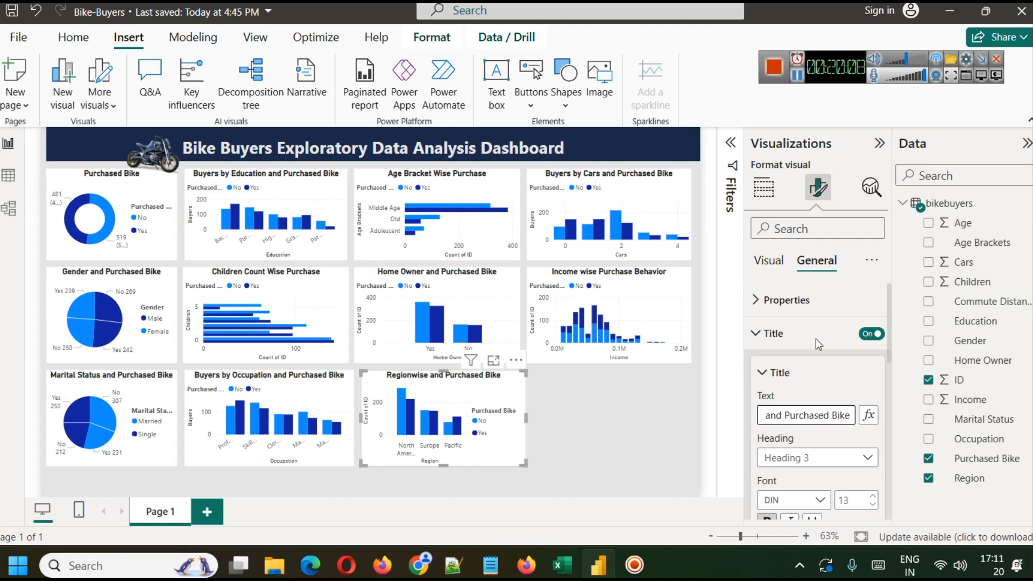
click(797, 77)
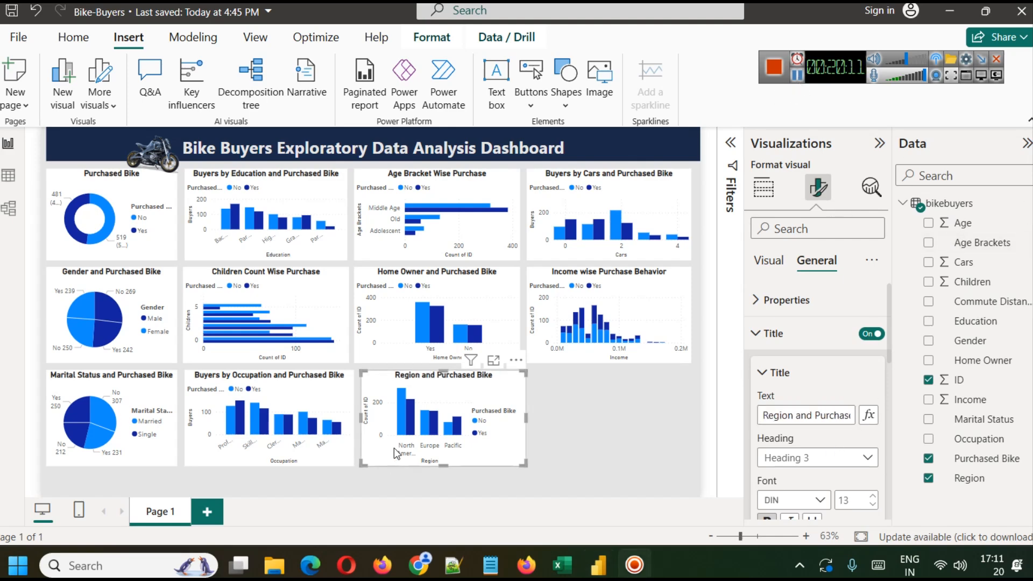
click(560, 424)
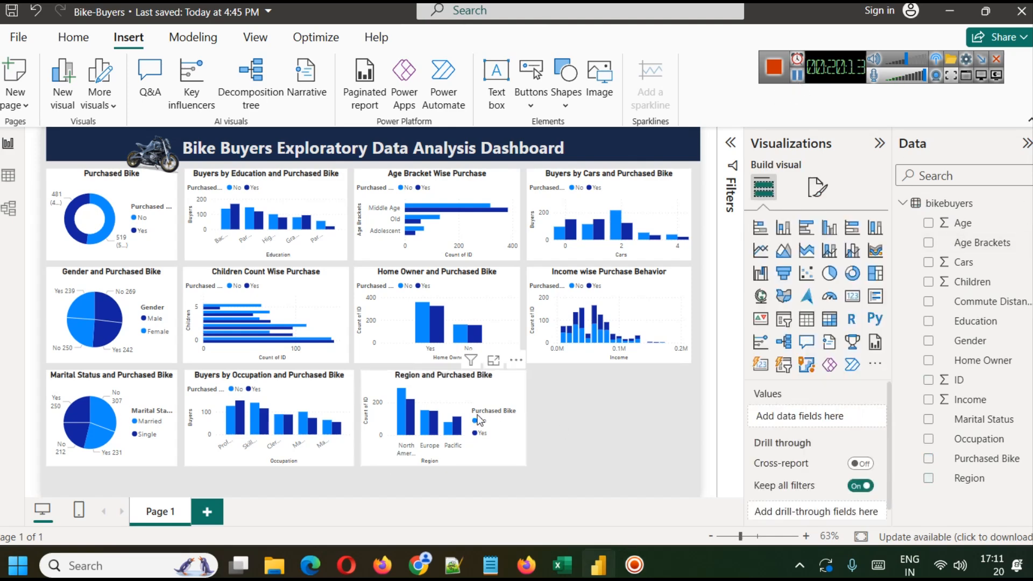
Step: Inspect the region chart's North America, Europe and Pacific bars in focus mode and return to the report
click(491, 364)
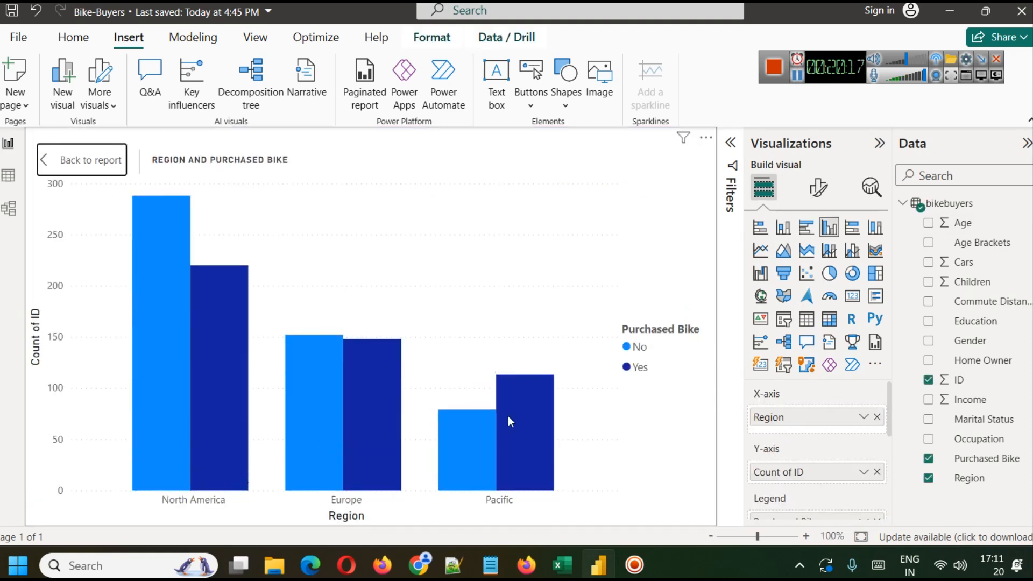
mouse_move(508, 420)
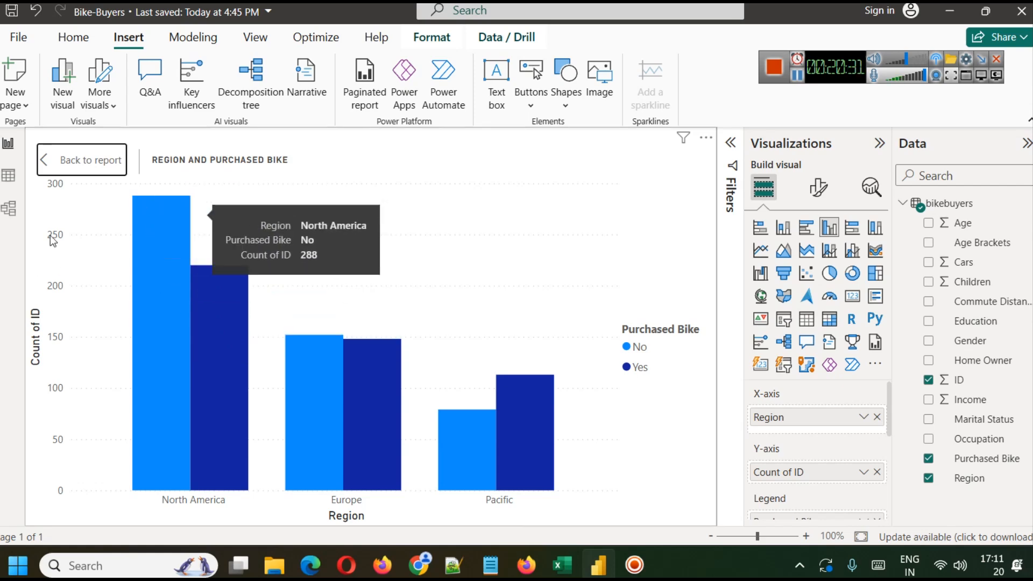
click(70, 161)
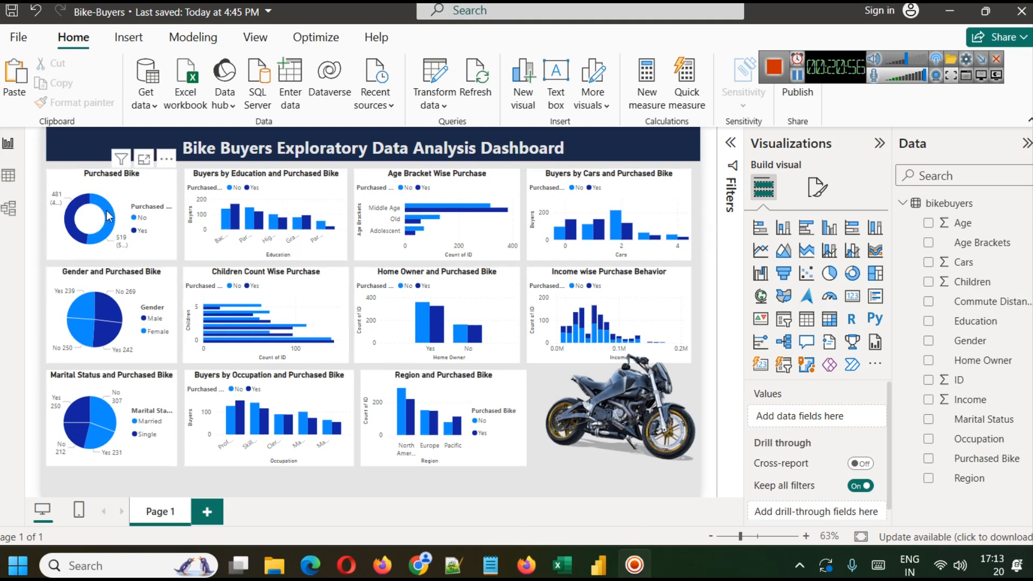
Step: Examine the Purchased Bike doughnut's slices and cross-highlight the whole dashboard by its Yes slice
mouse_move(110, 217)
mouse_move(75, 211)
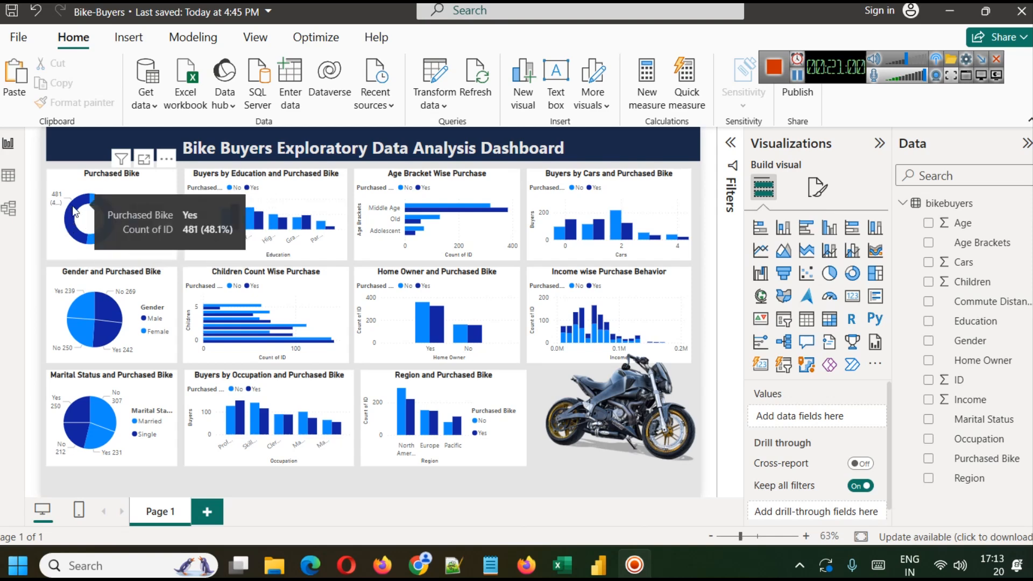
click(75, 212)
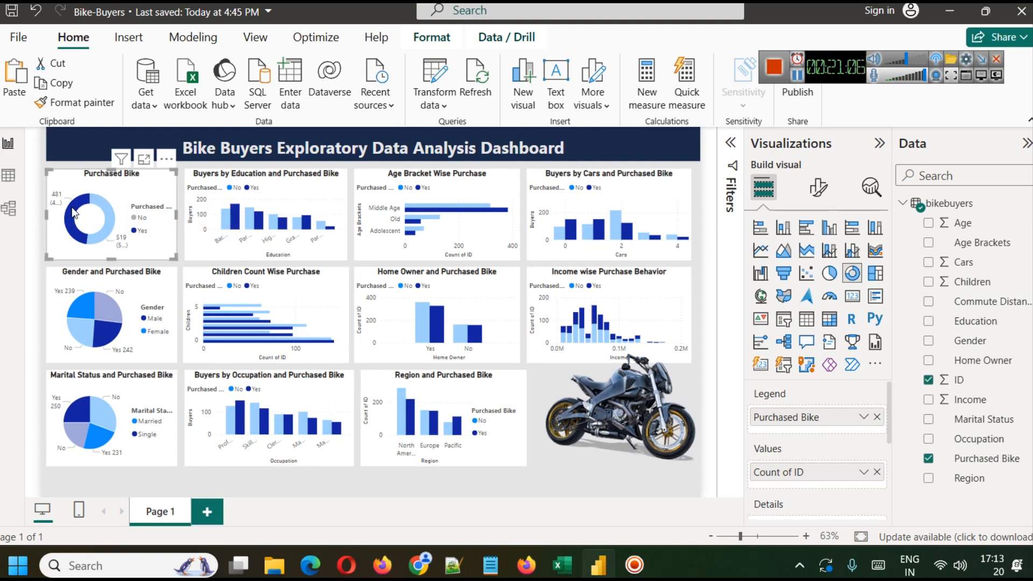
Step: Cross-highlight the dashboard by the Purchased Bike doughnut's No slice, and clear the highlighting and selection
click(75, 212)
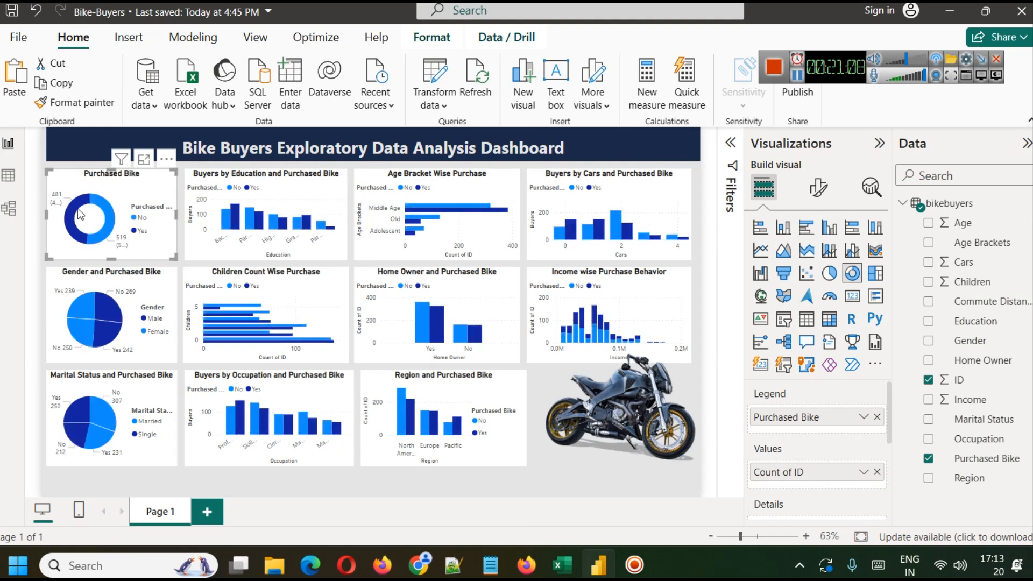
click(107, 232)
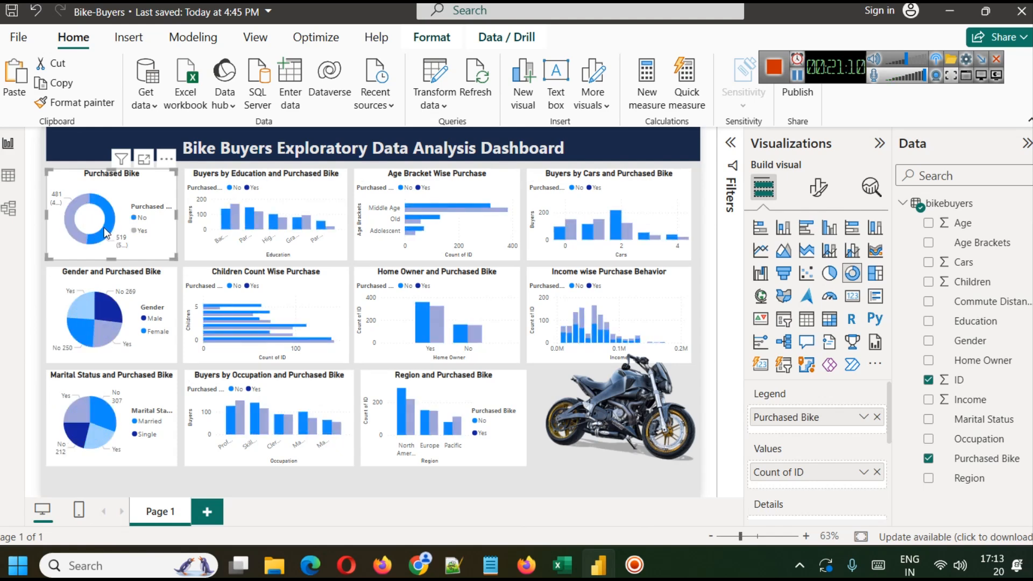
click(66, 206)
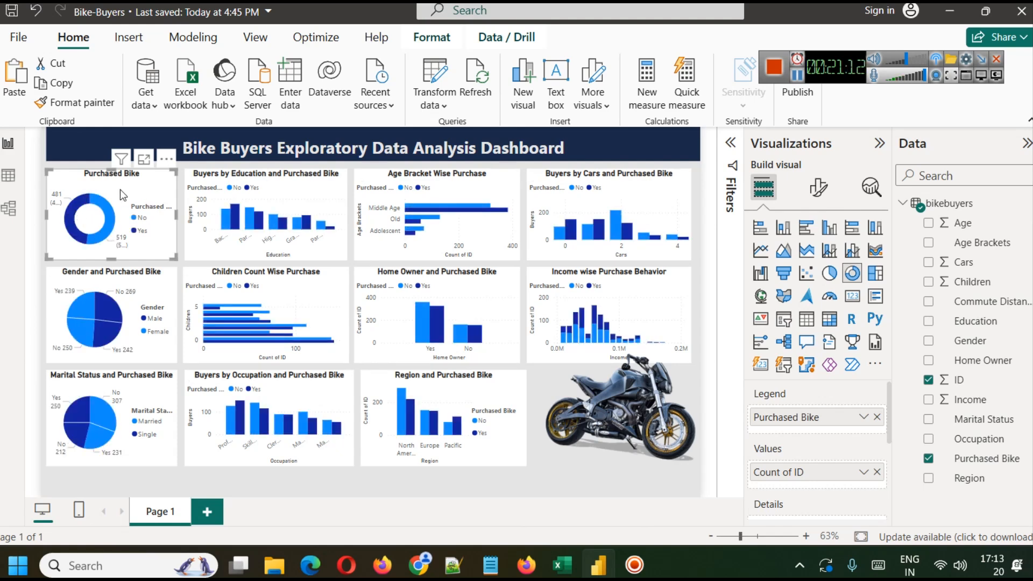
click(714, 501)
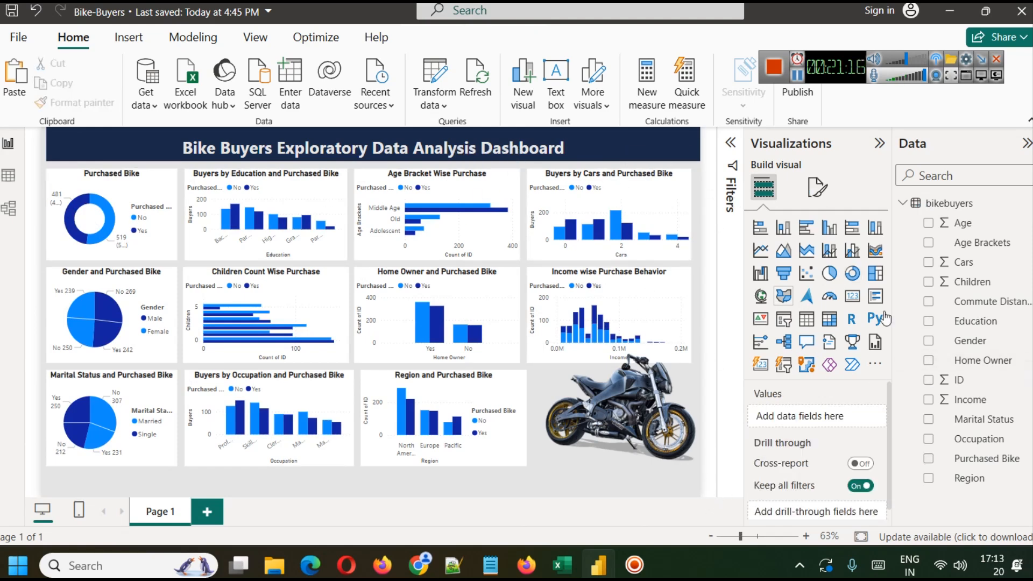
Step: Insert a slicer and shrink it to fit the title banner's left end, as wide as the Purchased Bike doughnut visual
click(783, 320)
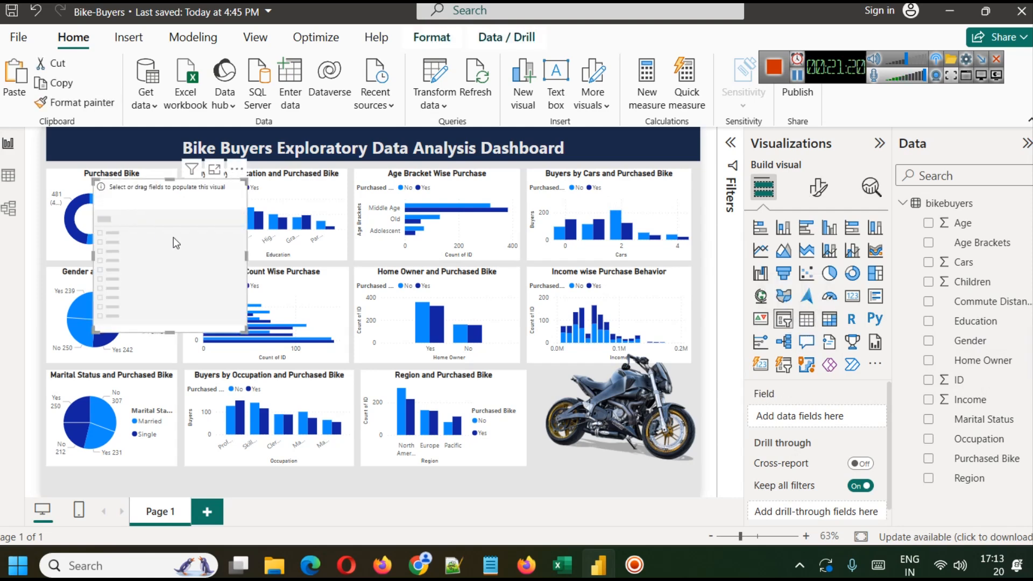
drag(199, 312, 131, 156)
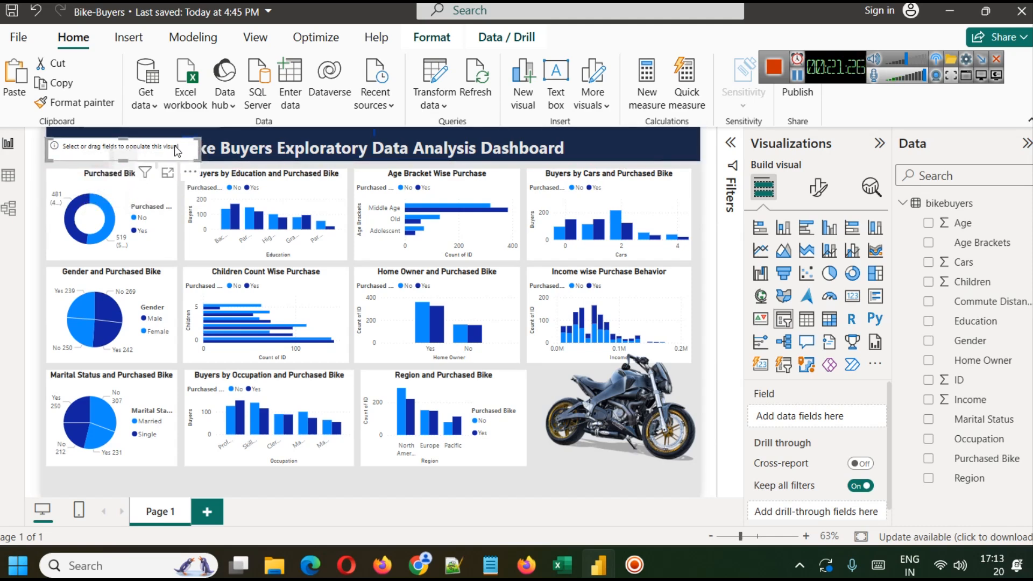
drag(197, 149, 176, 149)
key(Up)
key(Up)
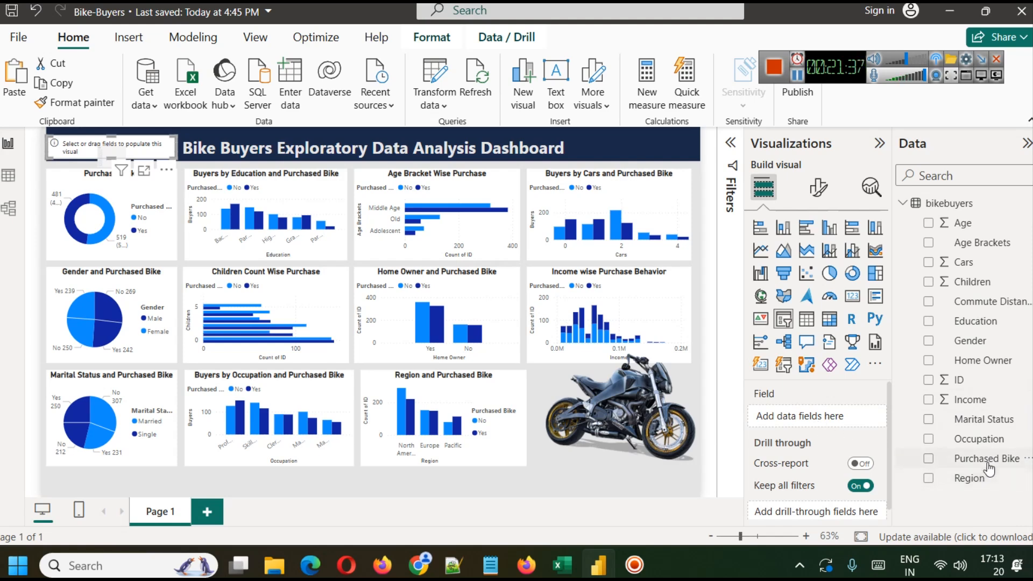
Step: Use Occupation as the slicer's field, set its style to Dropdown and adjust its placement in the title banner
drag(984, 439, 840, 415)
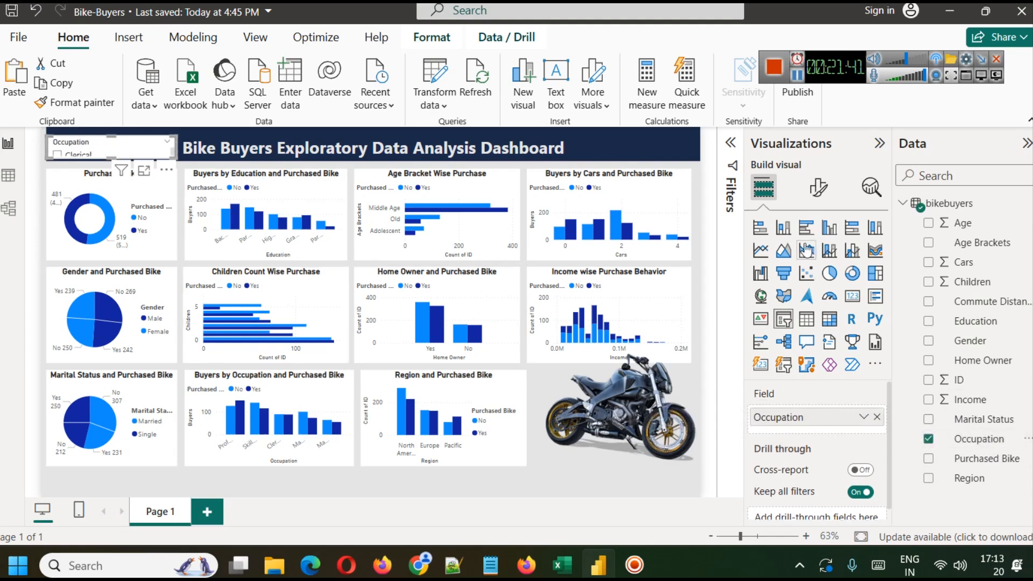
click(819, 198)
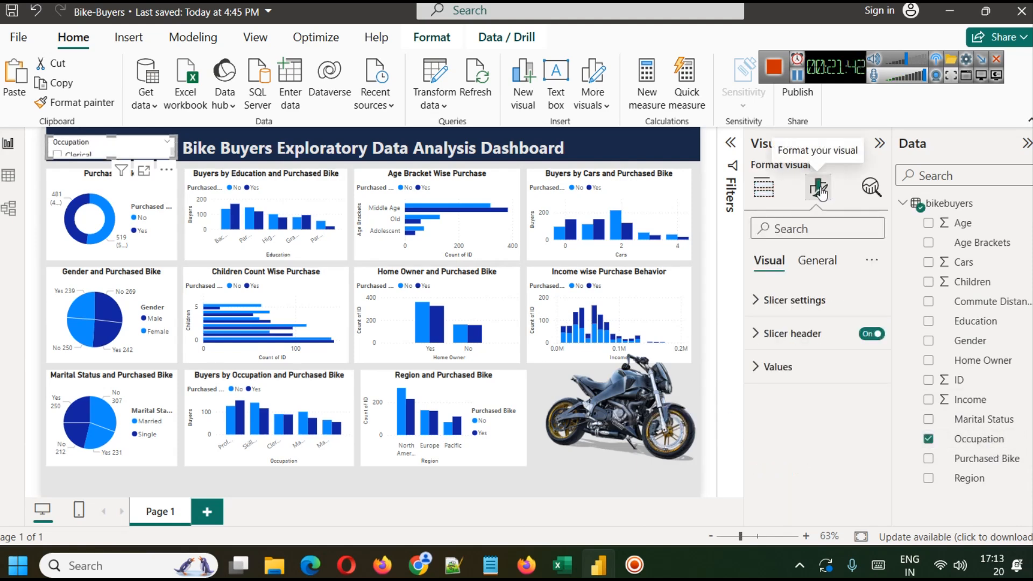
click(795, 307)
click(815, 379)
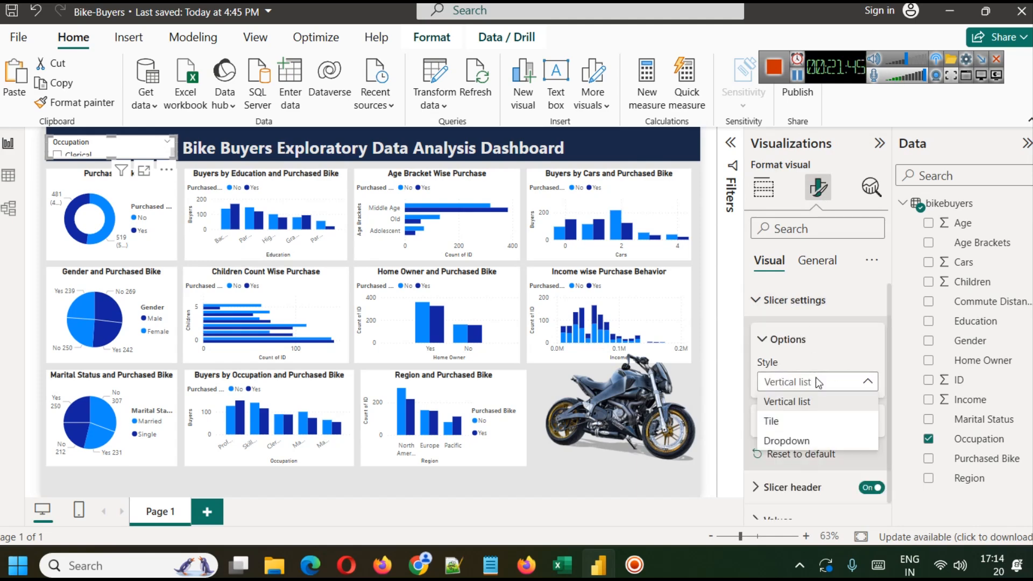
click(805, 437)
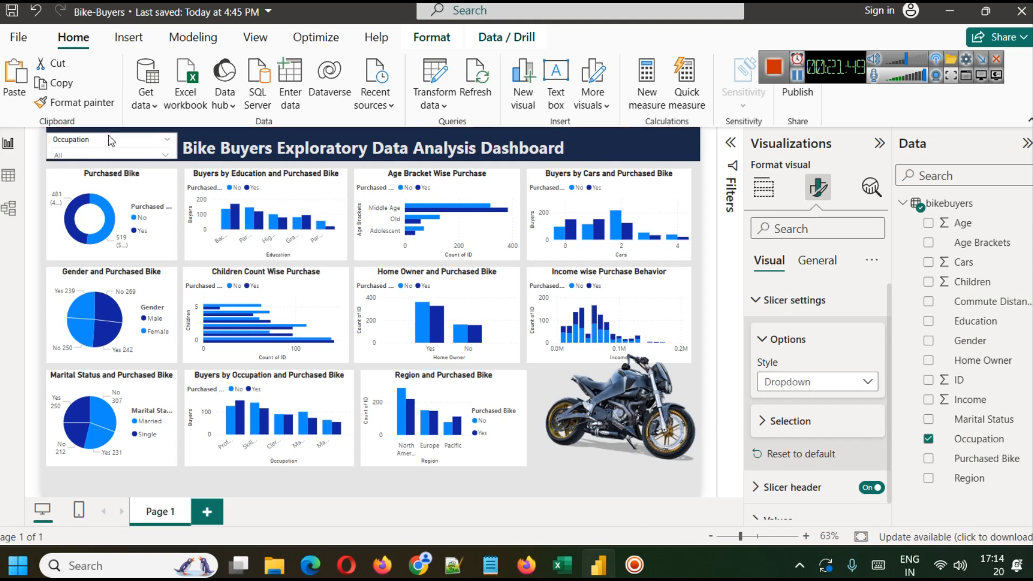
drag(108, 133, 109, 134)
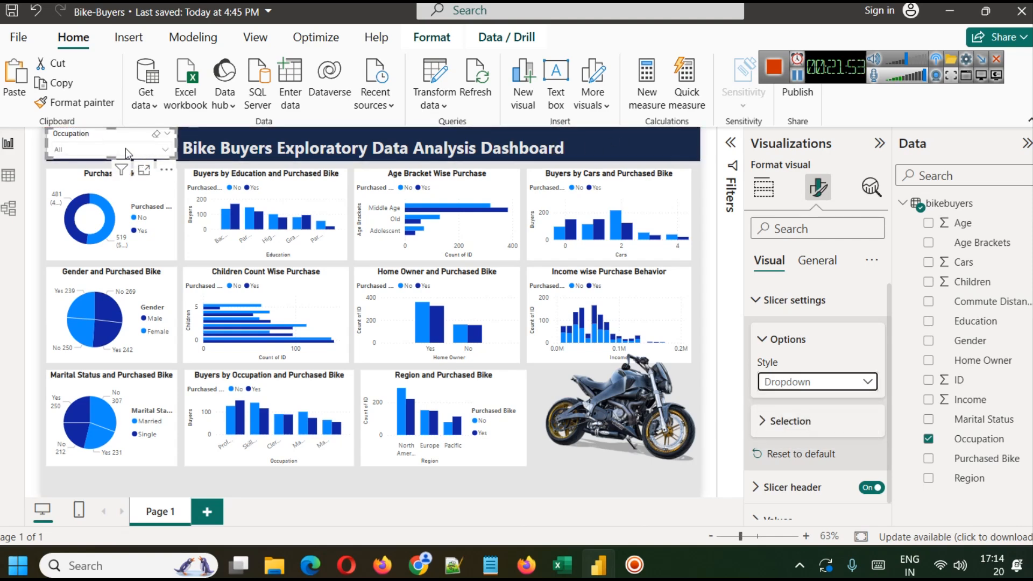
click(121, 151)
click(122, 150)
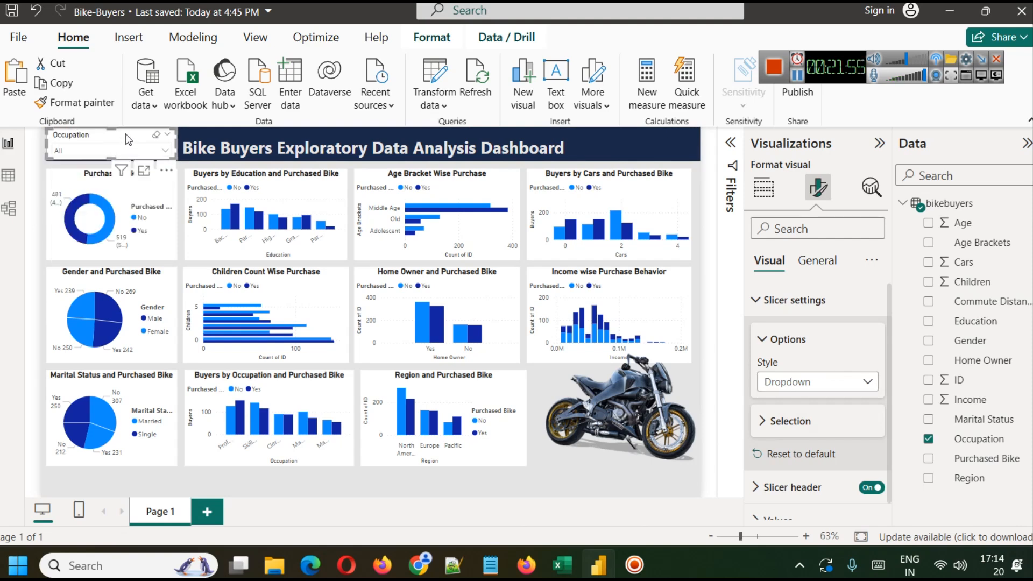
Step: Filter the dashboard by the Manual and Professional occupations in turn and examine the cars and income charts
click(129, 148)
click(60, 195)
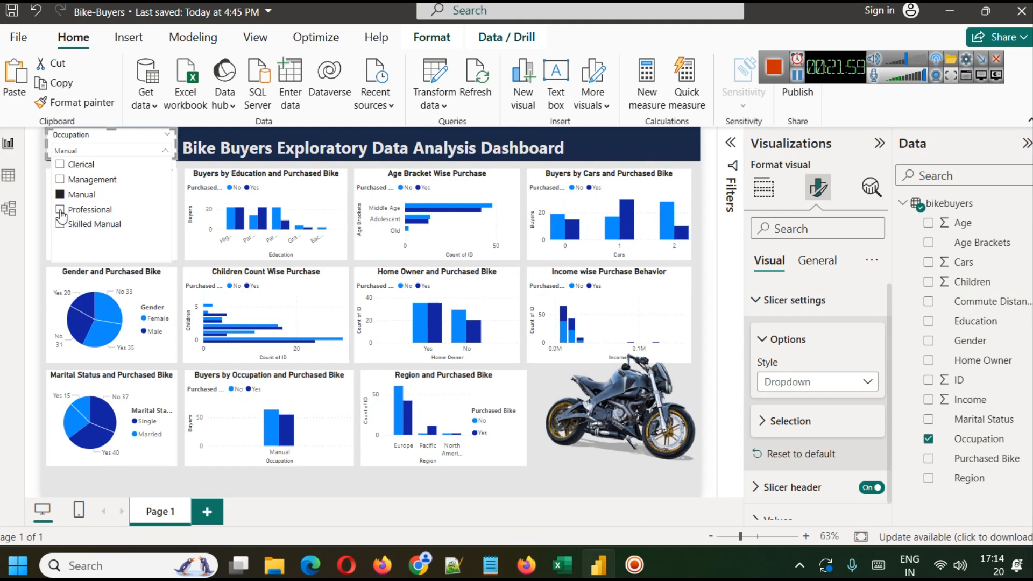
click(61, 210)
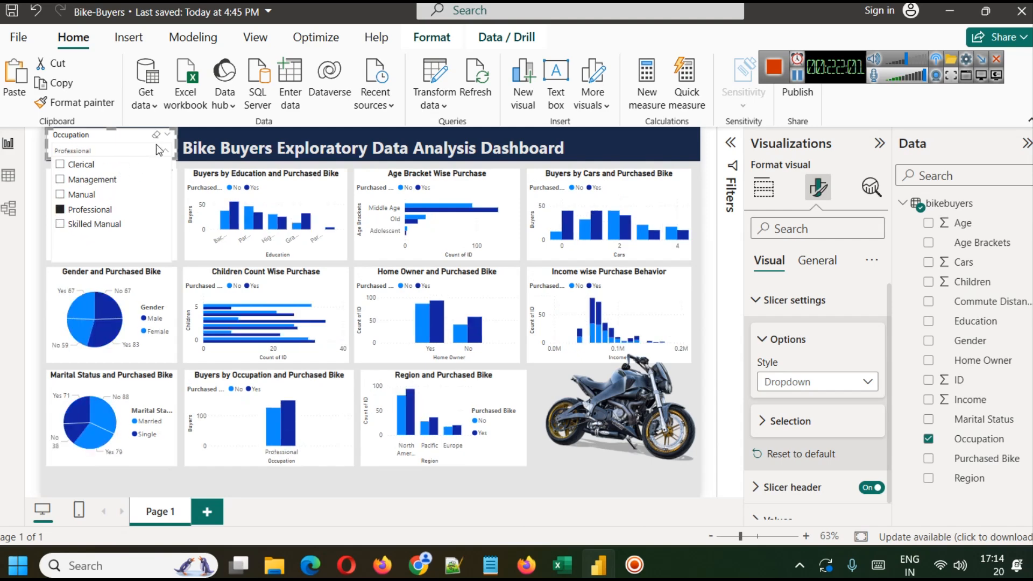
click(598, 476)
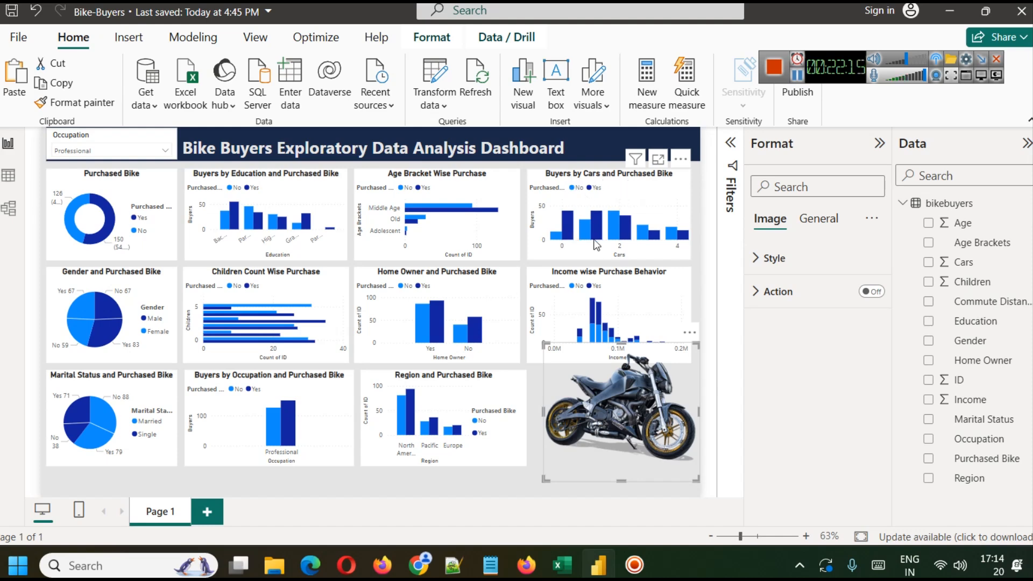
mouse_move(573, 230)
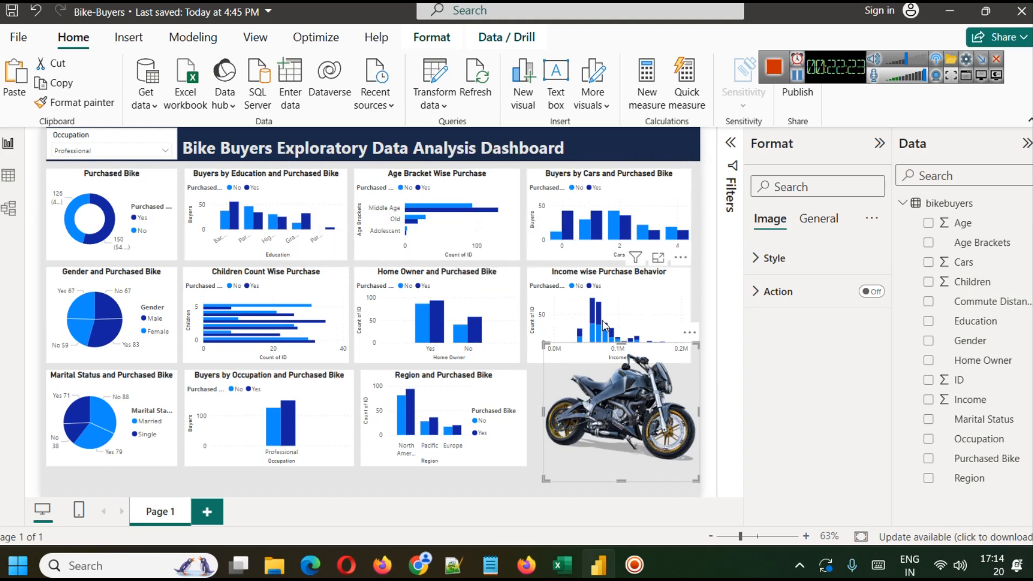
Step: Filter the dashboard by Skilled Manual, Clerical and Management in turn, and clear the occupation filter
click(81, 152)
click(60, 225)
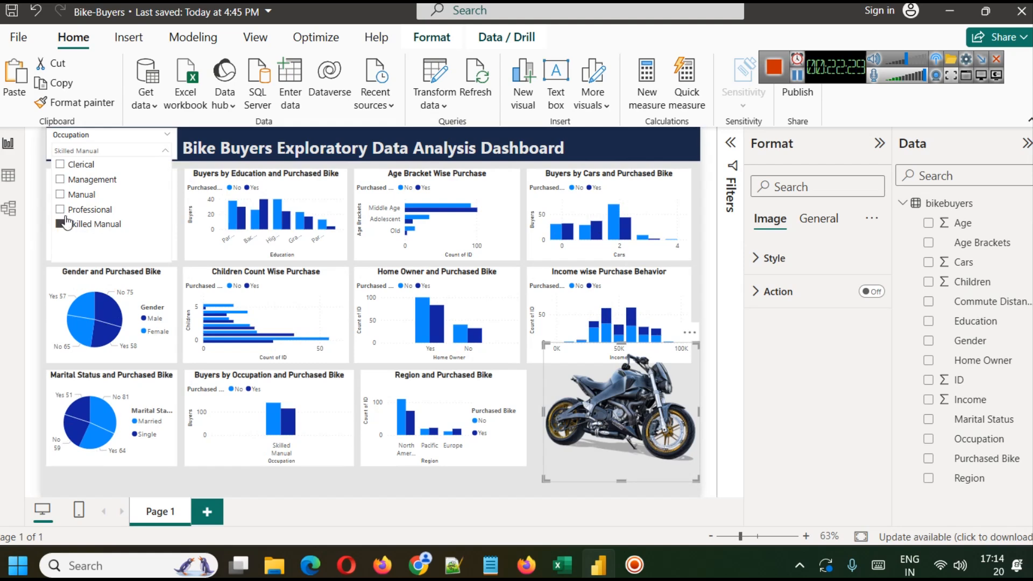
click(60, 165)
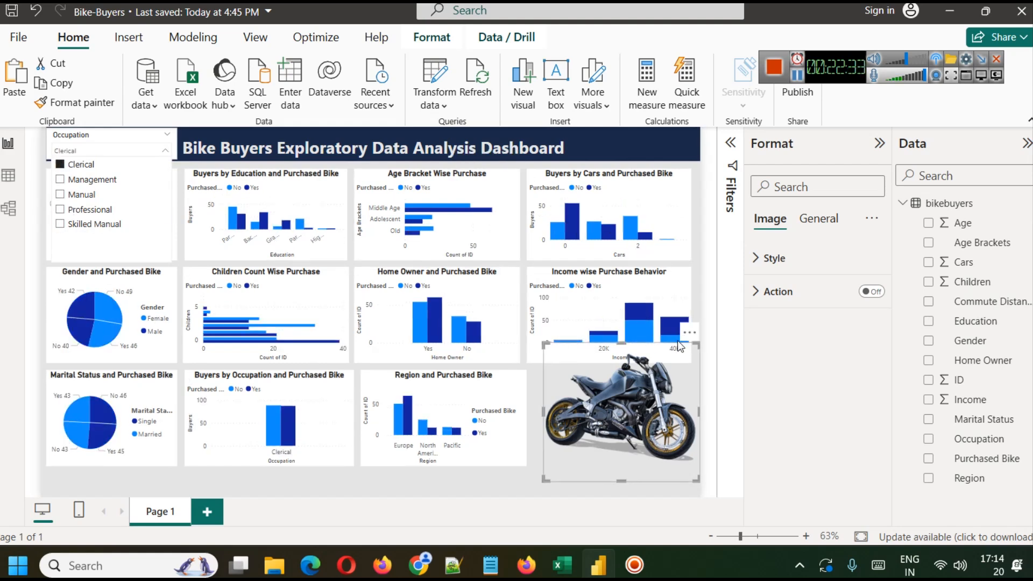
click(81, 179)
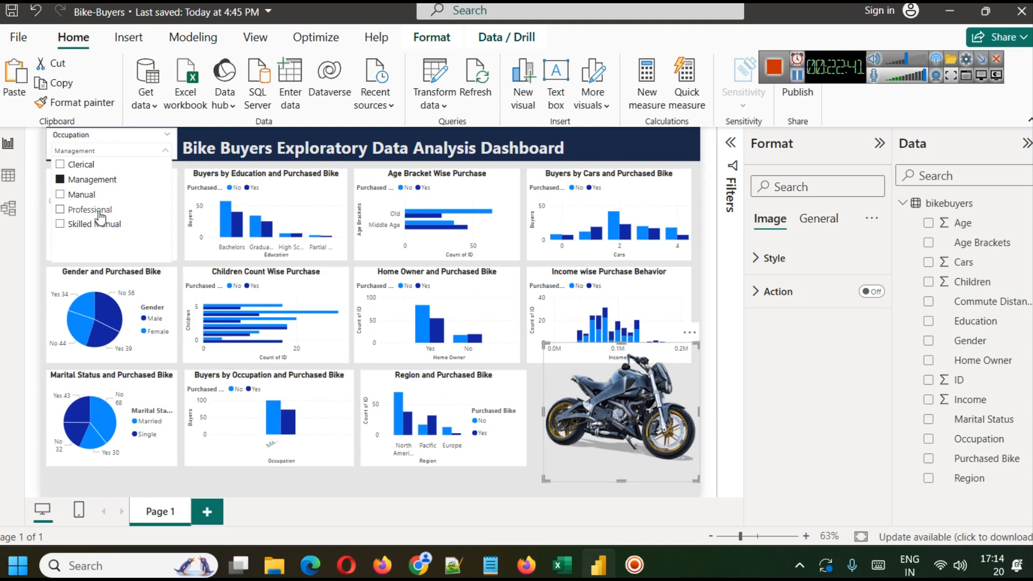
click(76, 182)
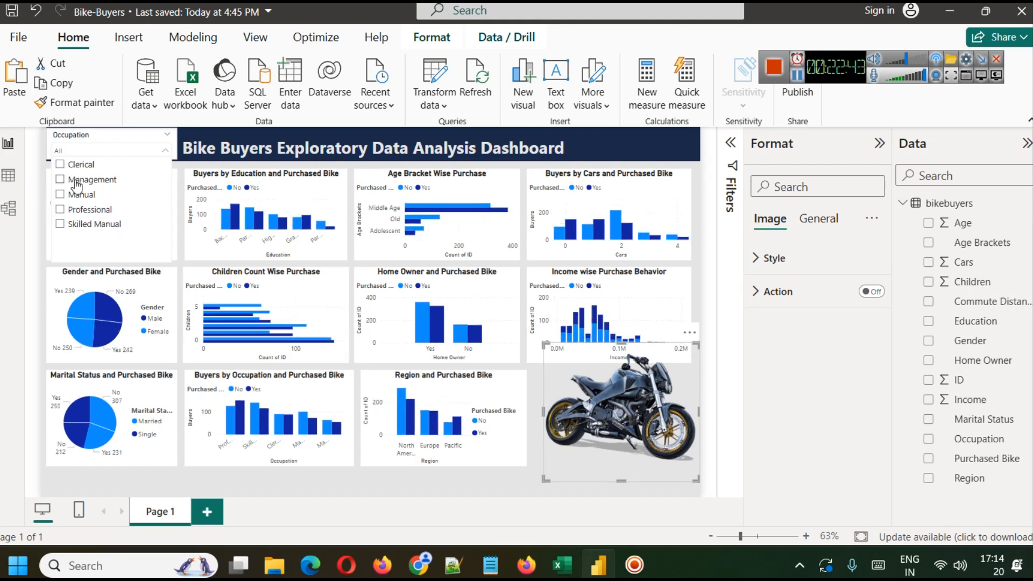
click(773, 440)
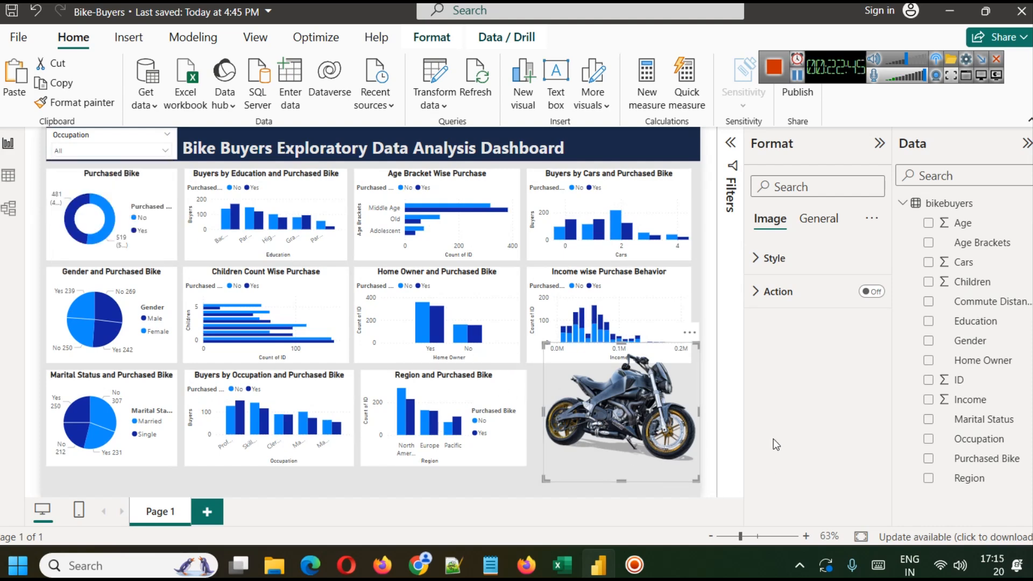
click(508, 491)
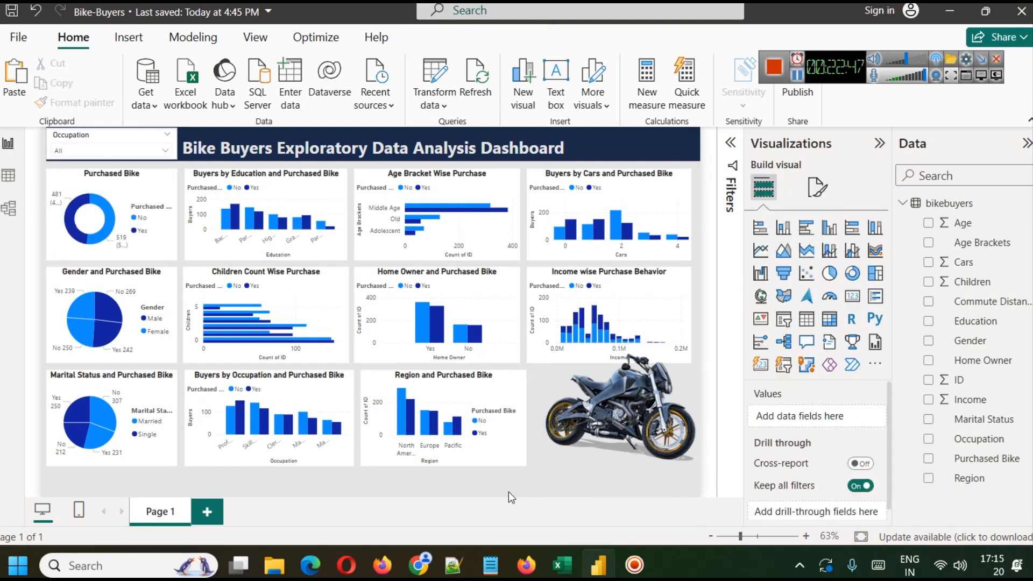
Step: Give the Occupation slicer's values a light blue background and bold text
click(126, 142)
click(818, 187)
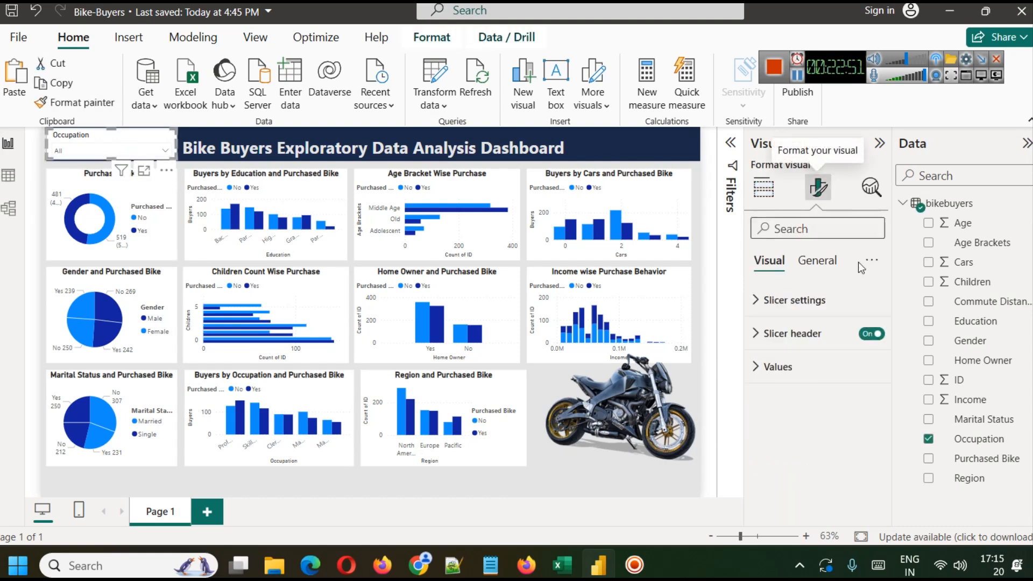
click(799, 367)
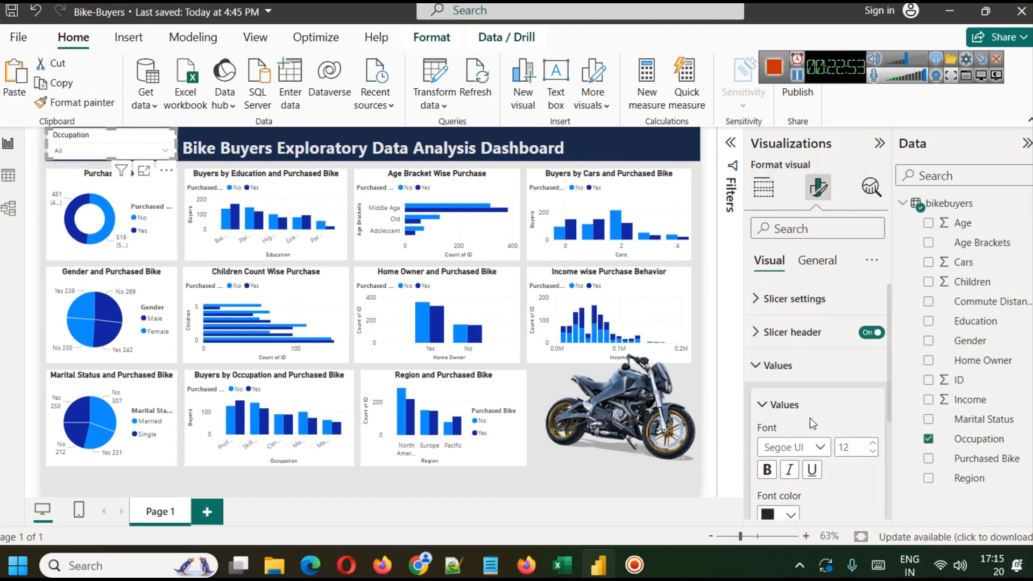
scroll(809, 418, down, 3)
click(814, 473)
click(790, 470)
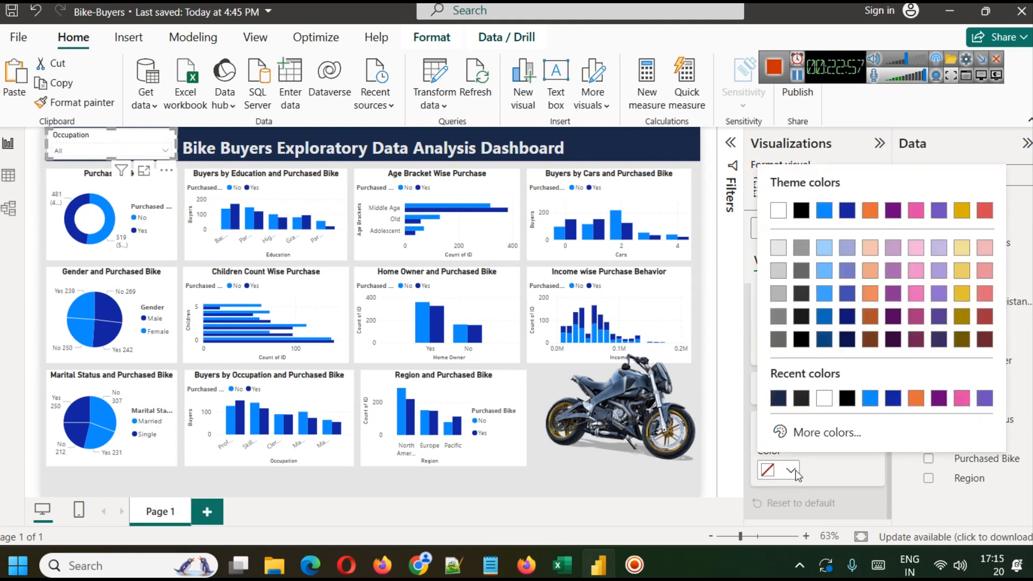
click(823, 247)
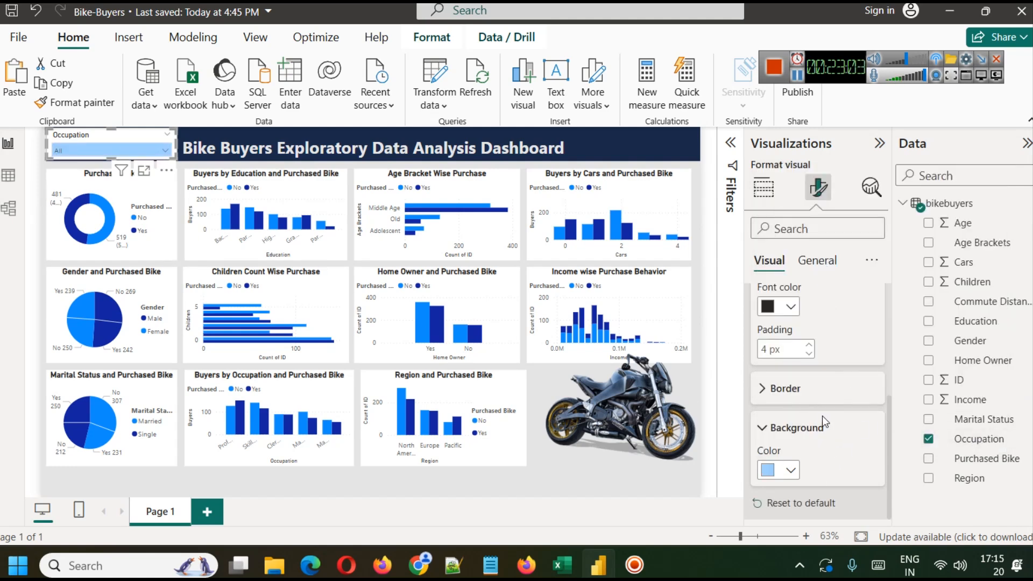
scroll(822, 415, up, 2)
click(767, 342)
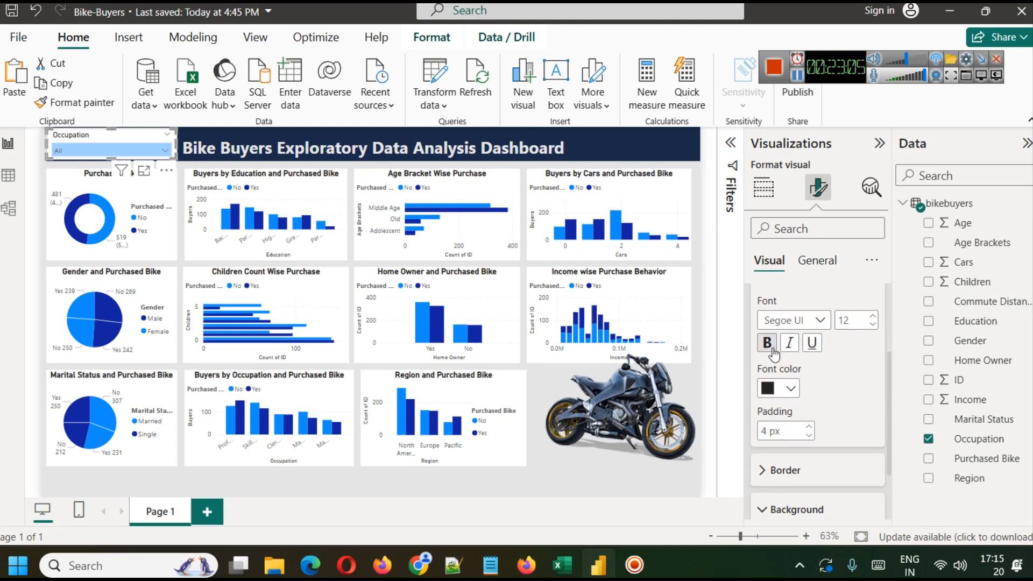
Step: Make the Occupation slicer's header text bold with a dark blue font color
scroll(809, 408, up, 2)
scroll(810, 414, up, 1)
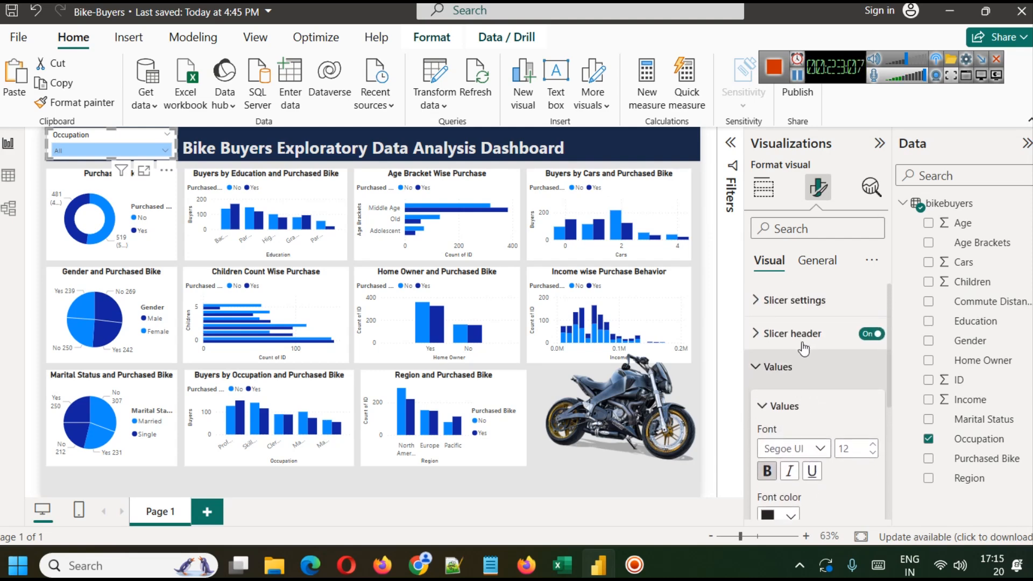
click(801, 336)
click(767, 482)
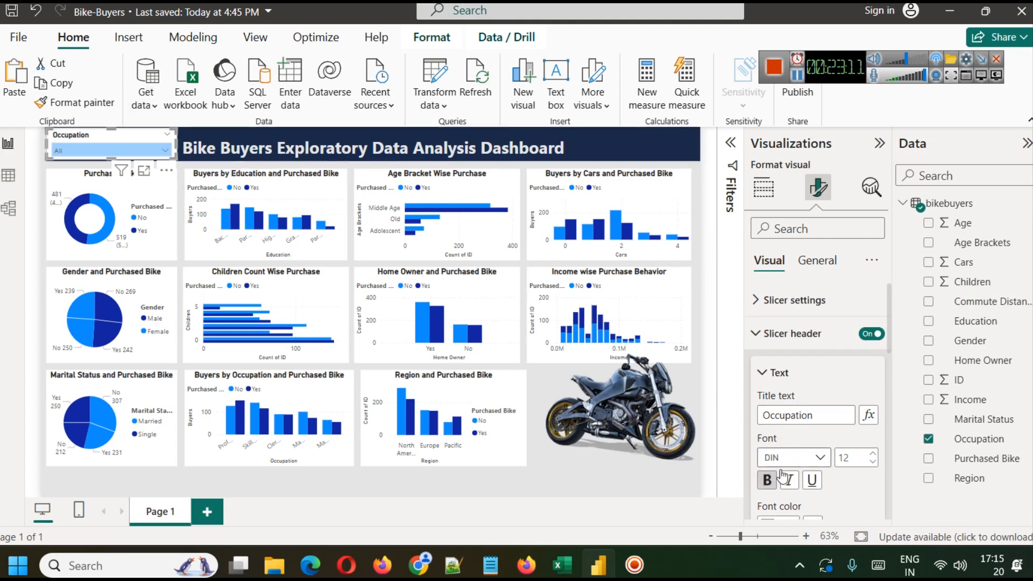
scroll(786, 432, down, 2)
click(793, 444)
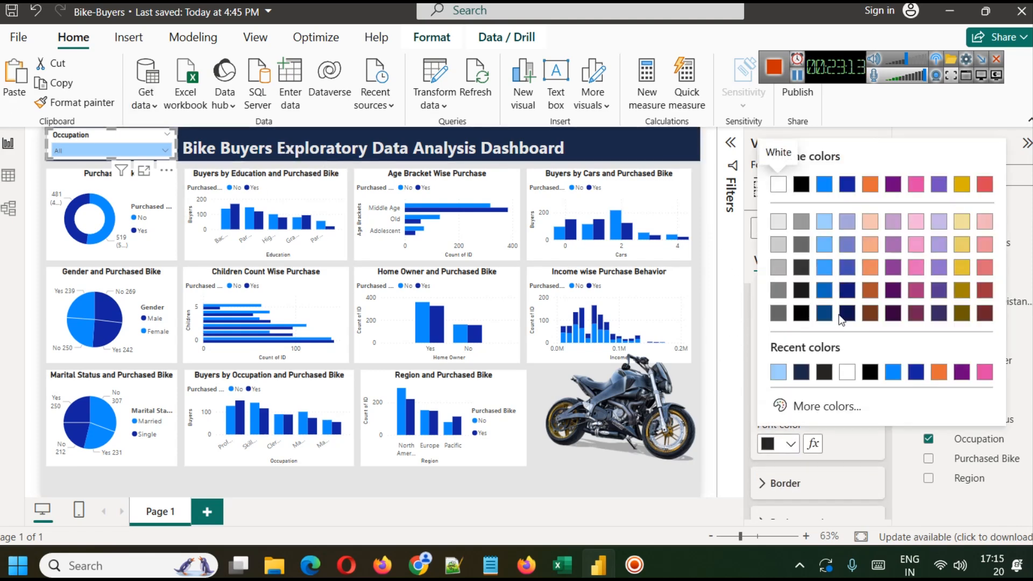
click(828, 314)
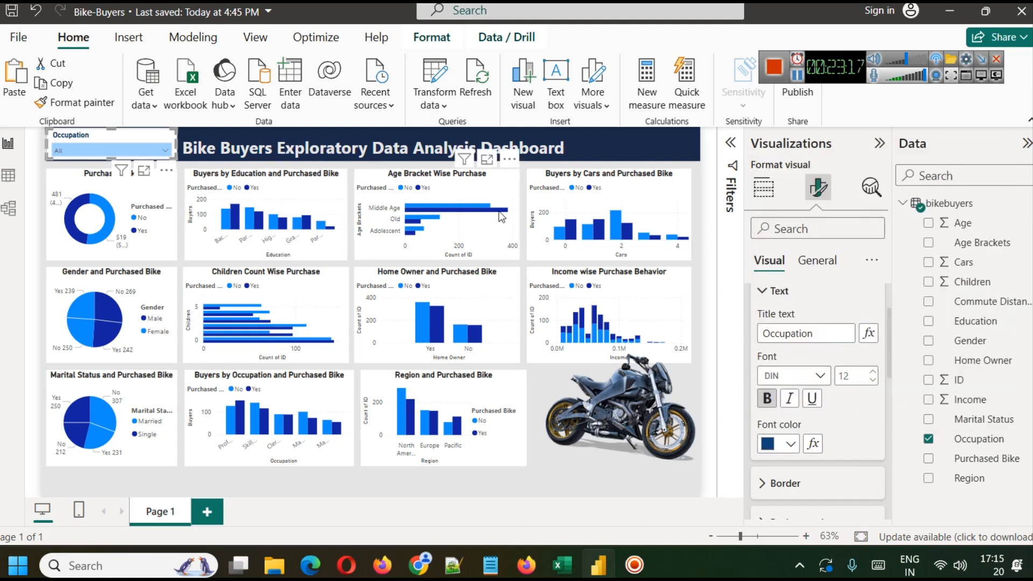
click(710, 186)
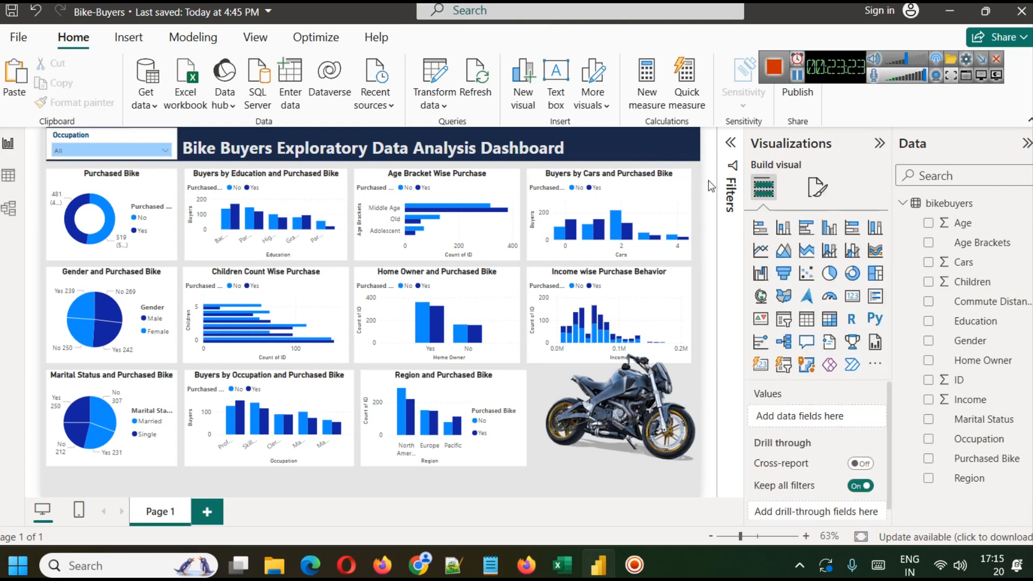
Step: Right-align the Bike Buyers Exploratory Data Analysis Dashboard title text in its banner
click(468, 147)
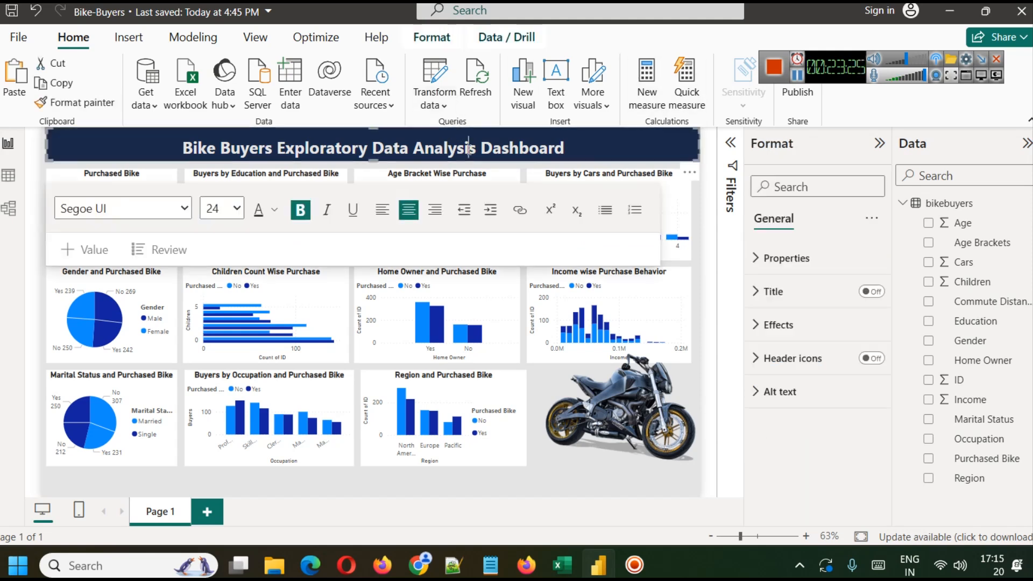
click(435, 210)
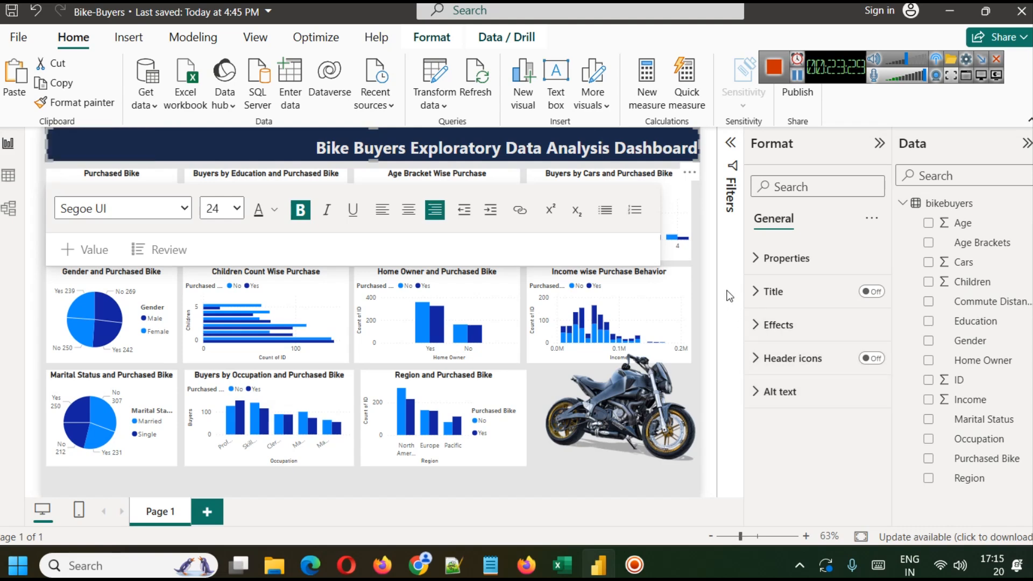
Step: Duplicate the Occupation slicer, place the copy beside the original over the title banner, and replace its field with Education
click(698, 281)
click(717, 260)
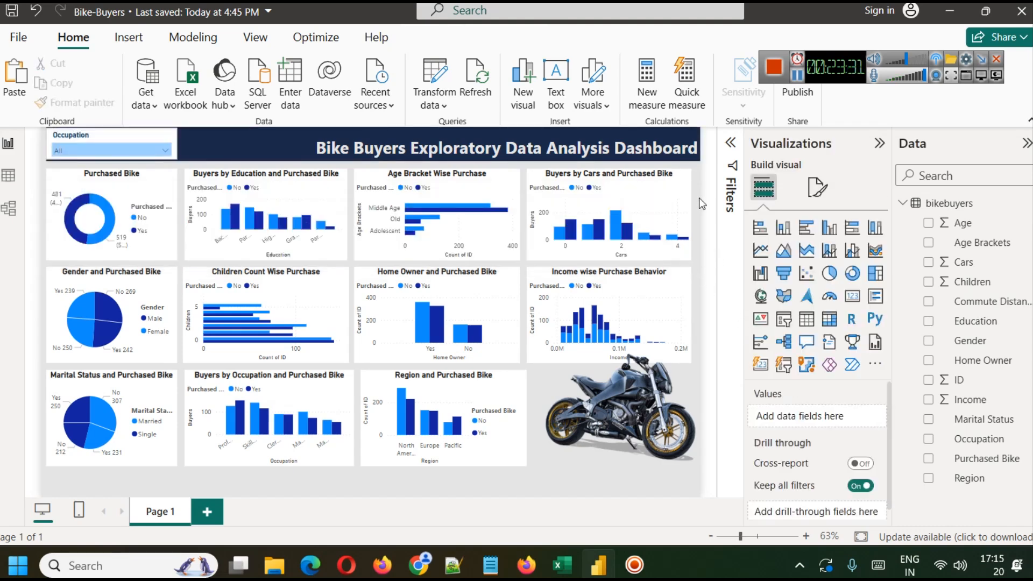
click(113, 134)
key(ctrl+c)
key(ctrl+v)
drag(127, 137, 250, 136)
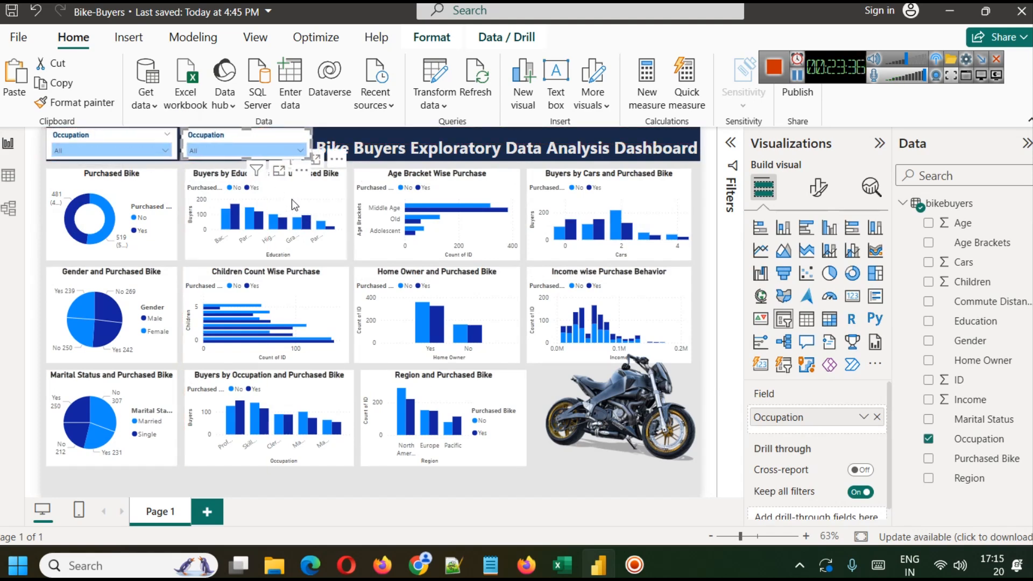
click(878, 418)
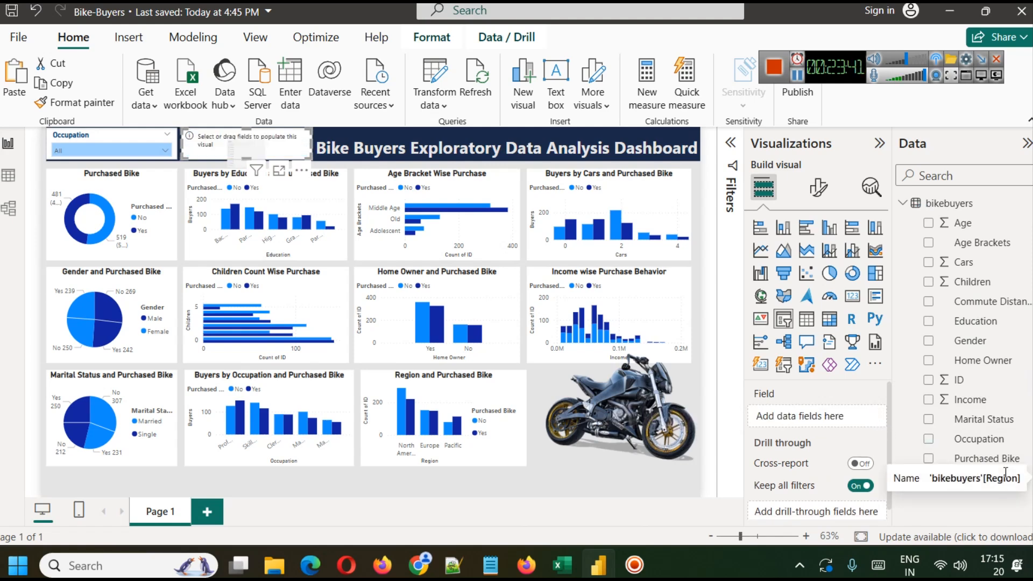
drag(977, 321, 839, 417)
Step: Filter the dashboard by Bachelors education combined with the Professional occupation
click(262, 147)
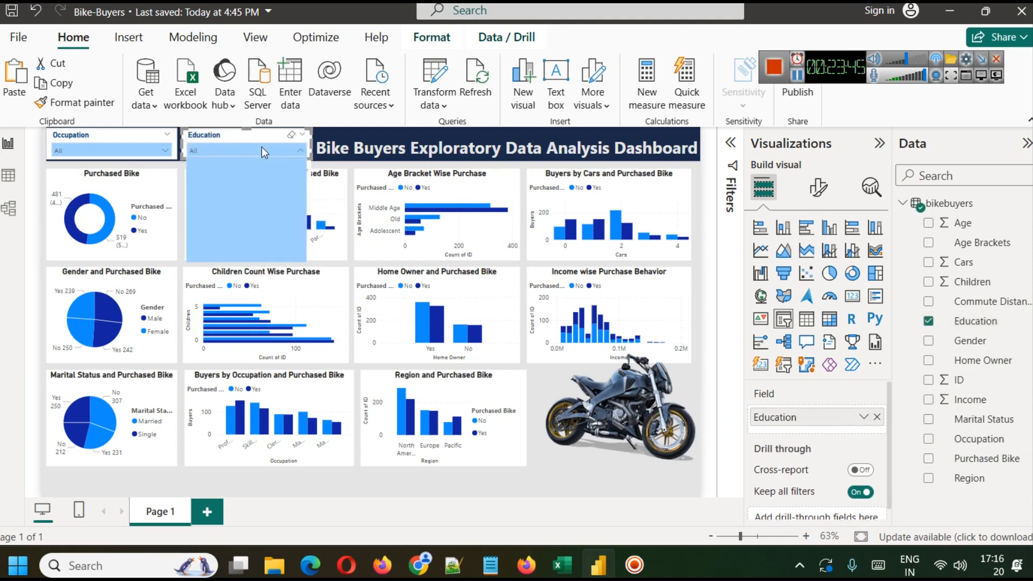
click(218, 167)
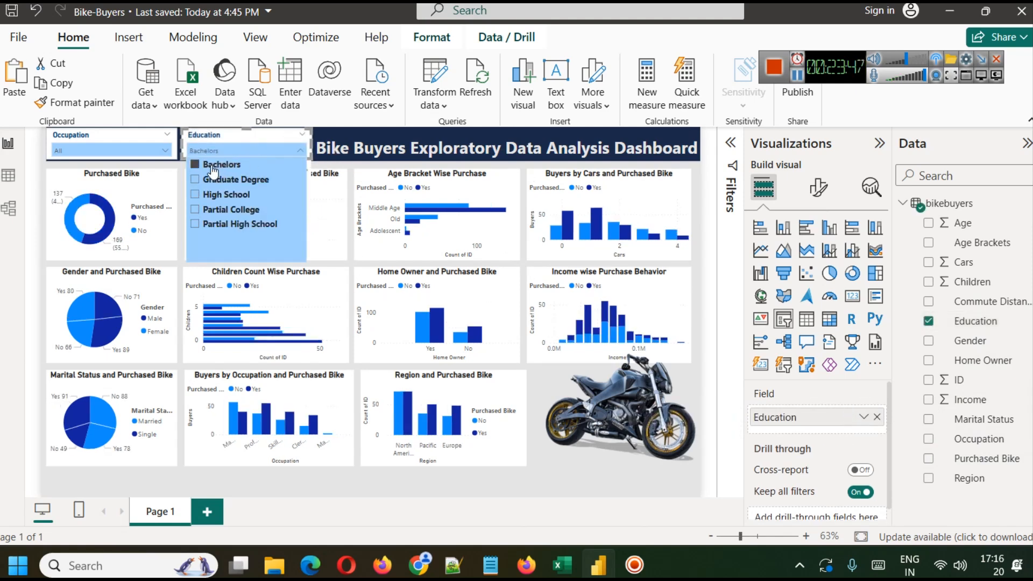
click(131, 150)
click(61, 210)
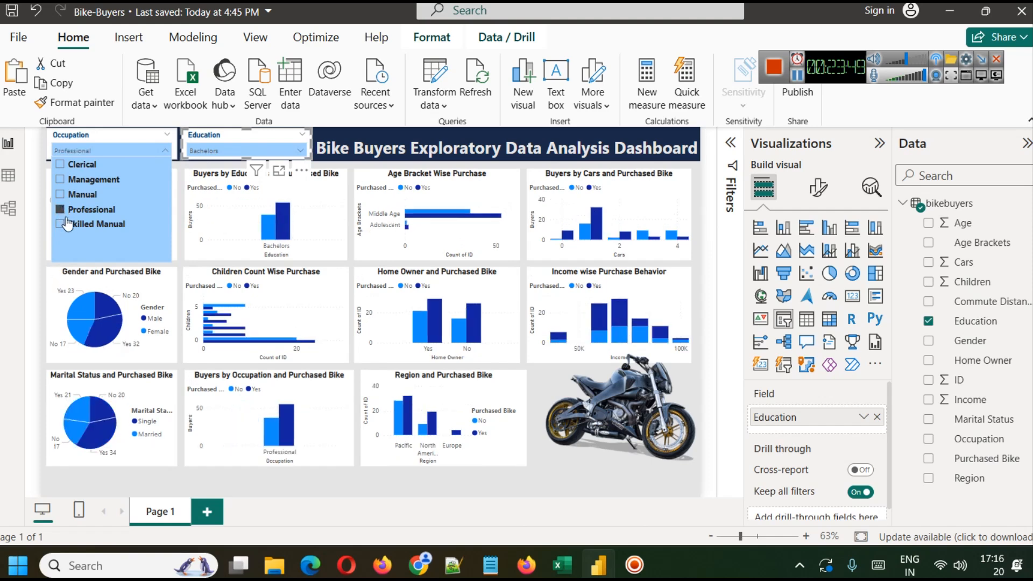
click(727, 226)
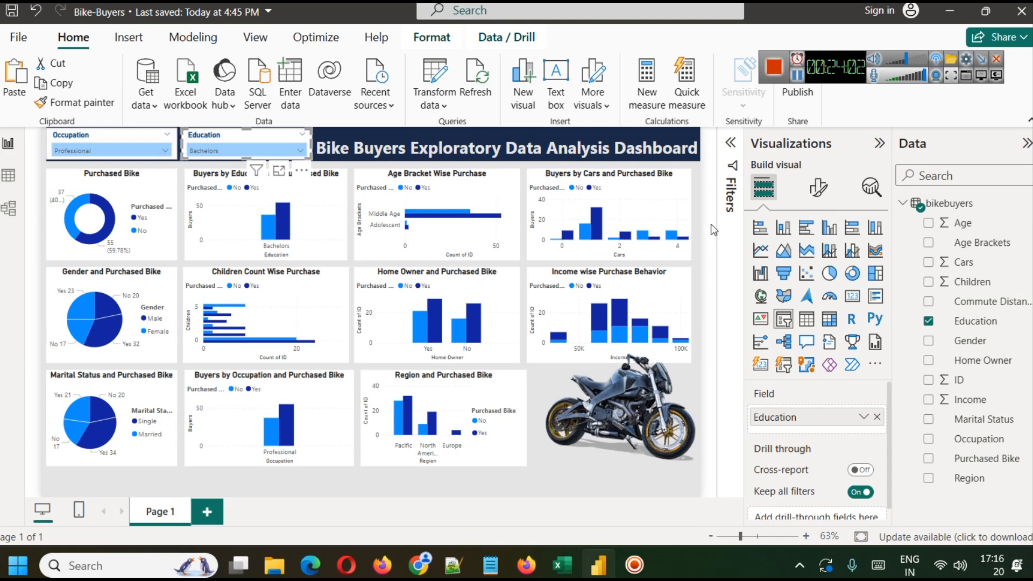
Step: Filter the dashboard by Graduate Degree alone, and by Bachelors and Graduate Degree selected together in the Education slicer
click(273, 152)
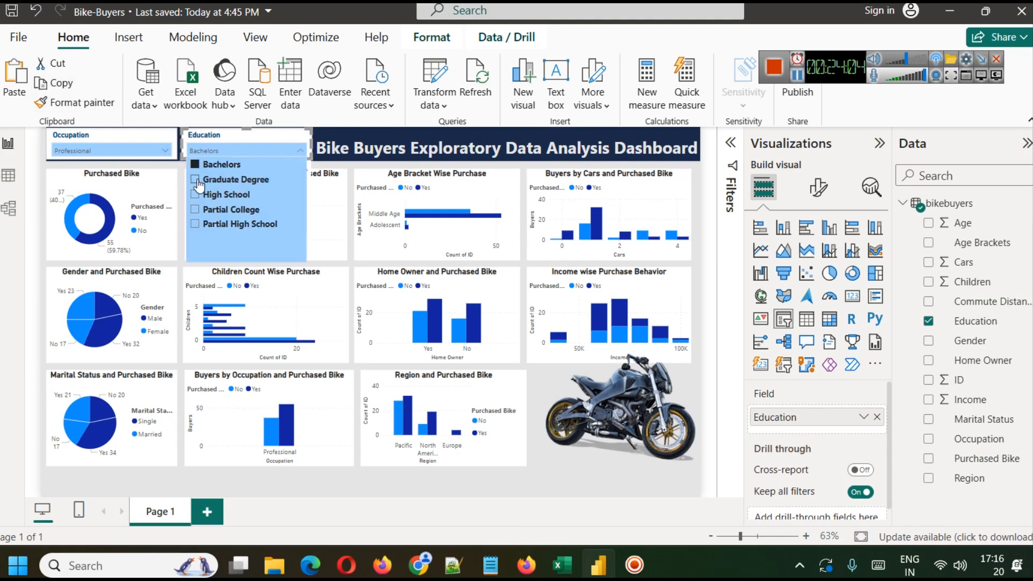
click(197, 178)
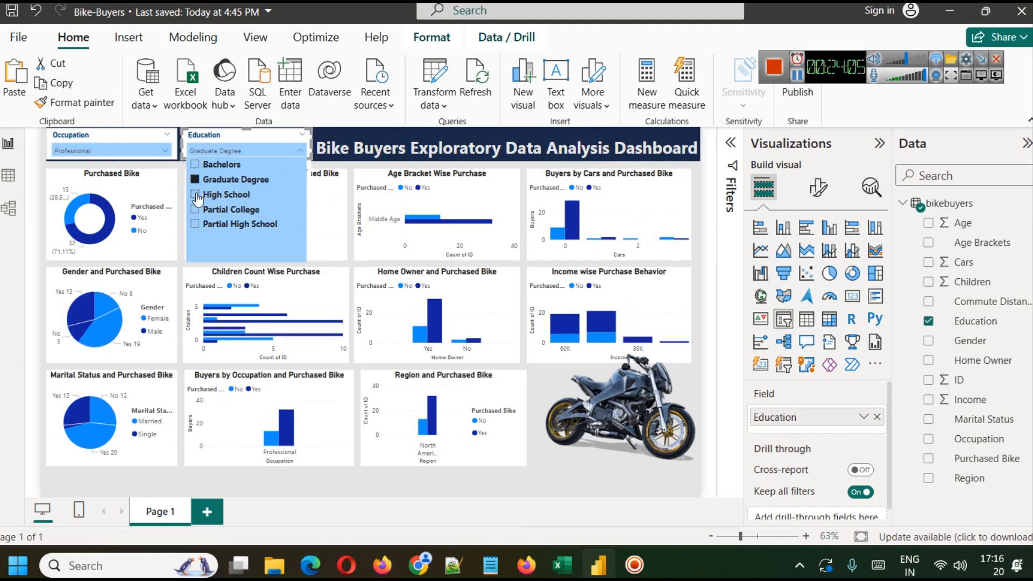
click(195, 165)
click(216, 164)
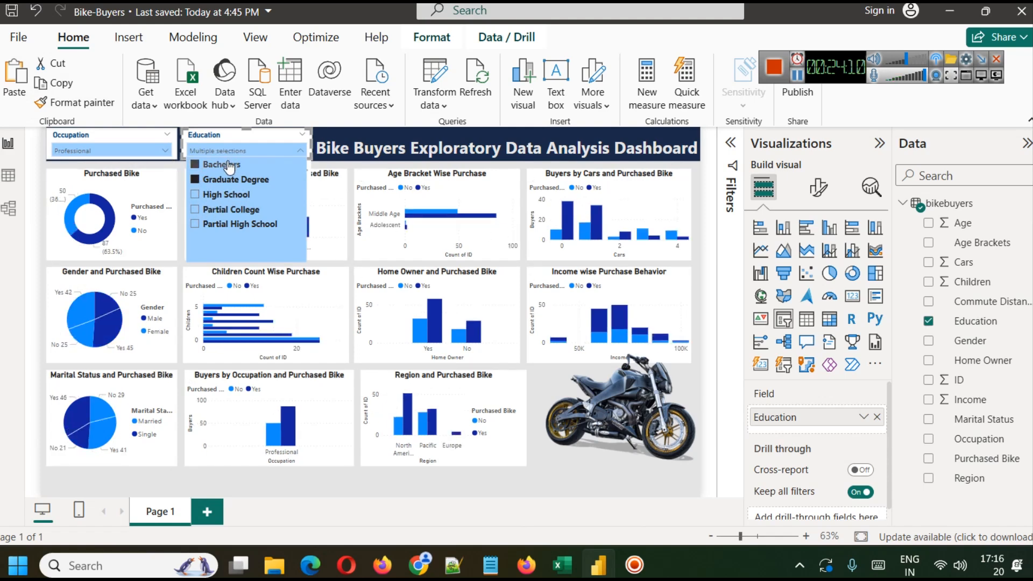
click(213, 179)
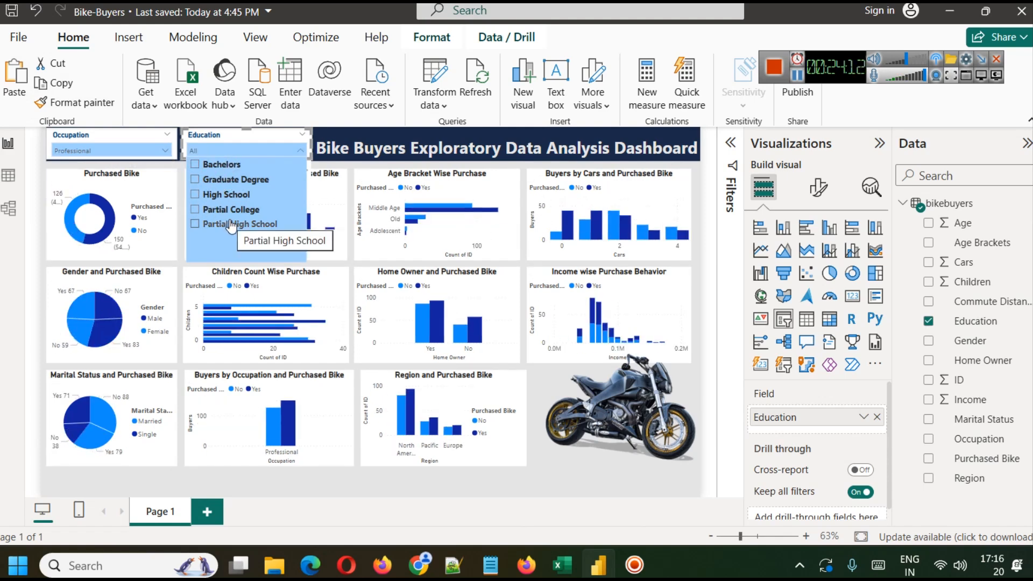
click(195, 165)
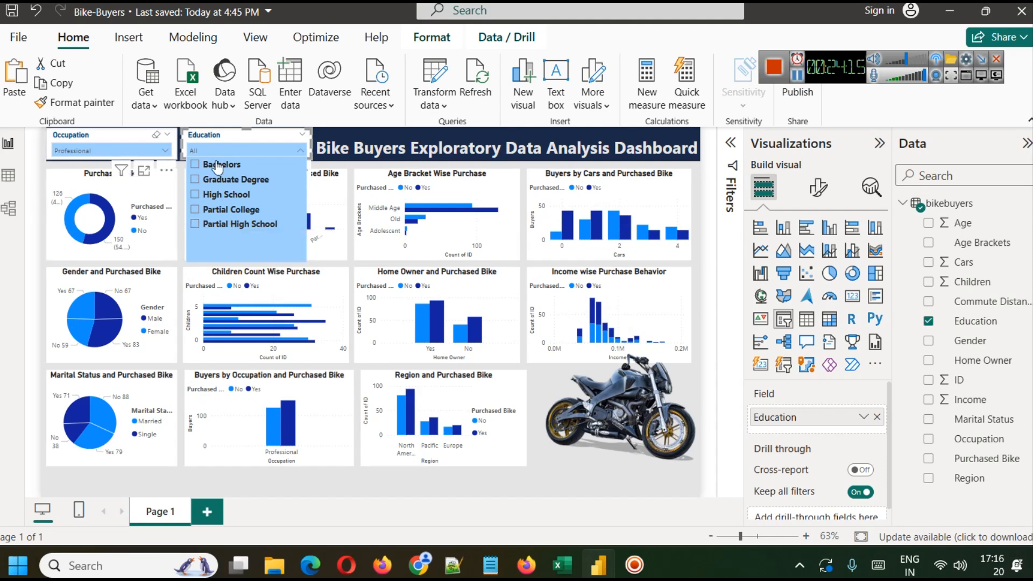
click(195, 180)
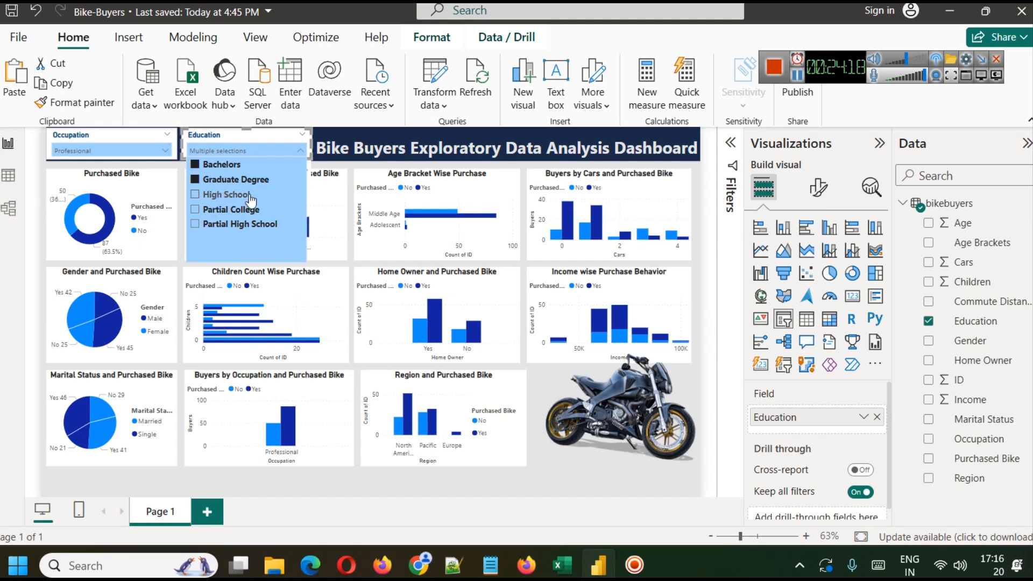
click(725, 255)
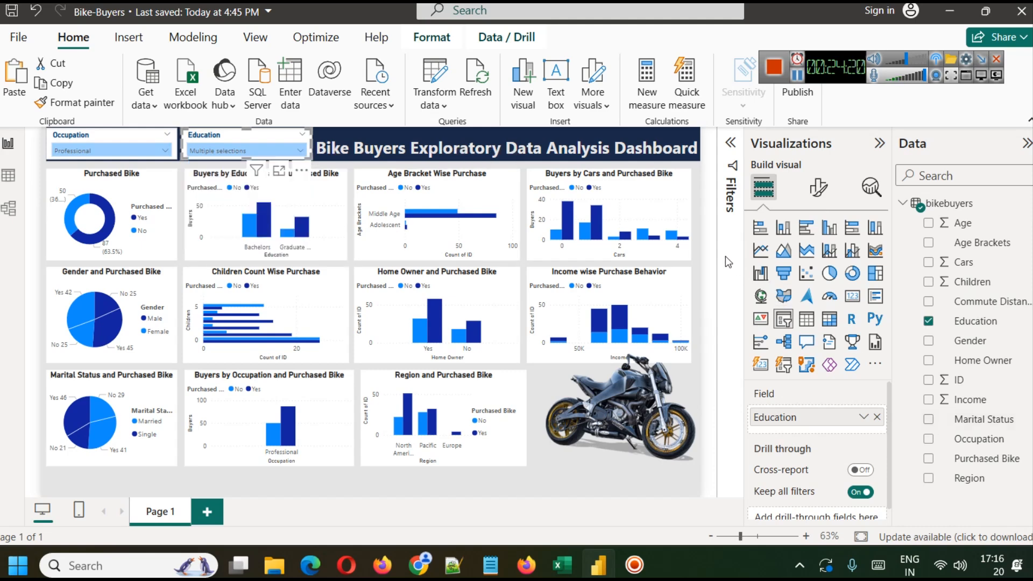
Step: Clear the selections in both the Education and Occupation slicers
click(252, 152)
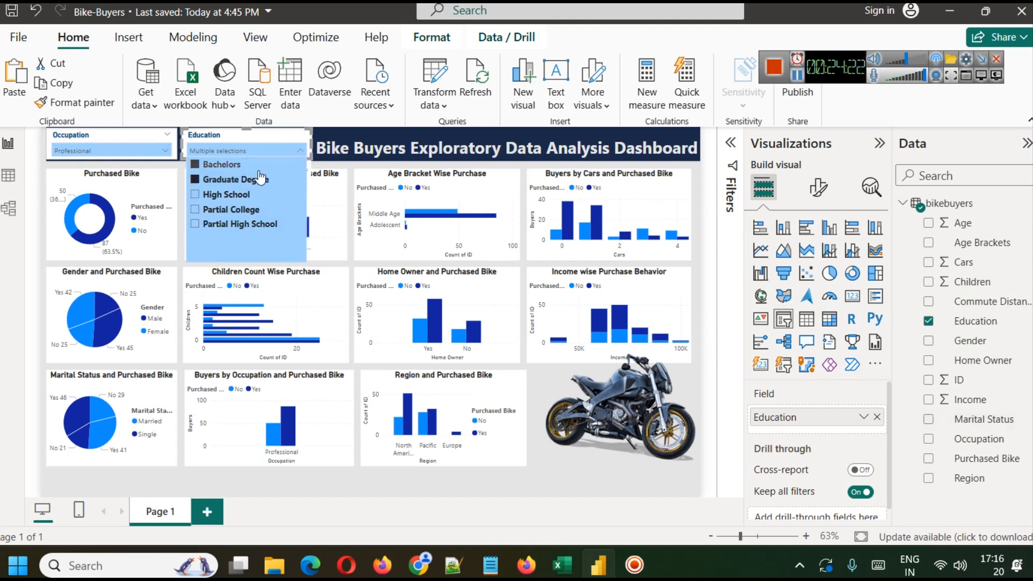
click(290, 137)
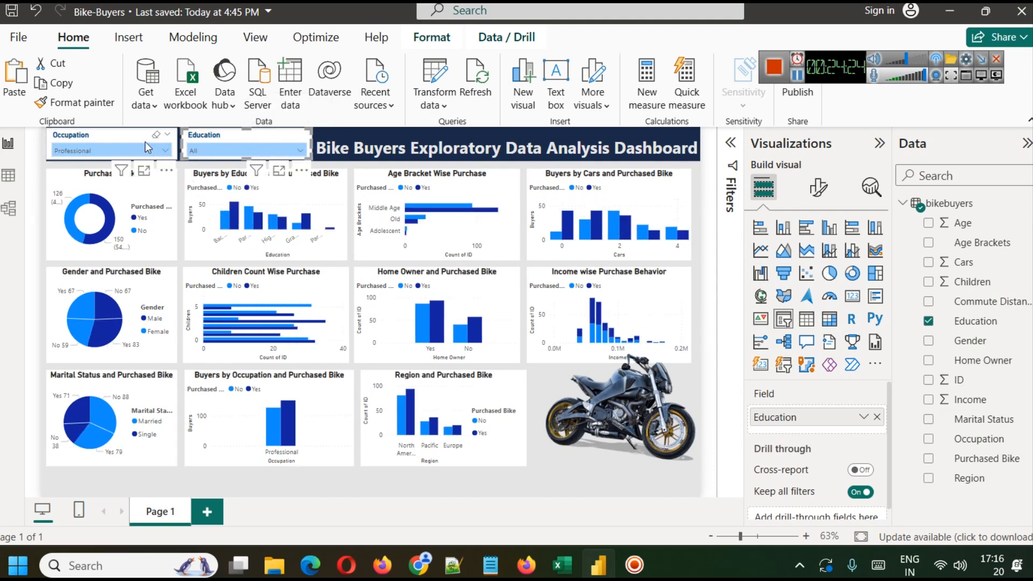
click(156, 135)
click(696, 230)
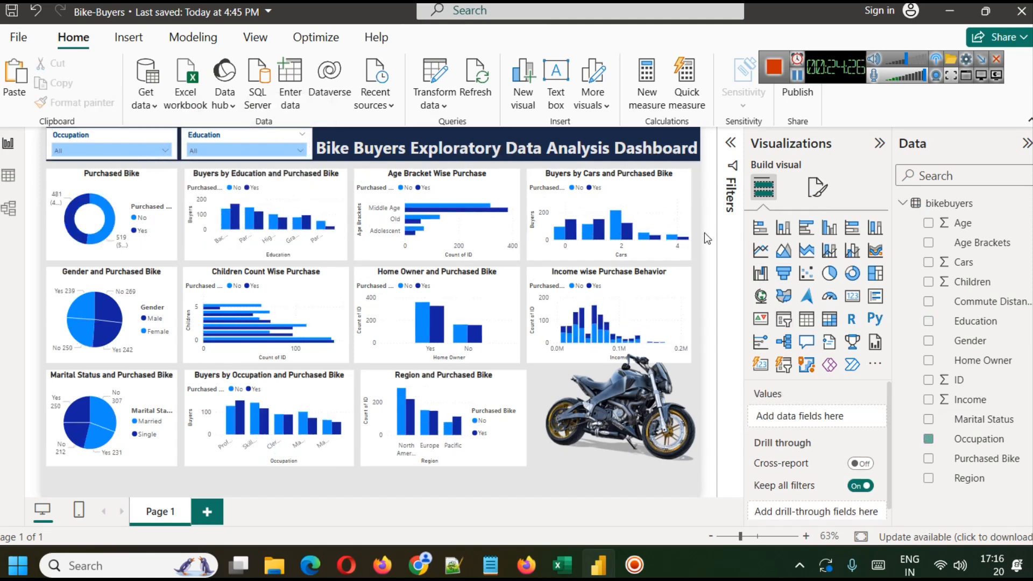